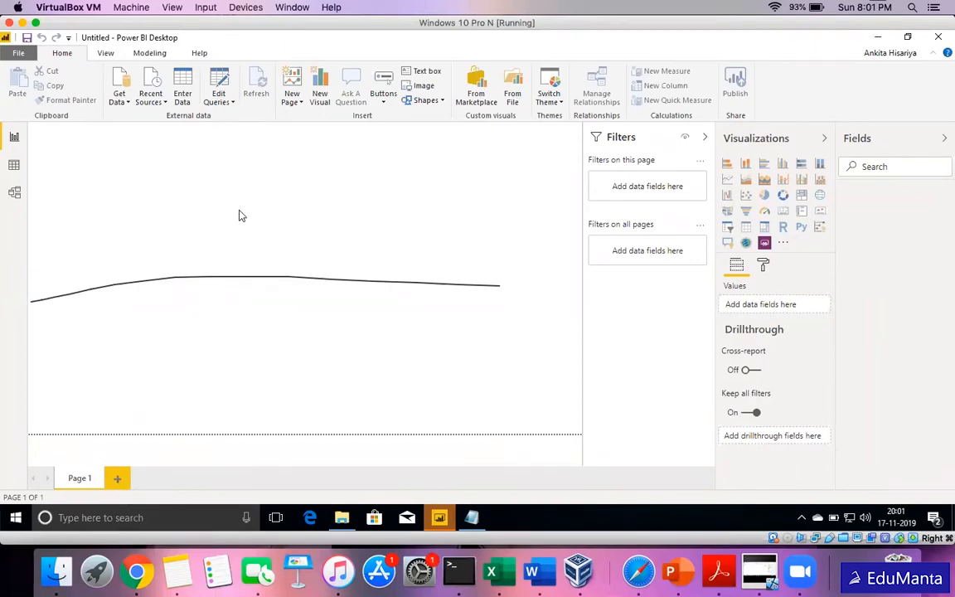
- Rename the report page to Sales and add a new blank page
double_click(75, 479)
text(Sales)
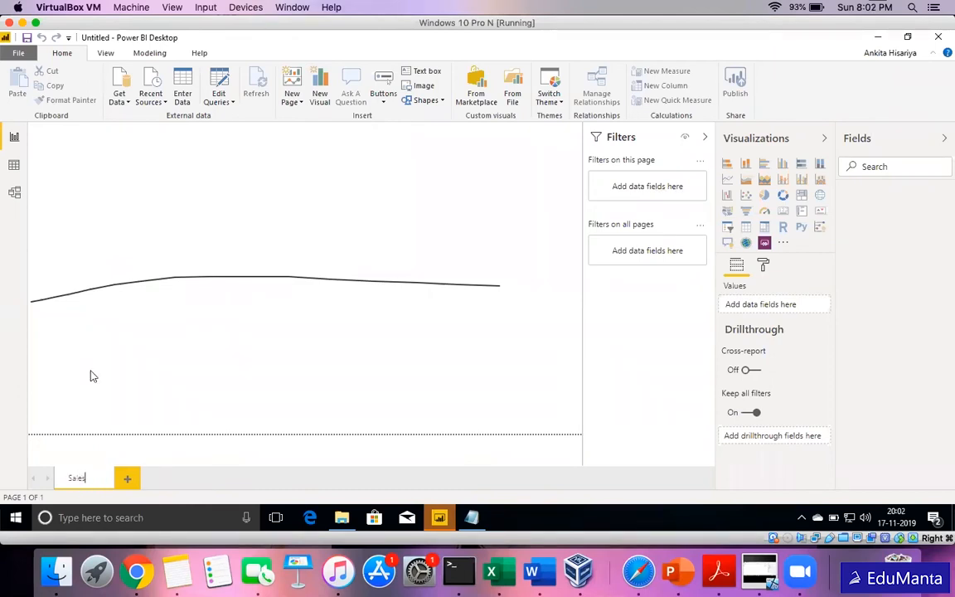
key(Return)
click(112, 478)
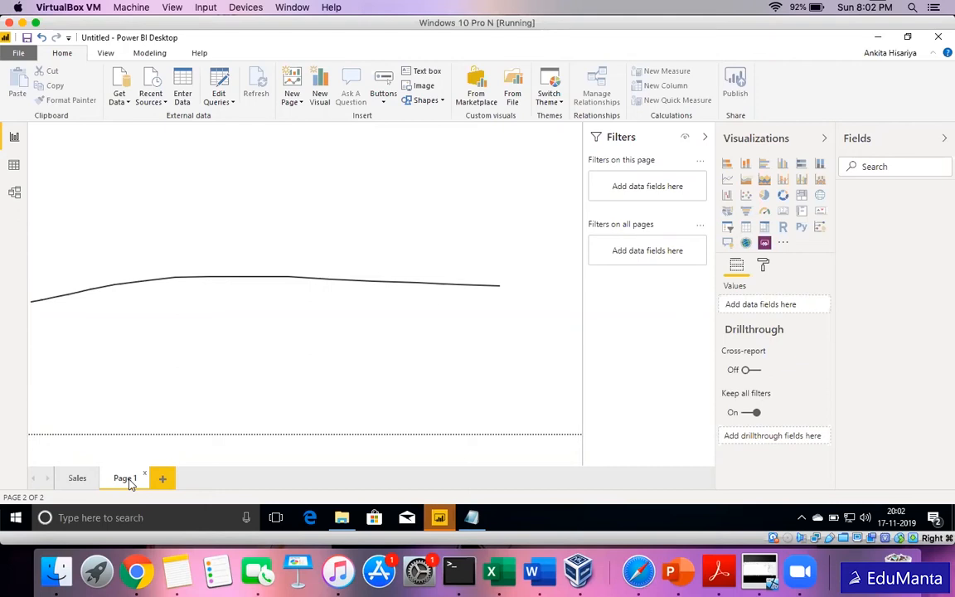
right_click(76, 479)
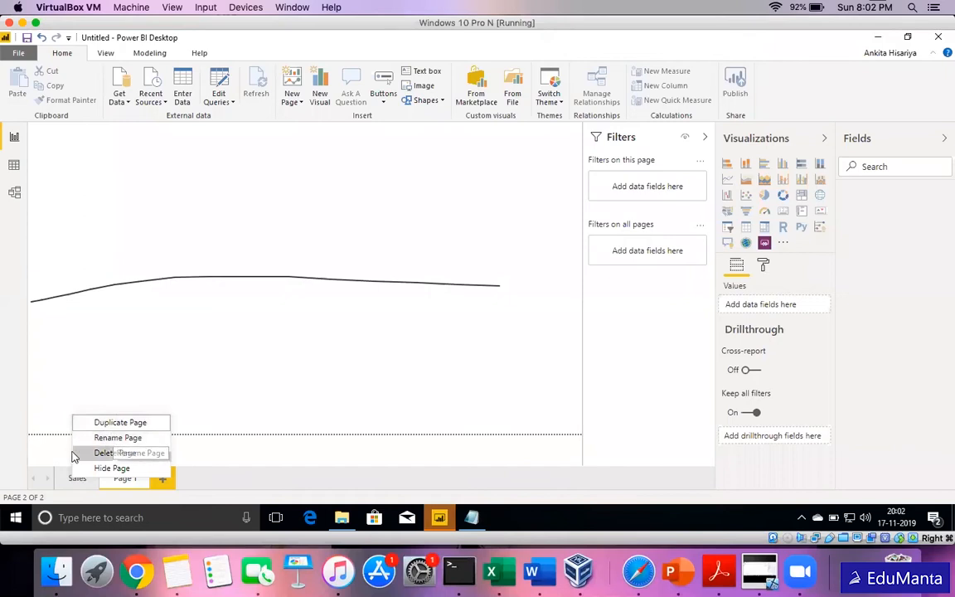
click(190, 394)
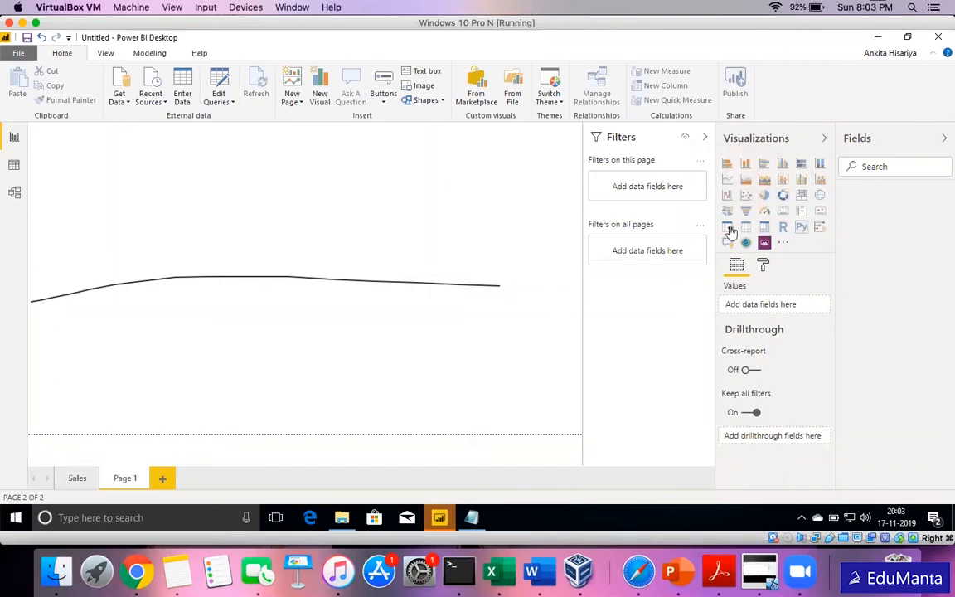
click(783, 242)
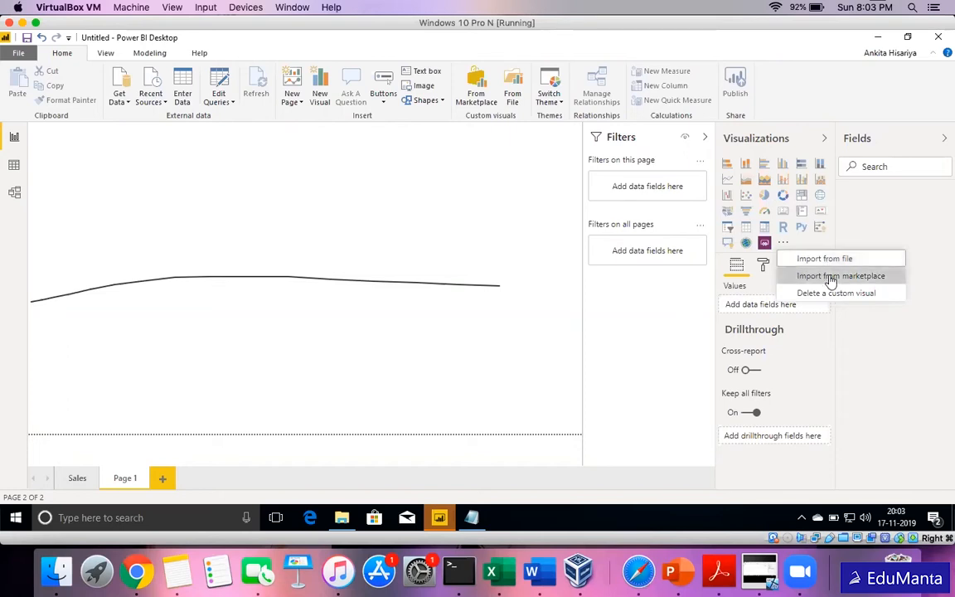
click(851, 230)
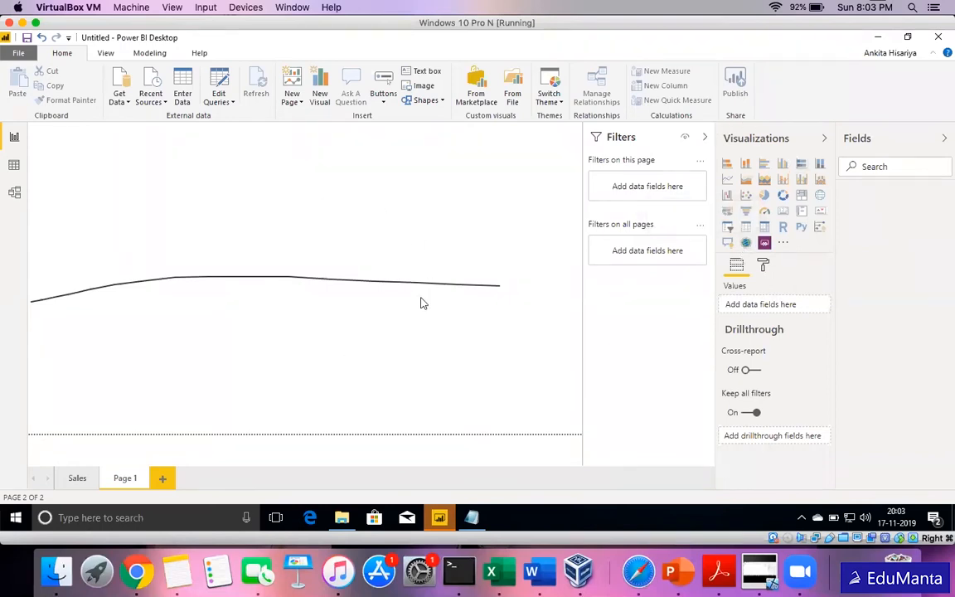
- Add a stacked bar chart to the new page and view its field and formatting options
click(728, 165)
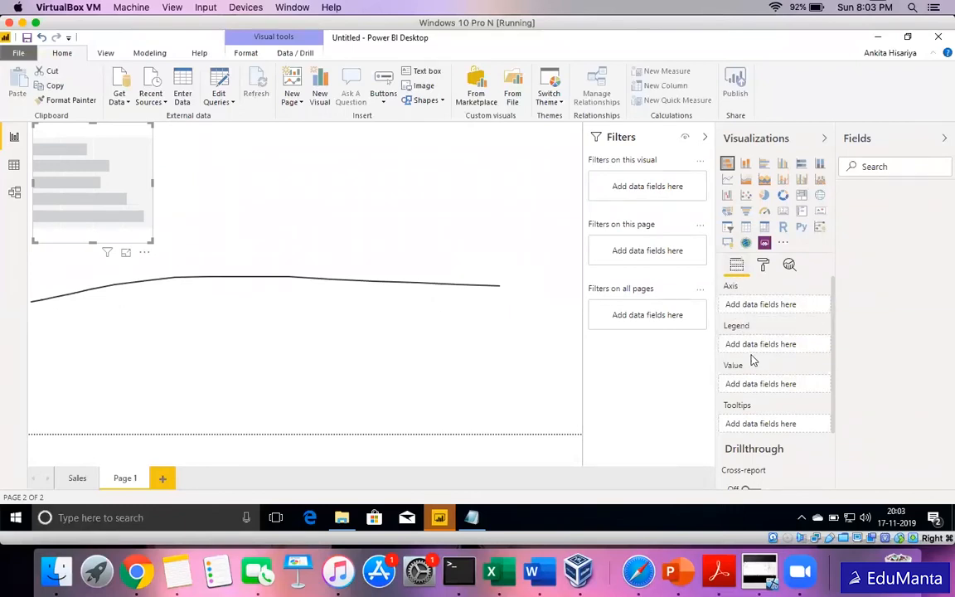
scroll(746, 341, down, 2)
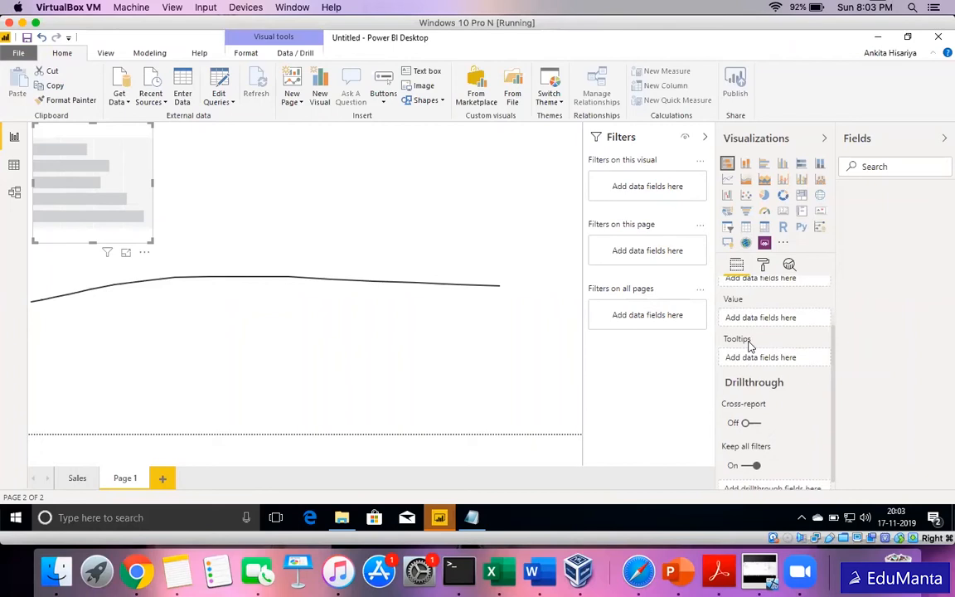
click(763, 266)
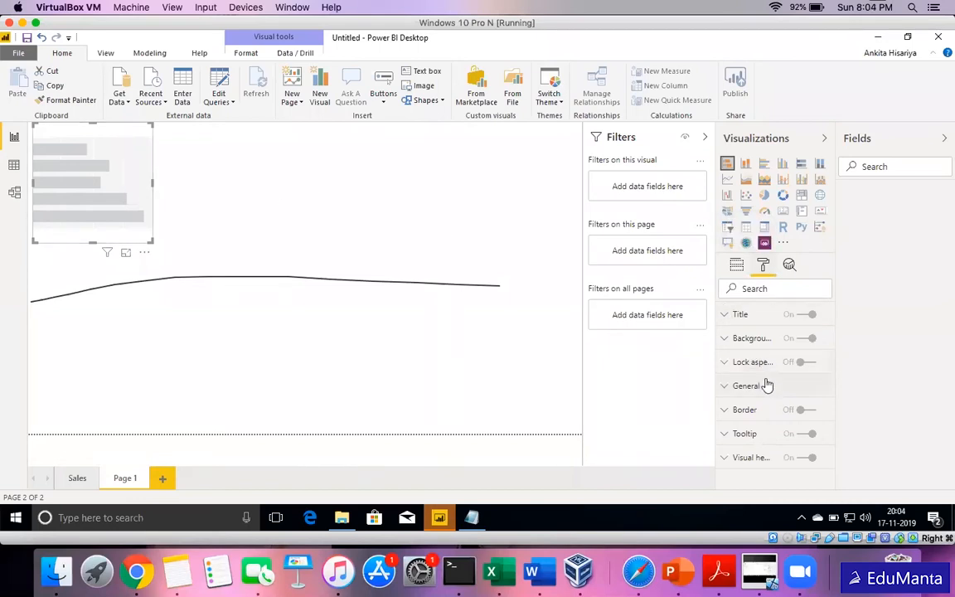
click(452, 332)
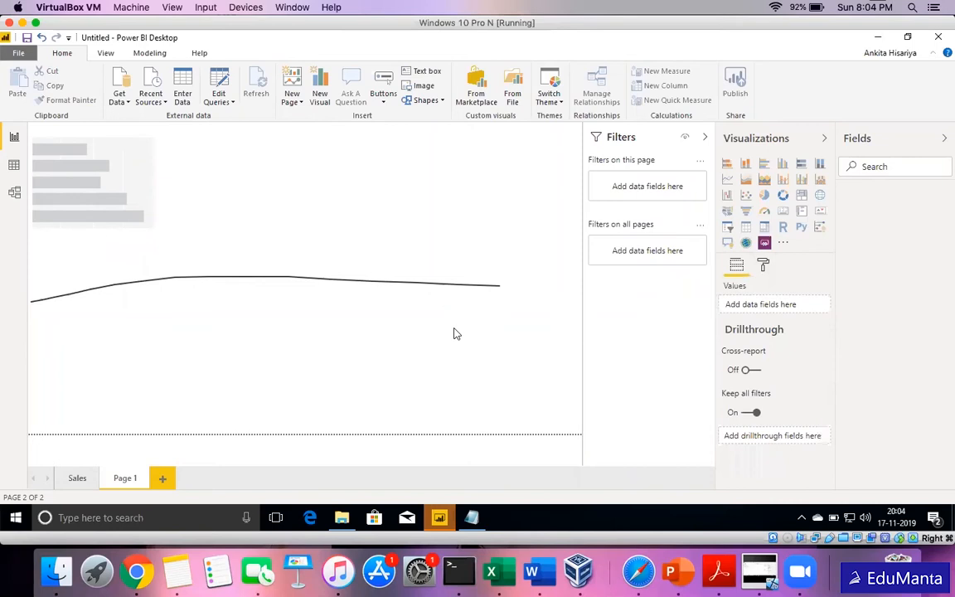
- Set the page background to the blue theme color with 0% transparency
click(764, 267)
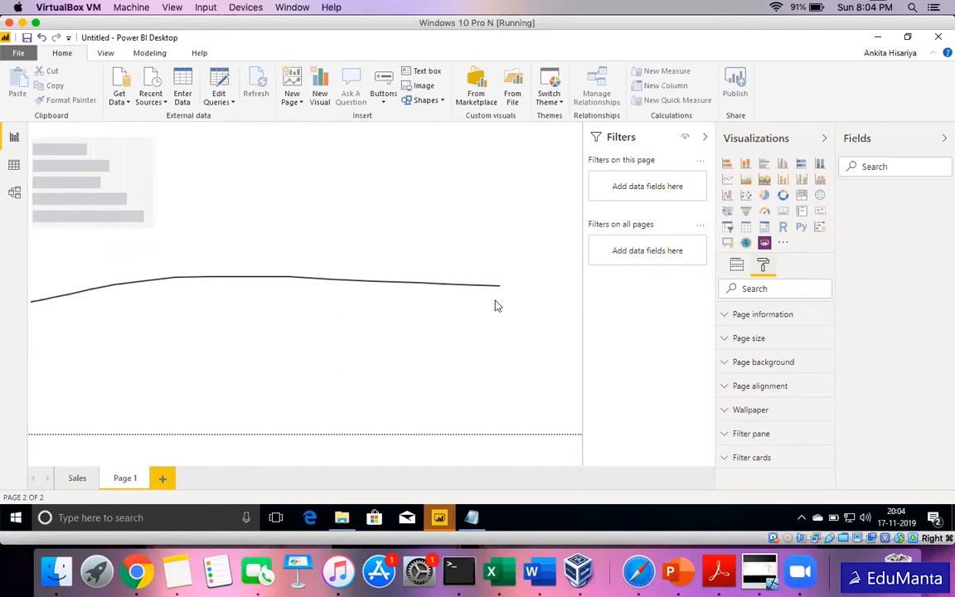
click(765, 366)
scroll(764, 368, down, 2)
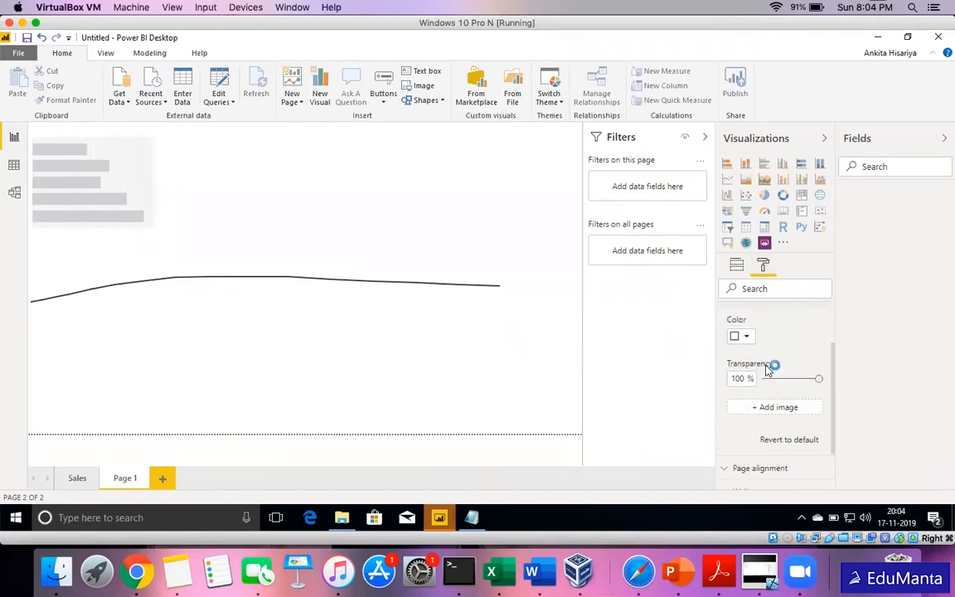
click(747, 339)
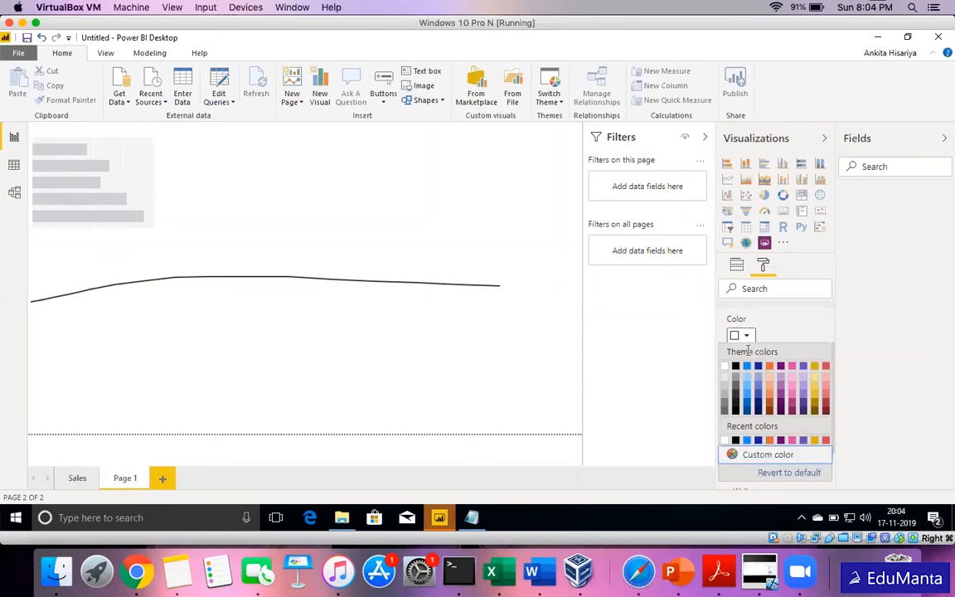
click(747, 368)
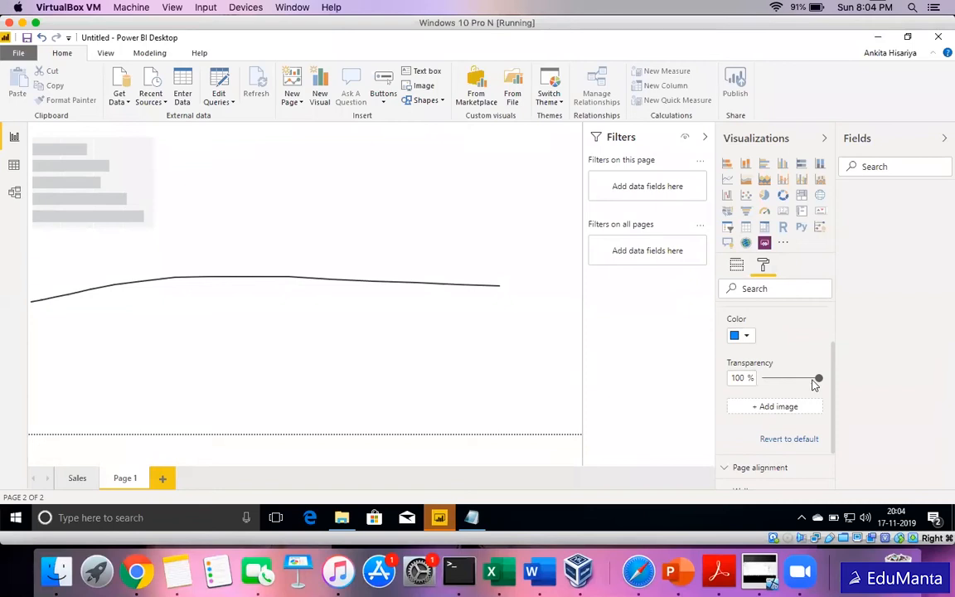
drag(818, 379, 722, 378)
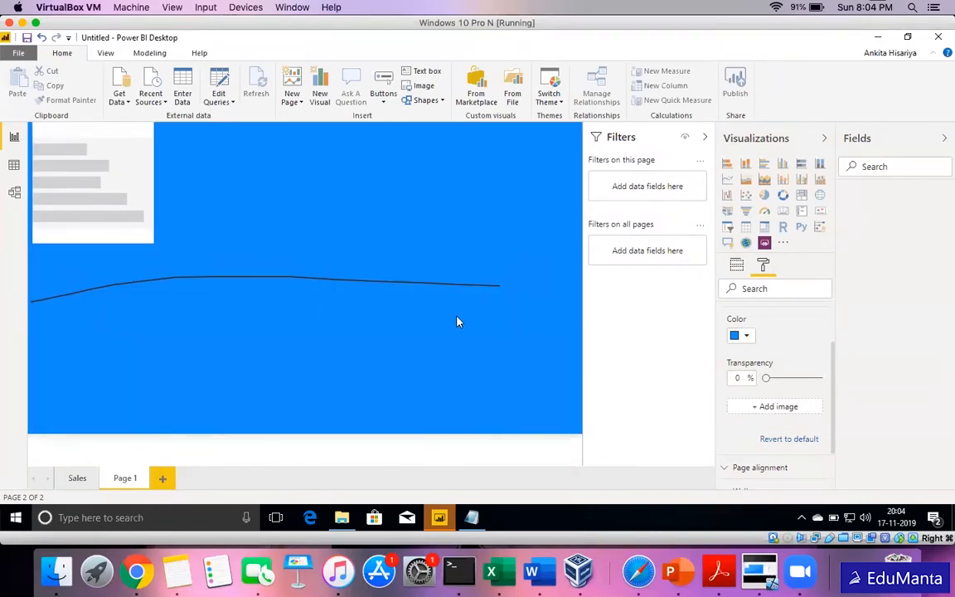
- Compare the field, filter and formatting options offered for the page with those for the stacked bar chart
scroll(767, 323, up, 2)
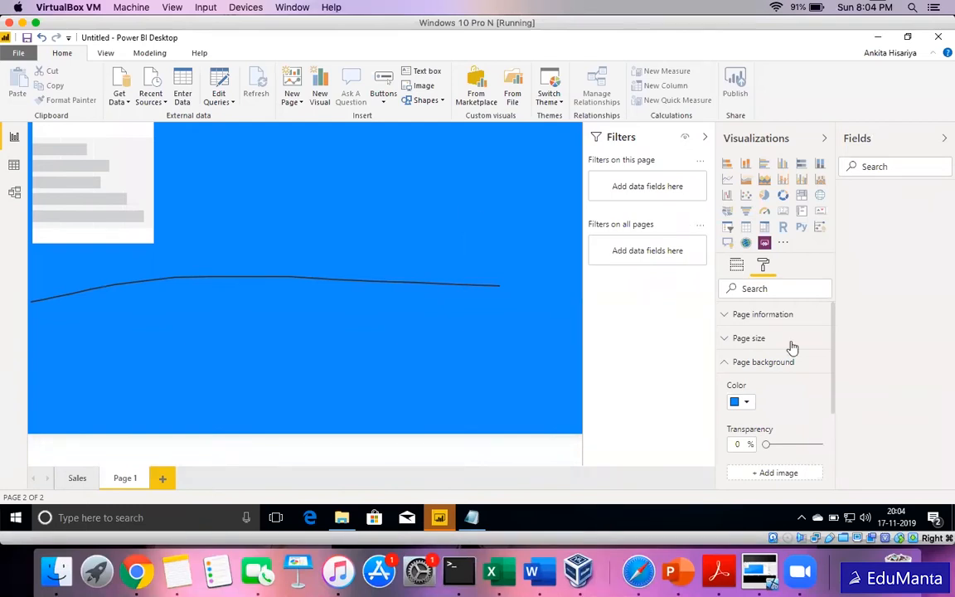
scroll(792, 347, down, 2)
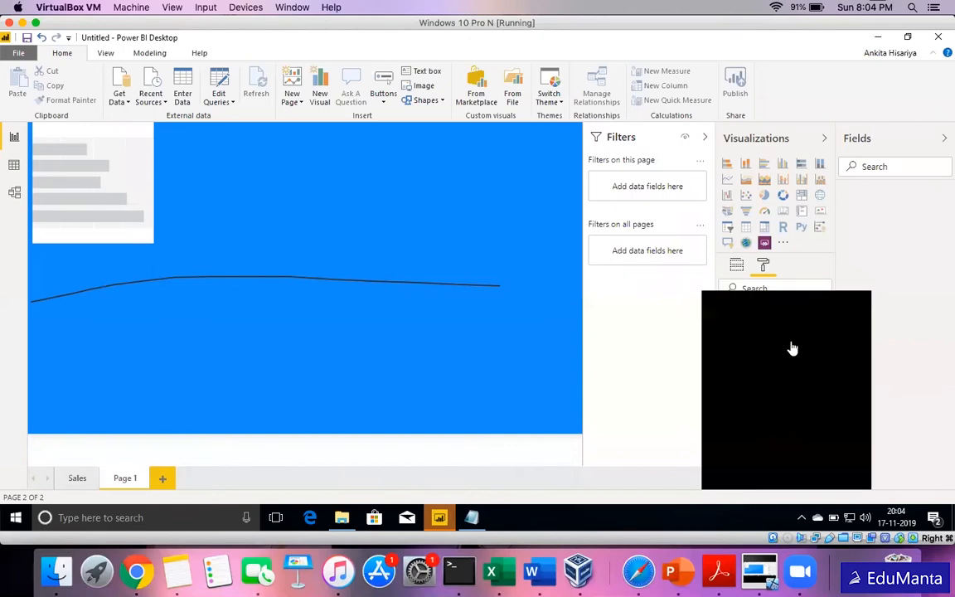
click(83, 206)
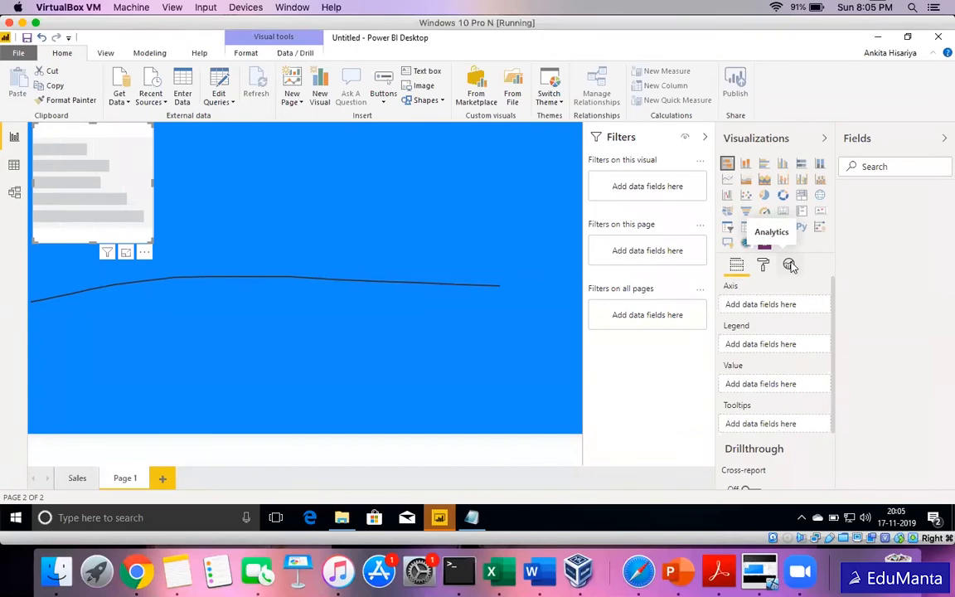
click(217, 174)
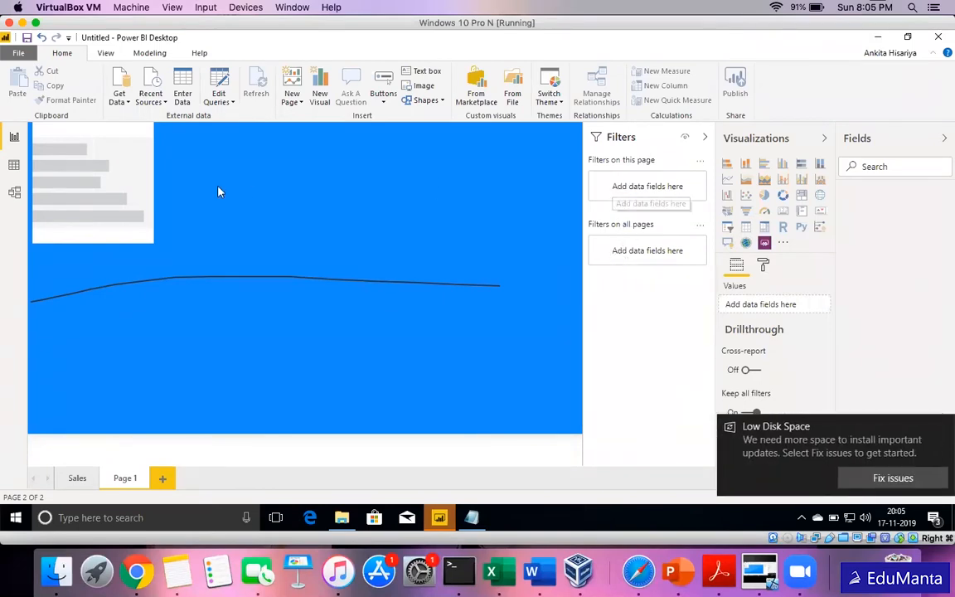
click(90, 157)
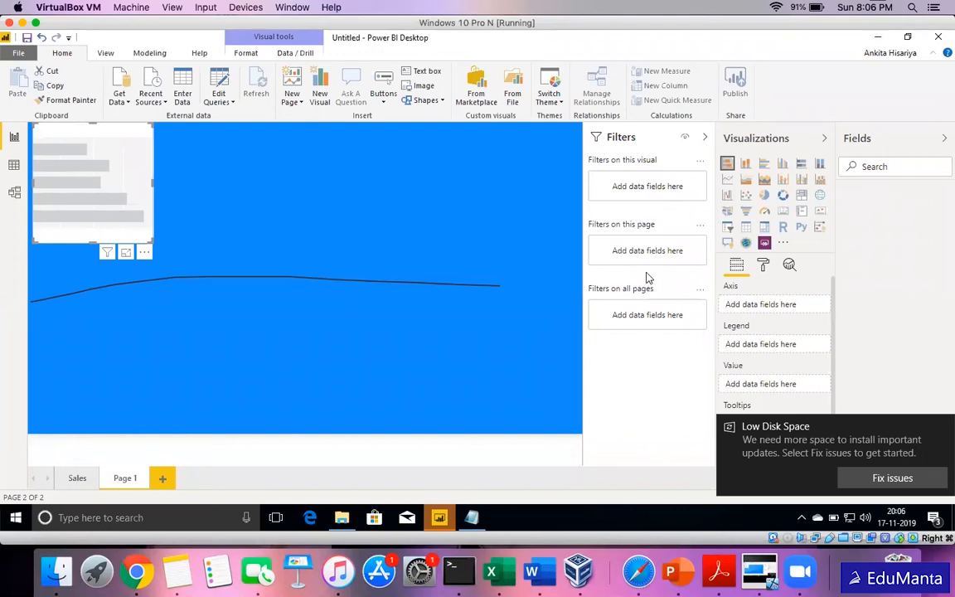
scroll(784, 348, down, 1)
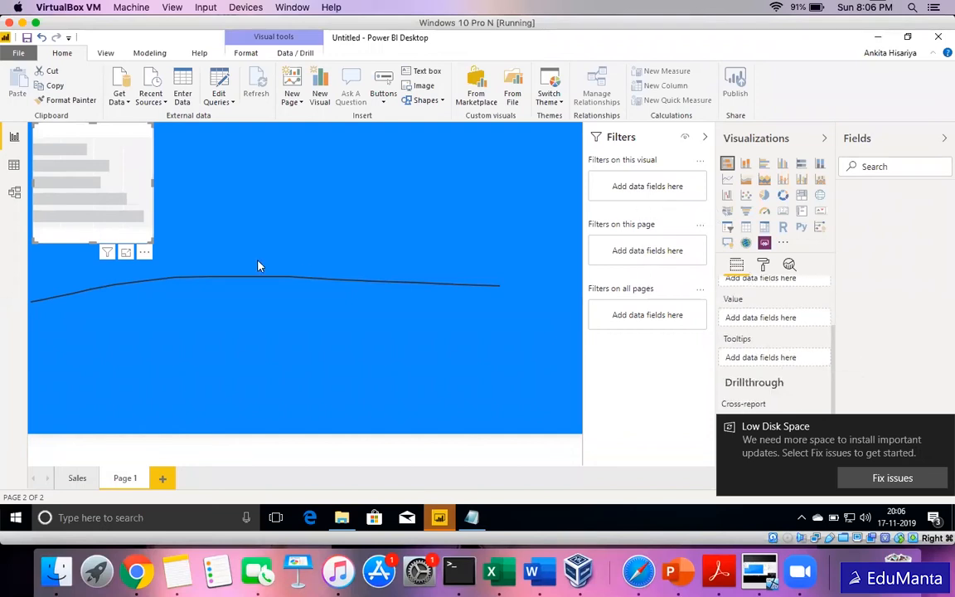
click(231, 357)
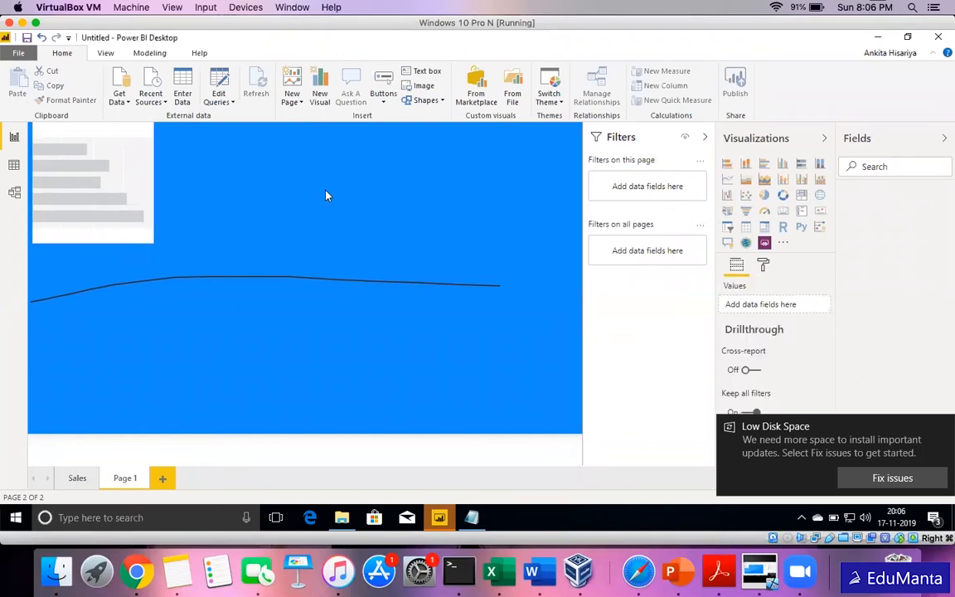
click(25, 54)
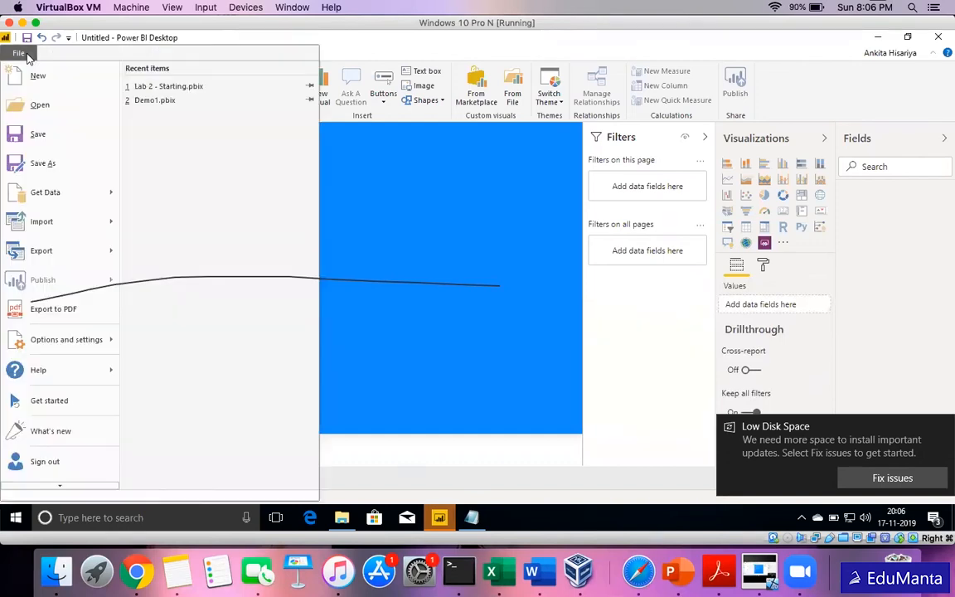
click(405, 180)
click(119, 92)
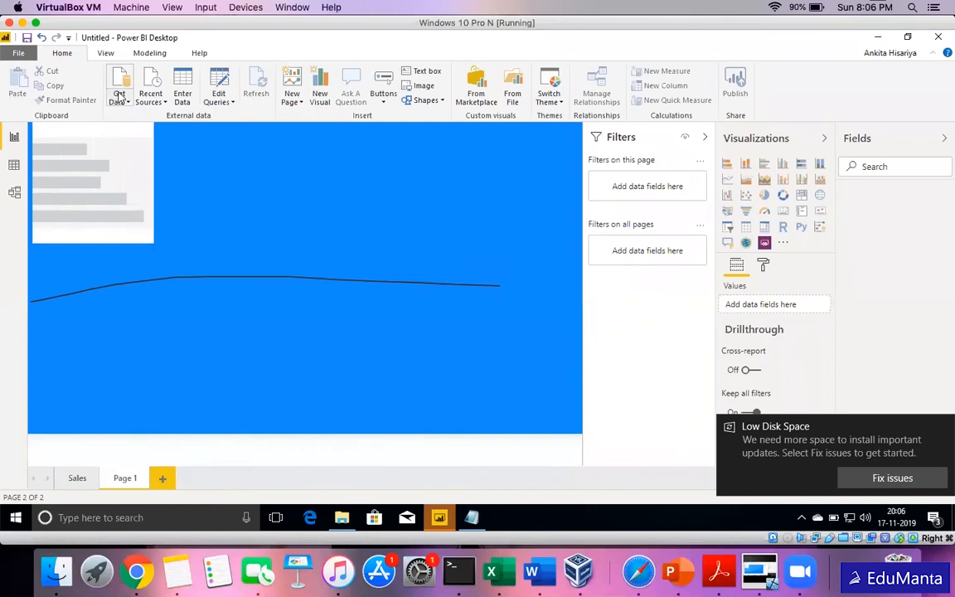
click(261, 249)
click(218, 98)
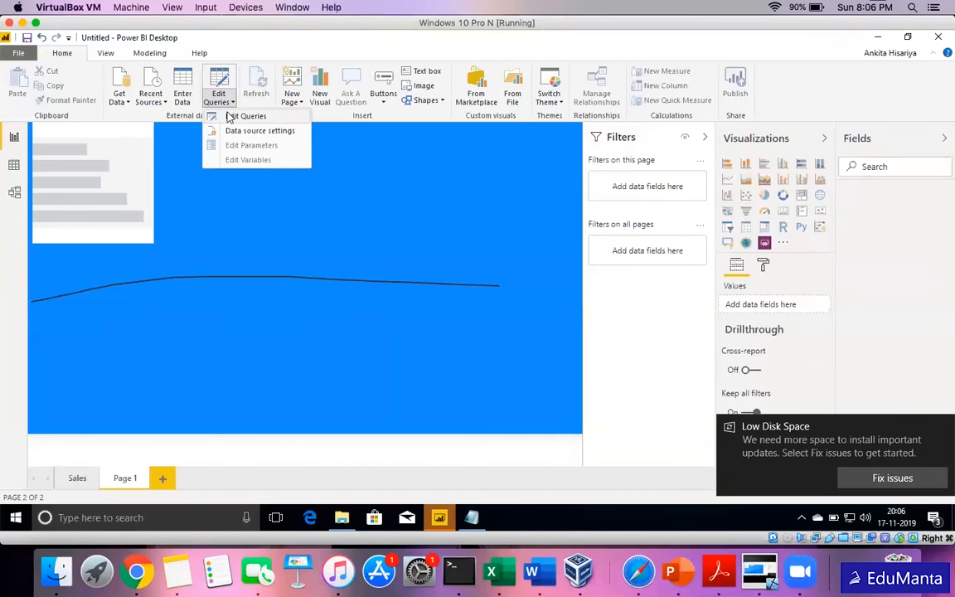
click(400, 146)
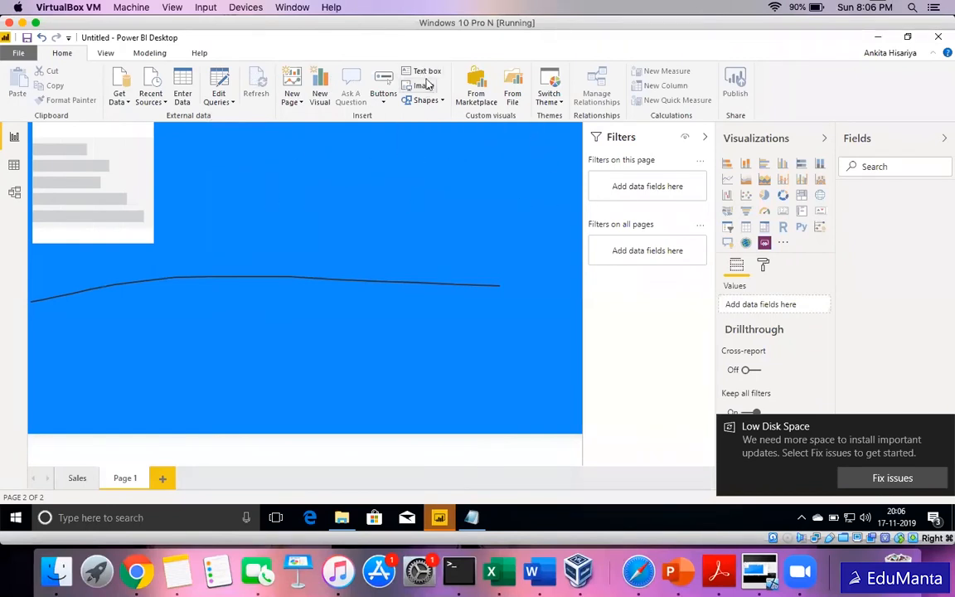
- Add a text box containing "Title" below the stacked bar chart
click(75, 320)
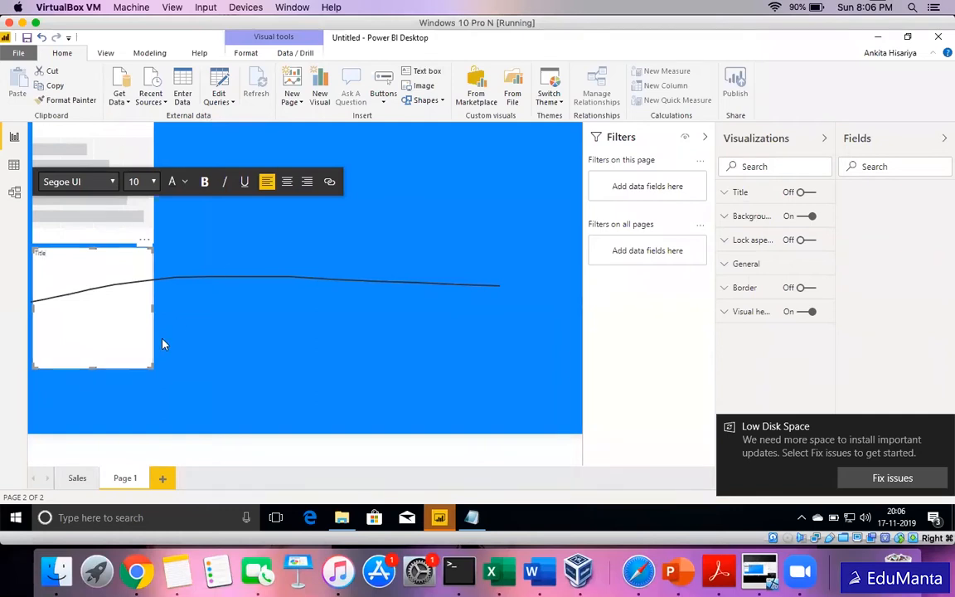
click(248, 334)
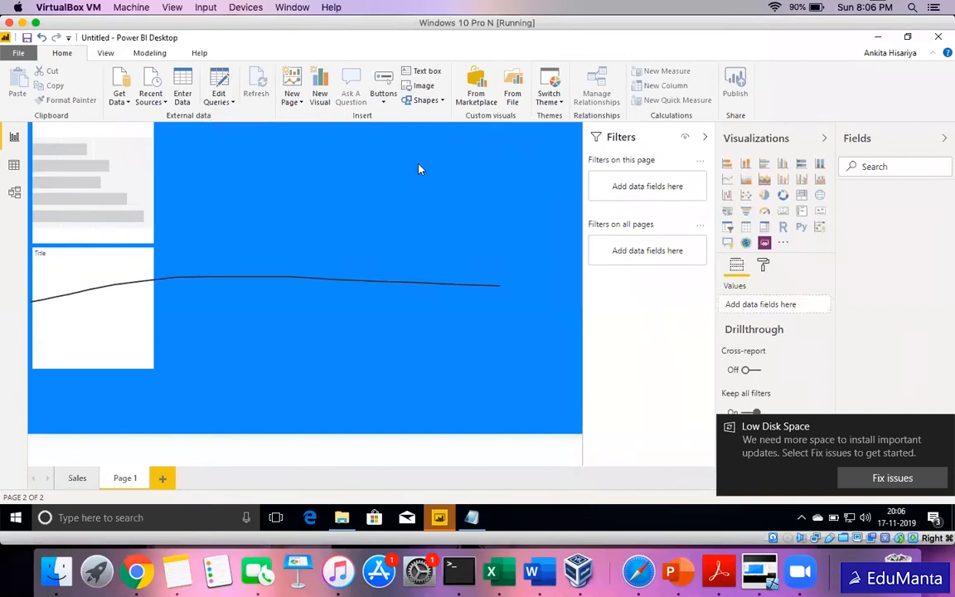
click(421, 86)
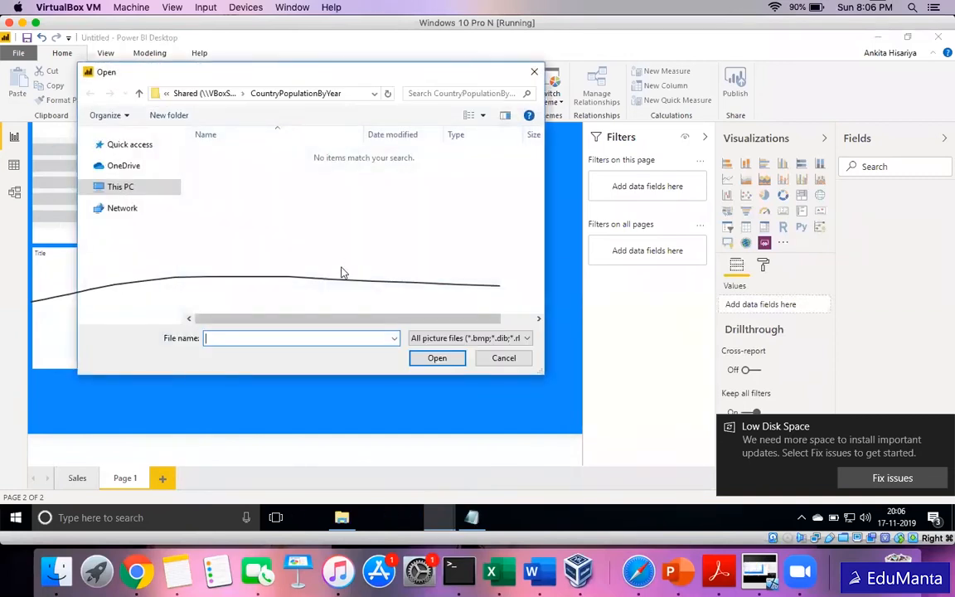
click(503, 359)
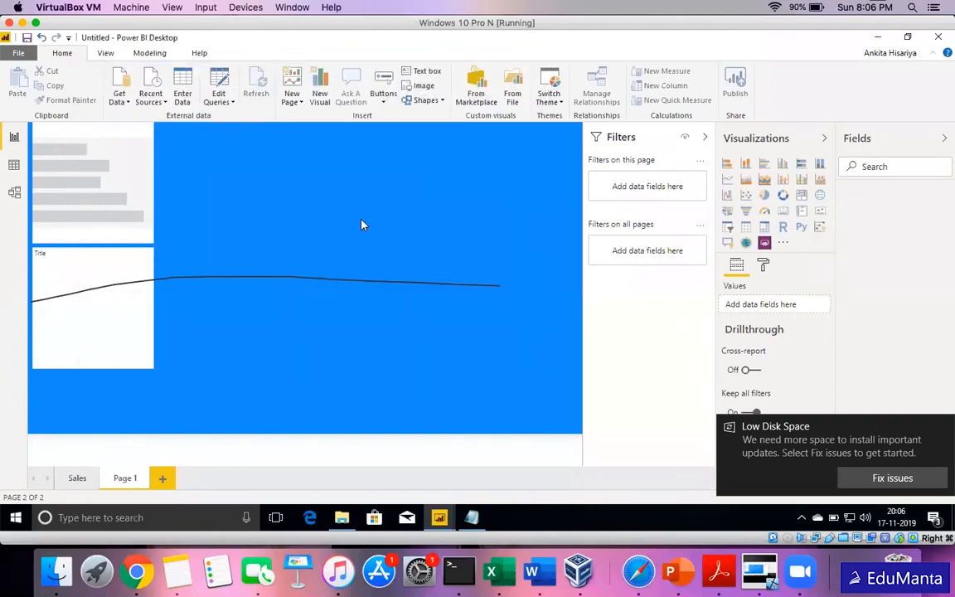
click(424, 100)
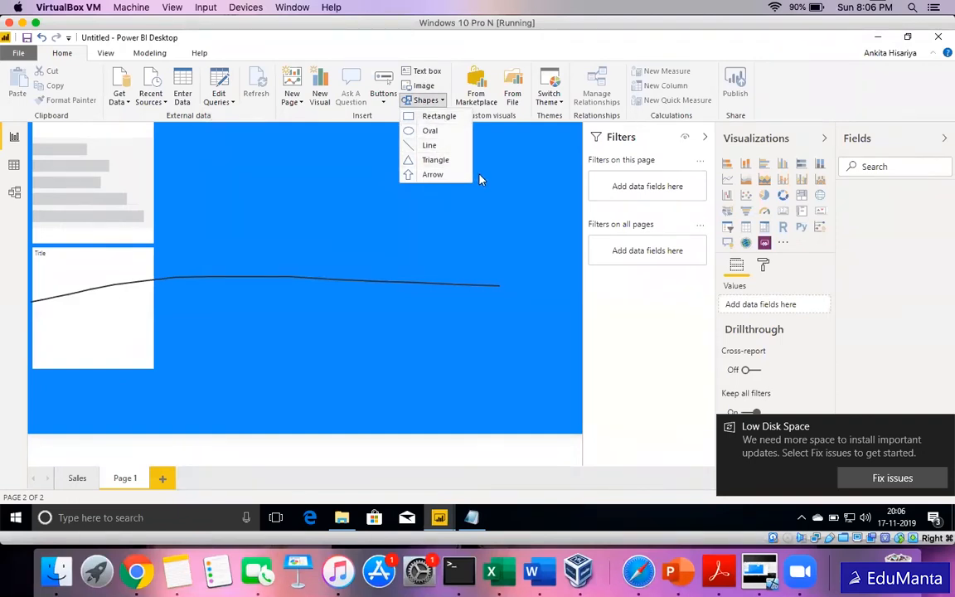
click(513, 188)
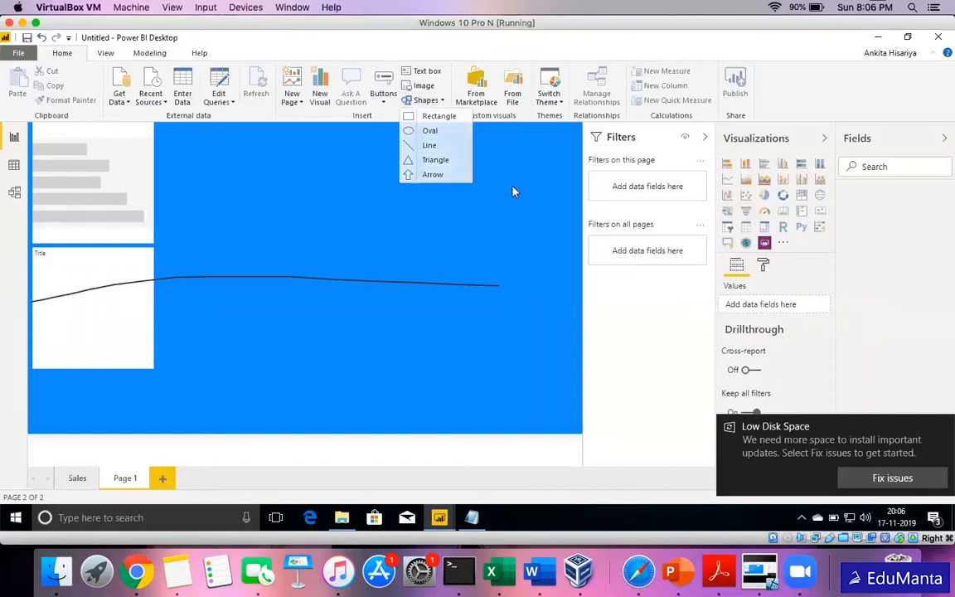
- Show the Selection pane to review the layer order of the page's objects, and close it again
click(116, 53)
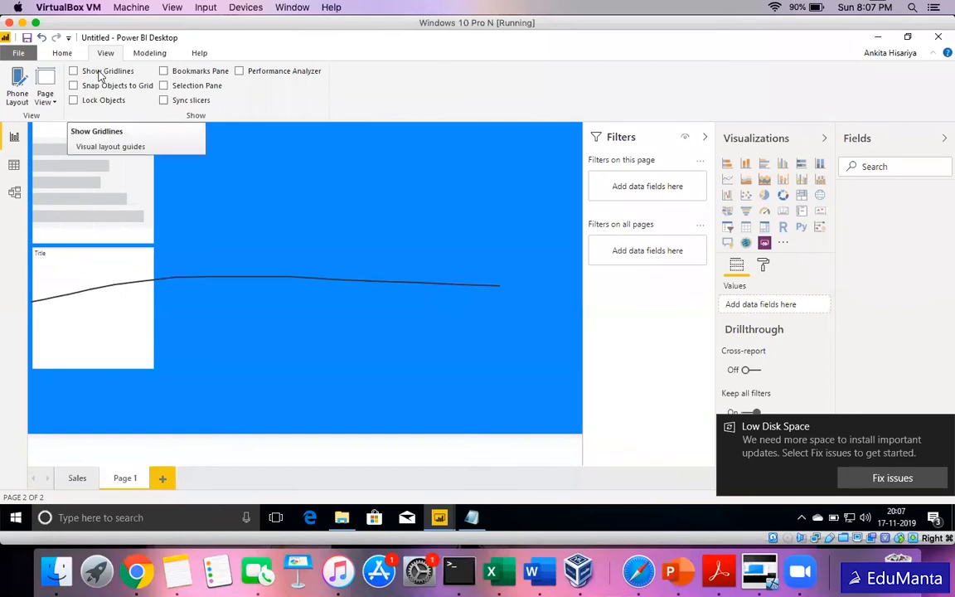
click(164, 86)
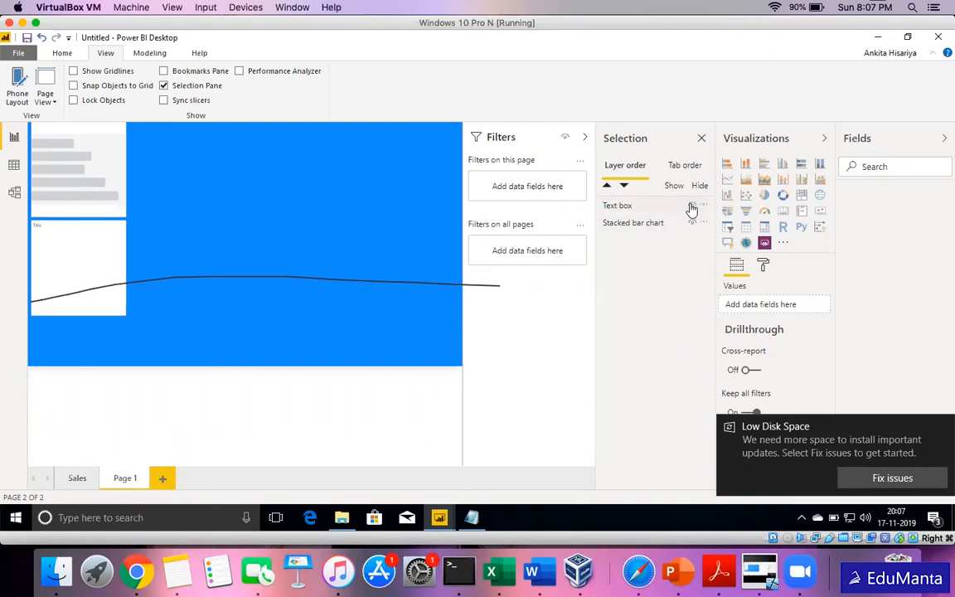
click(702, 138)
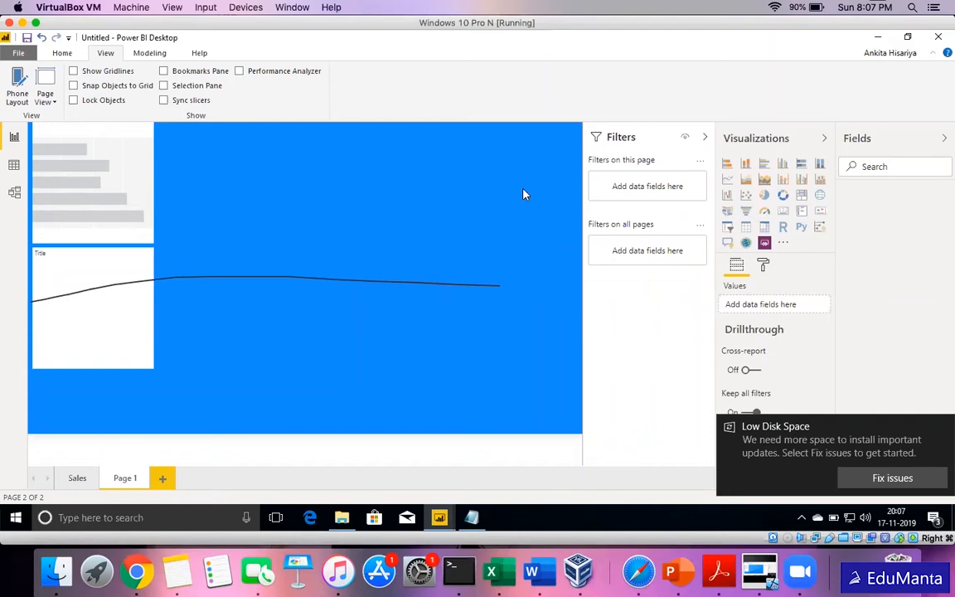
- Review the commands offered for modeling and for help
click(146, 55)
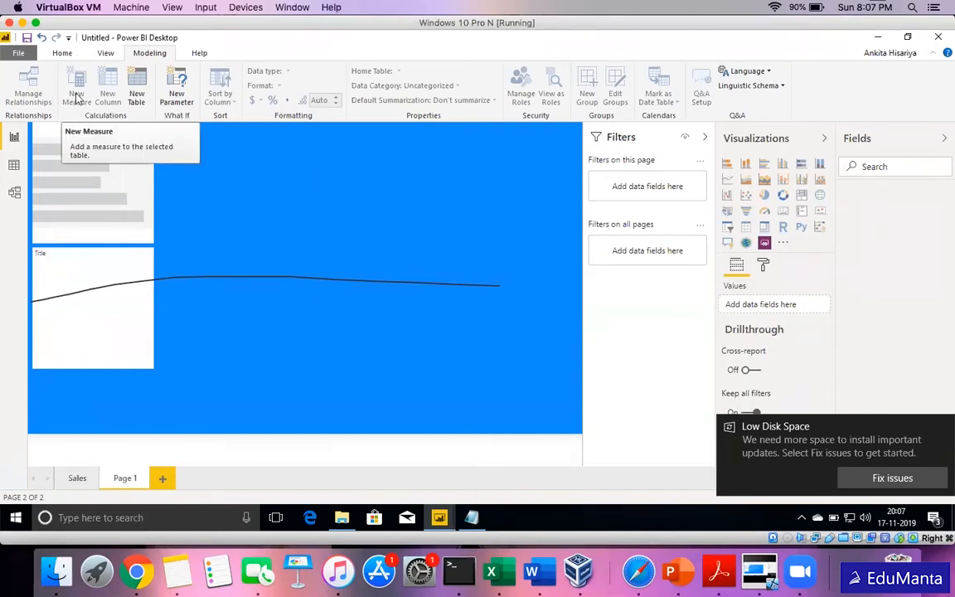
click(203, 53)
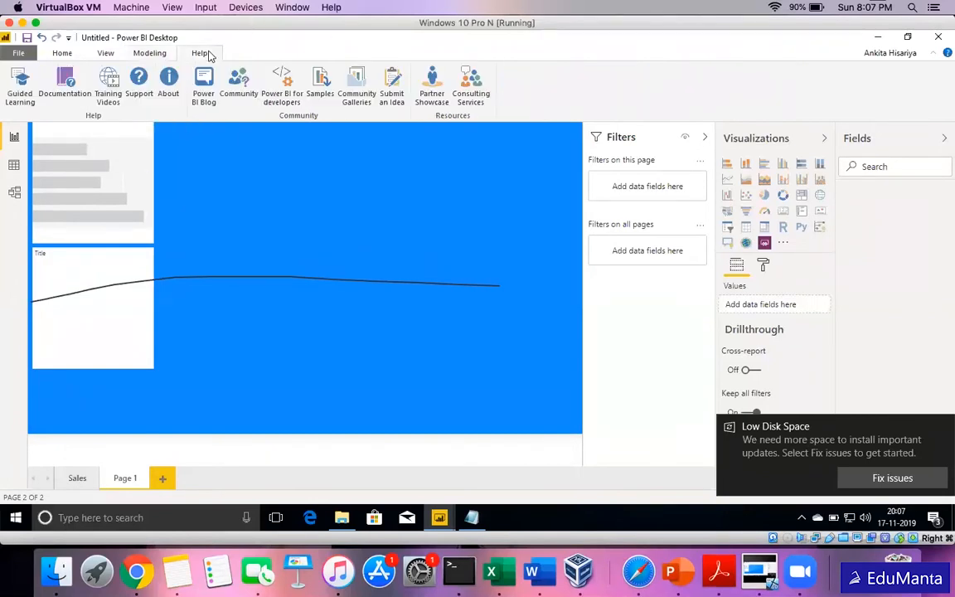
- Open the Power Query Editor for the report's queries
click(63, 54)
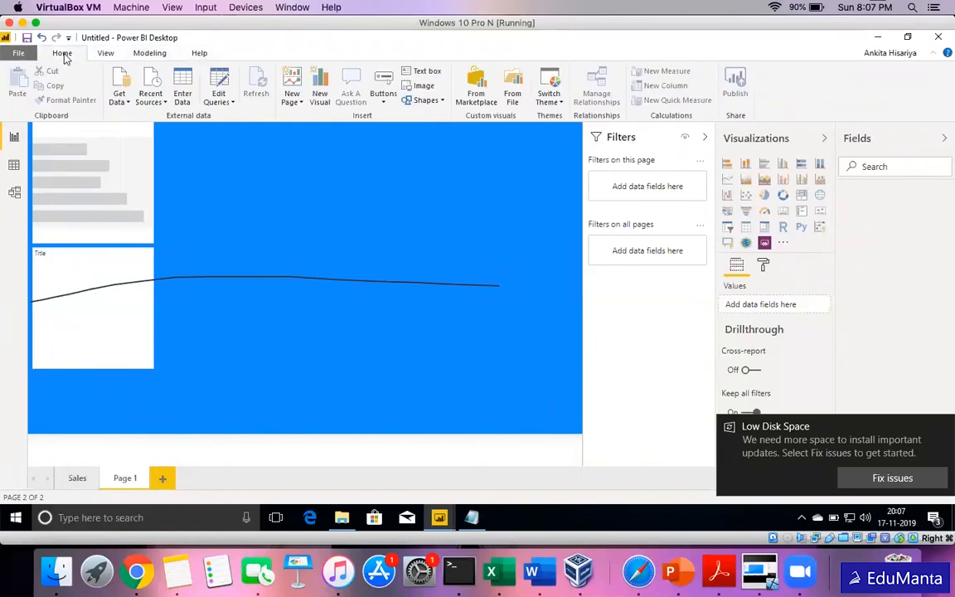
click(222, 101)
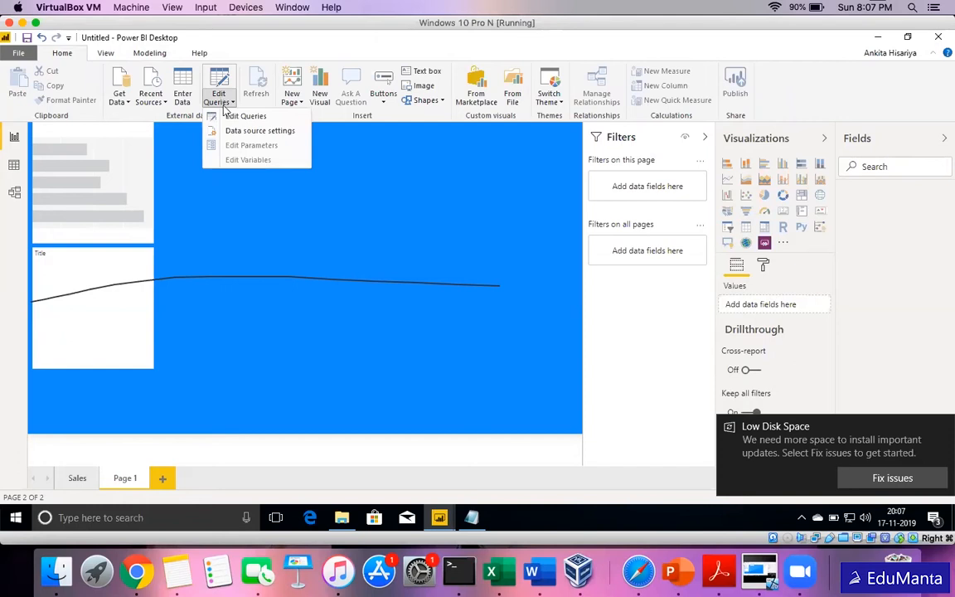
click(233, 118)
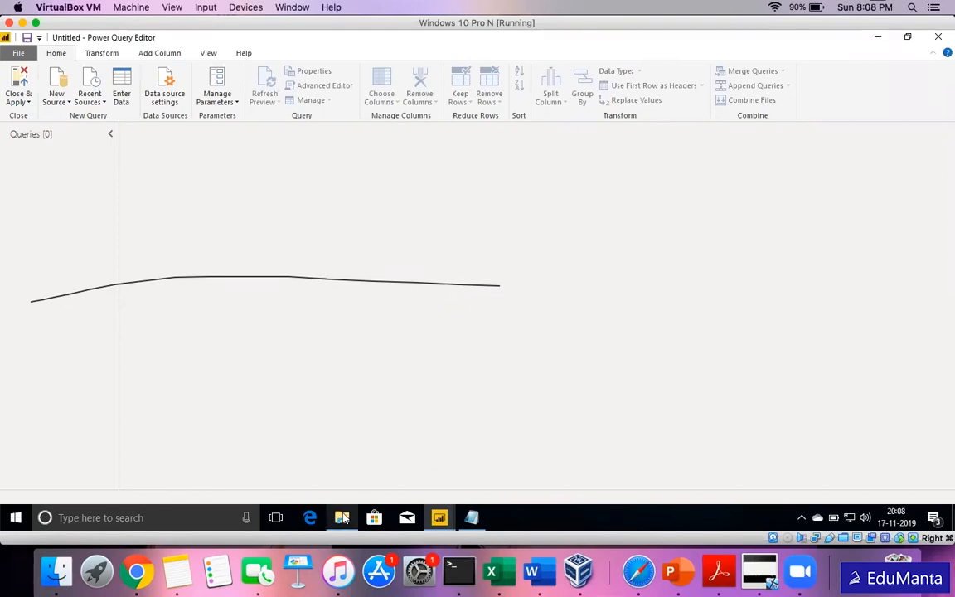
- Examine the contents of MX Sales.csv in the shared drive's International folder, and close both the file and the folder window
click(342, 517)
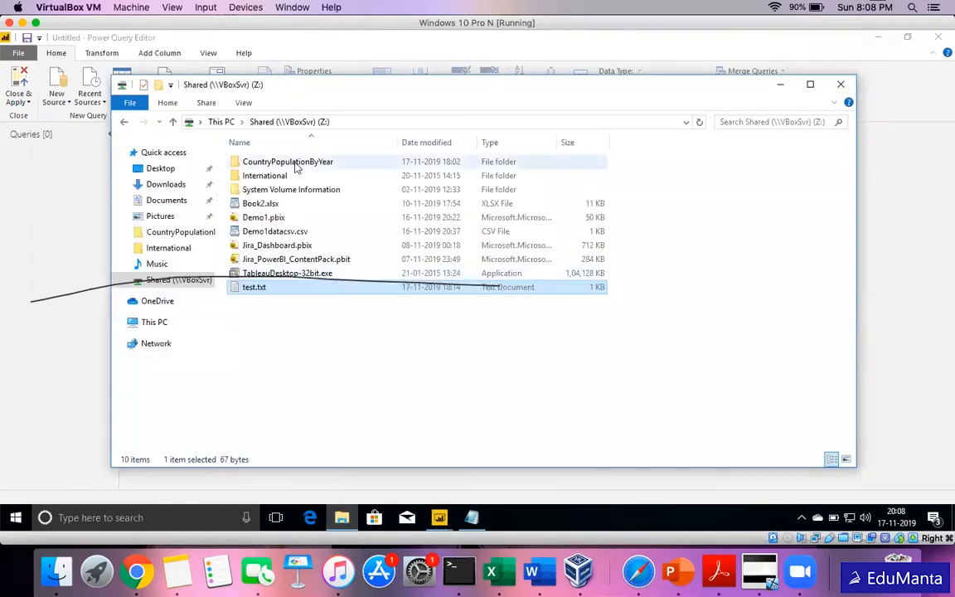
double_click(265, 176)
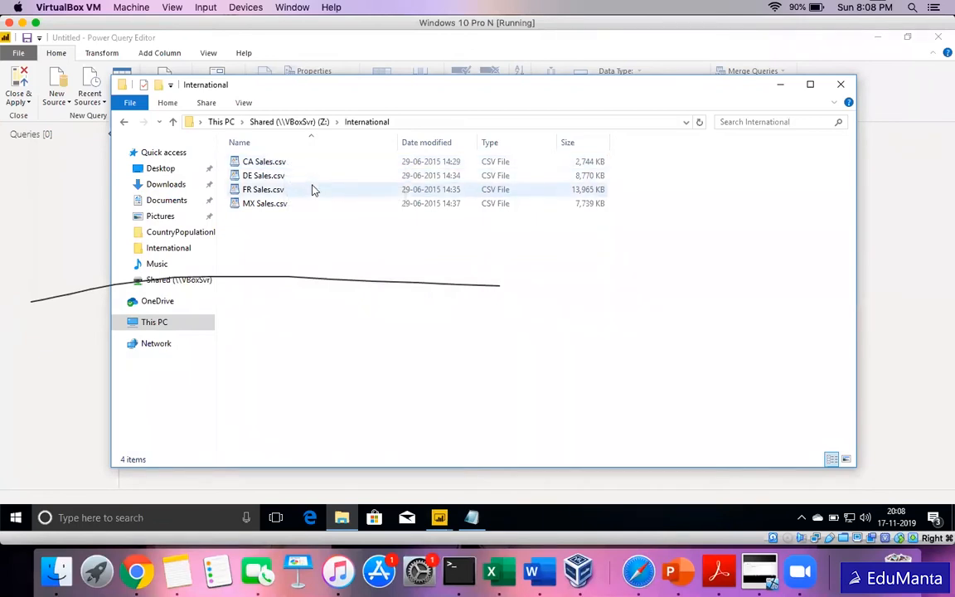
double_click(314, 203)
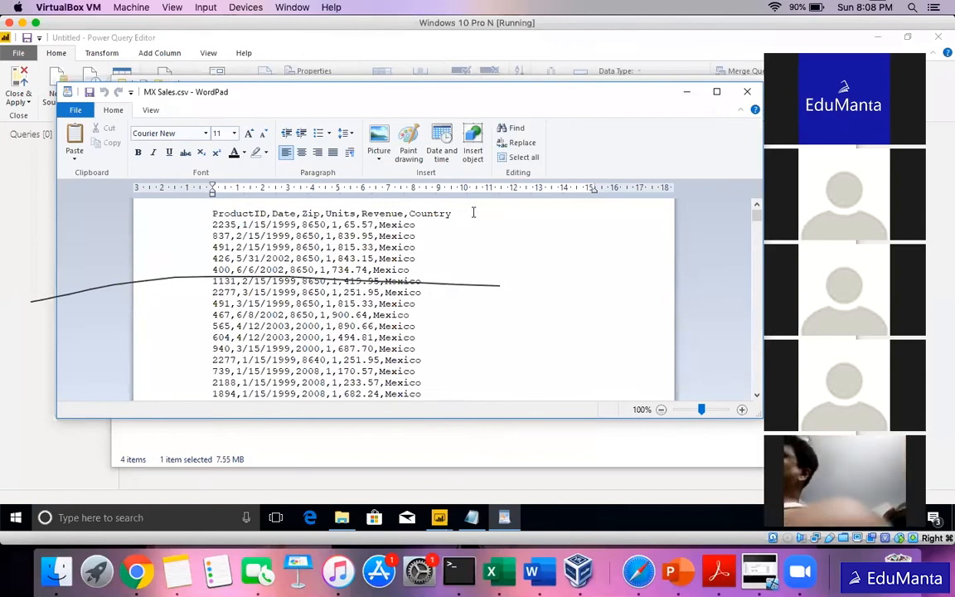
click(747, 93)
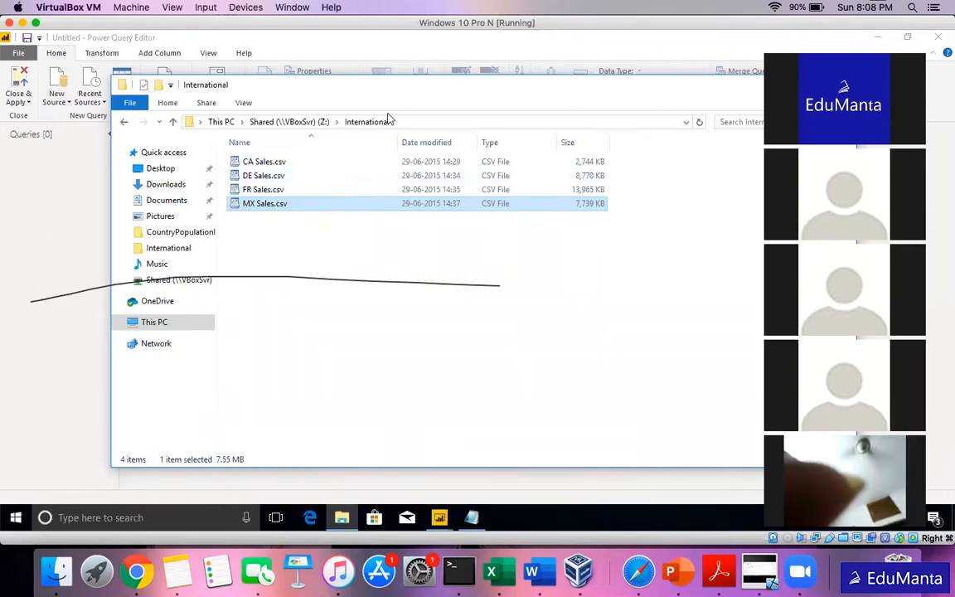
drag(398, 96, 298, 104)
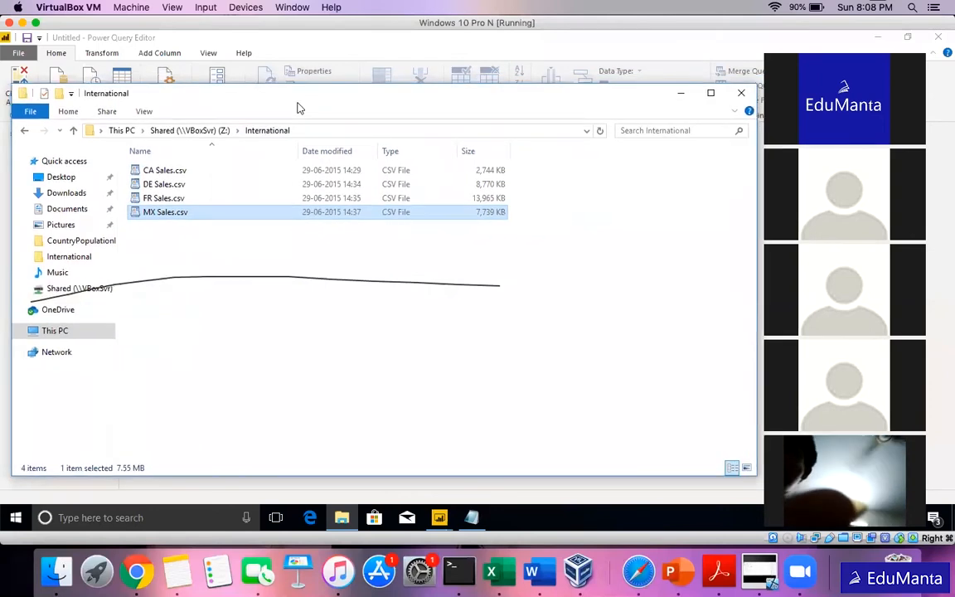
click(742, 93)
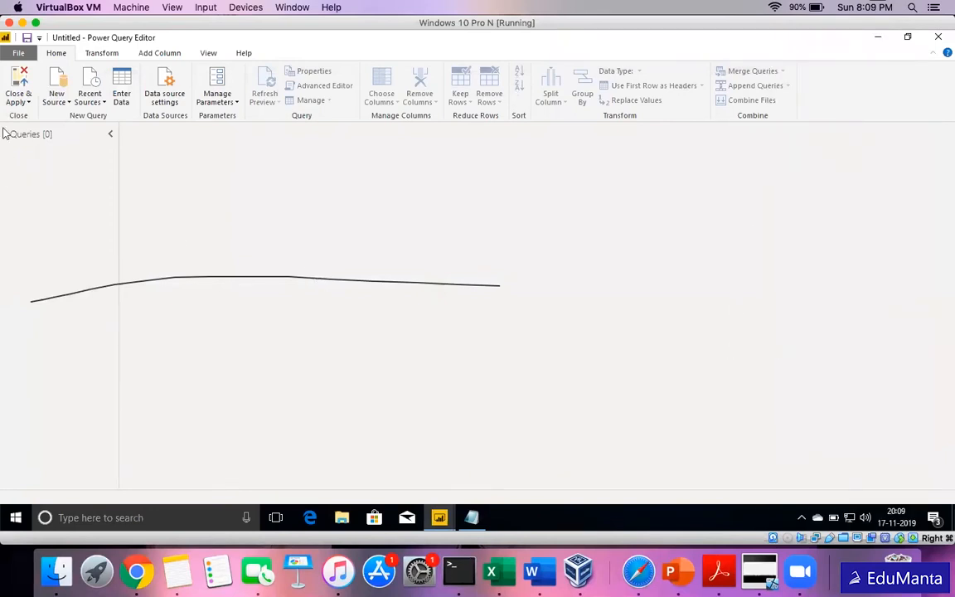
- Connect a new Text/CSV source to CA Sales.csv in the shared drive's International folder
click(64, 100)
click(93, 224)
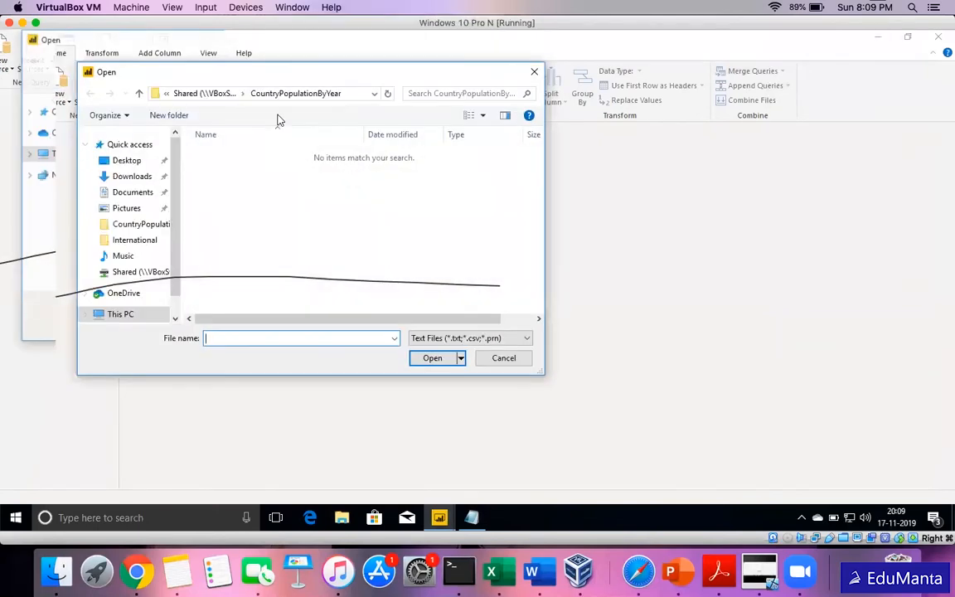
click(229, 95)
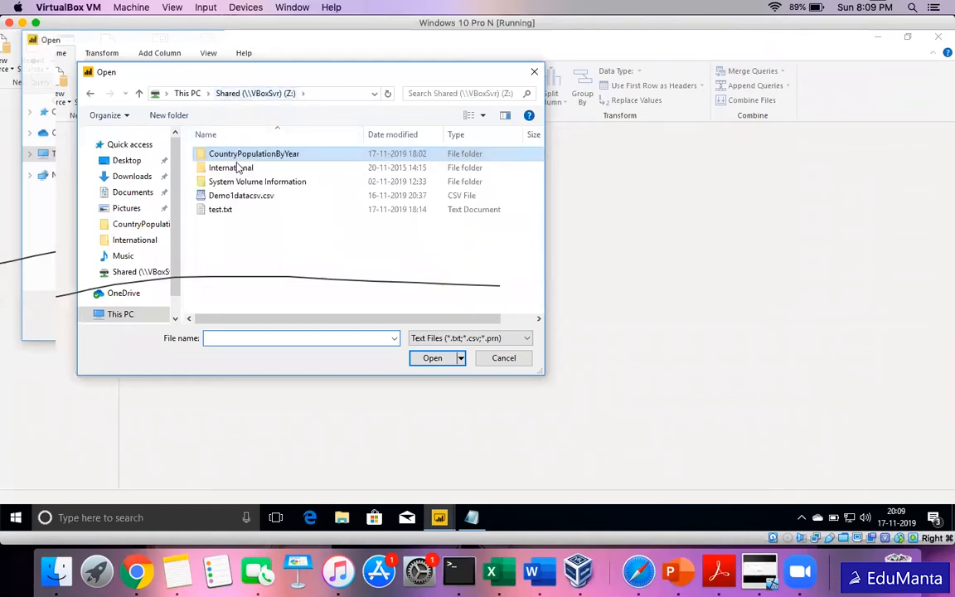
double_click(237, 166)
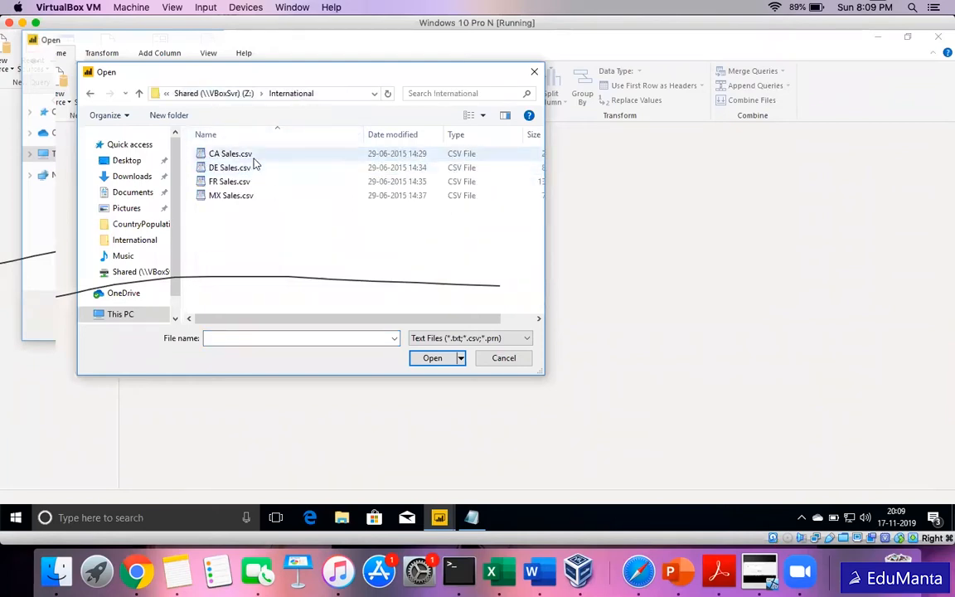
click(241, 154)
click(427, 359)
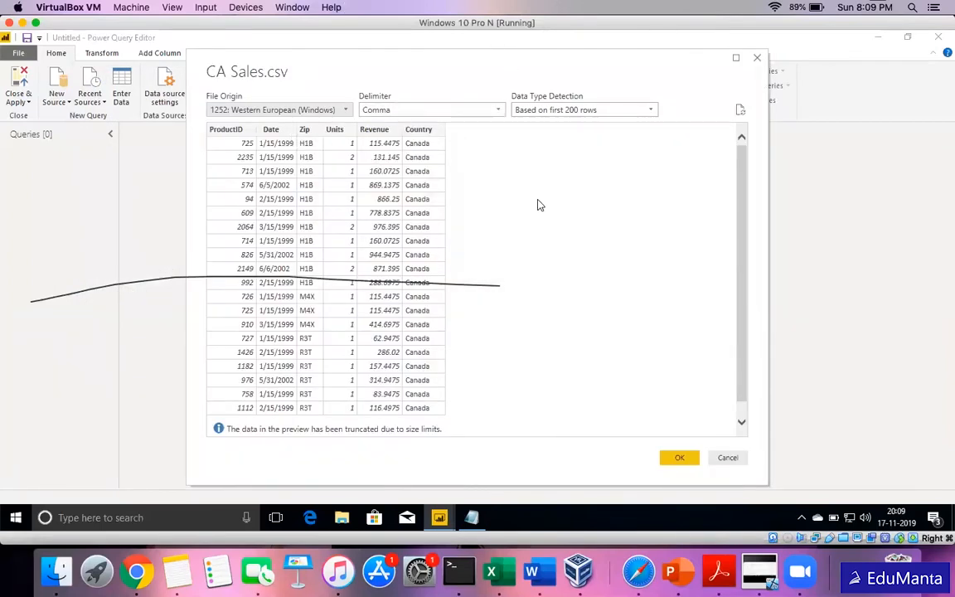
- Review the delimiter options, keep Comma, and load the CA Sales data as a query
click(497, 116)
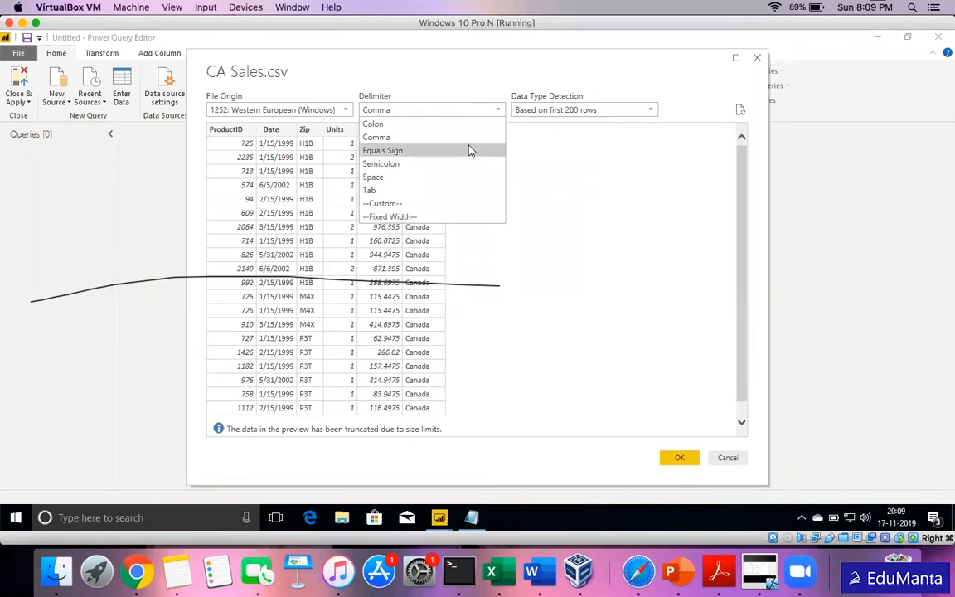
click(595, 177)
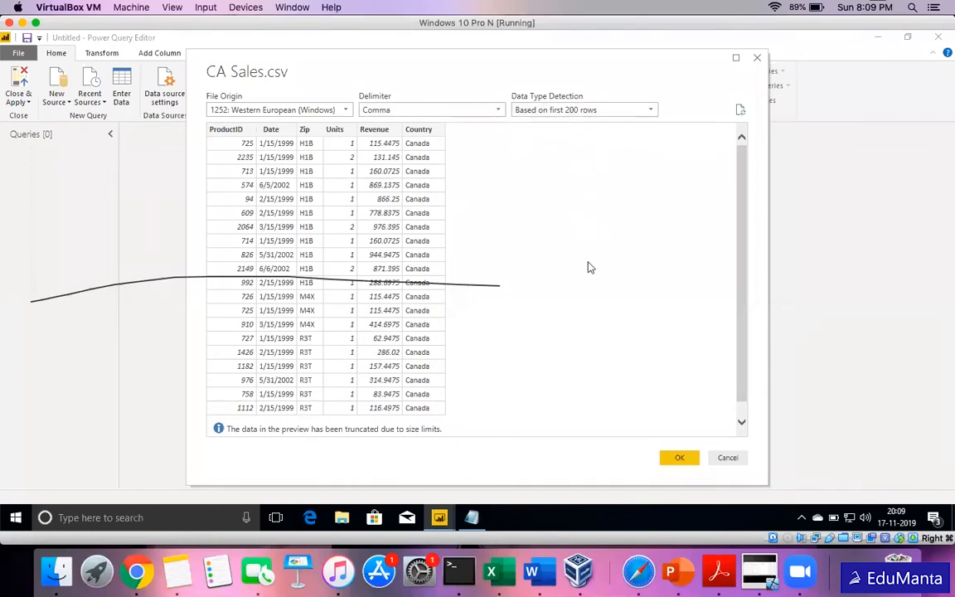
click(490, 116)
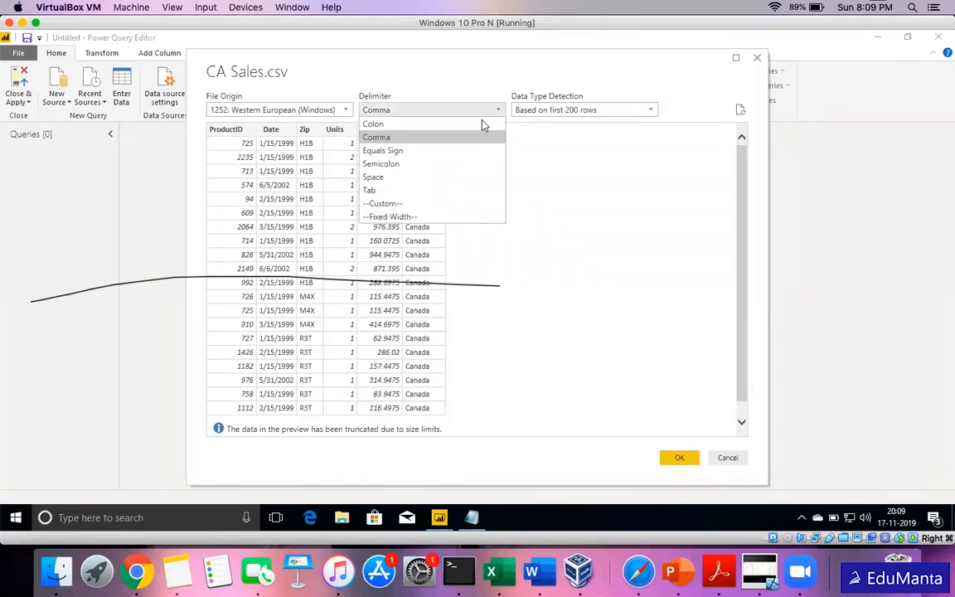
click(436, 139)
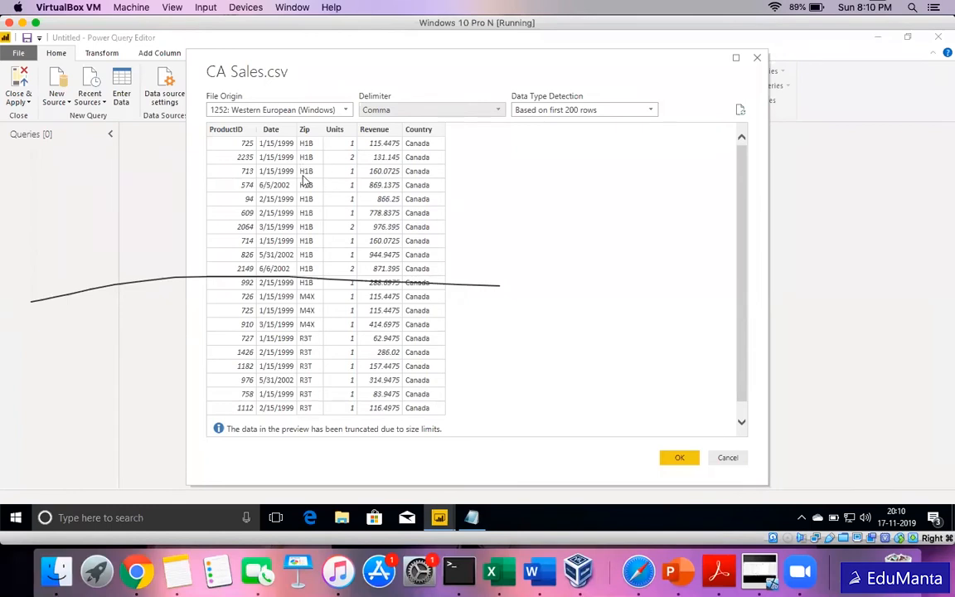
click(677, 463)
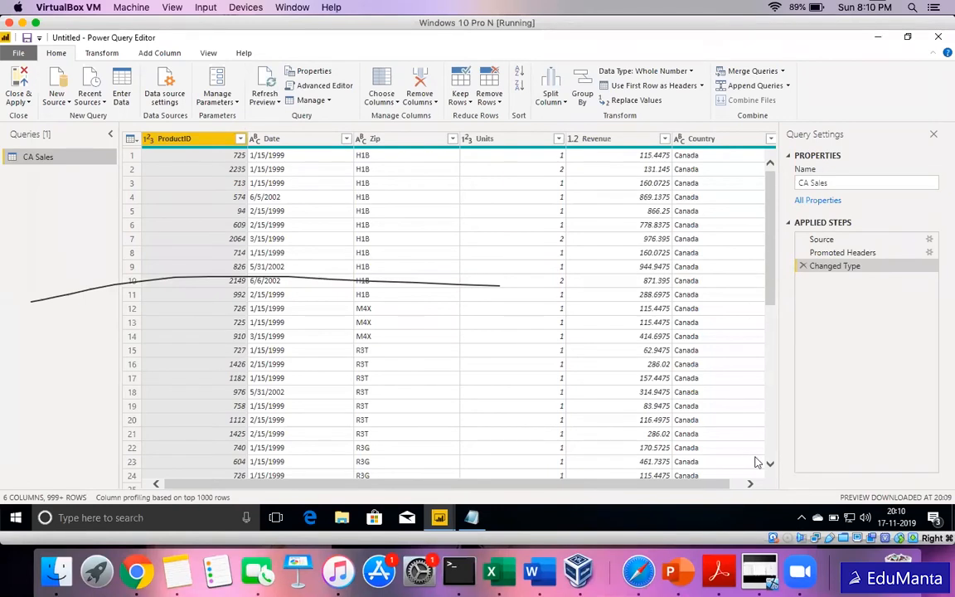
click(748, 486)
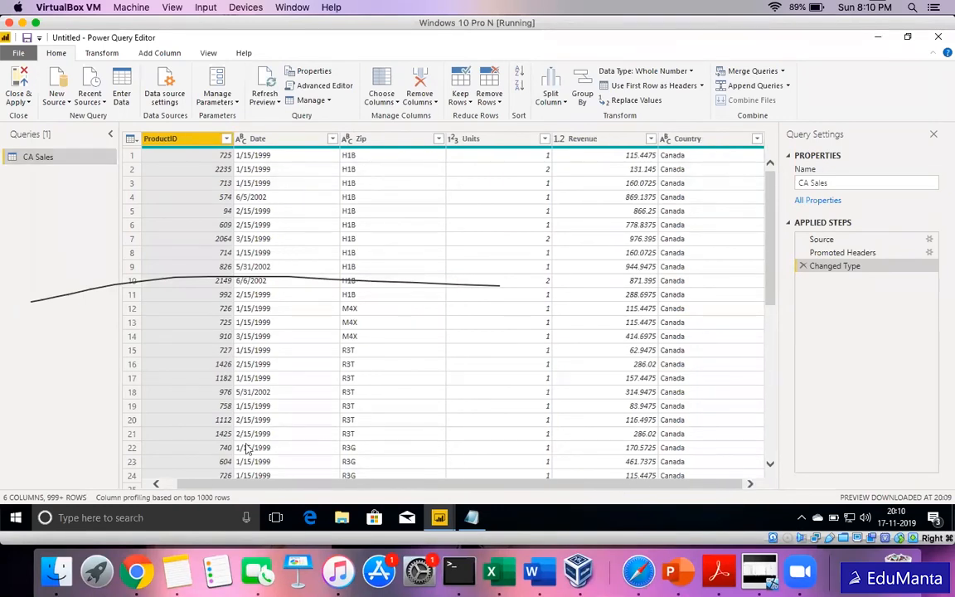
click(158, 484)
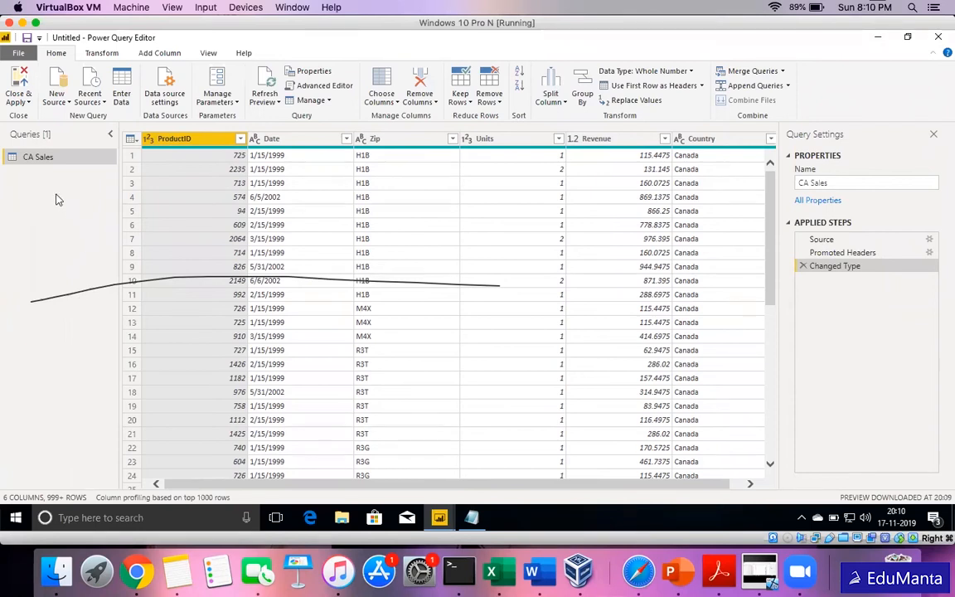
- Add MX Sales.csv from the International folder as a second Text/CSV query, and display the CA Sales query again
click(57, 96)
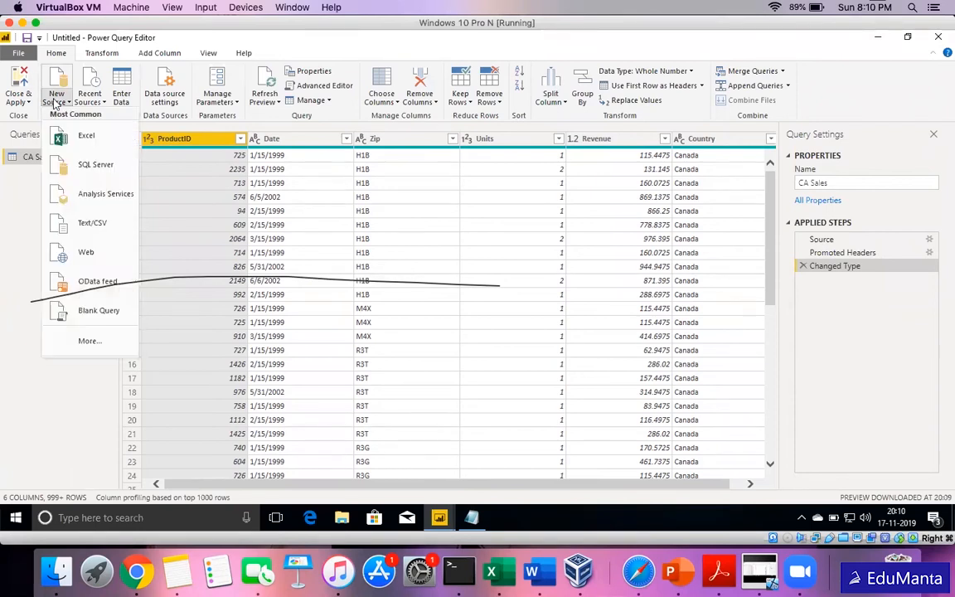
click(95, 221)
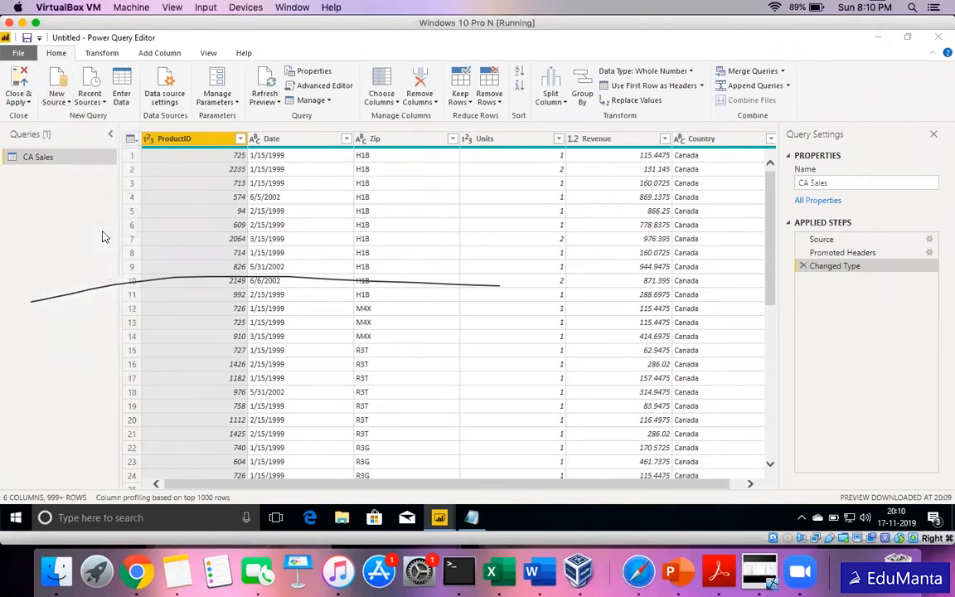
click(224, 197)
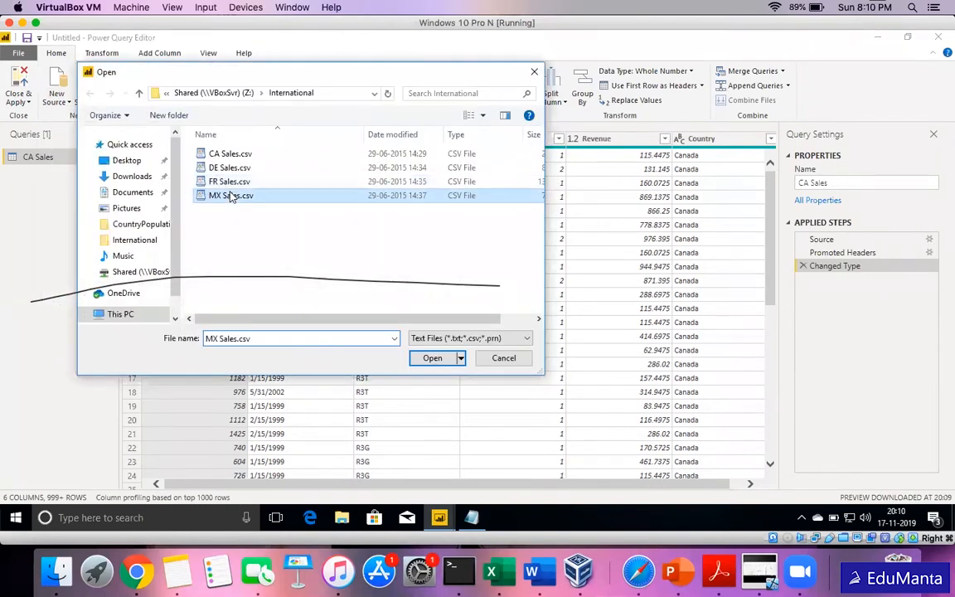
click(432, 358)
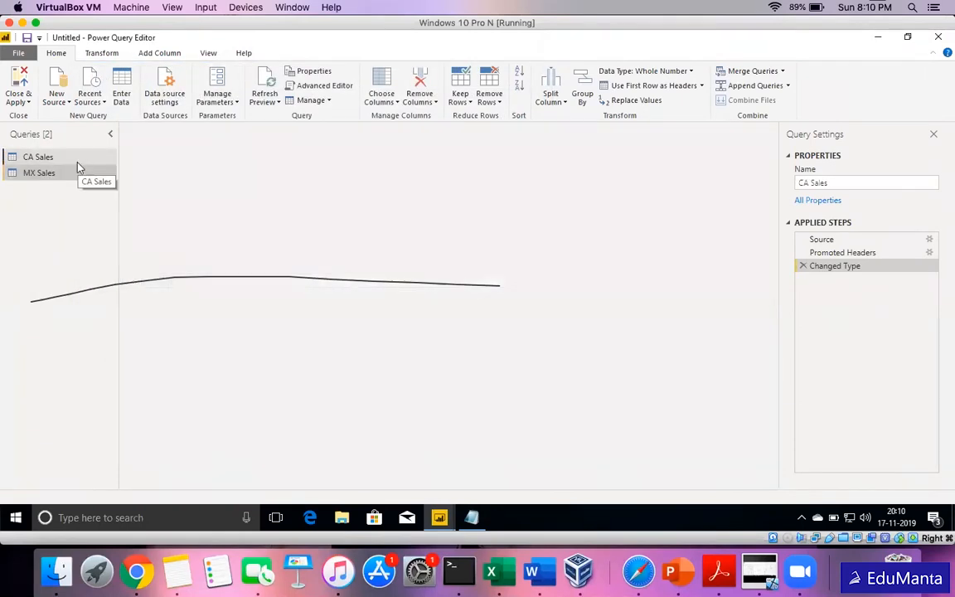
click(76, 160)
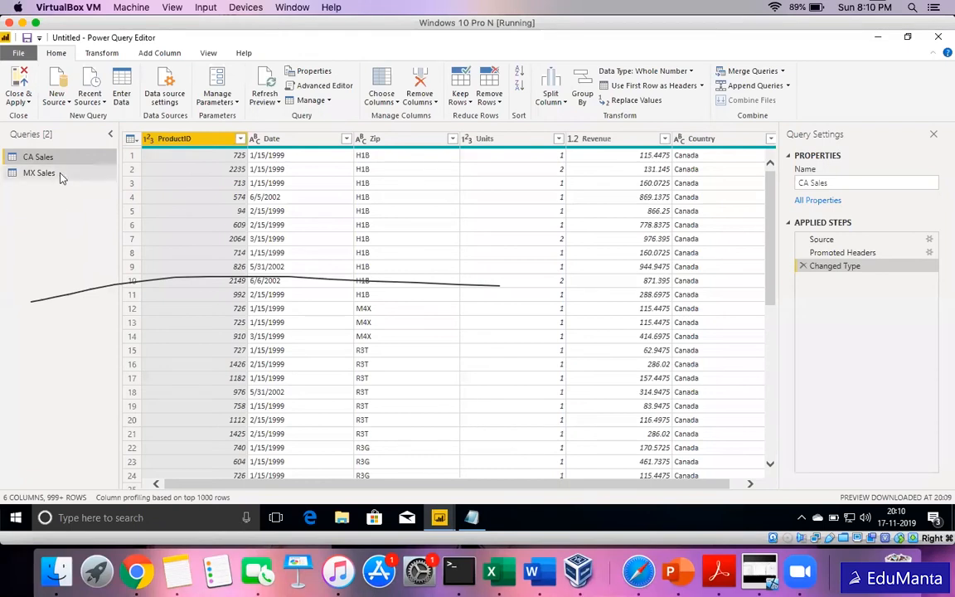
- Close the Power Query Editor and apply the pending query changes to the report
click(27, 100)
click(29, 117)
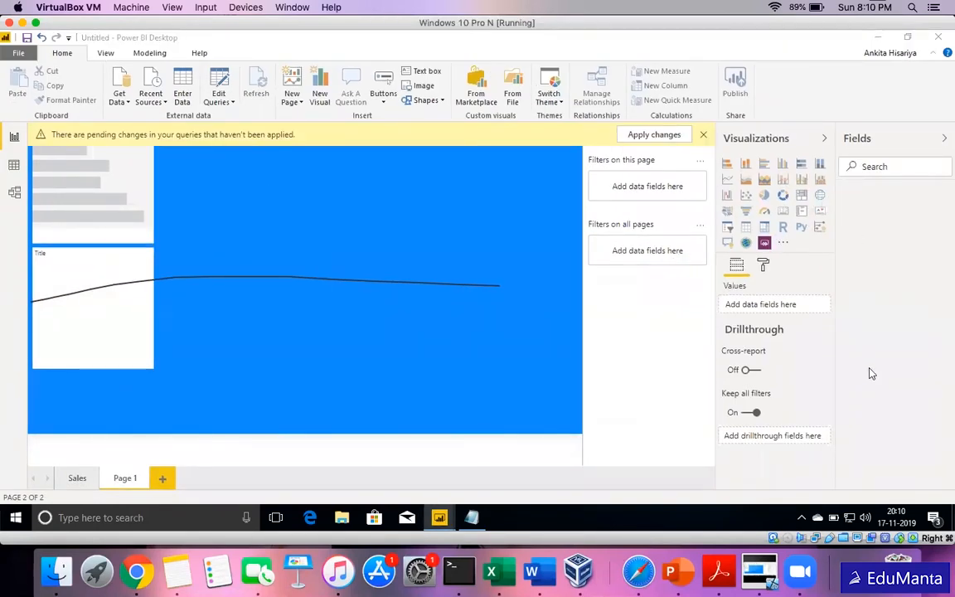
click(652, 135)
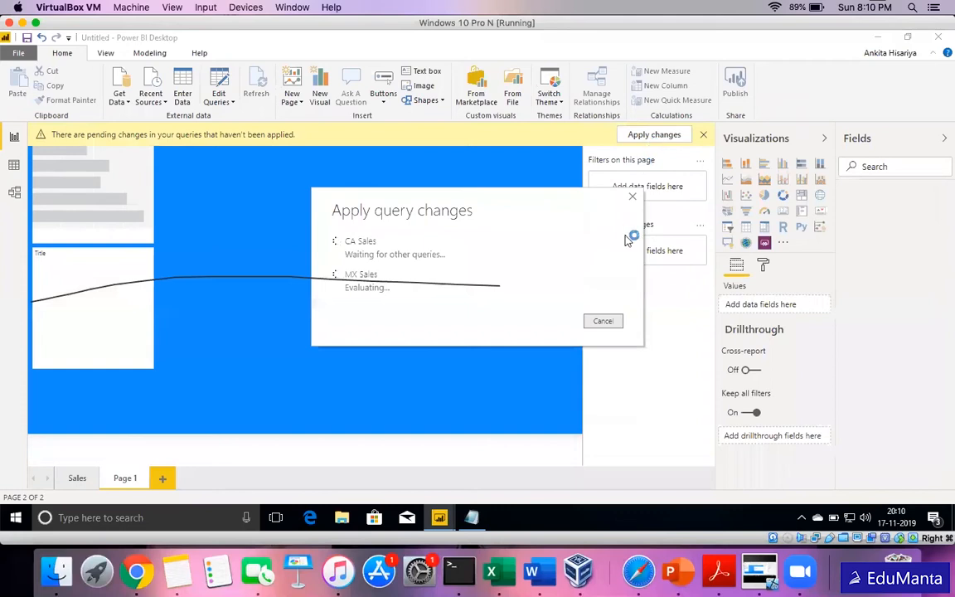
- Remove the stacked bar chart and the "Title" text box from Page 1
click(145, 255)
click(145, 255)
click(145, 254)
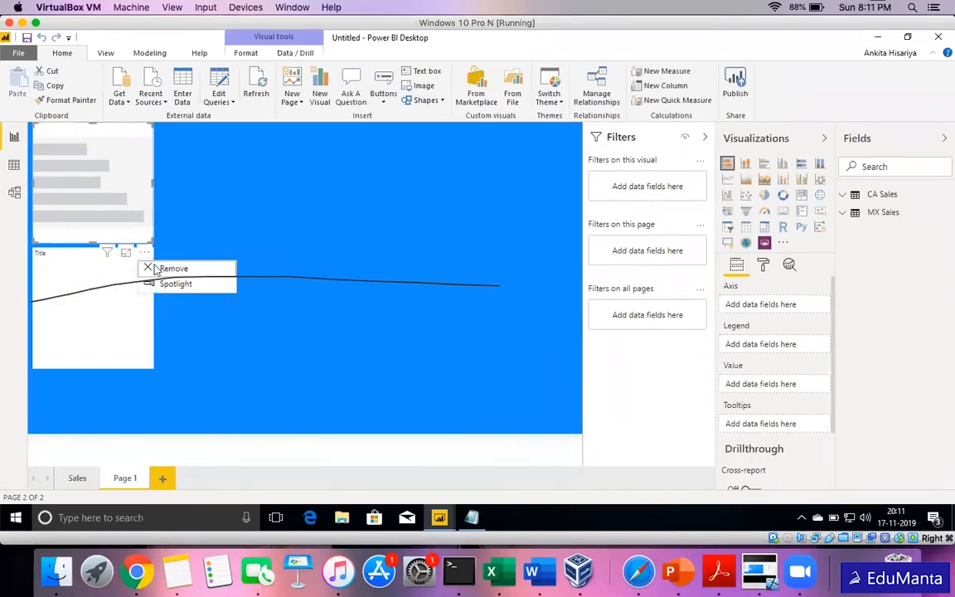
click(145, 253)
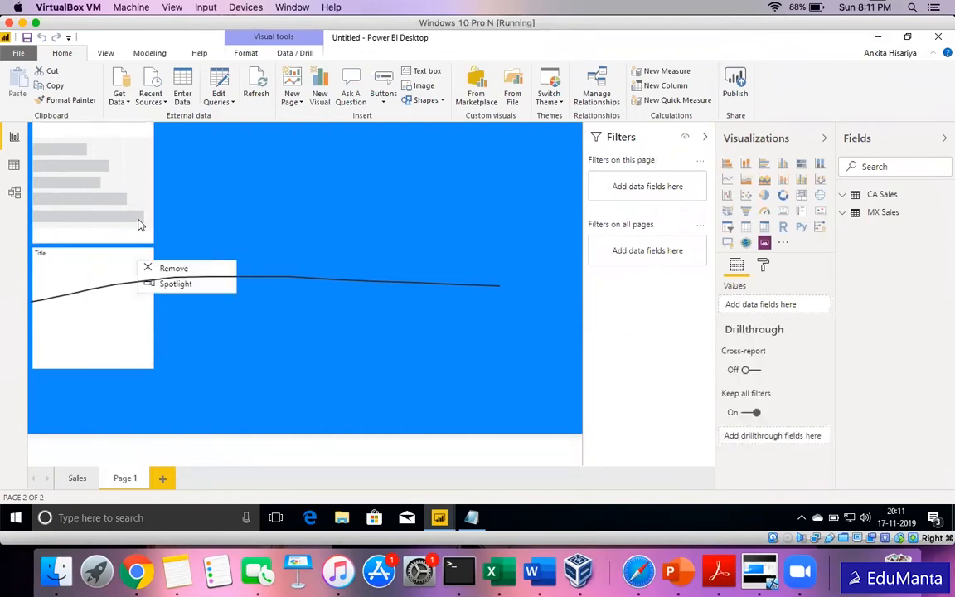
click(191, 269)
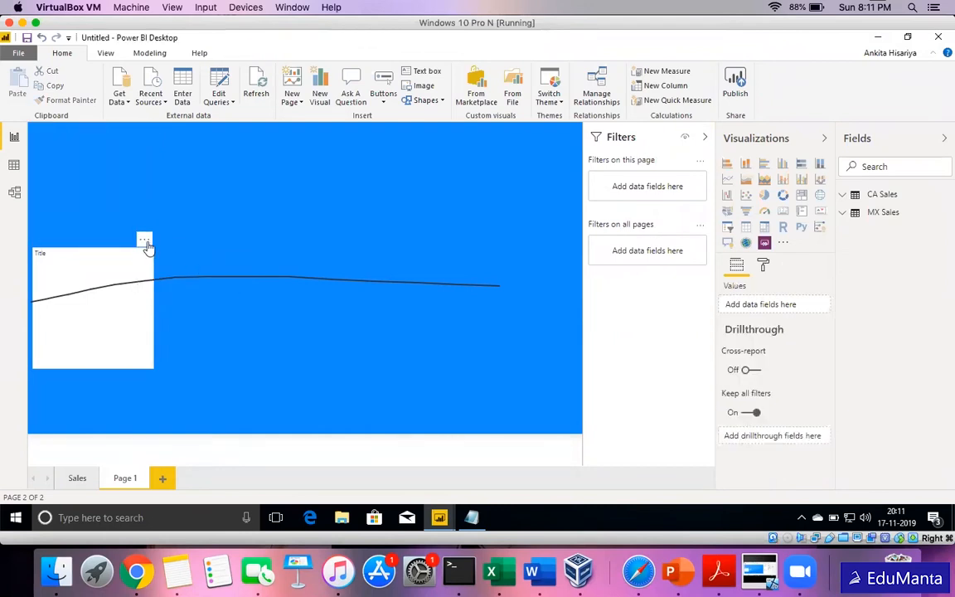
click(146, 241)
click(157, 254)
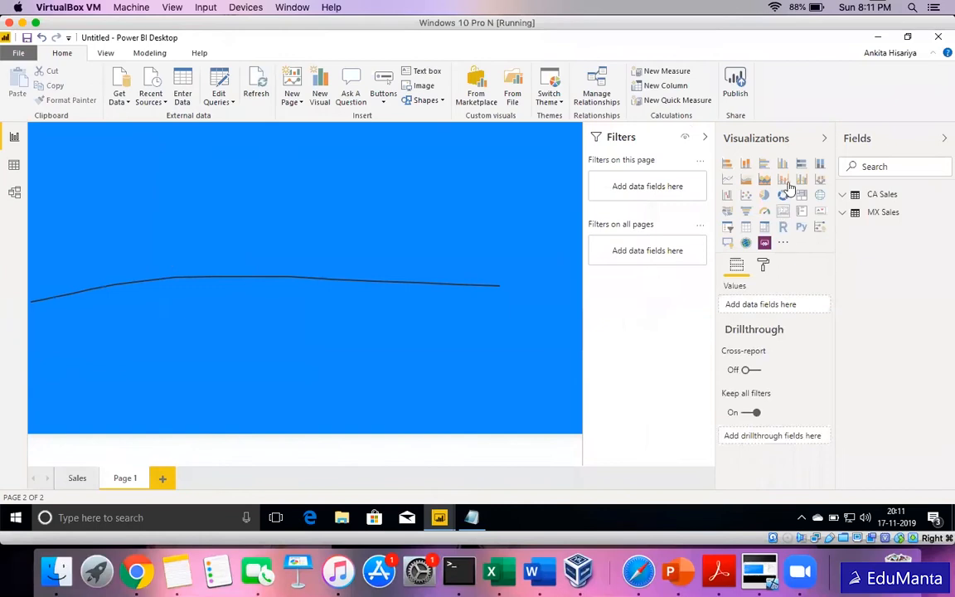
- Expand the CA Sales and MX Sales tables to examine their fields
click(844, 196)
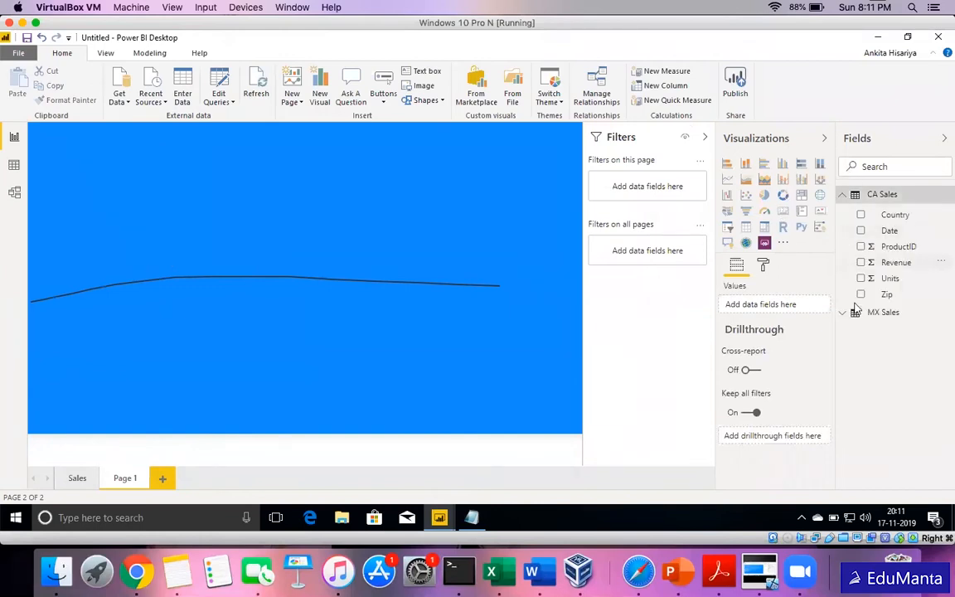
click(844, 314)
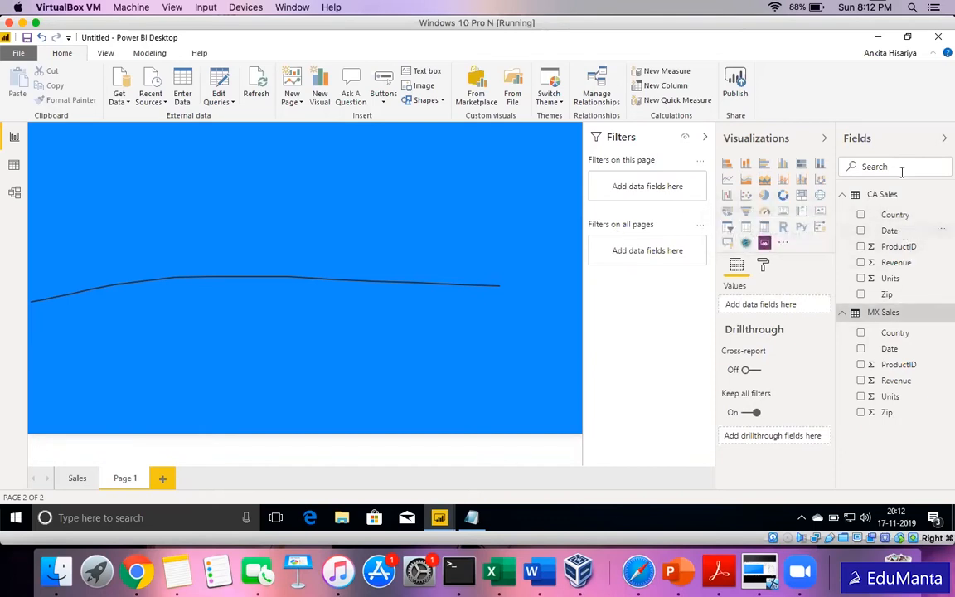
- In the Power Query Editor, append MX Sales to CA Sales as a new query, ignoring Privacy Levels checks for this file
click(219, 97)
click(237, 116)
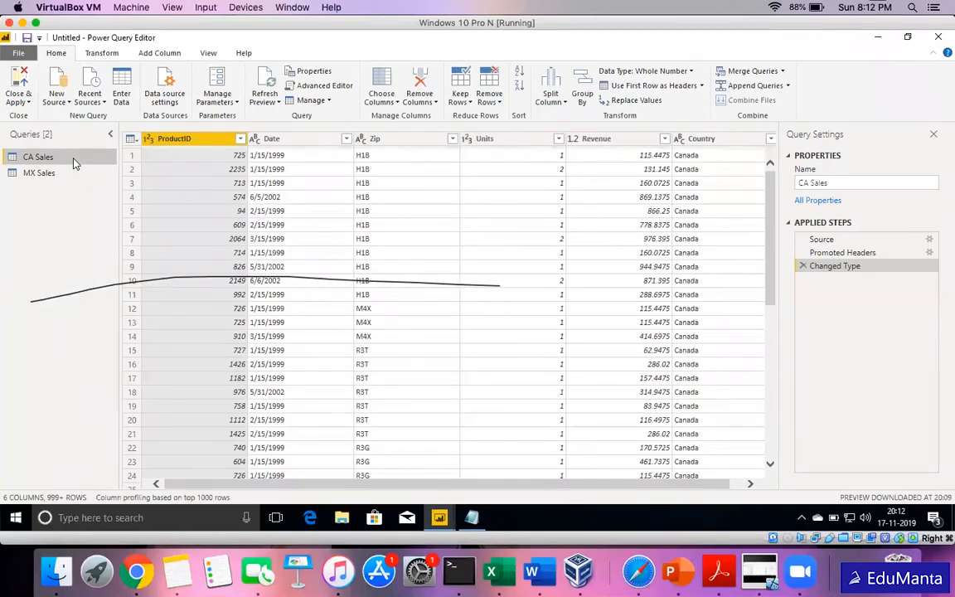
click(789, 87)
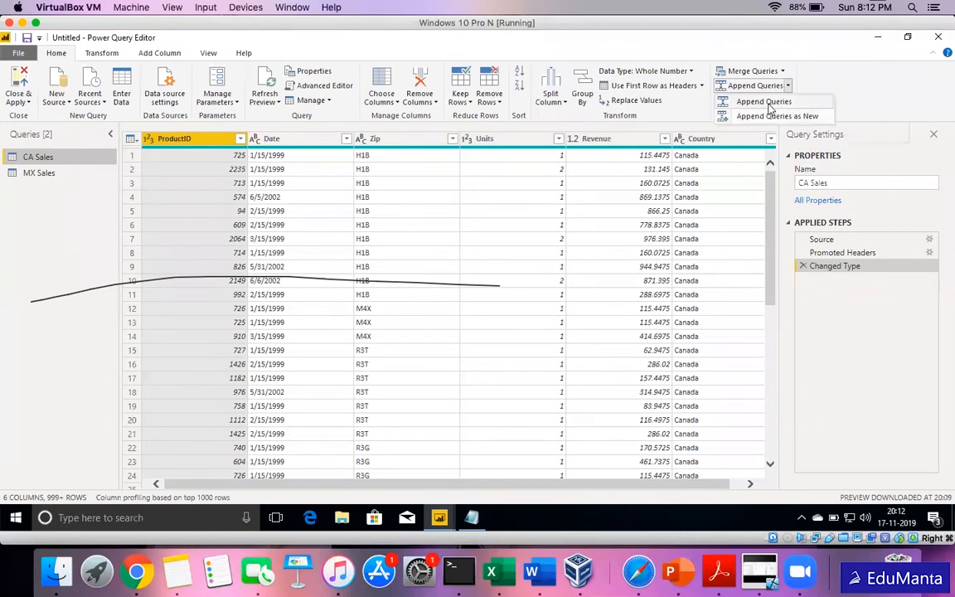
click(769, 102)
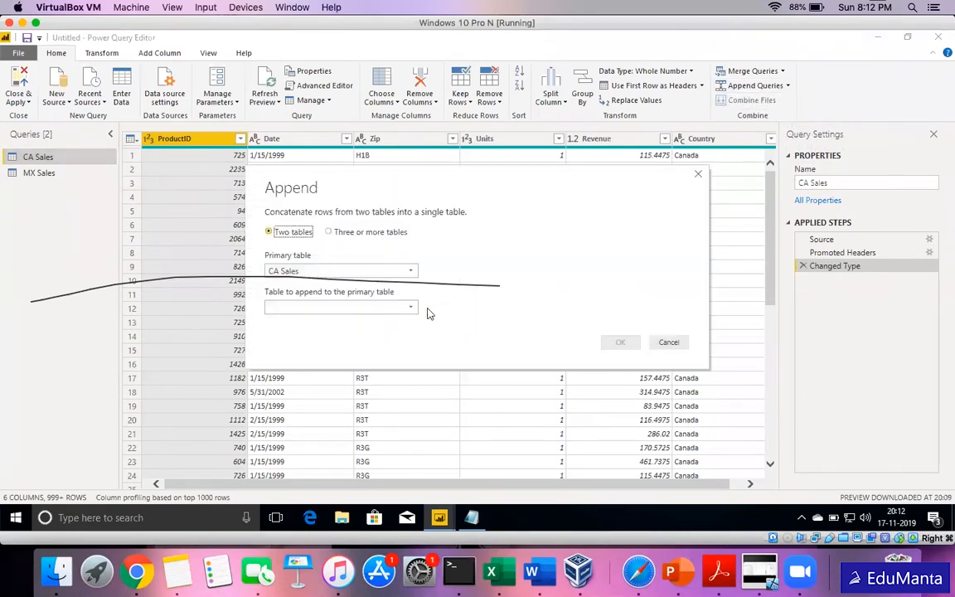
click(412, 308)
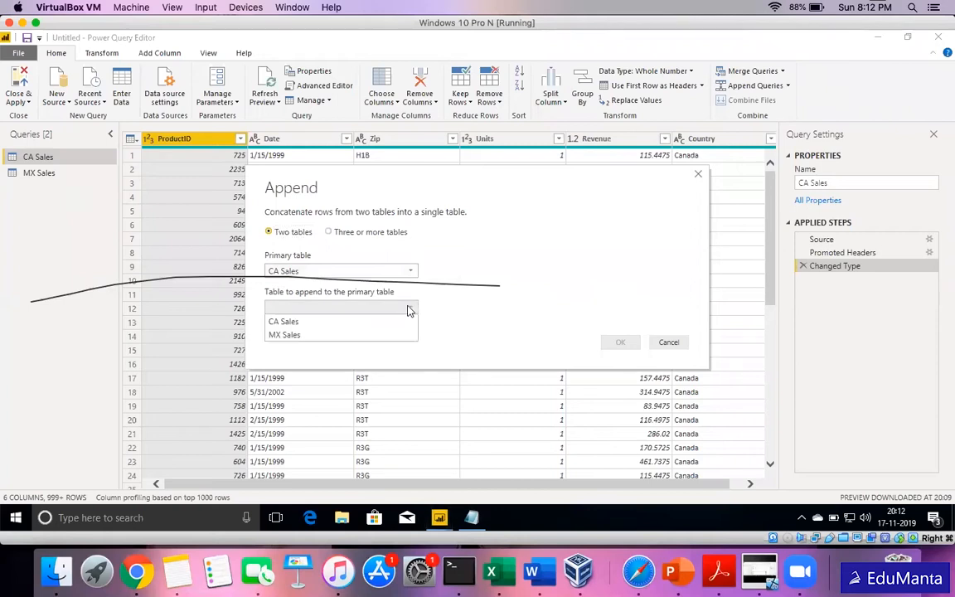
click(342, 334)
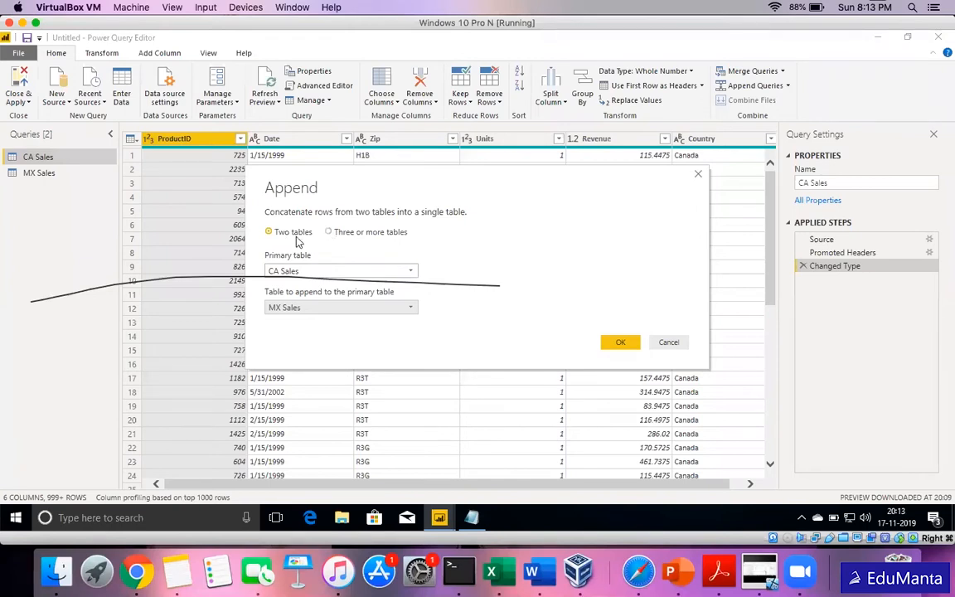
click(621, 342)
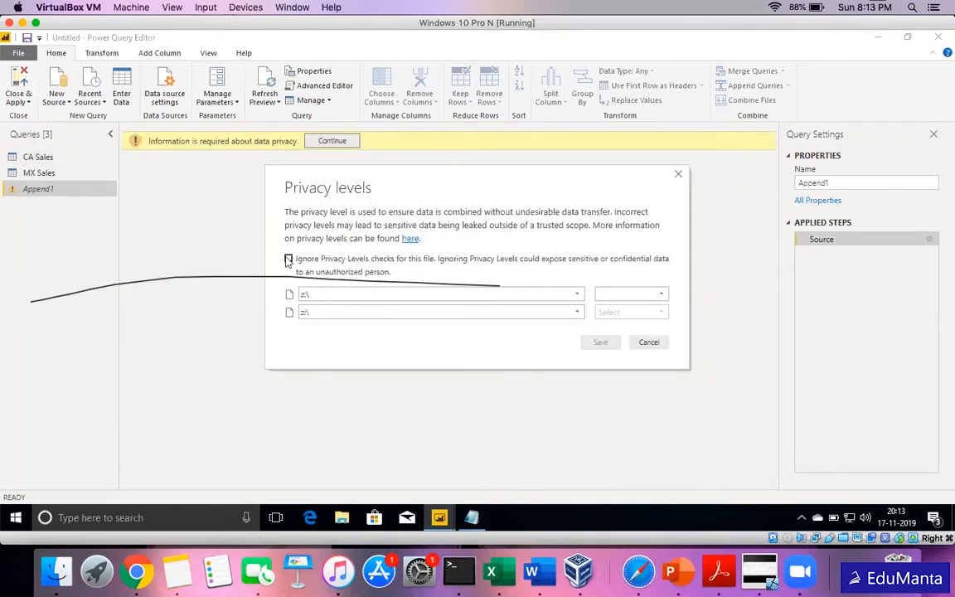
click(288, 260)
click(608, 342)
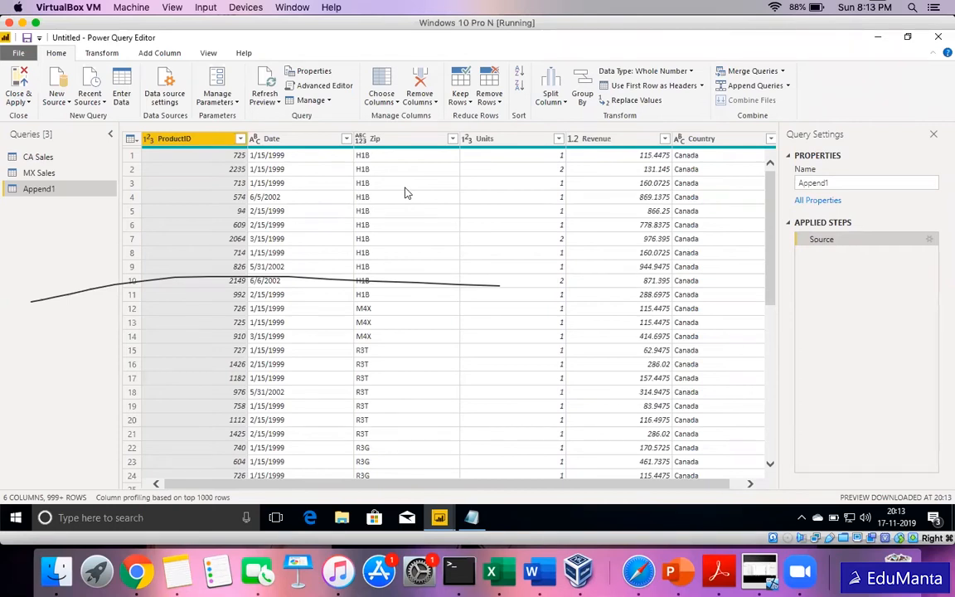
- Review the CA Sales, MX Sales and appended queries, and rename the appended query to International Sales
click(38, 156)
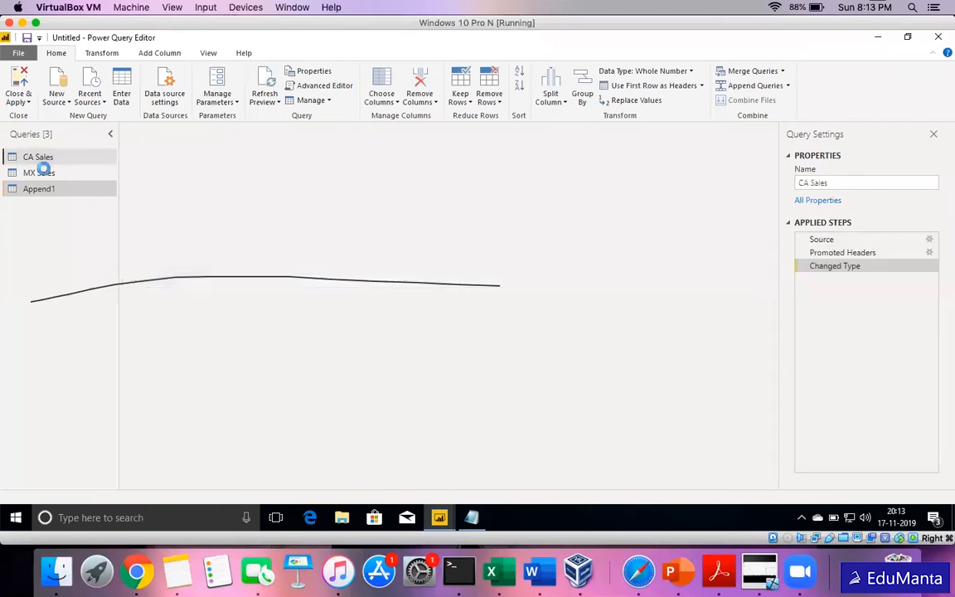
click(40, 171)
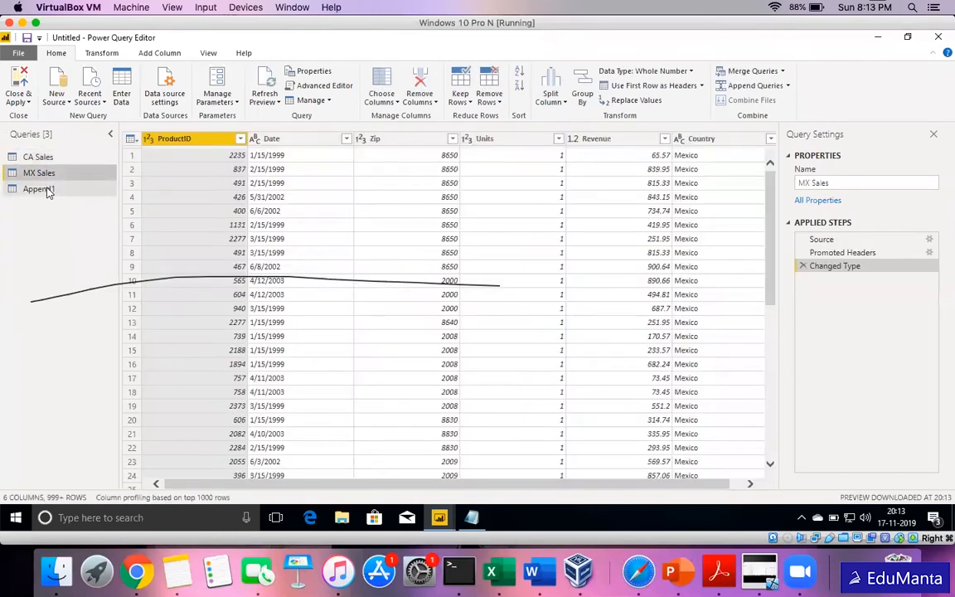
click(46, 189)
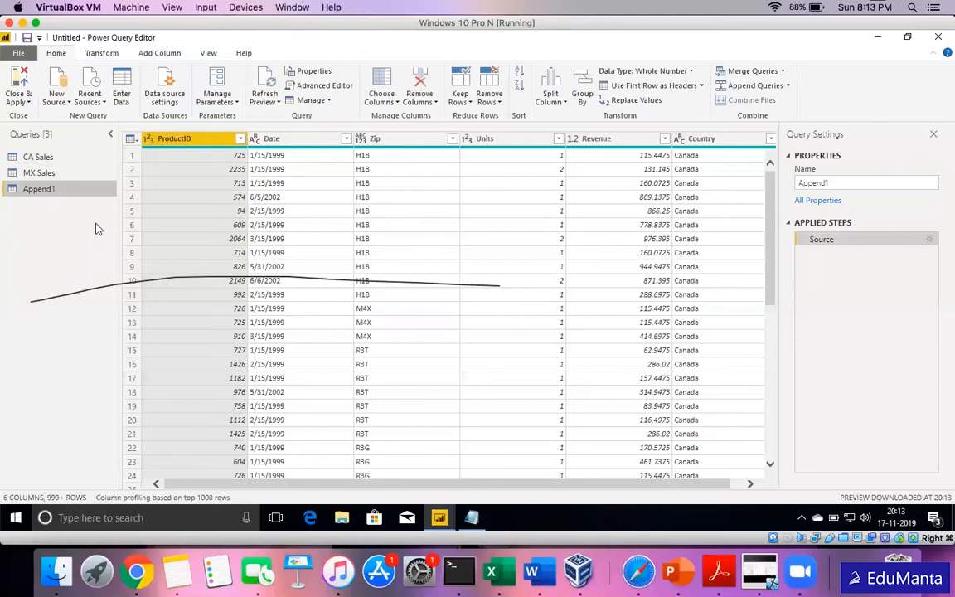
click(757, 485)
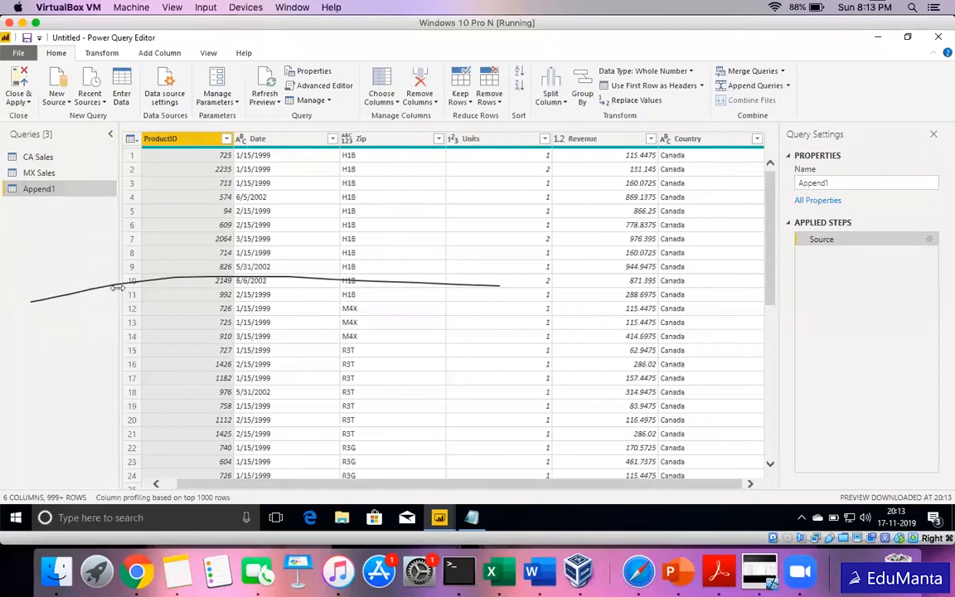
right_click(48, 190)
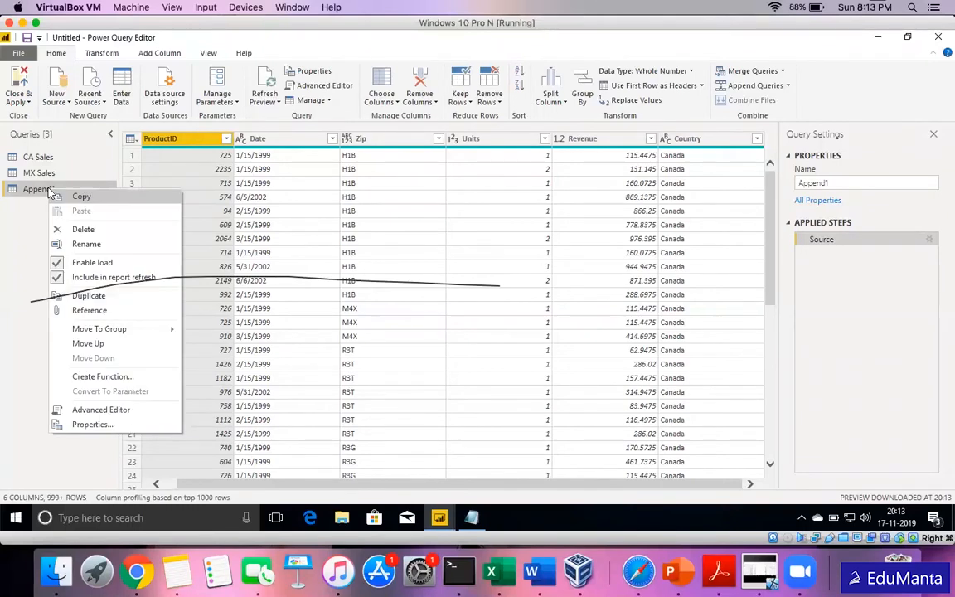
click(29, 243)
double_click(817, 184)
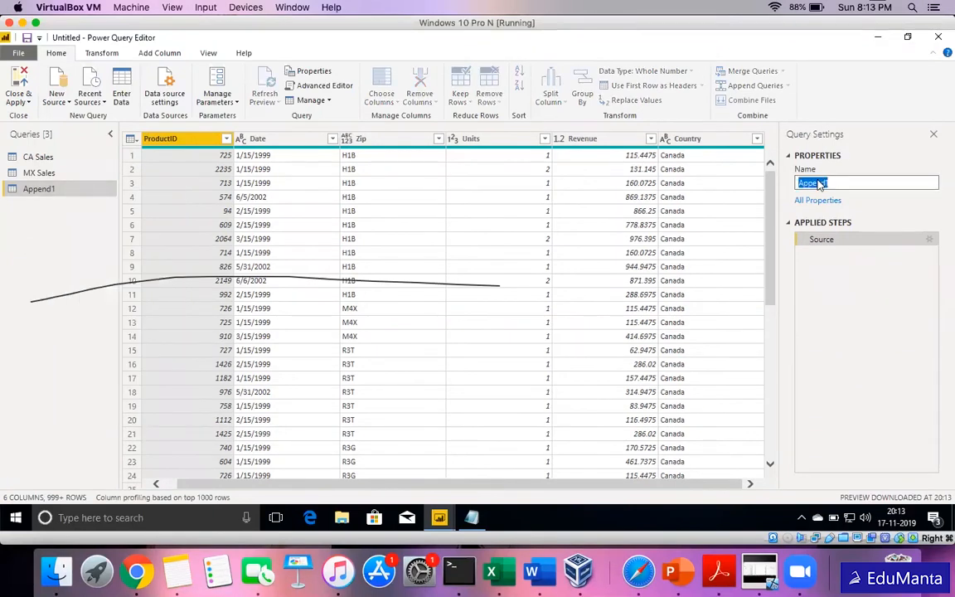
key(BackSpace)
text(International Sales)
key(Return)
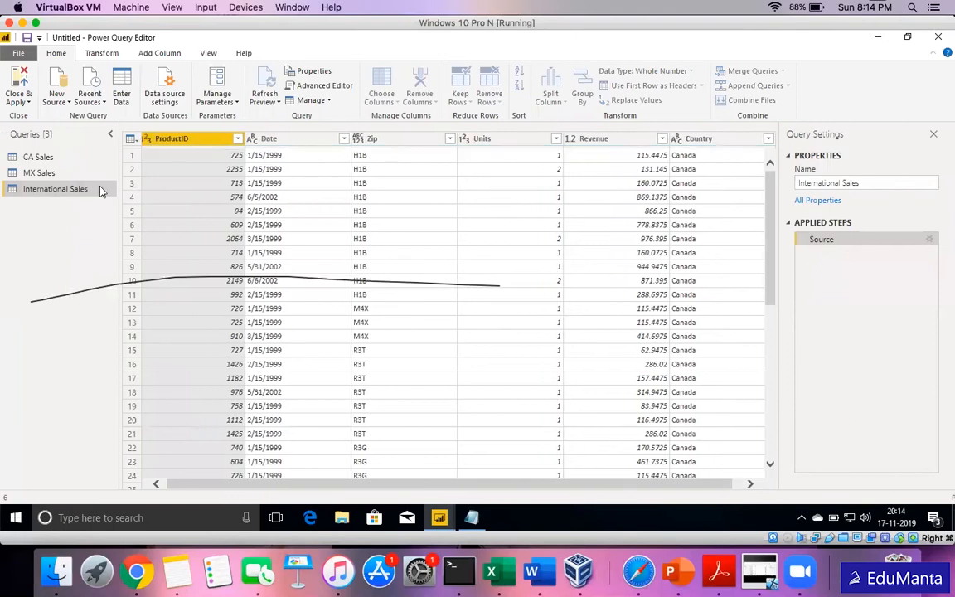
- Look through the three queries again and disable loading of the CA Sales query into the report
click(35, 159)
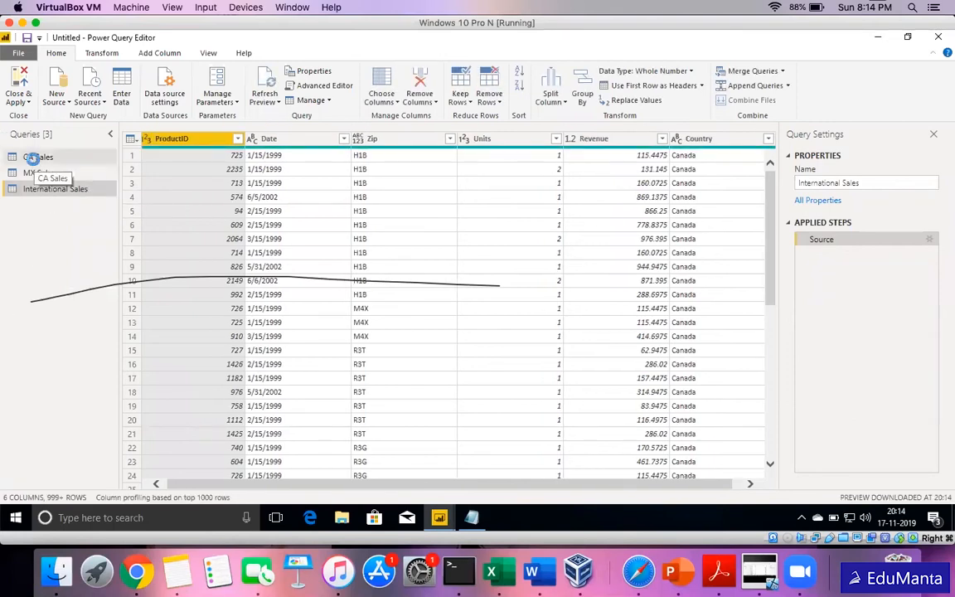
click(35, 174)
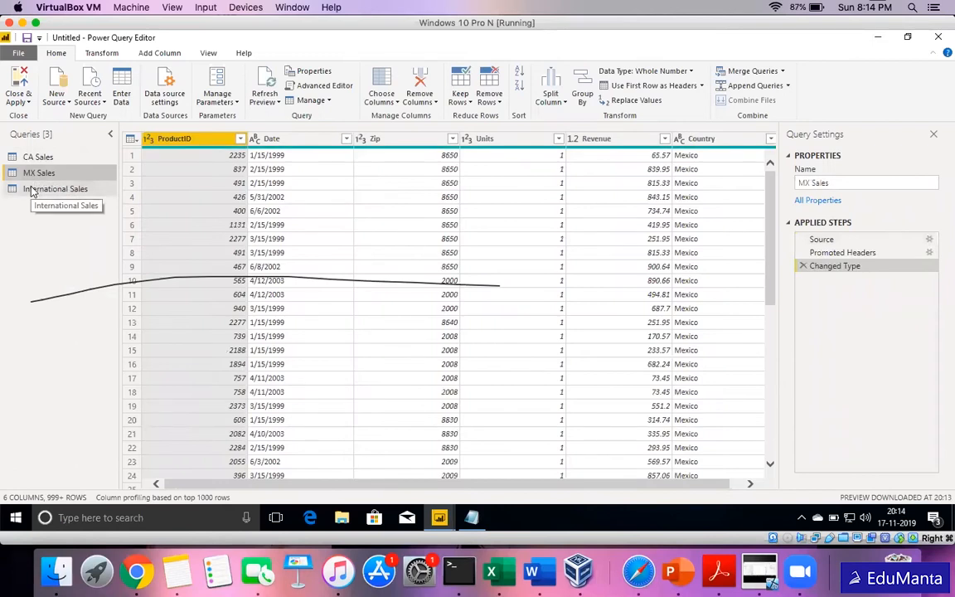
click(33, 191)
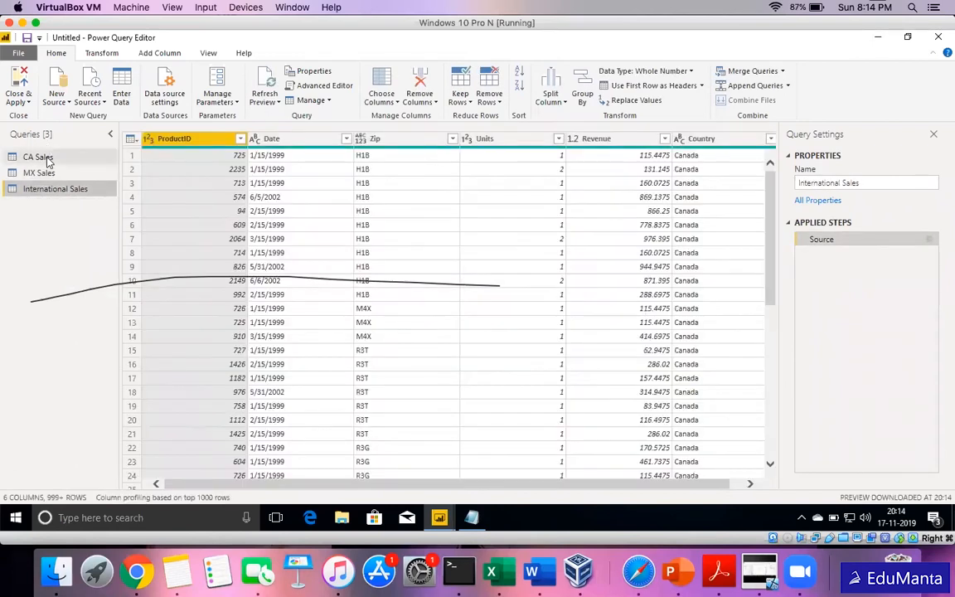
click(47, 159)
right_click(48, 160)
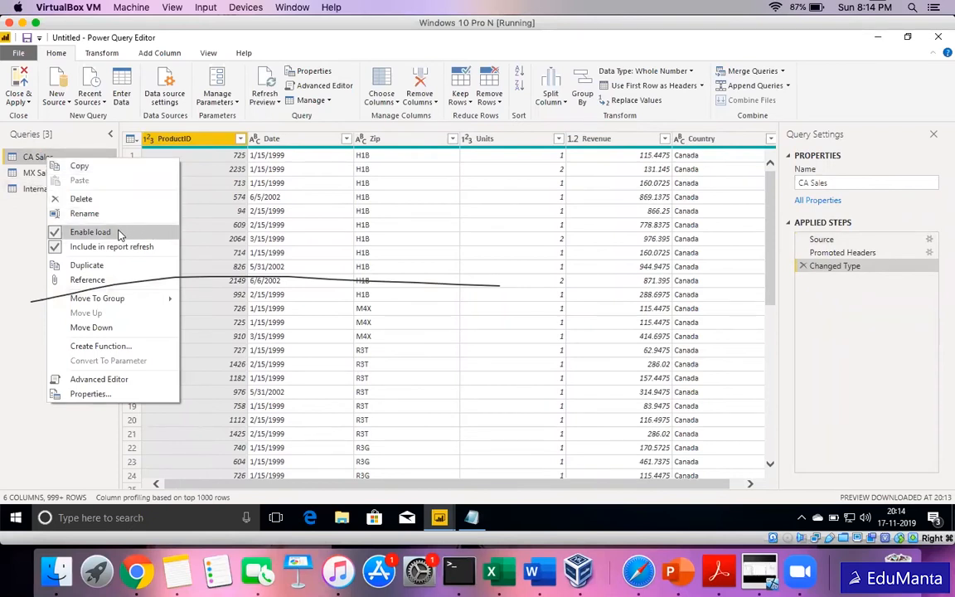
click(62, 233)
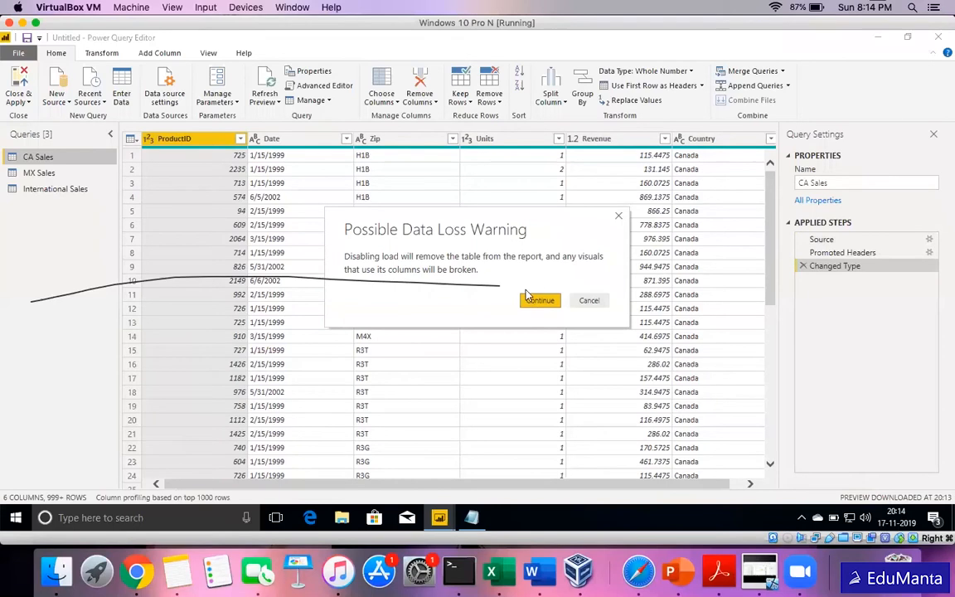
click(537, 301)
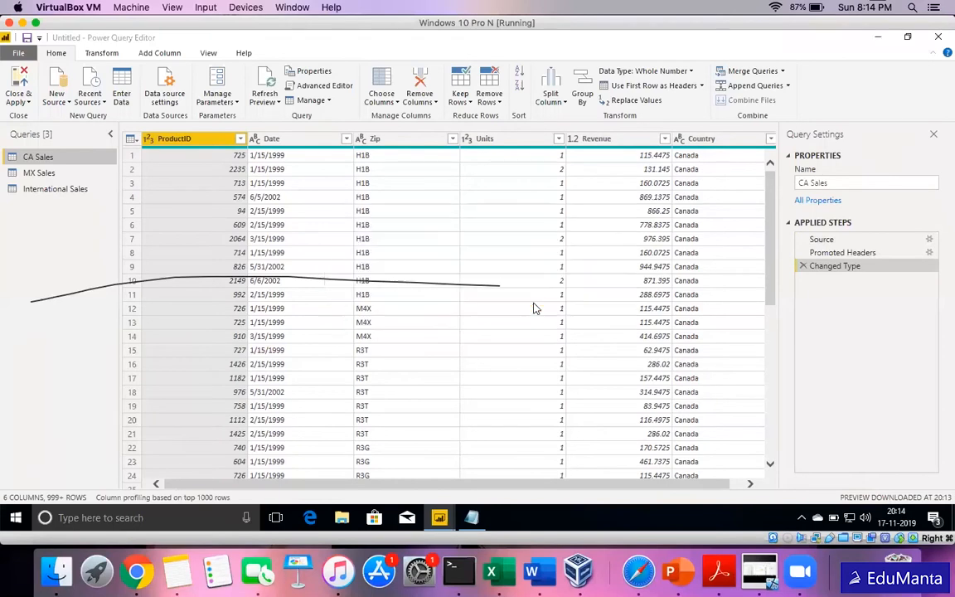
- Disable loading of the MX Sales query, and close the Power Query Editor while applying the changes
click(41, 172)
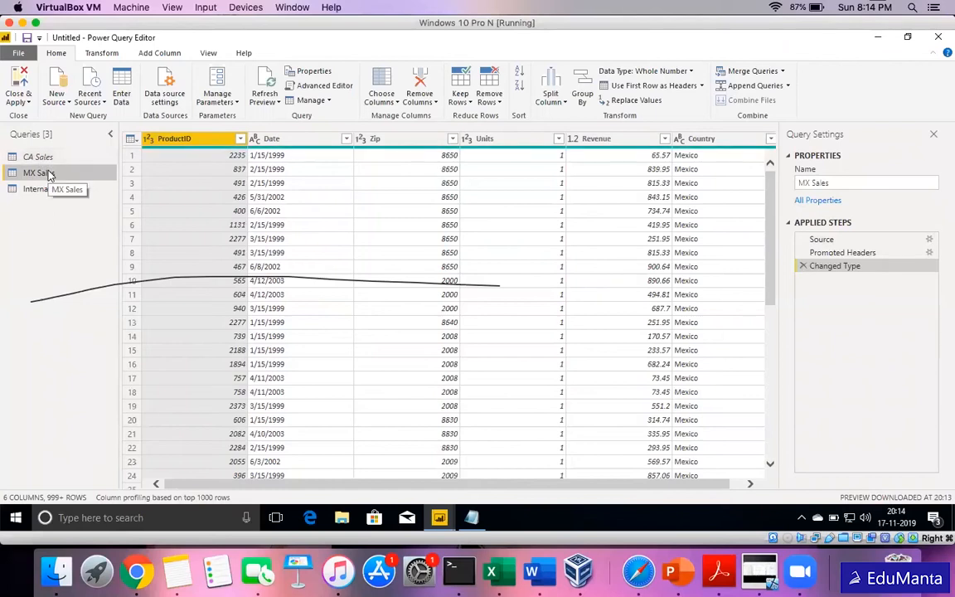
right_click(48, 175)
click(81, 218)
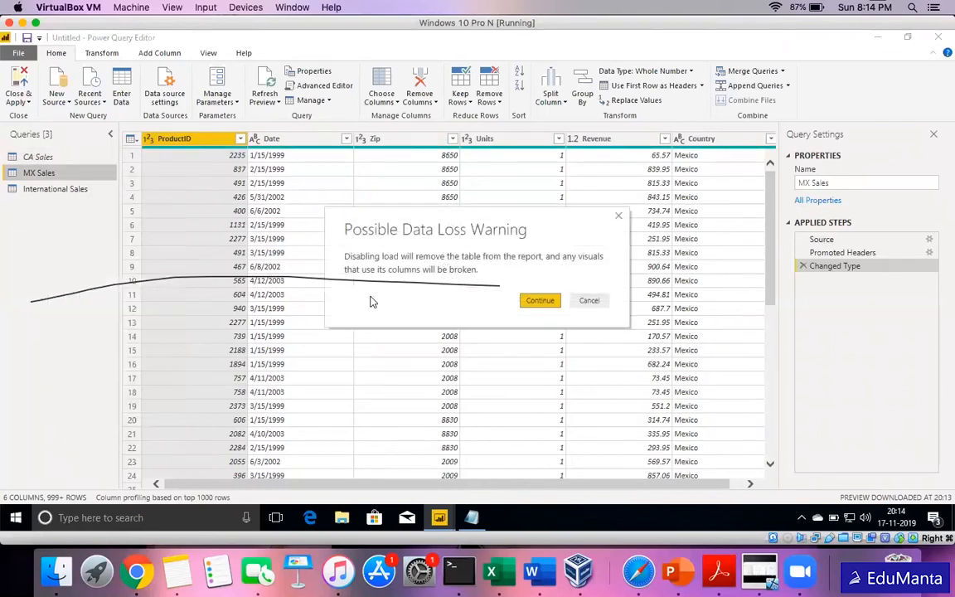
click(540, 300)
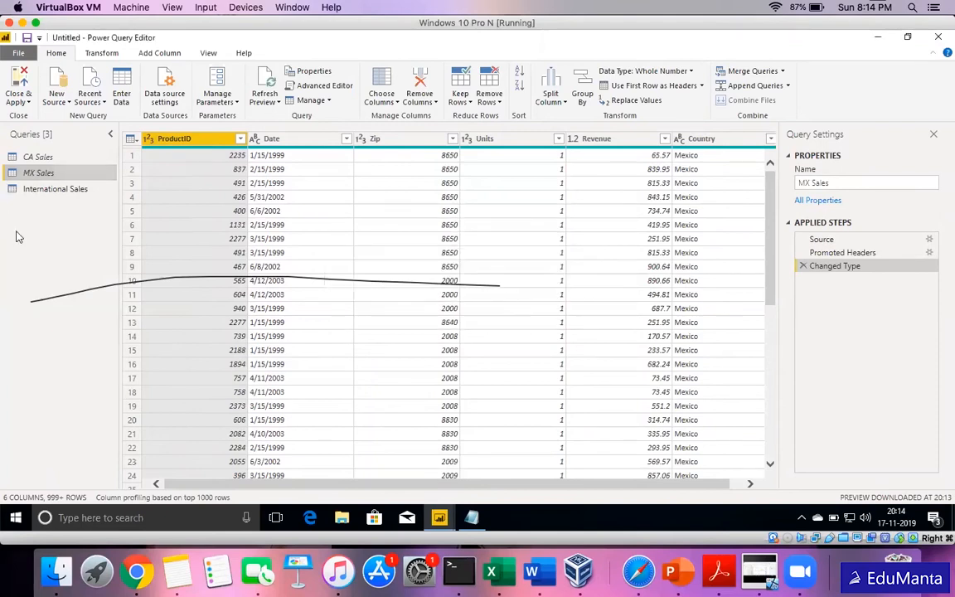
click(18, 101)
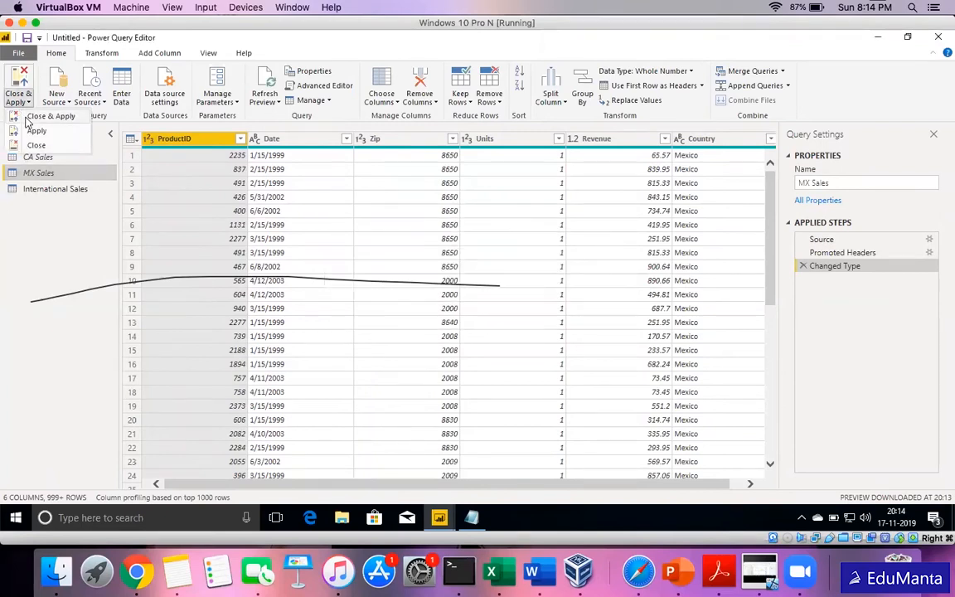
click(27, 116)
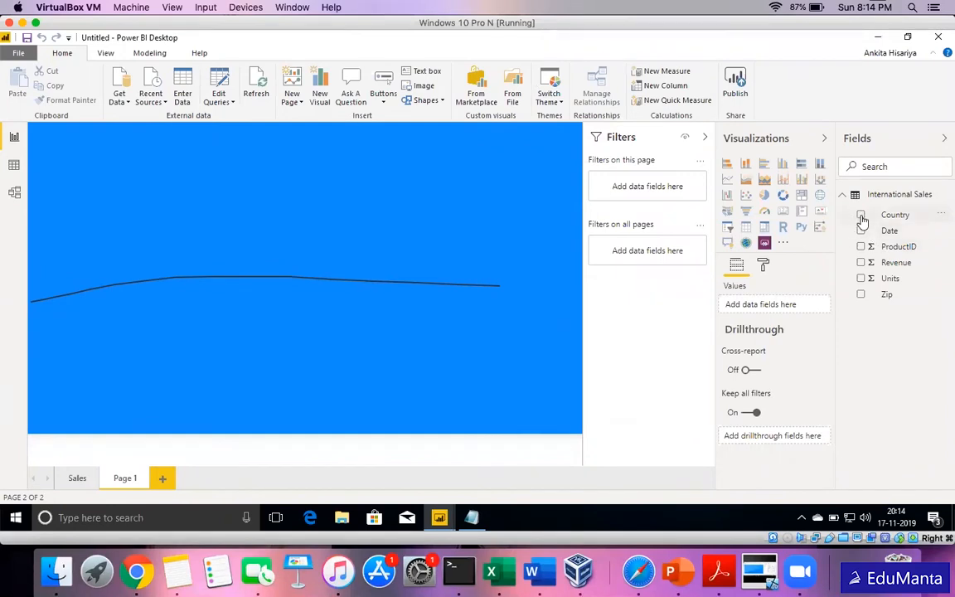
- Show Country and Revenue from International Sales as a table on Page 1, moved away from the page corner and enlarged
click(861, 215)
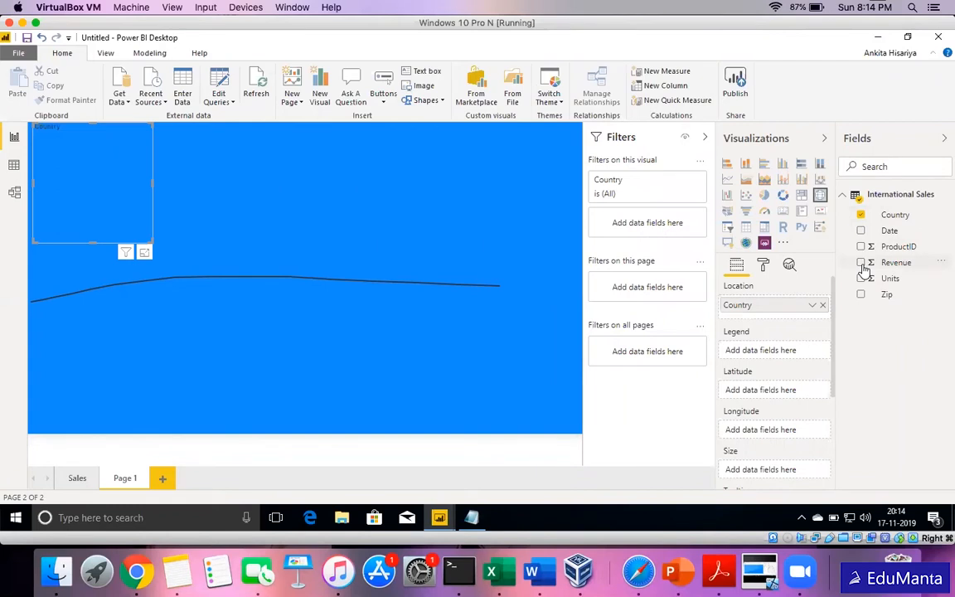
click(861, 262)
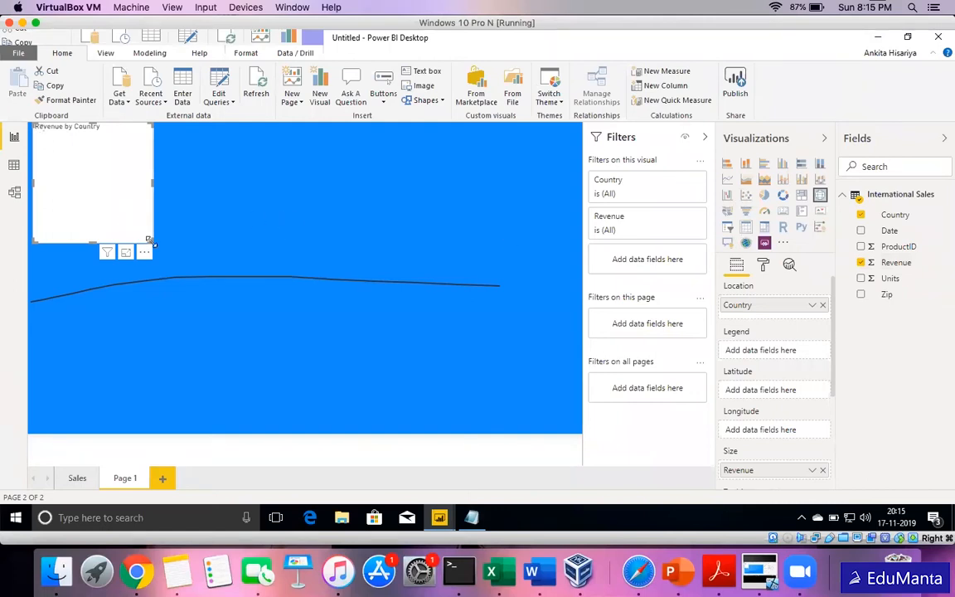
drag(192, 279, 220, 316)
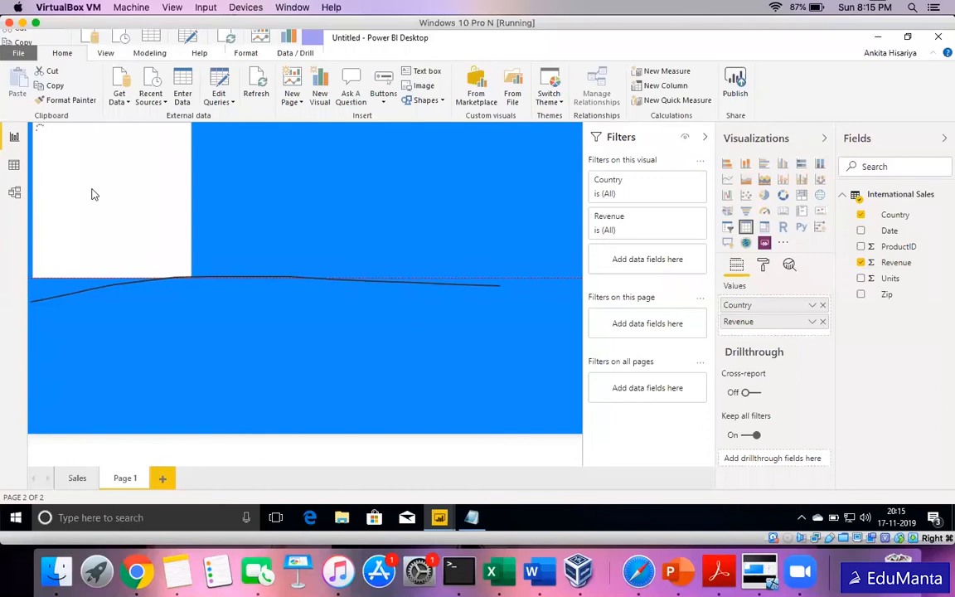
drag(96, 213, 107, 261)
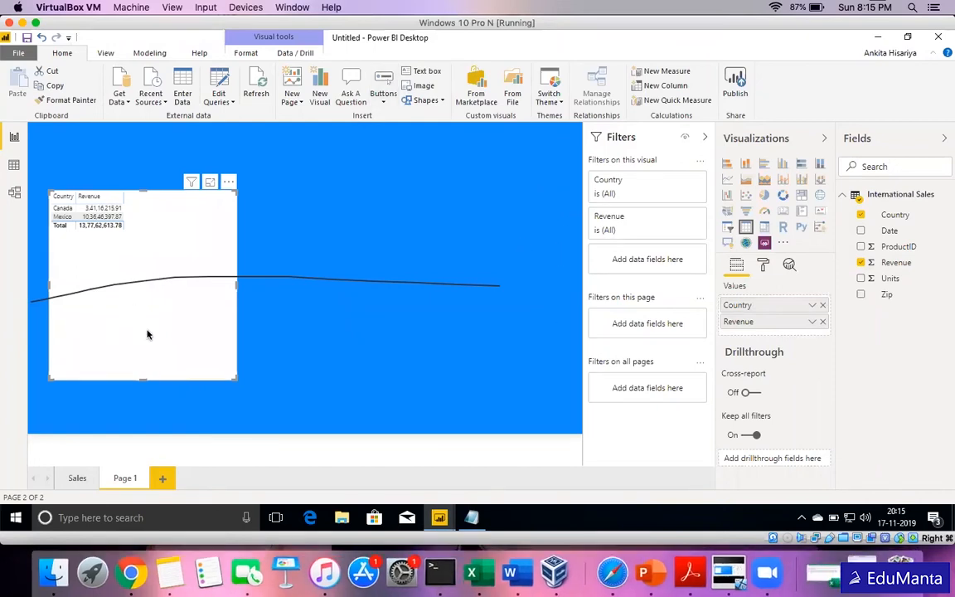
drag(237, 380, 344, 409)
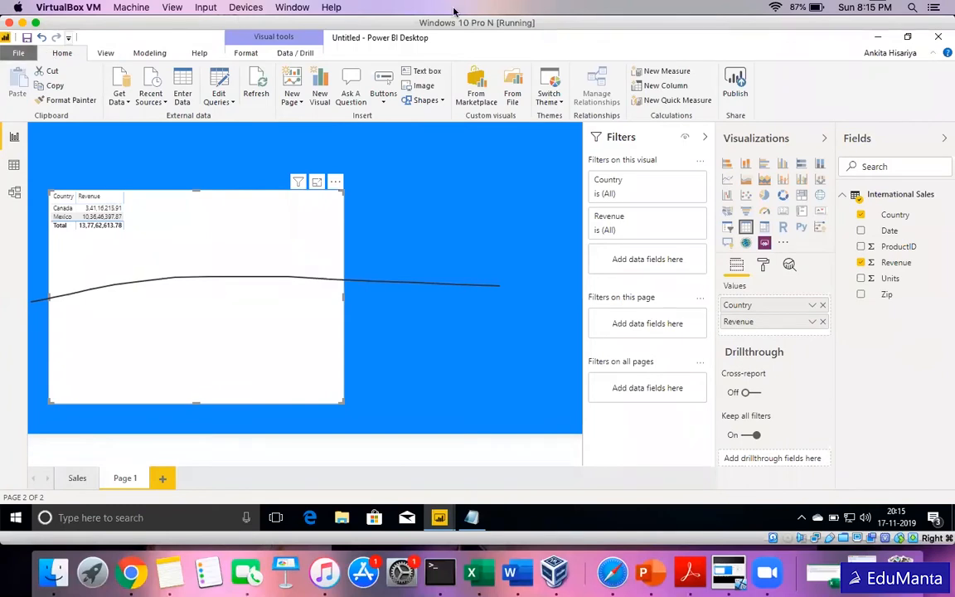
- Reopen the Power Query Editor, and examine the CSV files in the shared drive's International folder in File Explorer
click(218, 98)
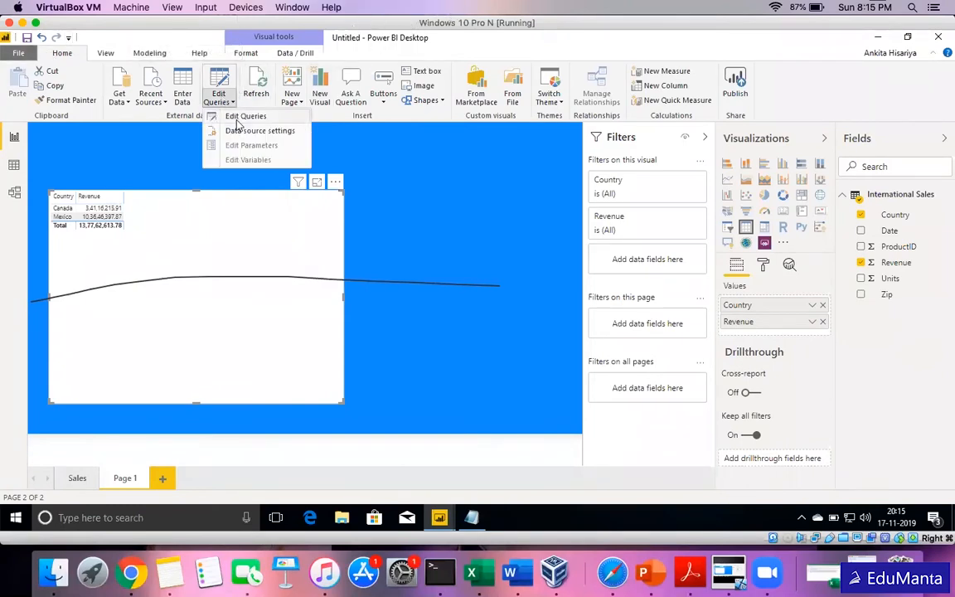
click(241, 118)
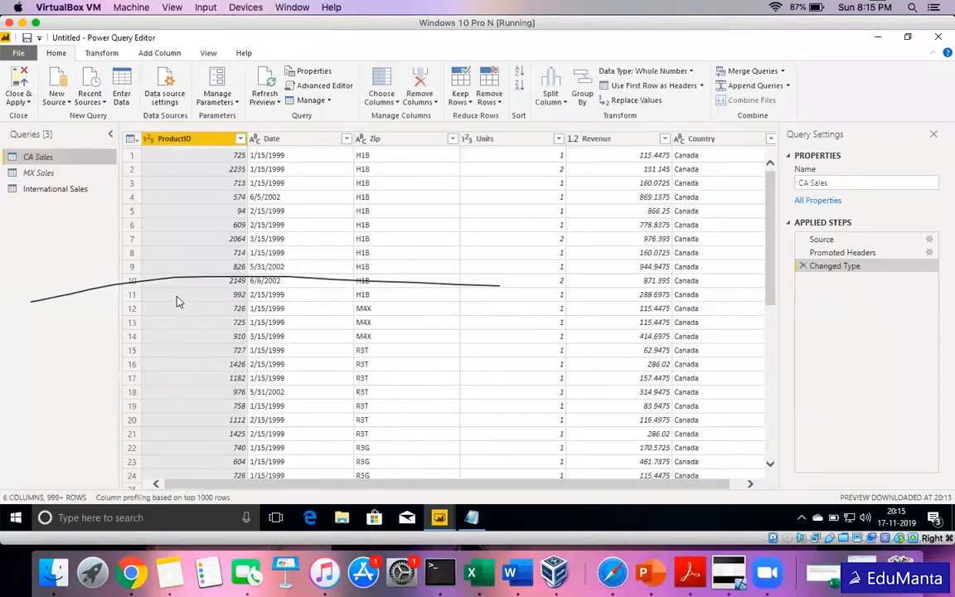
click(338, 531)
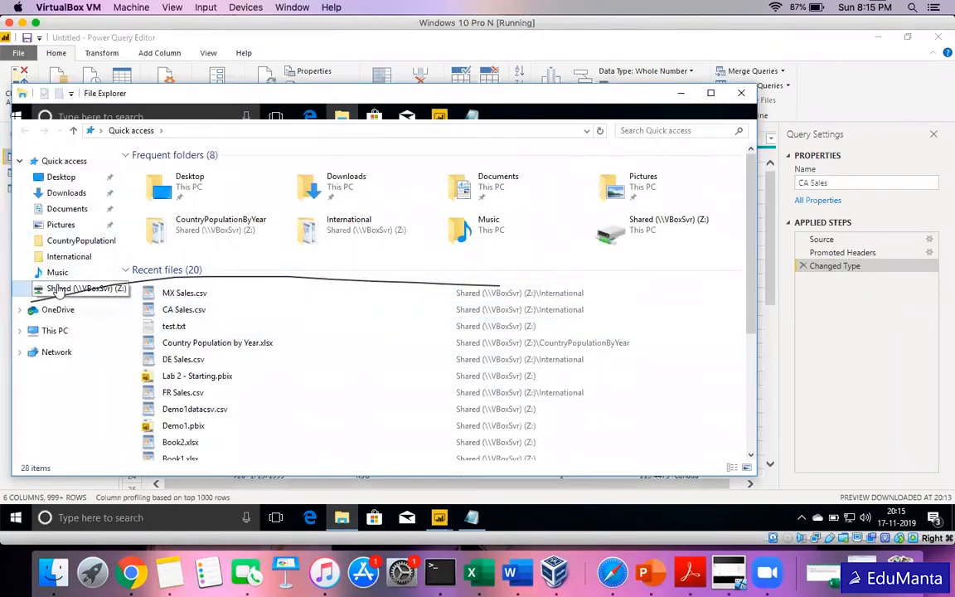
click(63, 289)
double_click(177, 184)
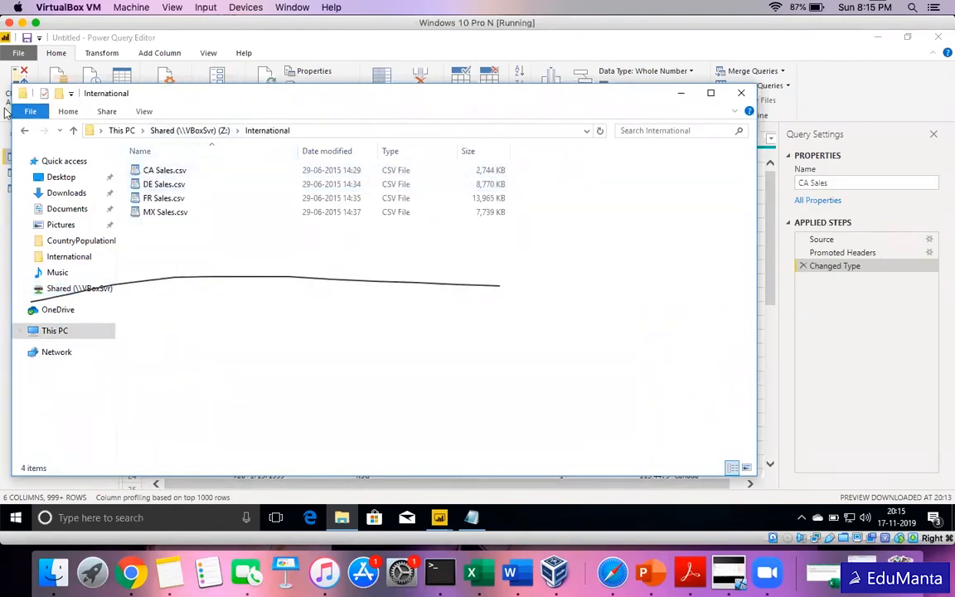
click(682, 94)
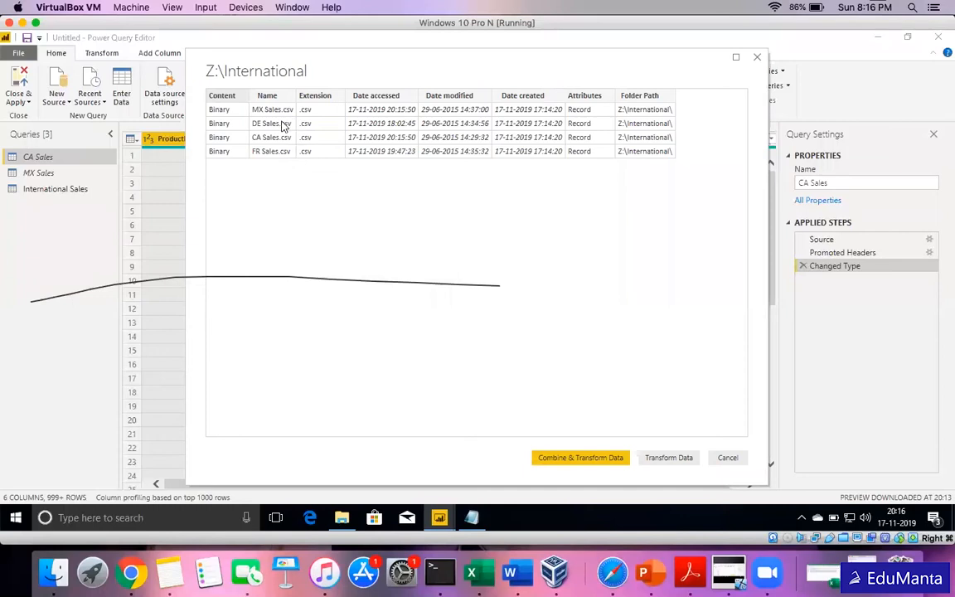
- Combine and transform the CSV files in the International folder, using the first file as the sample and comma as the delimiter
click(606, 463)
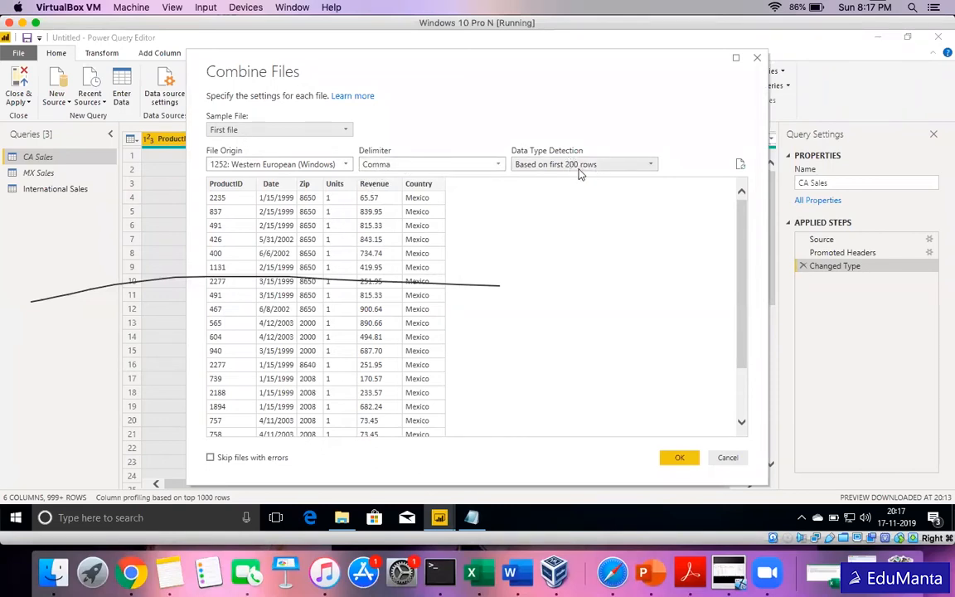
click(682, 458)
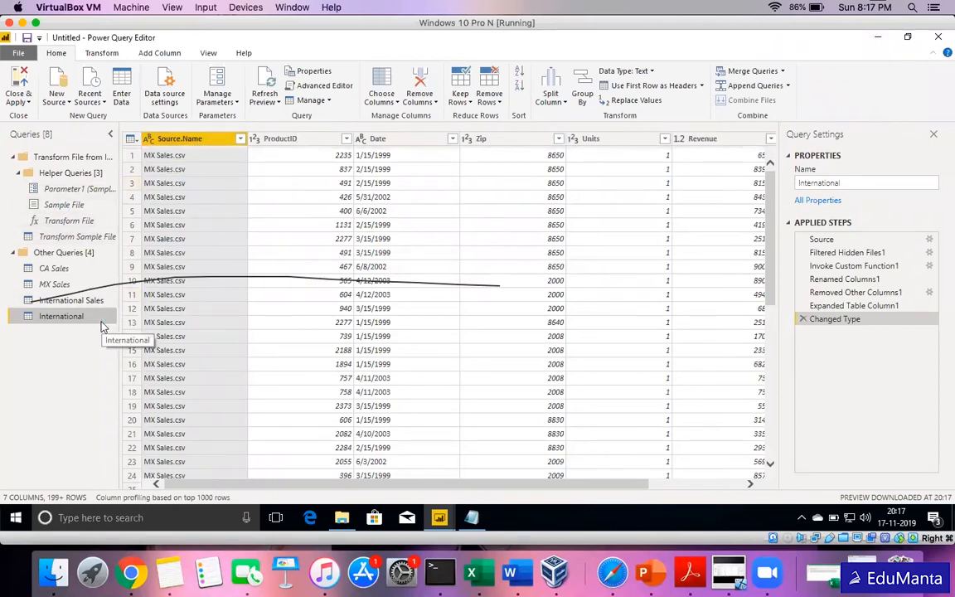
- Load the full list of Source.Name filter values in the International query, and apply the filter with every file selected
click(239, 139)
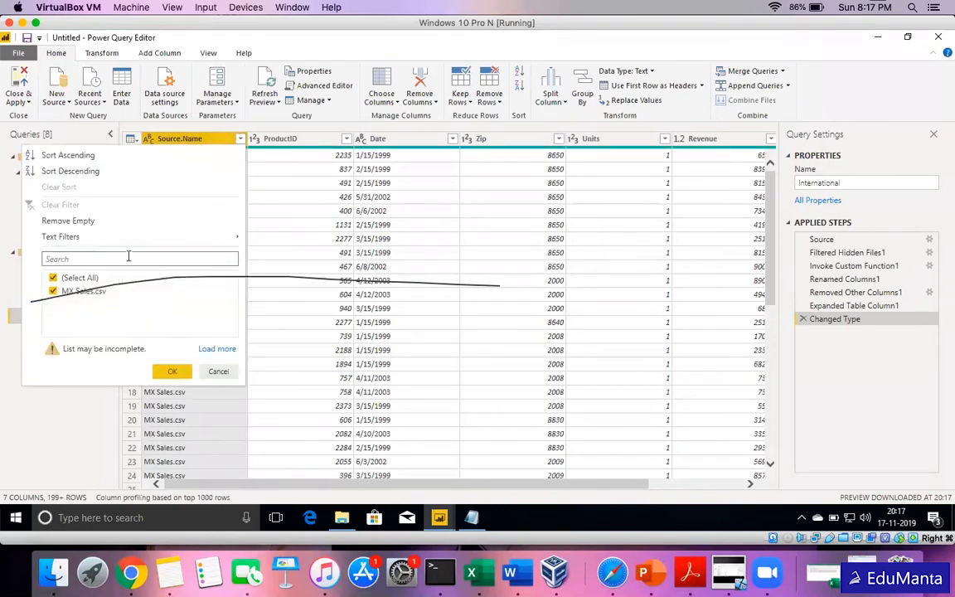
click(214, 349)
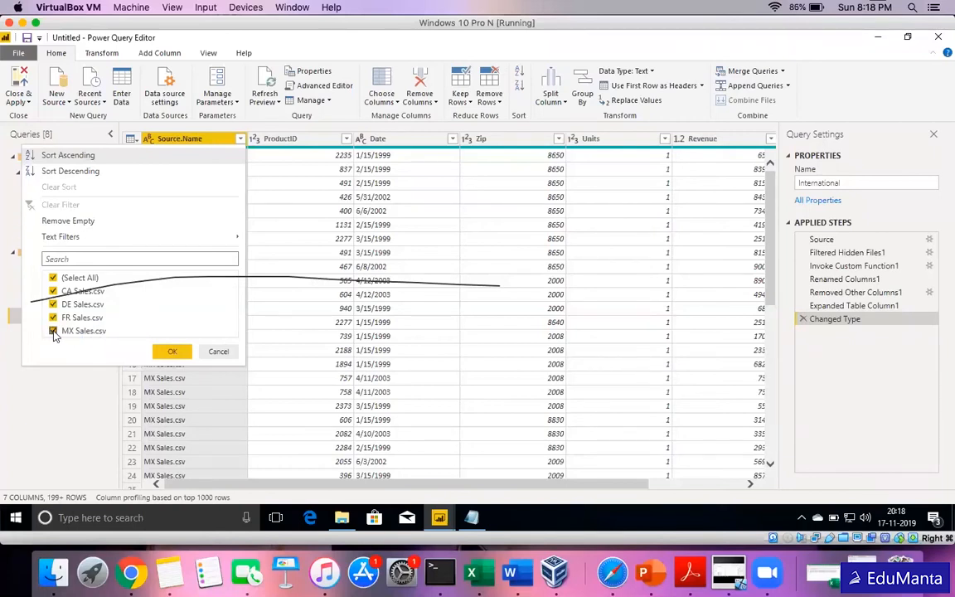
click(170, 350)
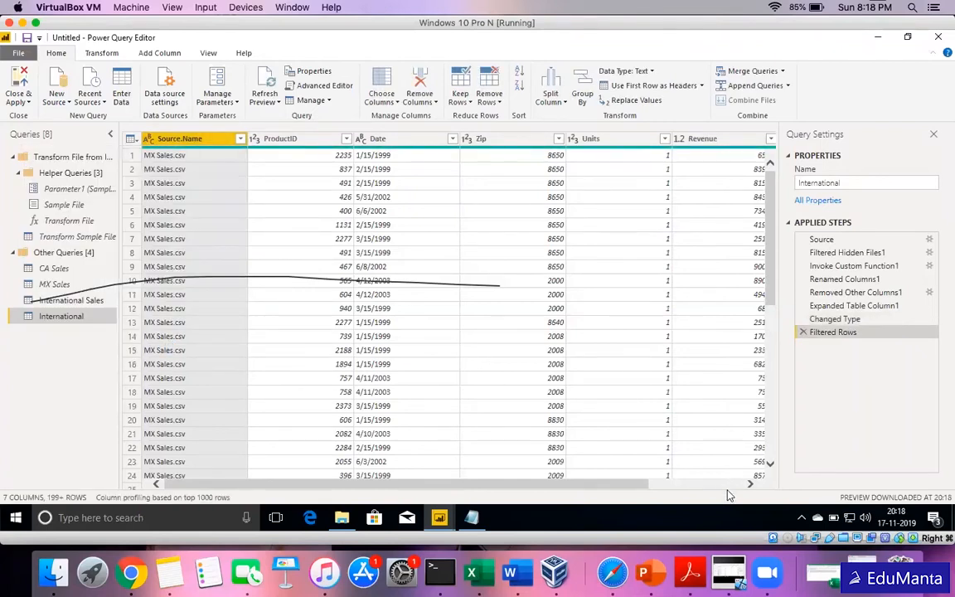
click(729, 486)
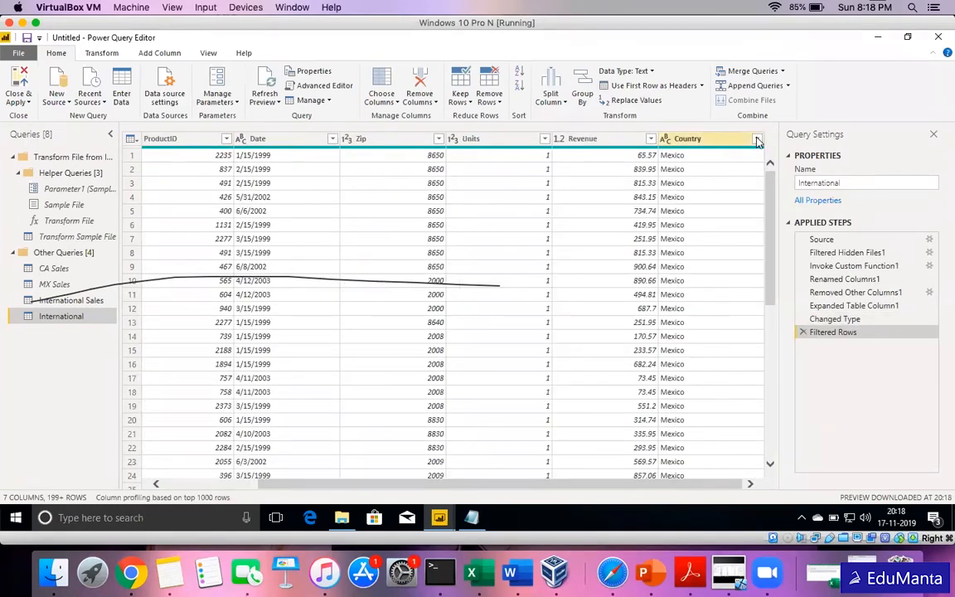
click(169, 484)
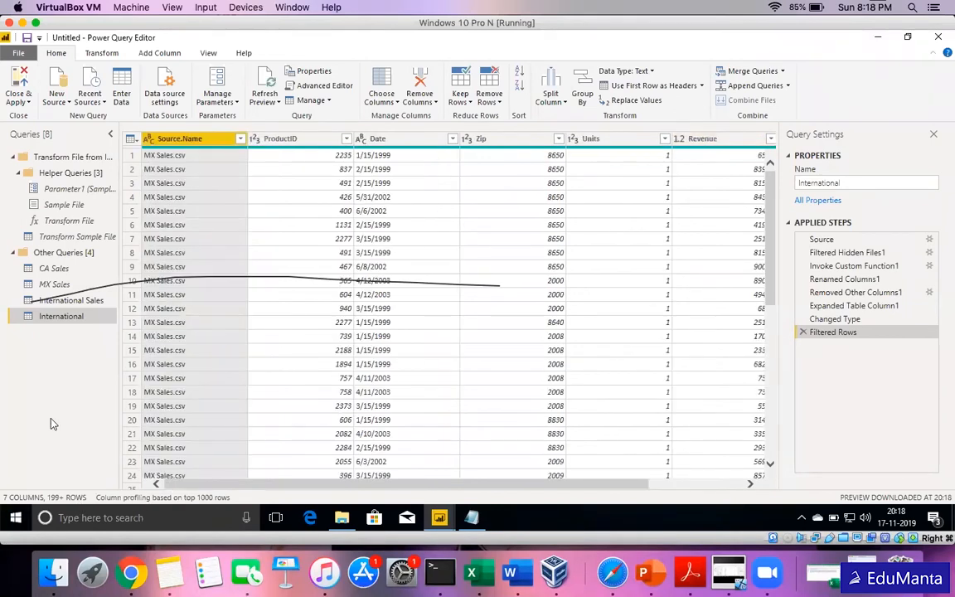
- Remove the Source.Name column from the International query
right_click(167, 144)
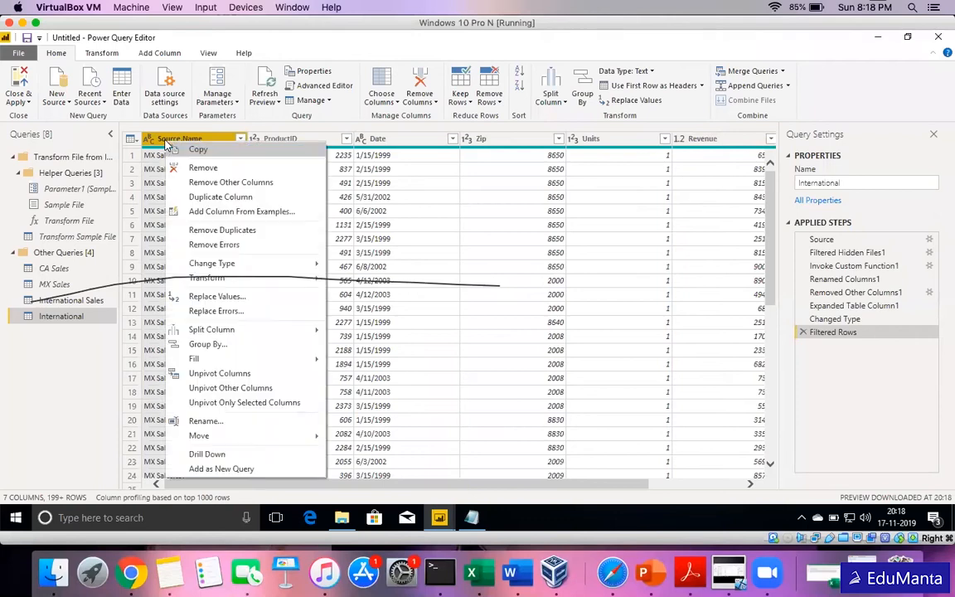
click(207, 171)
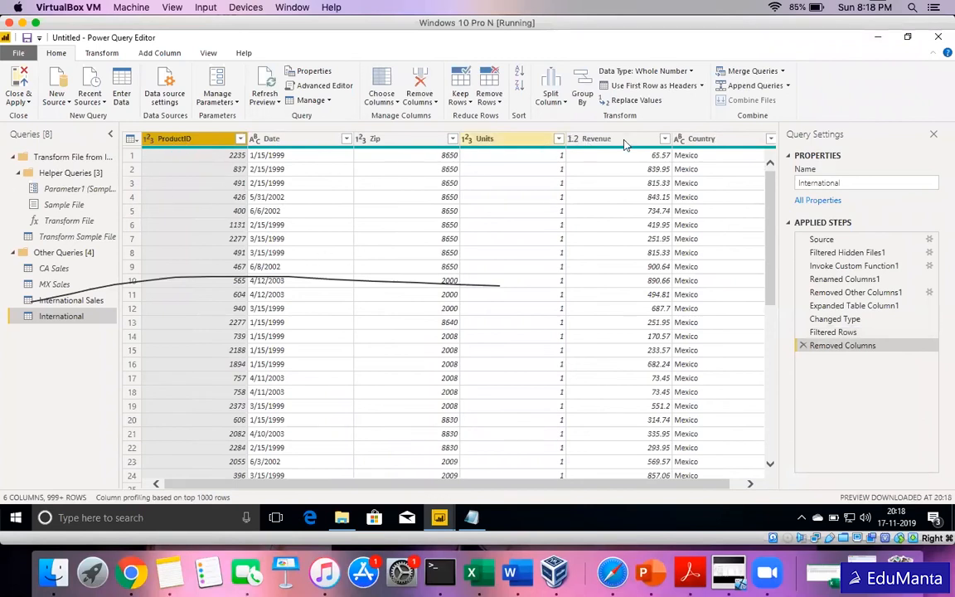
click(751, 485)
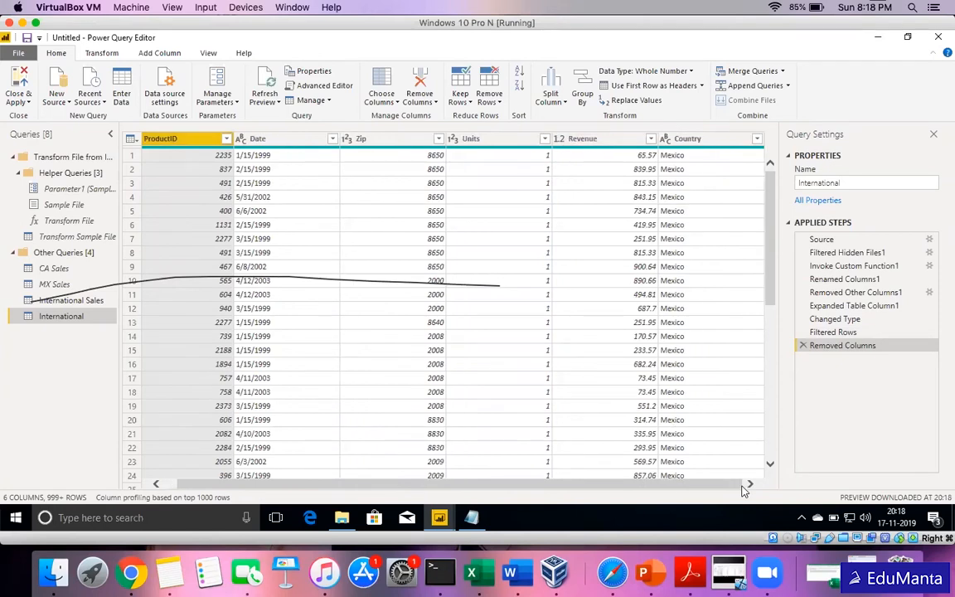
click(160, 484)
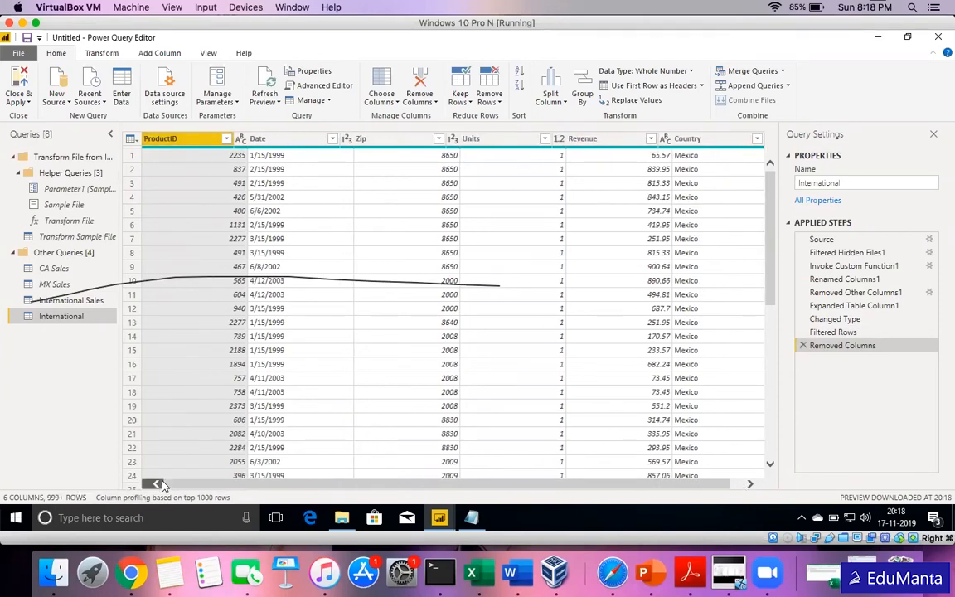
click(279, 139)
right_click(278, 139)
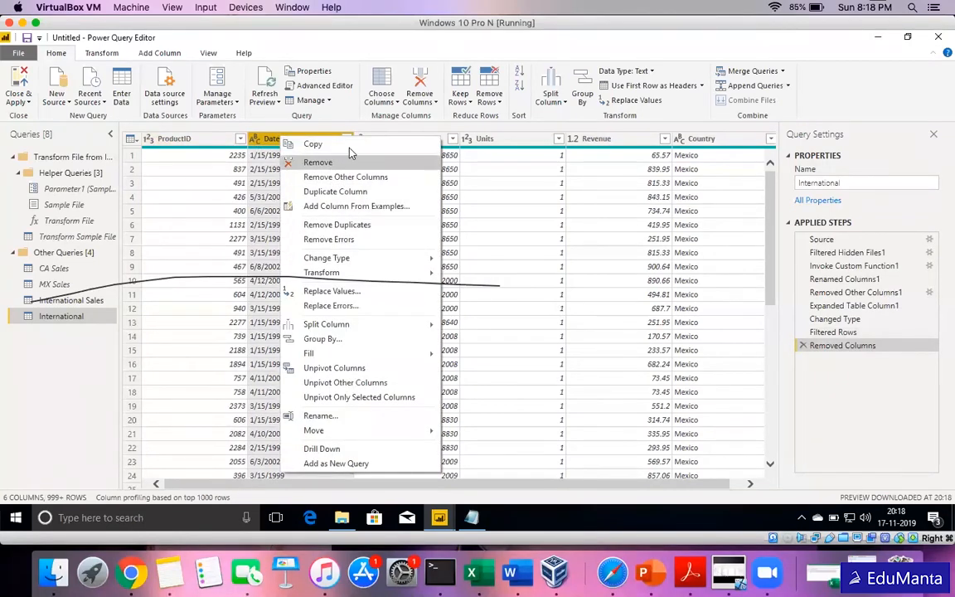
click(264, 145)
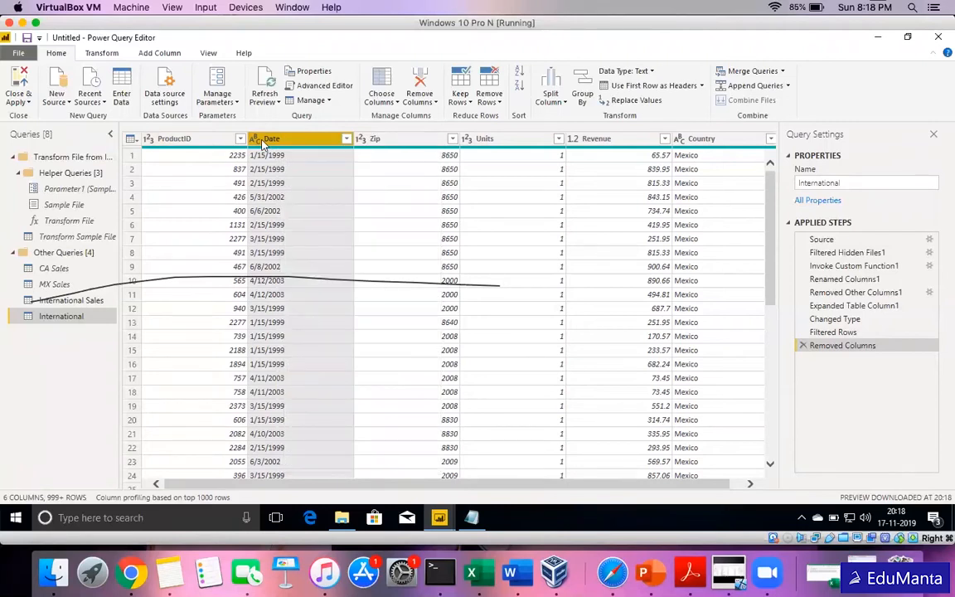
right_click(263, 145)
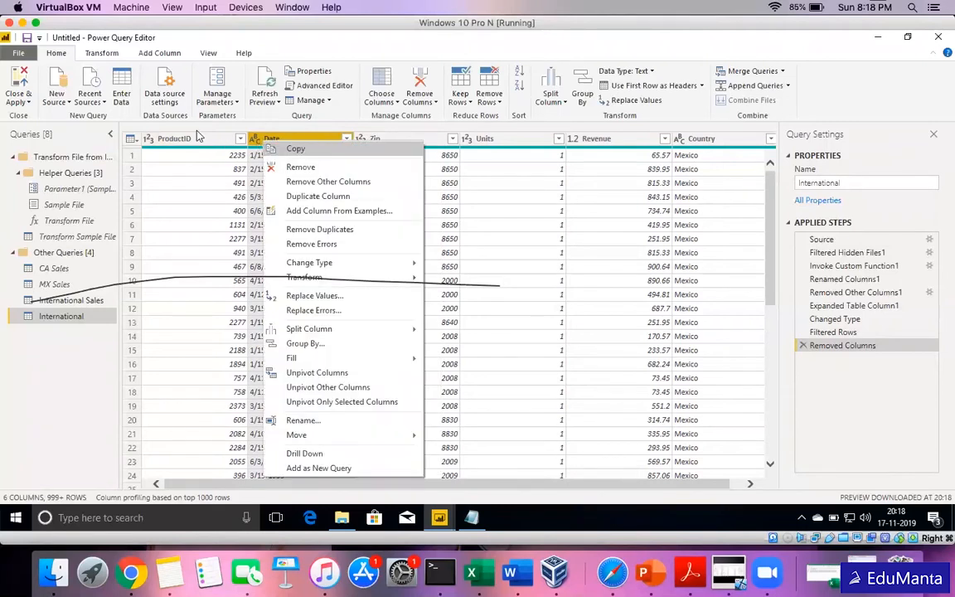
click(199, 142)
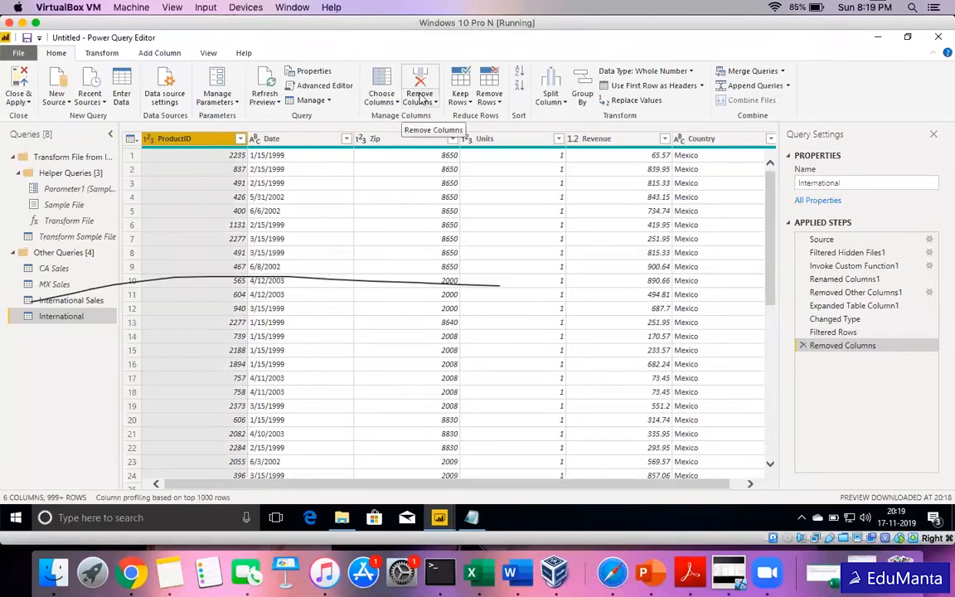
right_click(205, 141)
click(168, 146)
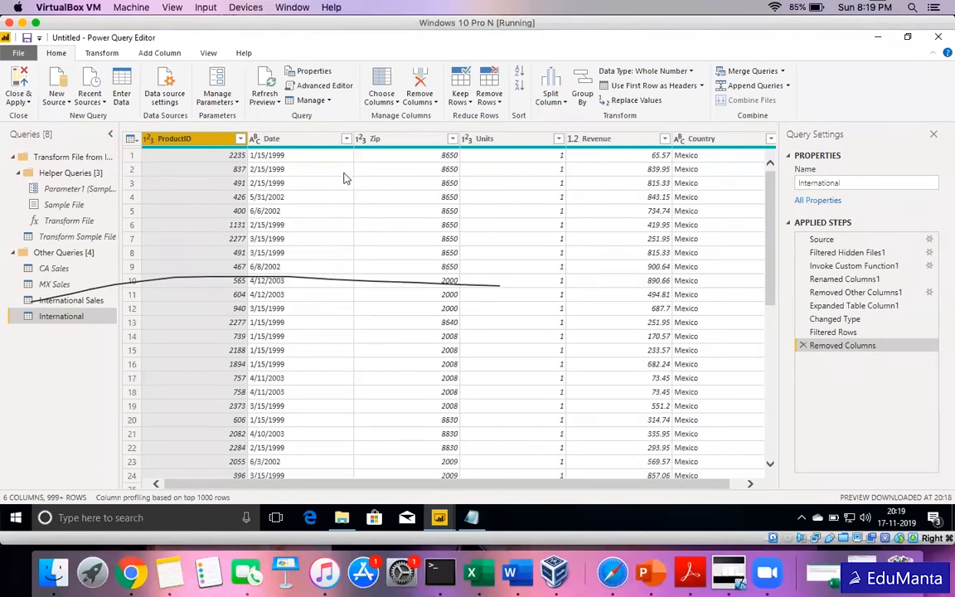
- Try to change the Date column's data type to Date, and delete the type change from the applied steps
click(277, 141)
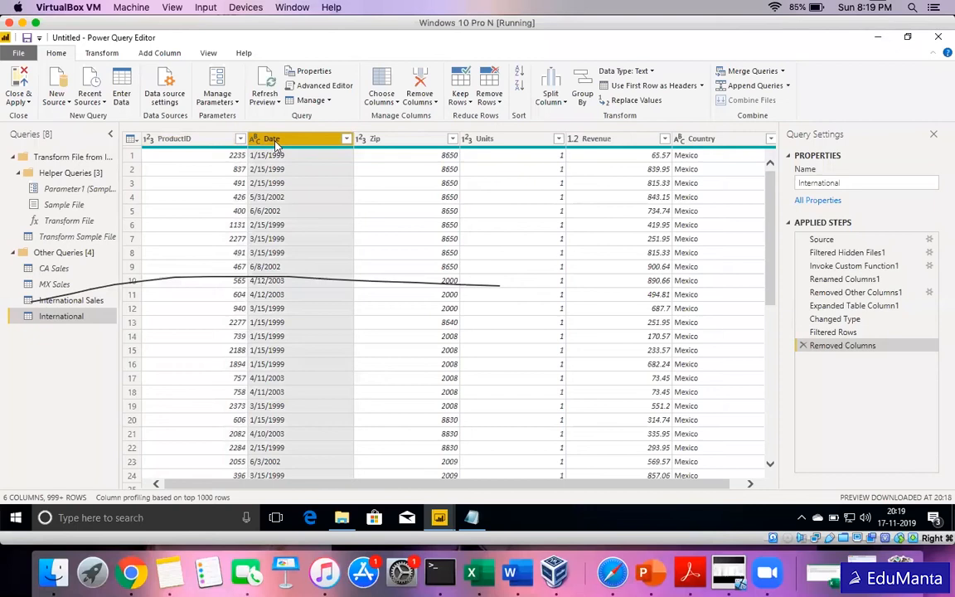
right_click(277, 145)
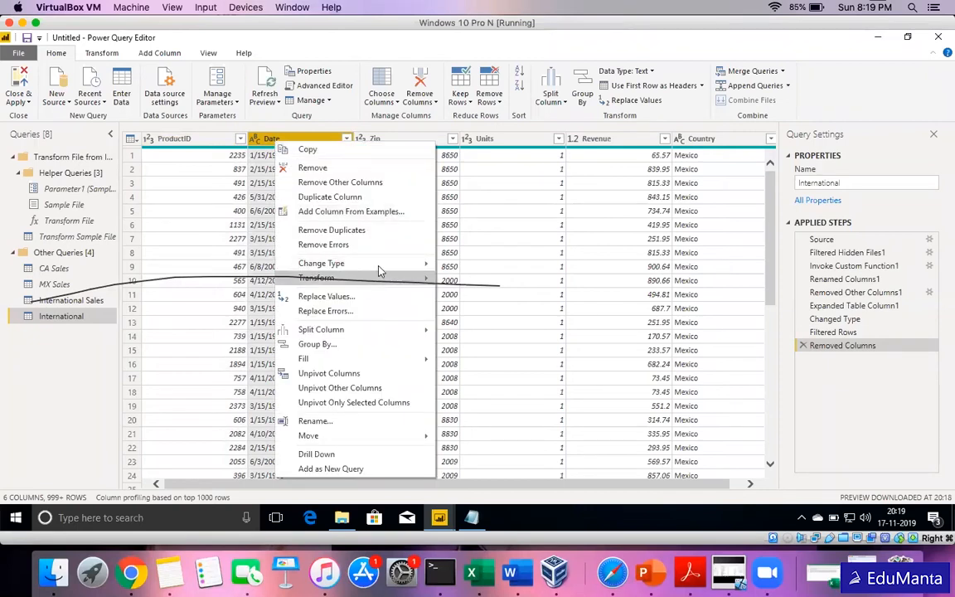
mouse_move(380, 271)
click(477, 341)
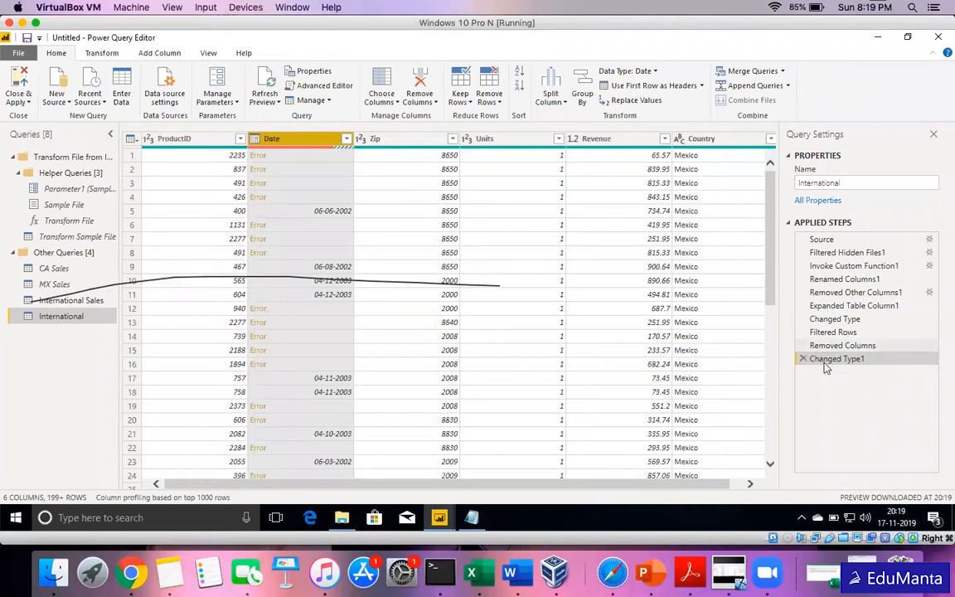
click(802, 359)
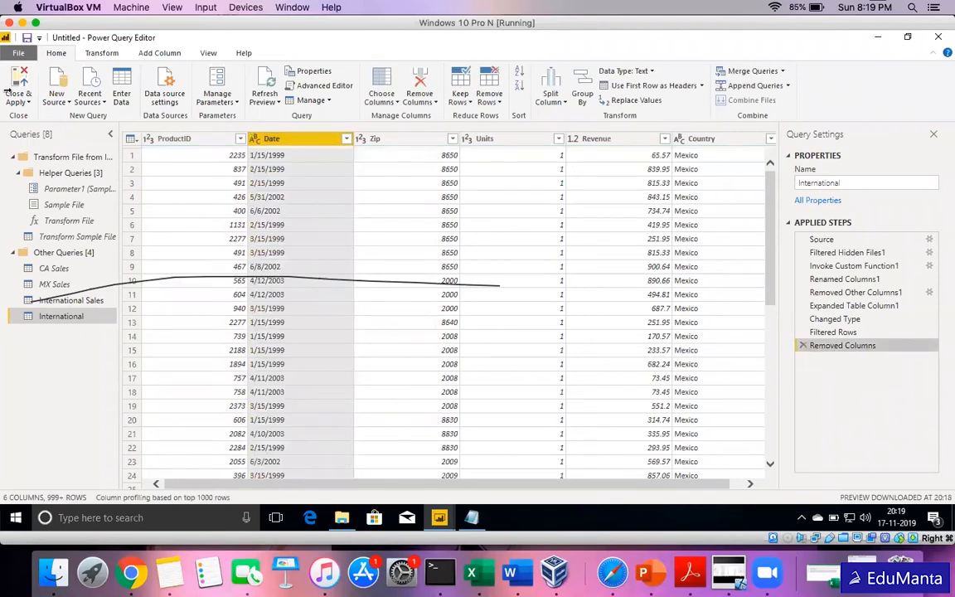
- Set the current file's regional locale for import to English (United States)
click(20, 55)
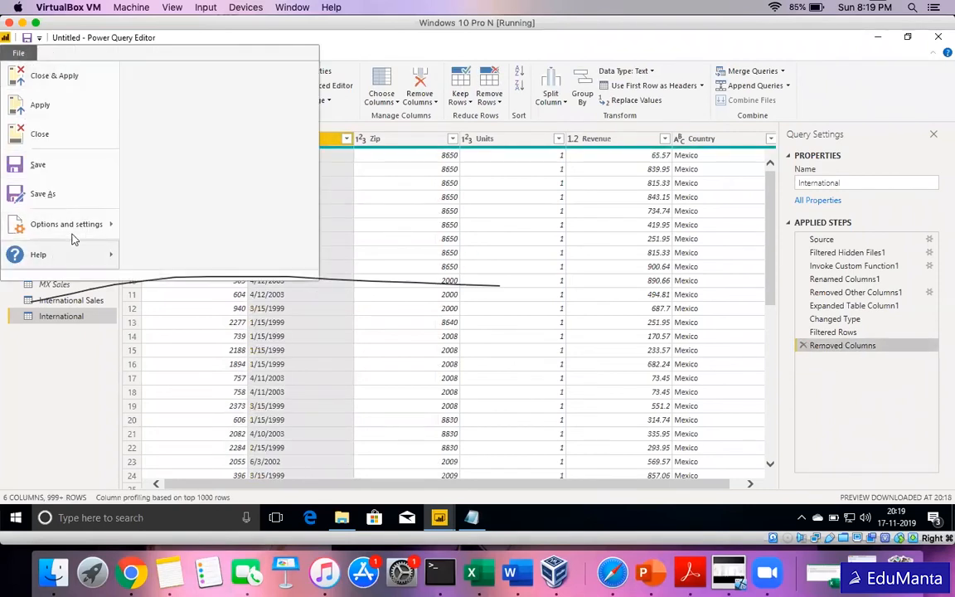
mouse_move(73, 239)
click(217, 93)
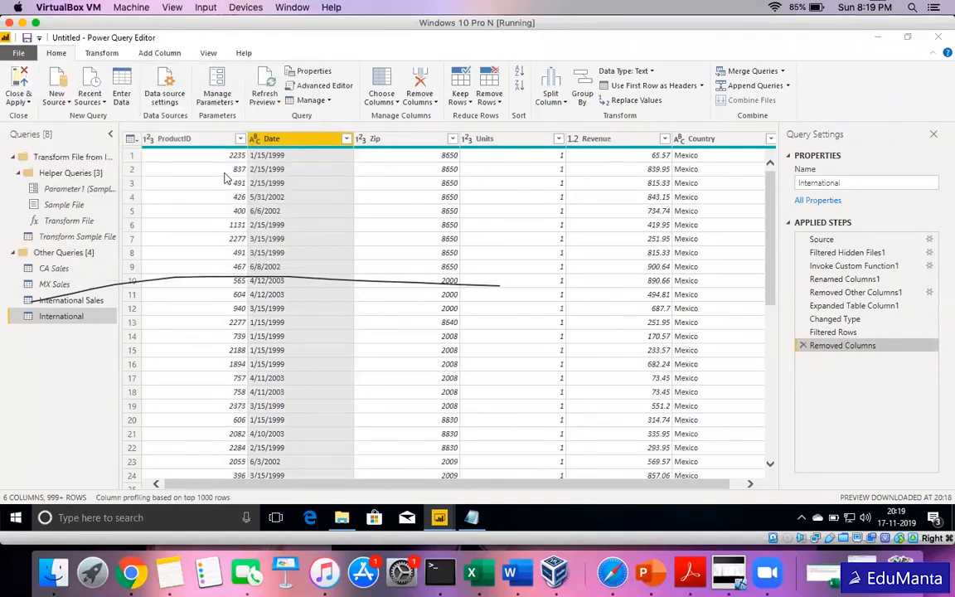
click(18, 54)
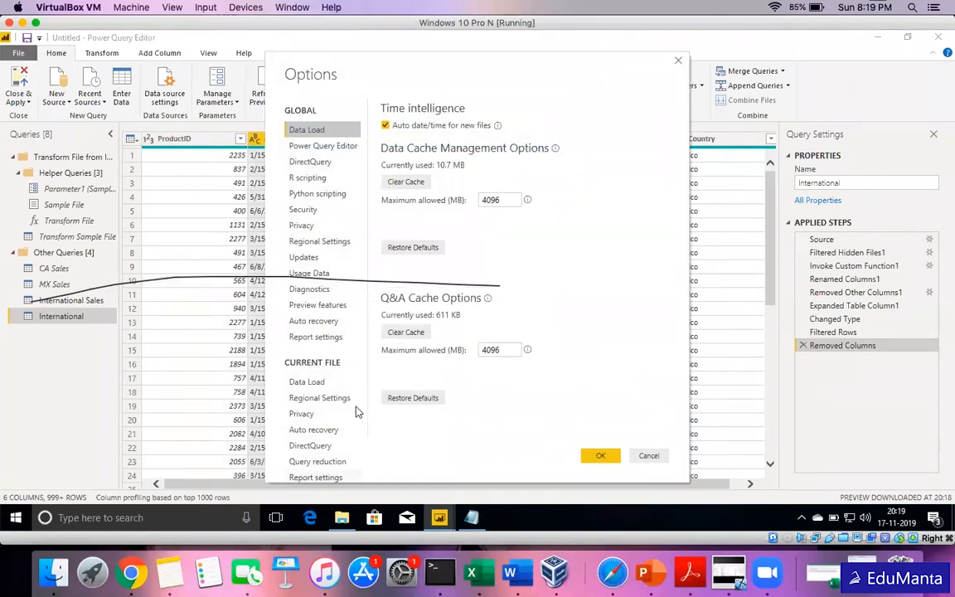
click(318, 398)
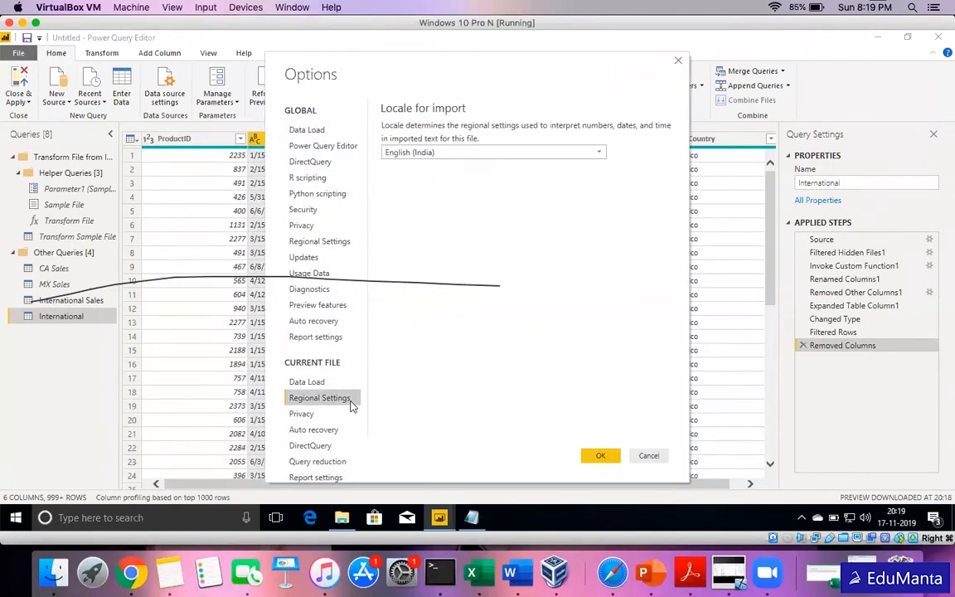
click(557, 152)
scroll(454, 335, down, 2)
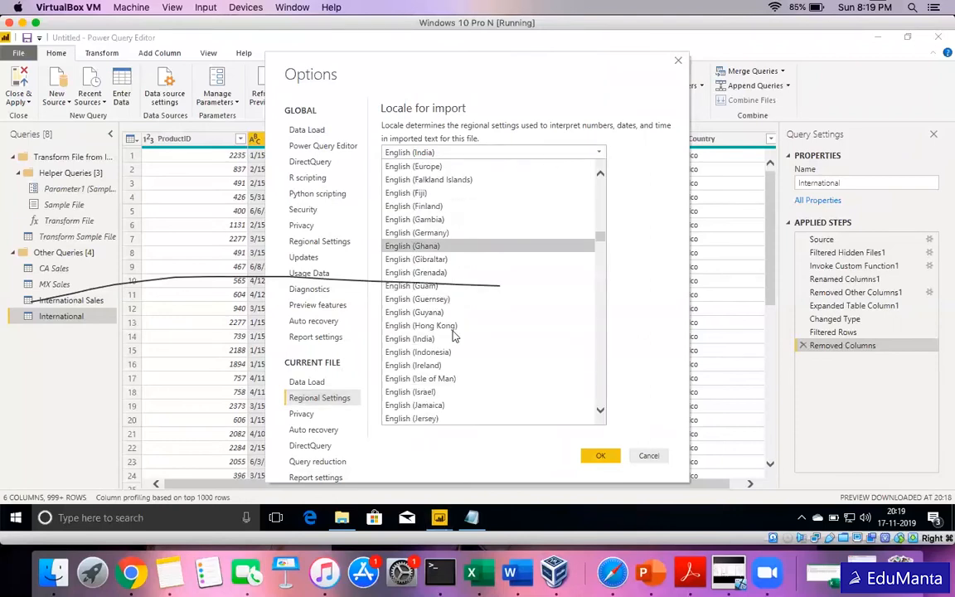
scroll(454, 335, down, 1)
scroll(454, 336, down, 1)
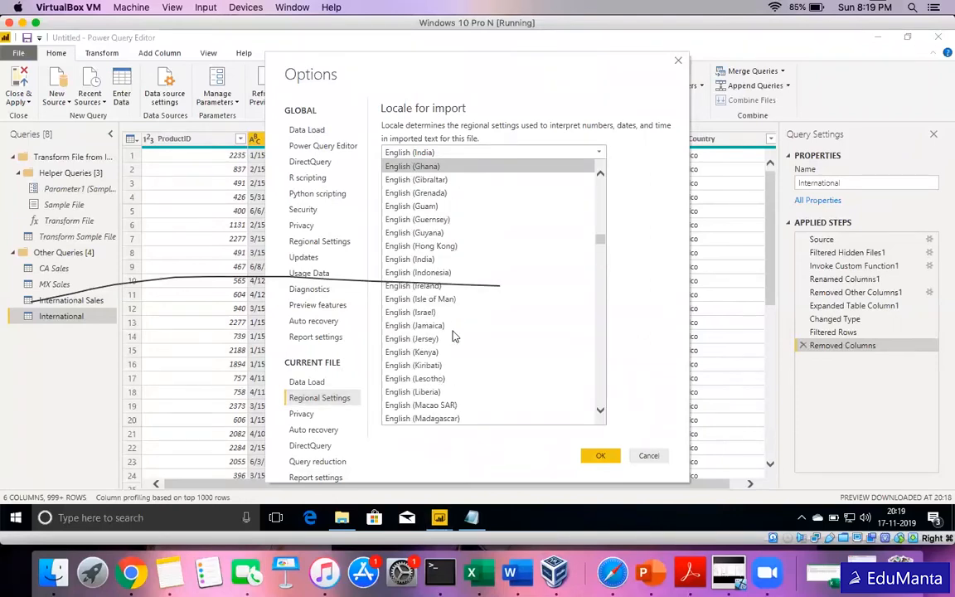
scroll(454, 336, down, 1)
scroll(454, 336, down, 6)
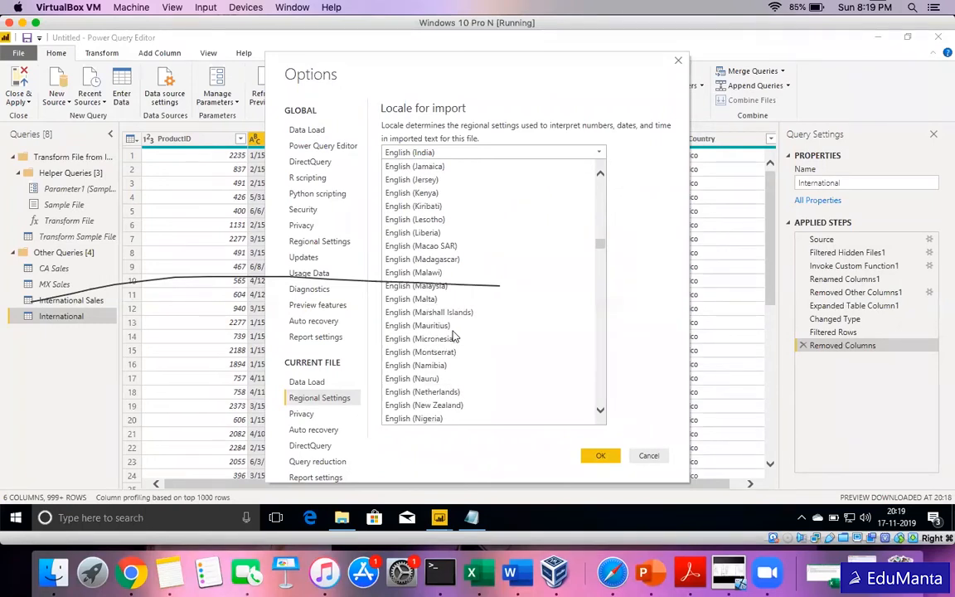
scroll(455, 336, down, 7)
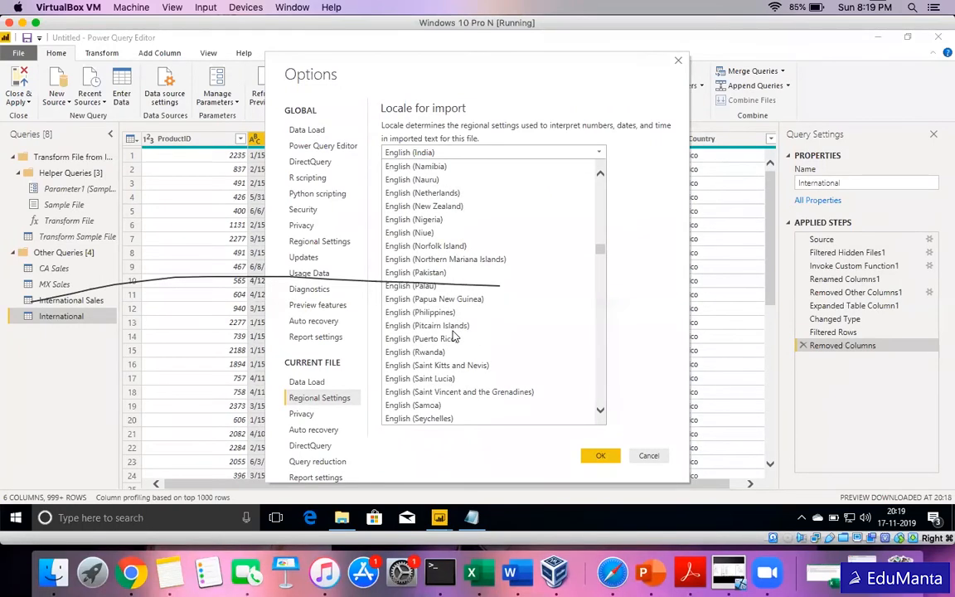
scroll(454, 336, down, 3)
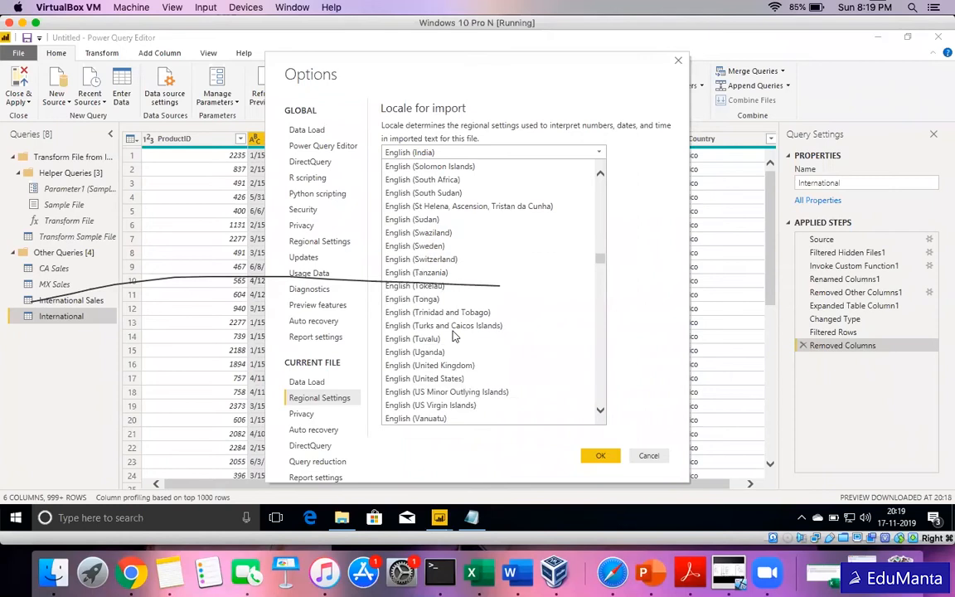
click(443, 383)
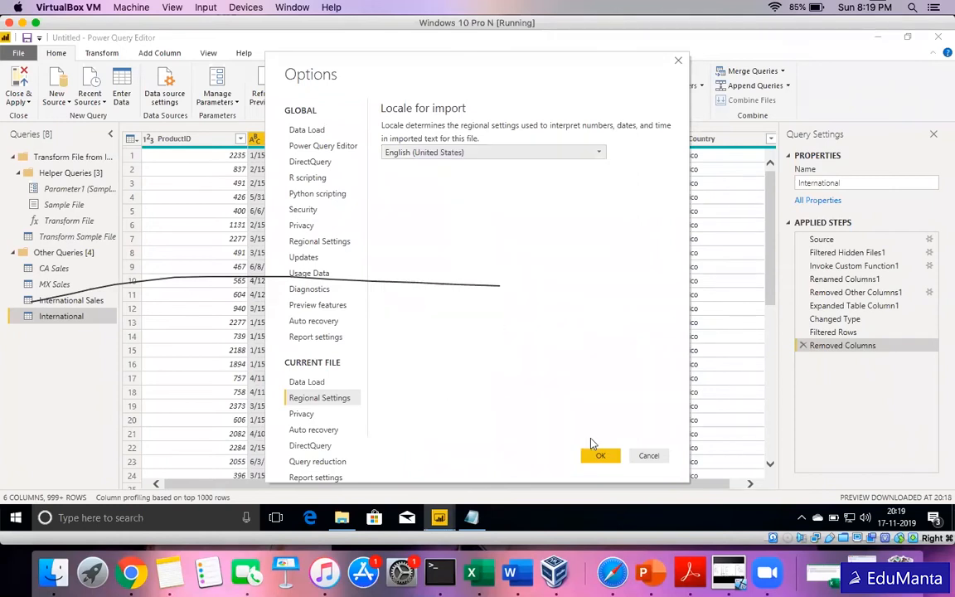
click(594, 460)
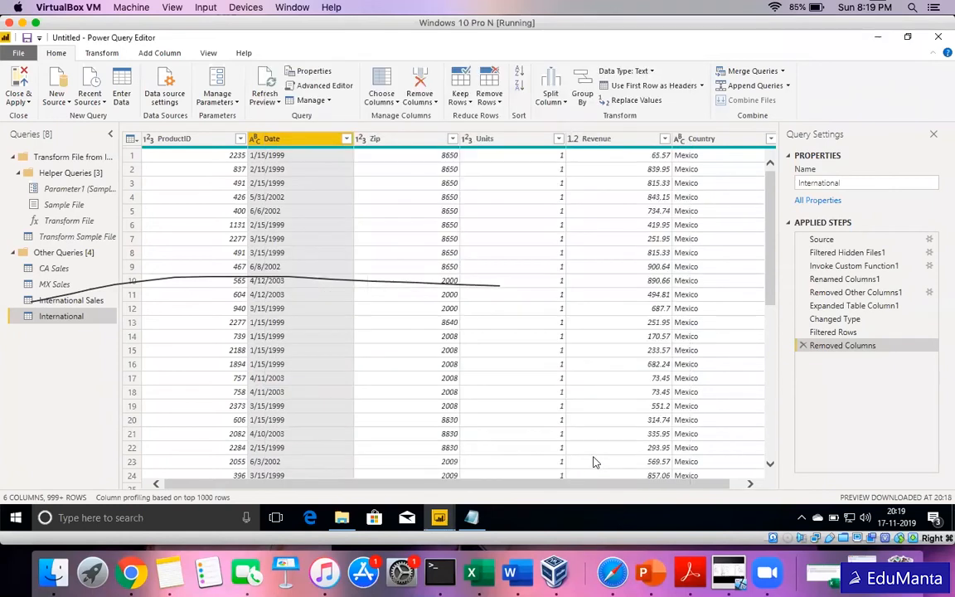
- Change the data type of the International query's Date column to Date
right_click(283, 145)
mouse_move(424, 267)
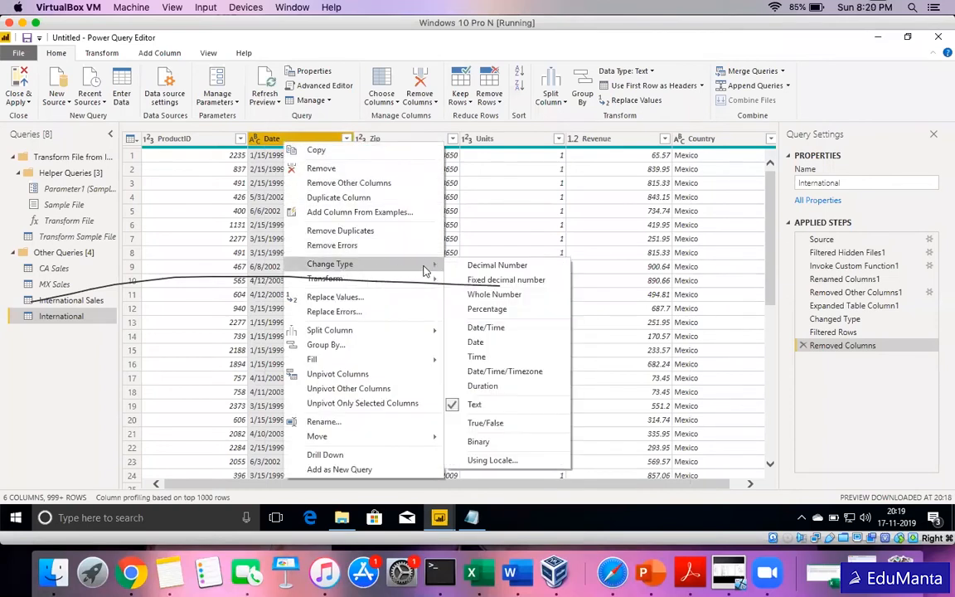
click(477, 342)
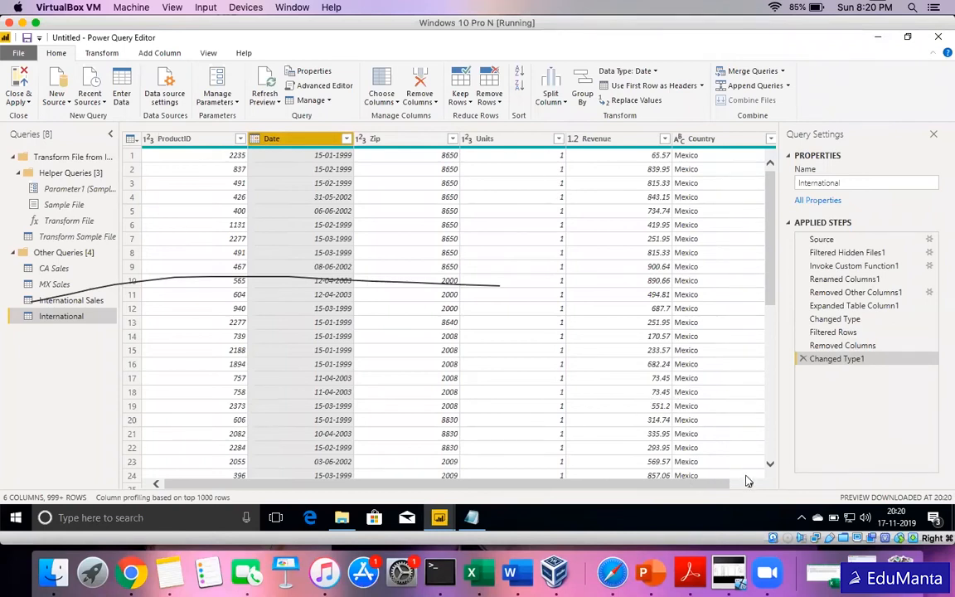
click(745, 484)
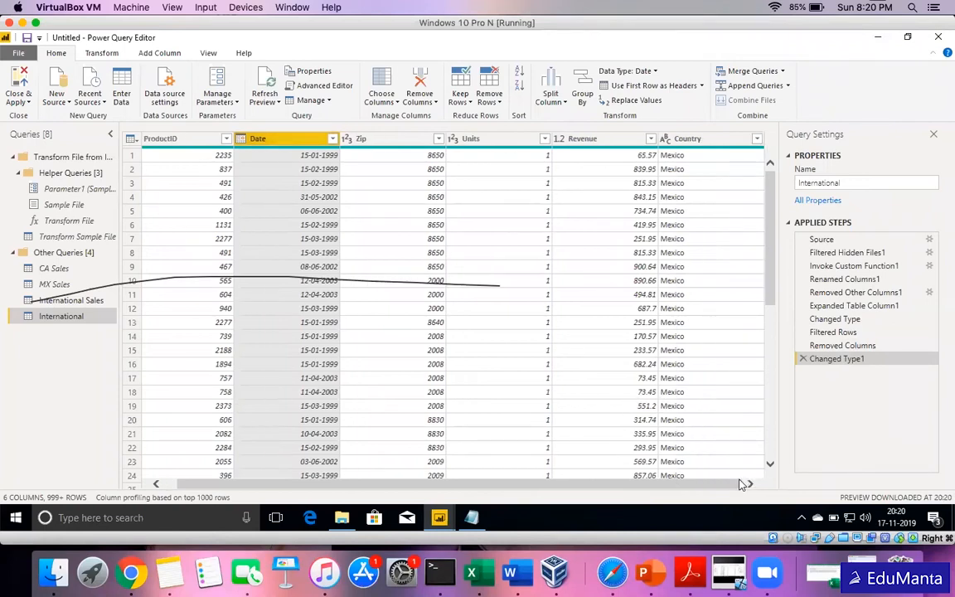
click(168, 485)
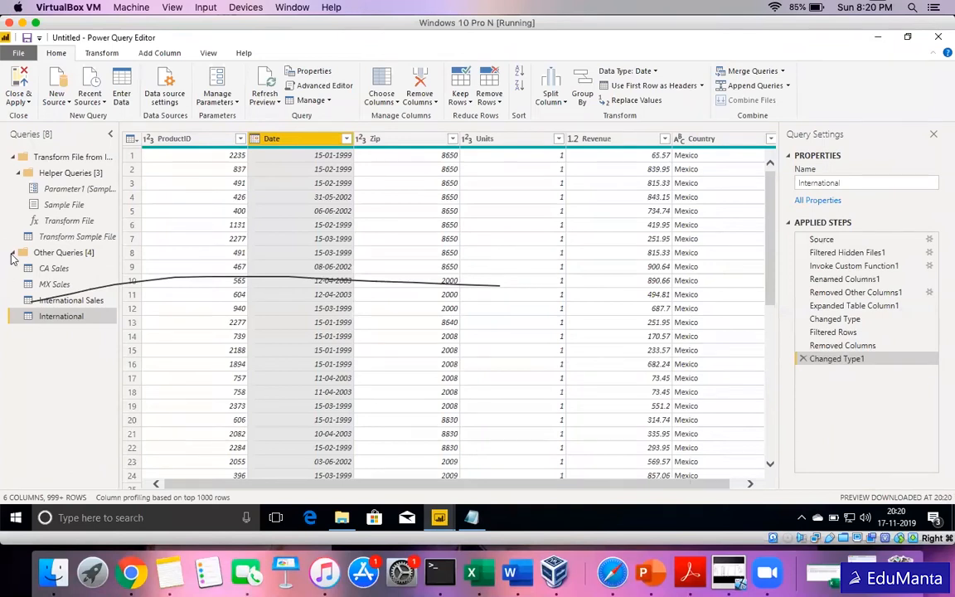
- Examine the notes, blank row and year columns in the Country Population by Year workbook in Excel, and return to Power Query Editor
click(12, 253)
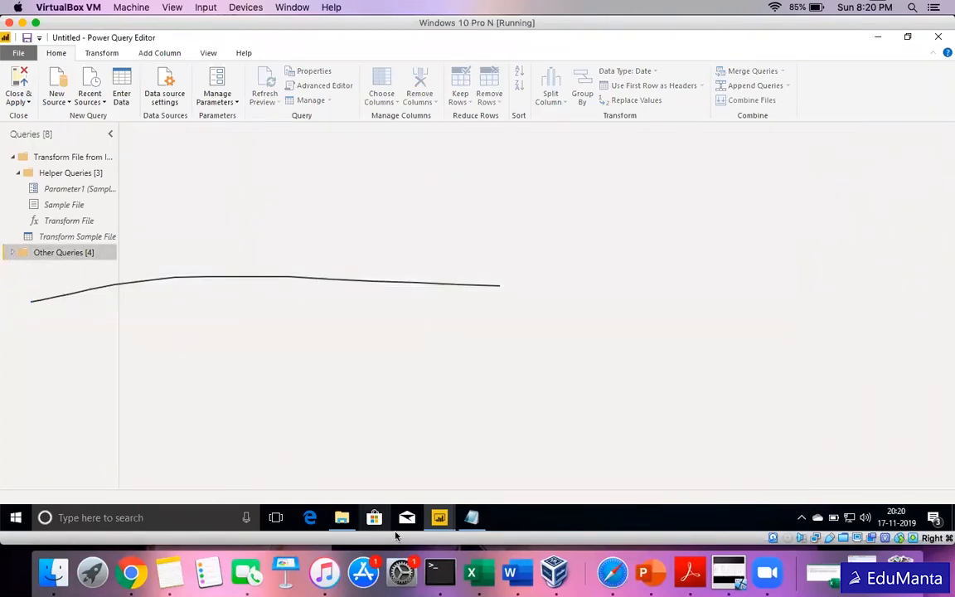
click(826, 578)
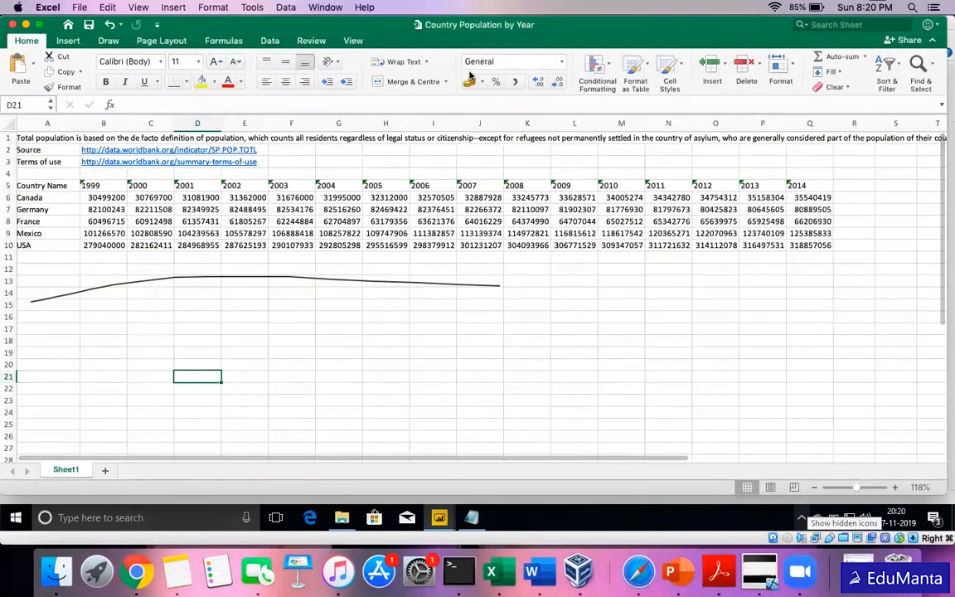
click(460, 355)
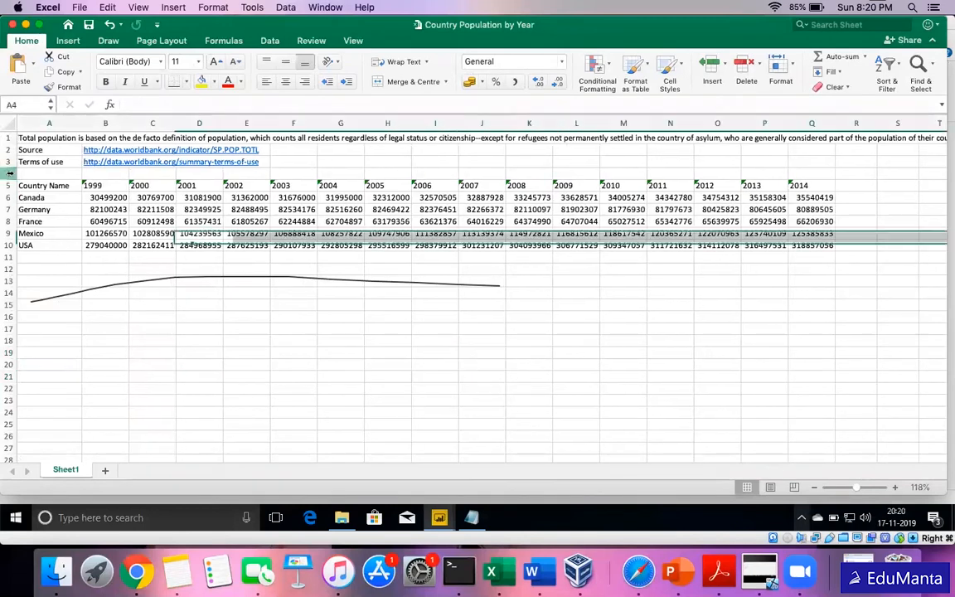
click(8, 138)
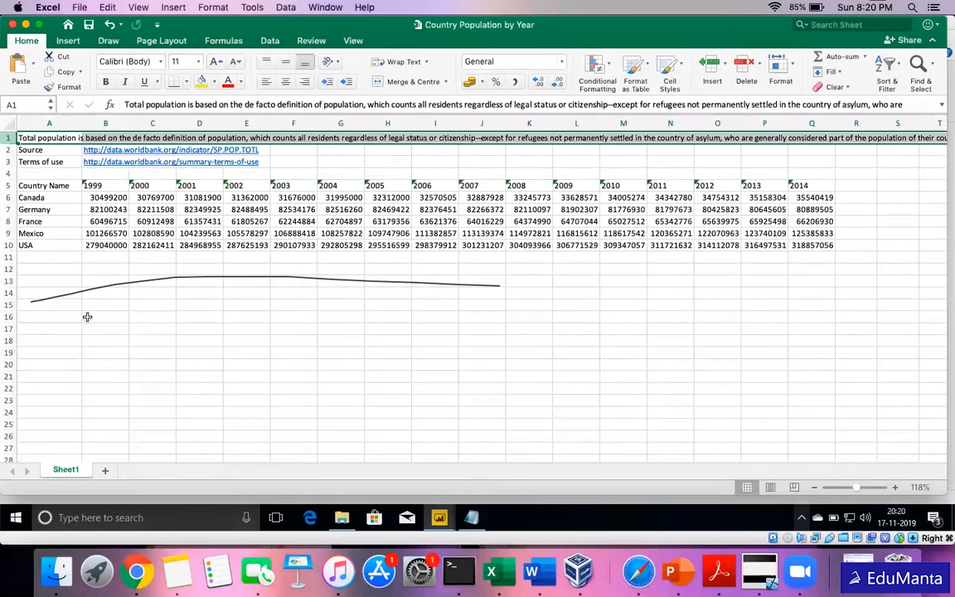
click(100, 365)
click(45, 330)
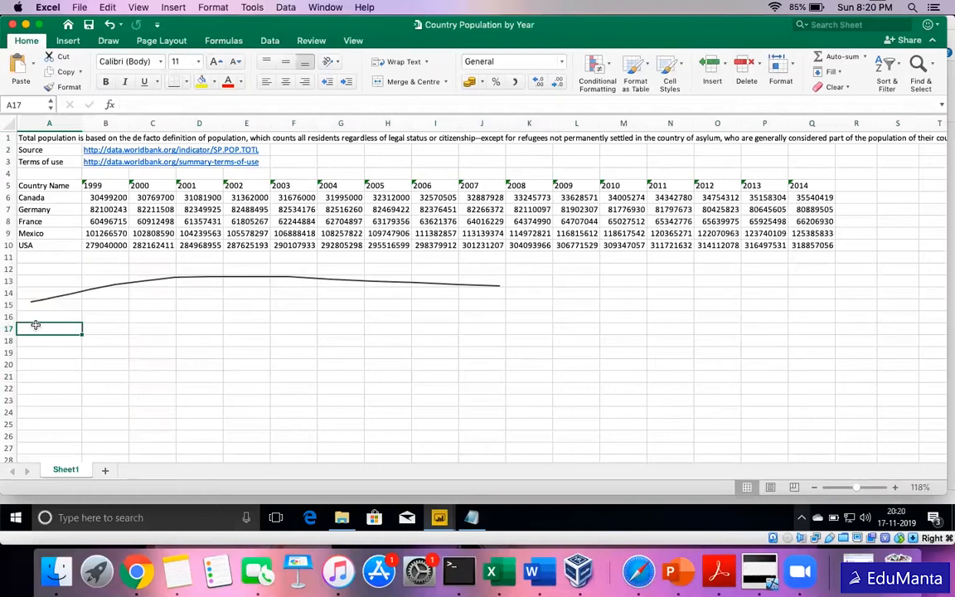
click(97, 331)
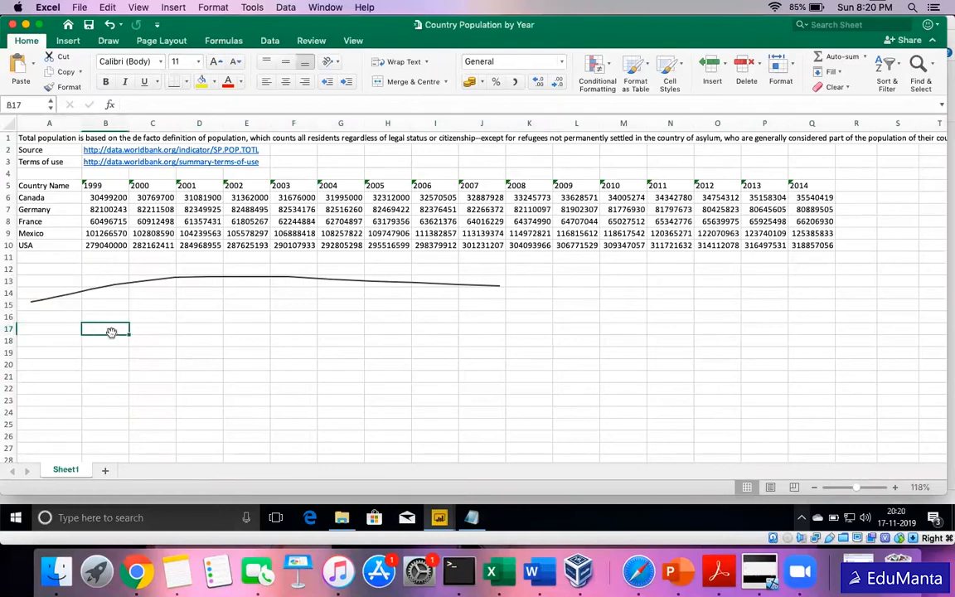
click(156, 330)
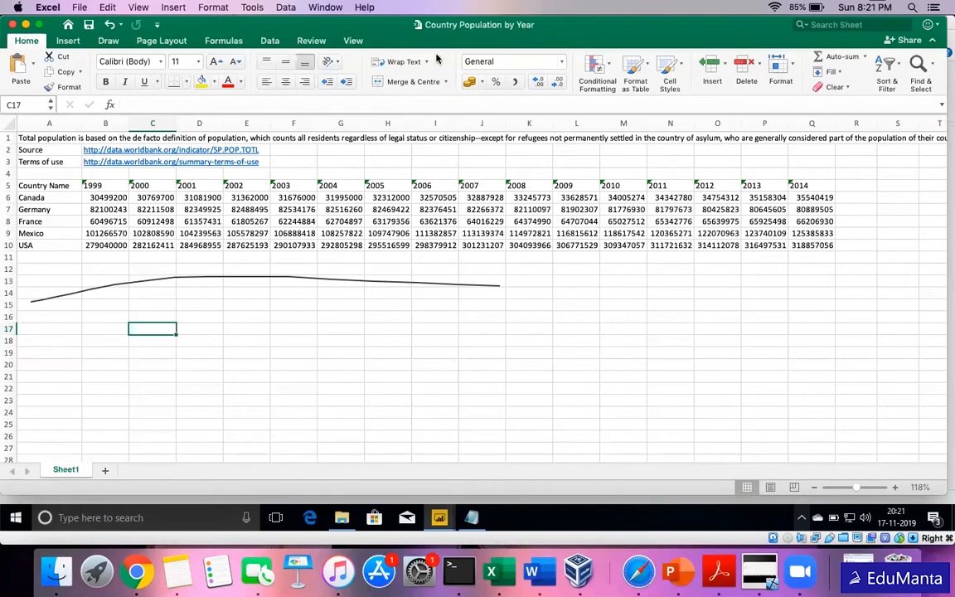
click(25, 25)
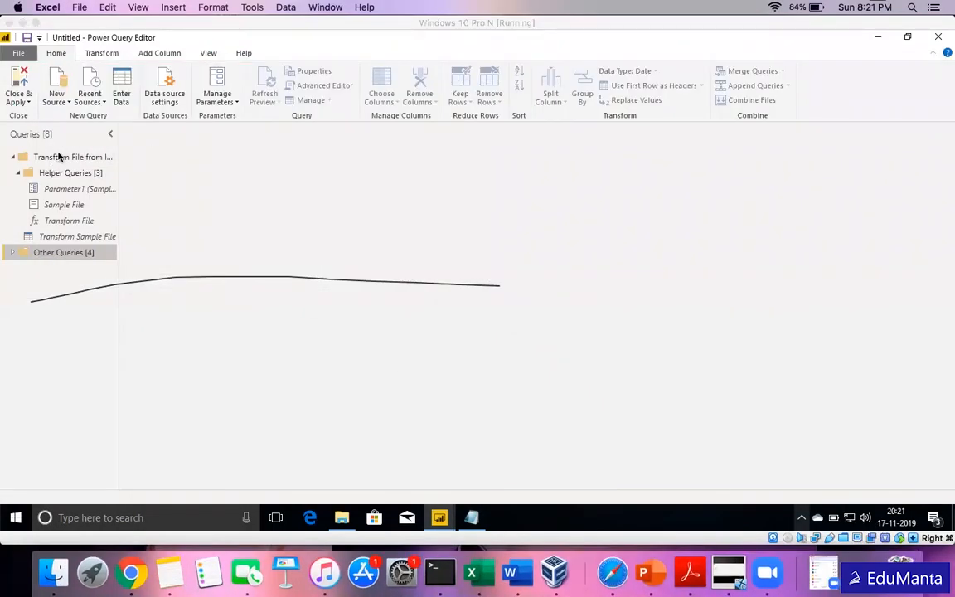
- Import Sheet1 of the Country Population by Year workbook as a new query
click(56, 97)
click(78, 139)
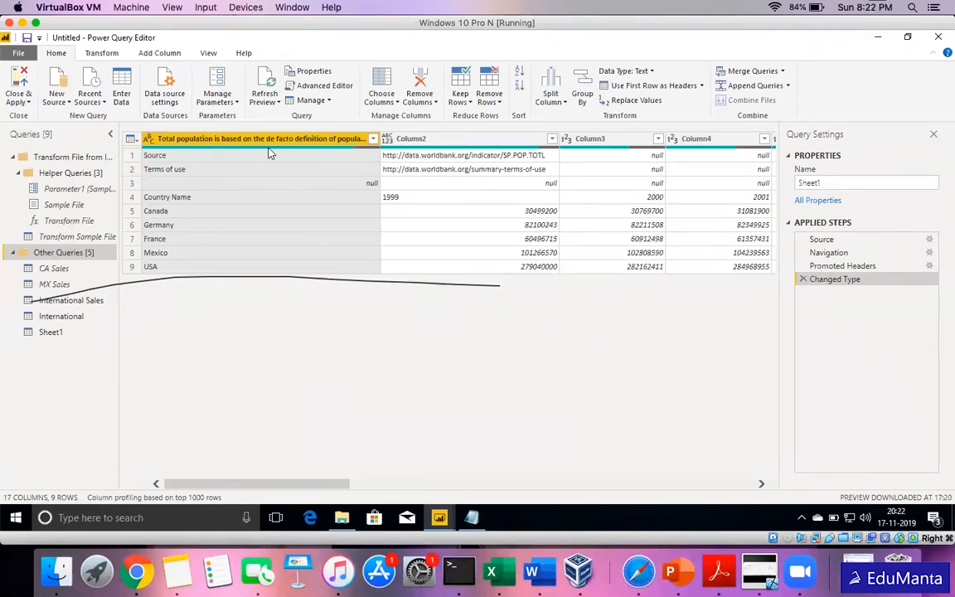
- Remove the top 3 rows from the Sheet1 query and use the first remaining row as headers
mouse_move(267, 157)
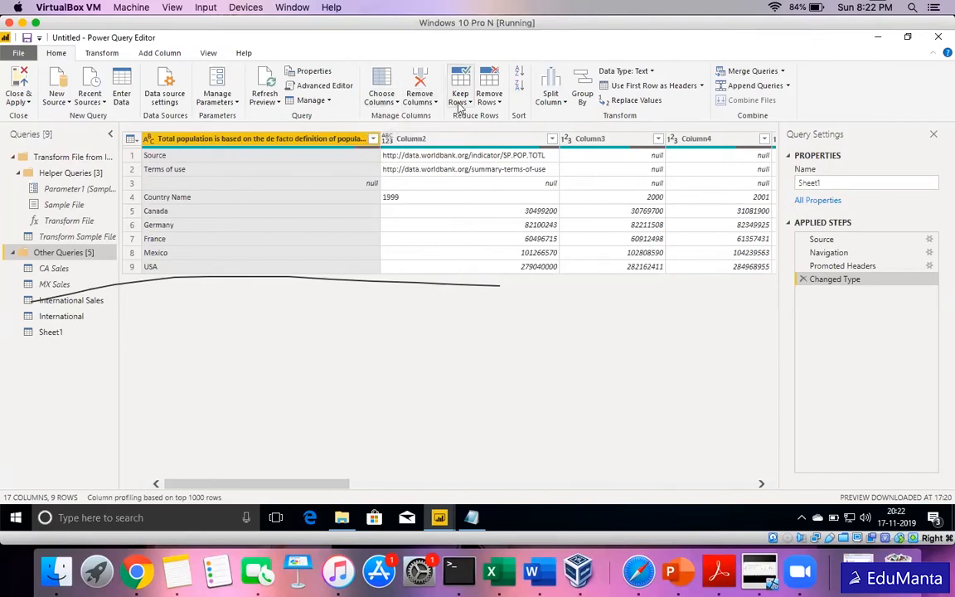
click(494, 102)
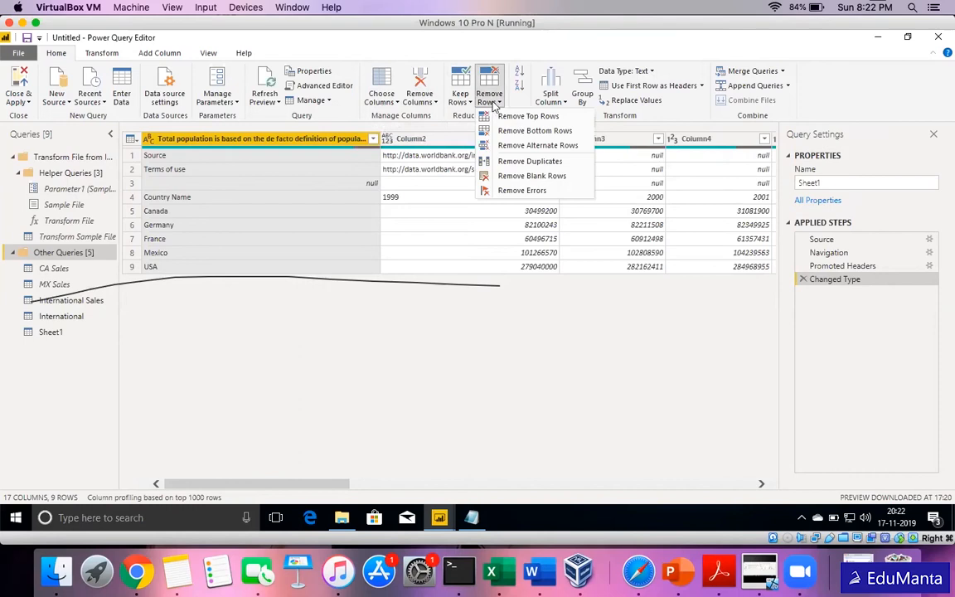
click(517, 116)
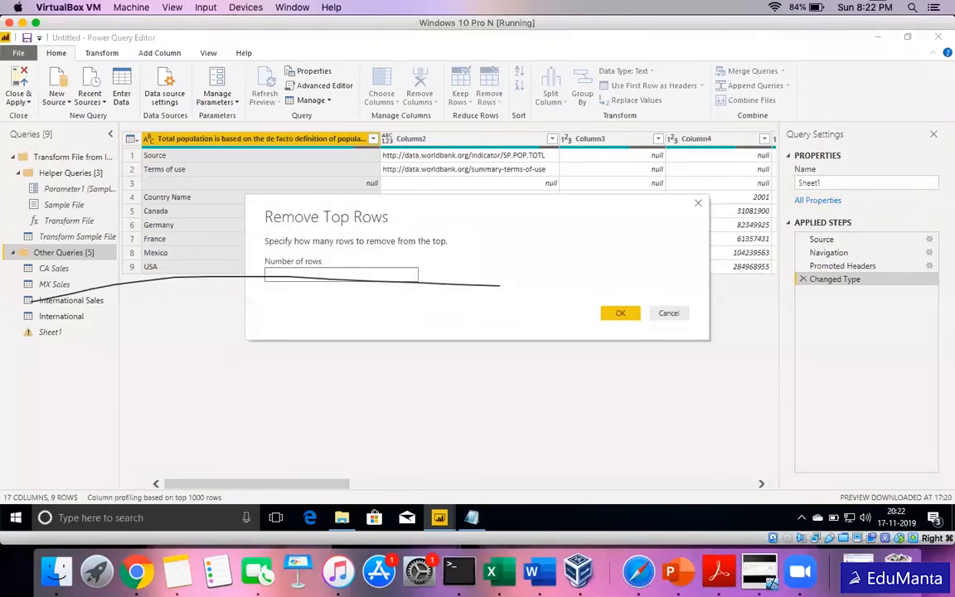
drag(303, 197, 336, 160)
click(332, 238)
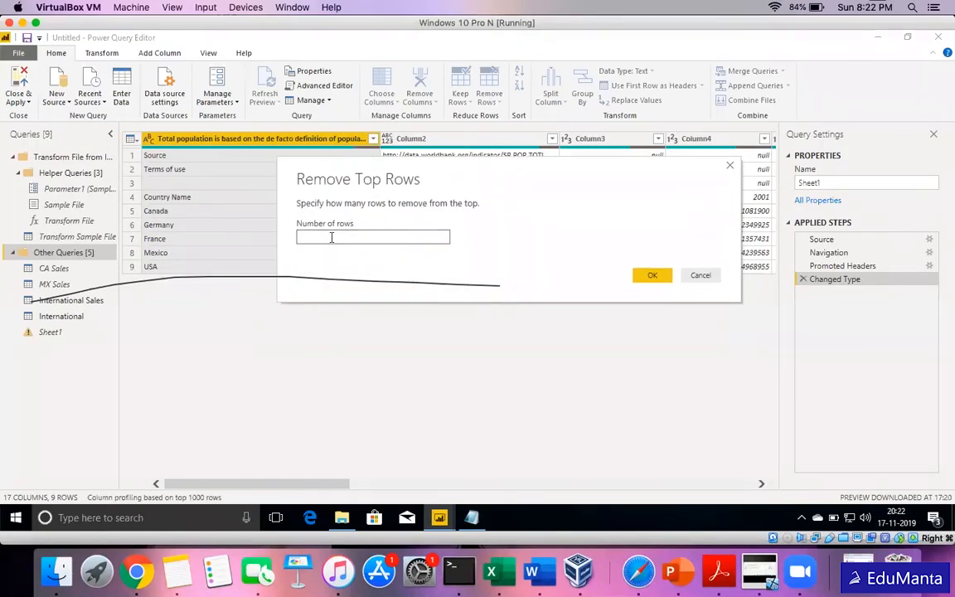
click(659, 278)
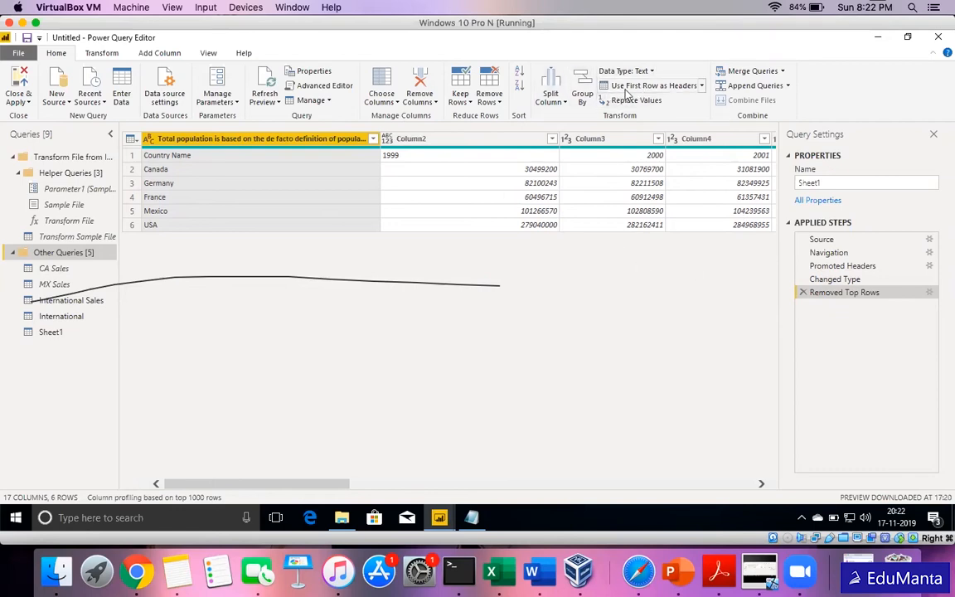
click(628, 89)
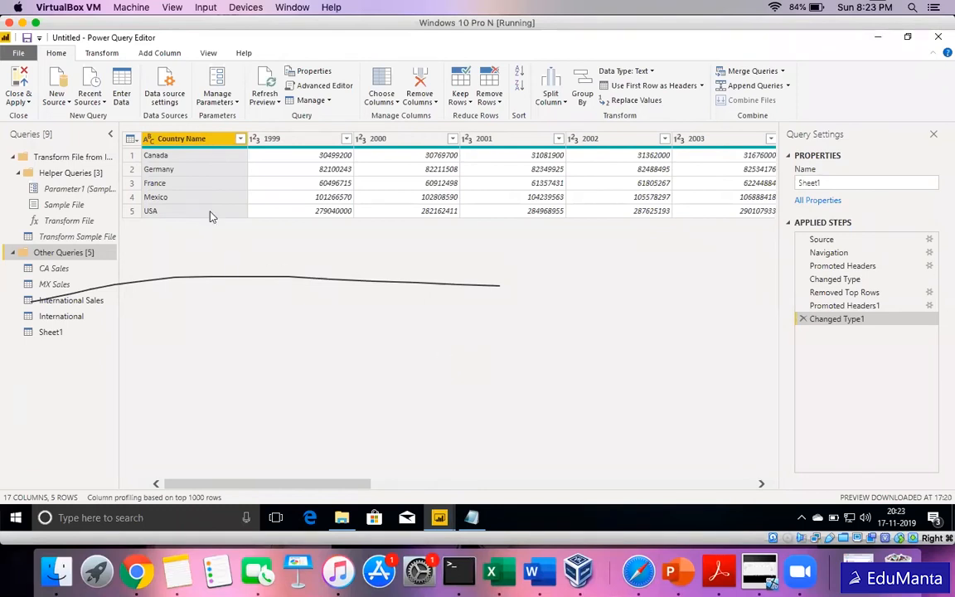
- Unpivot all columns of the Sheet1 query other than Country Name
click(99, 53)
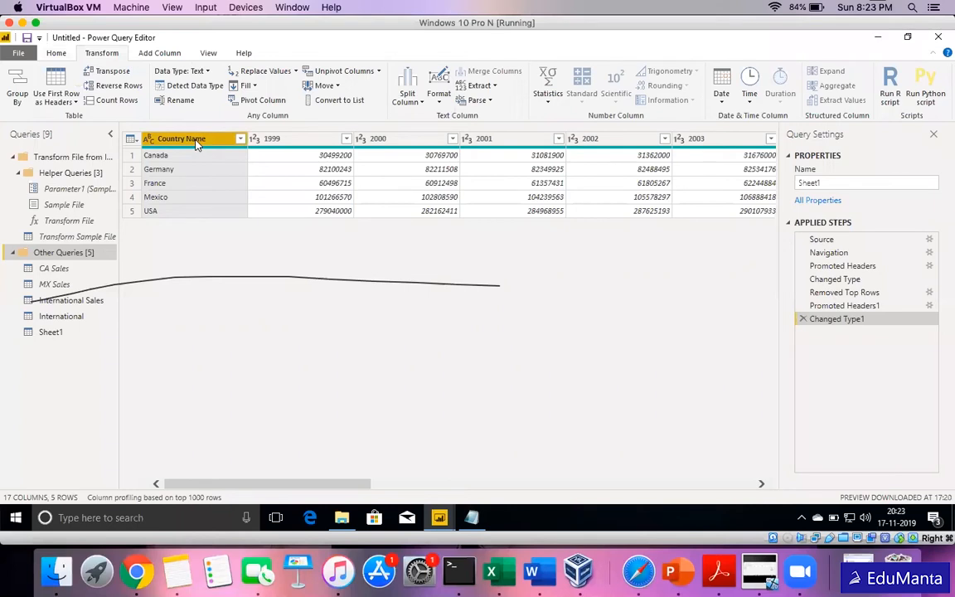
click(379, 73)
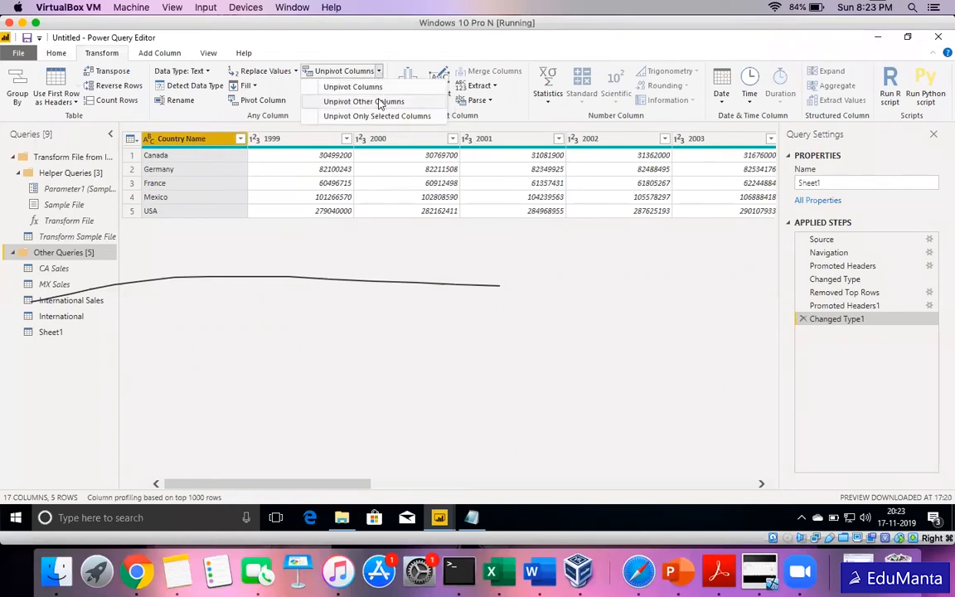
click(381, 102)
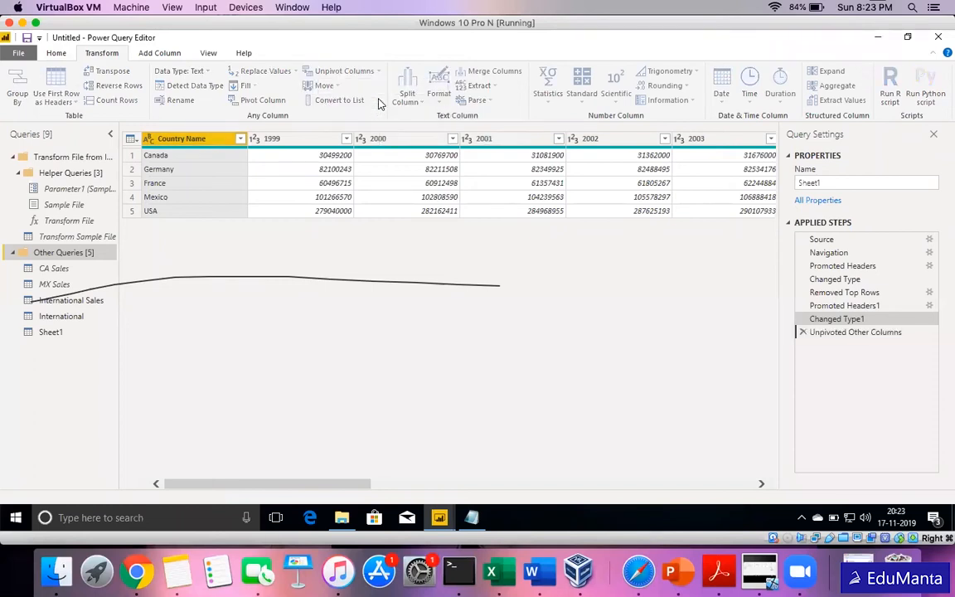
click(165, 141)
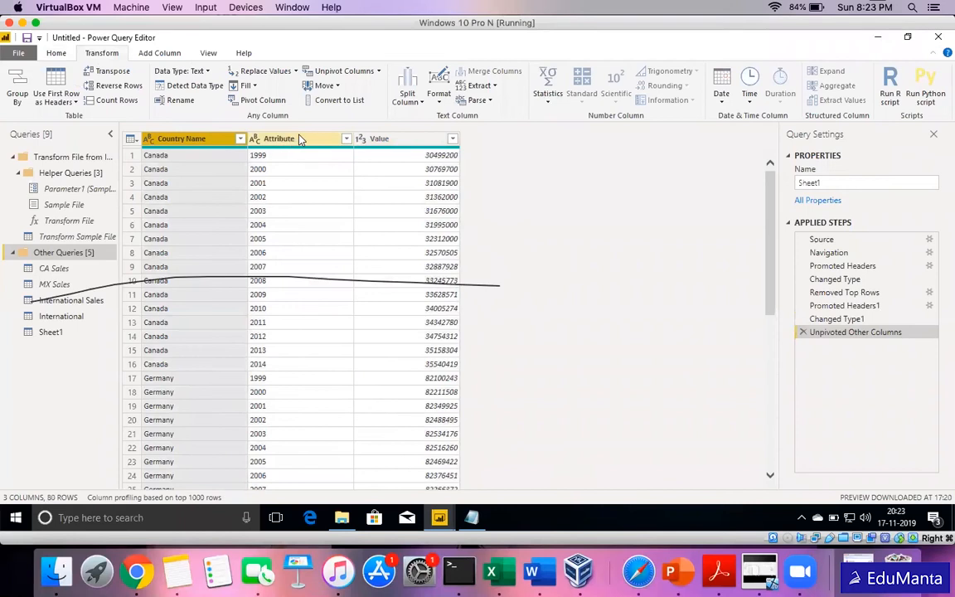
click(300, 139)
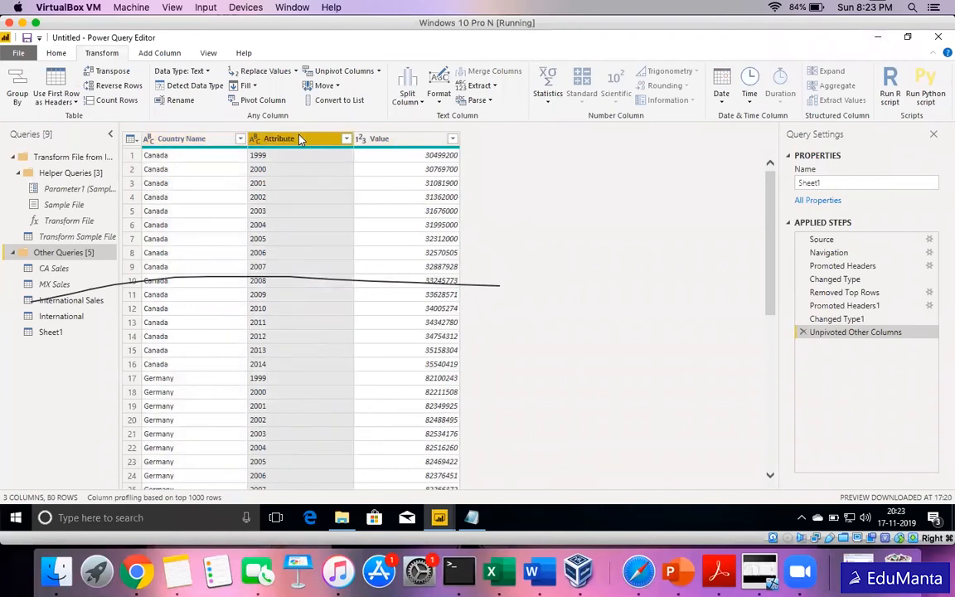
click(401, 141)
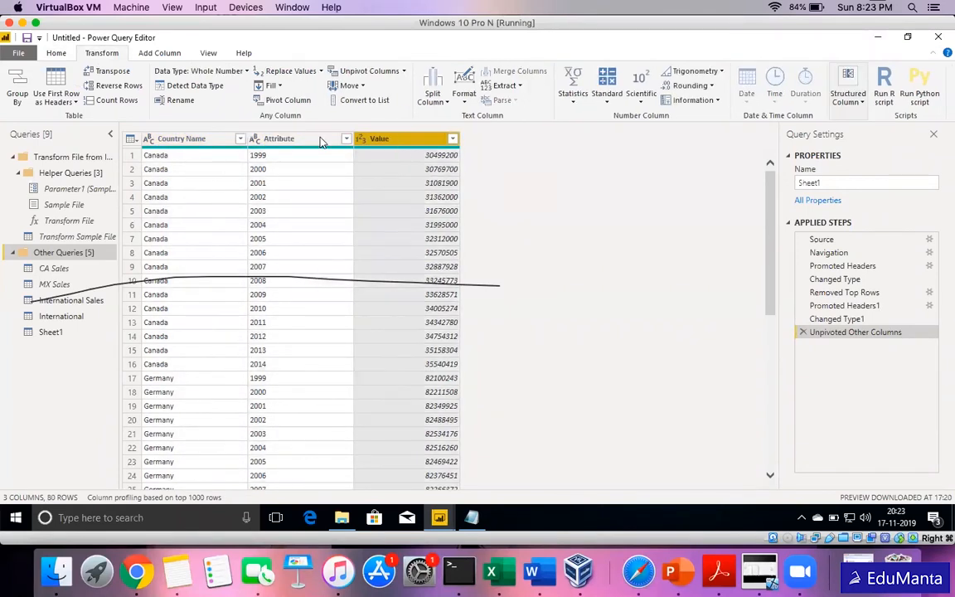
click(298, 141)
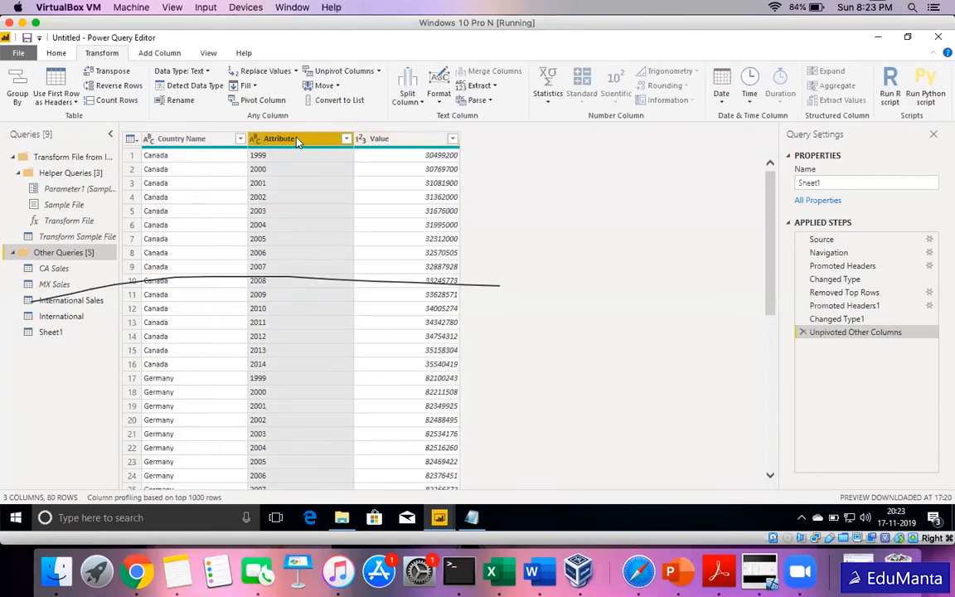
click(375, 138)
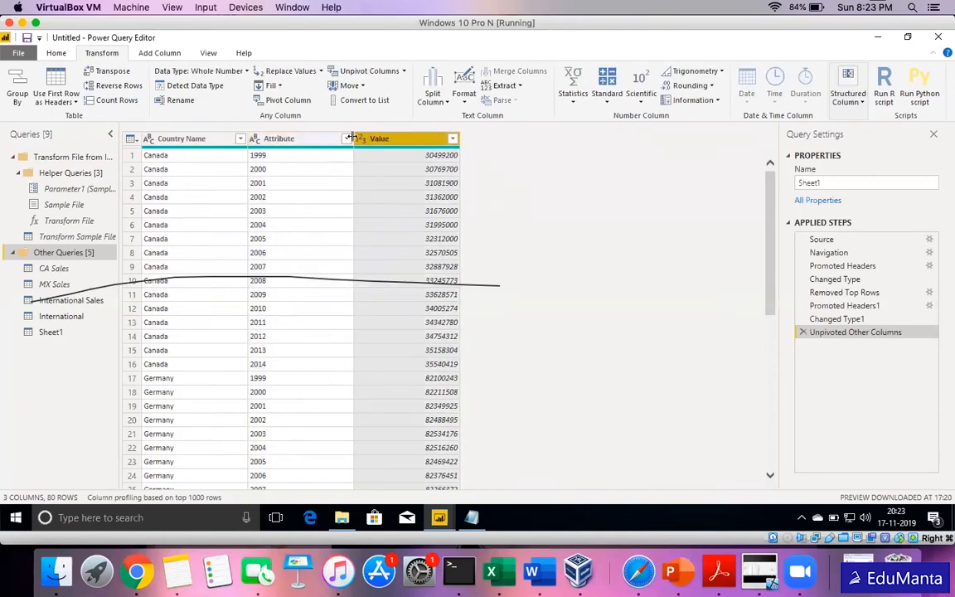
click(284, 140)
double_click(283, 140)
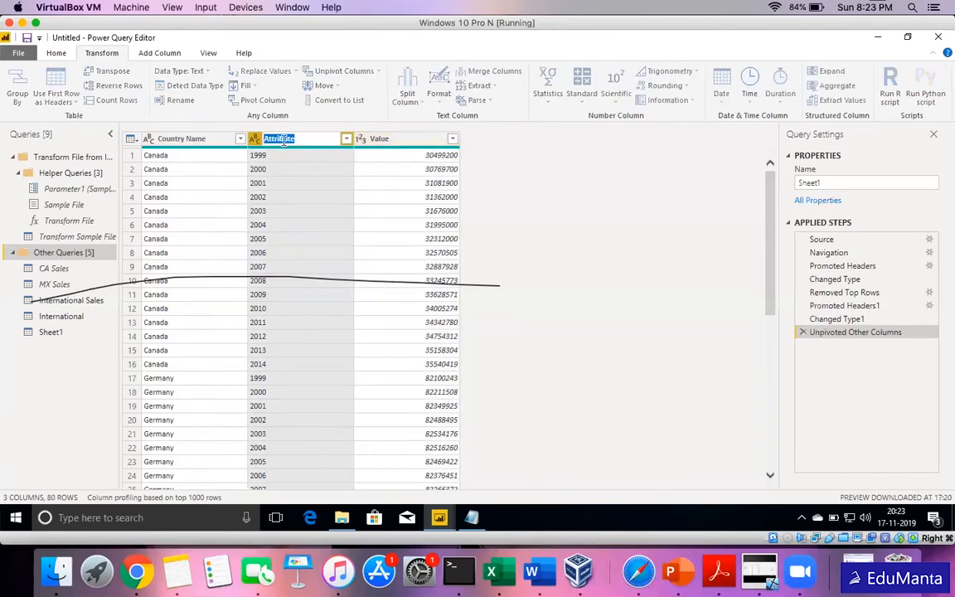
key(Return)
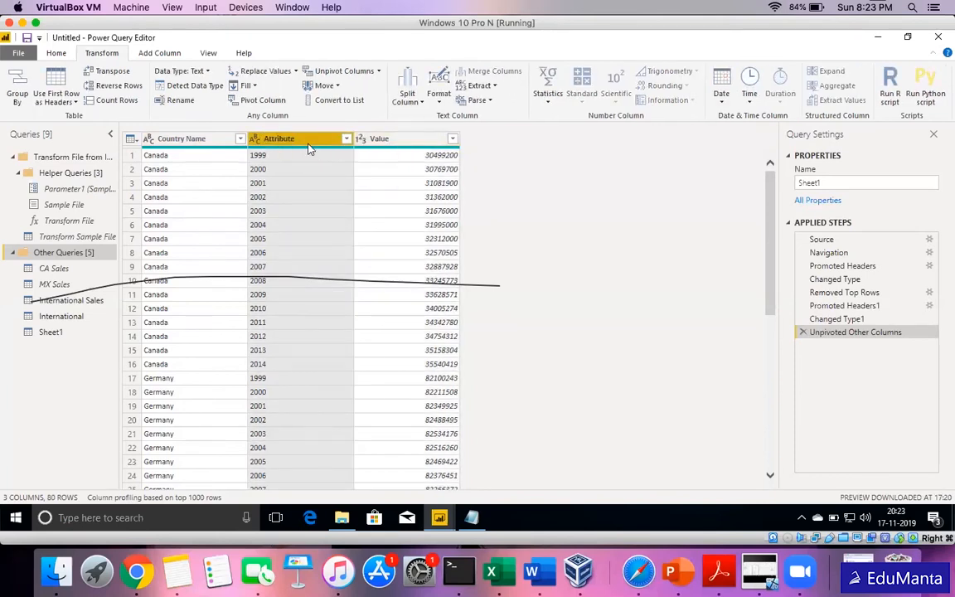
right_click(309, 147)
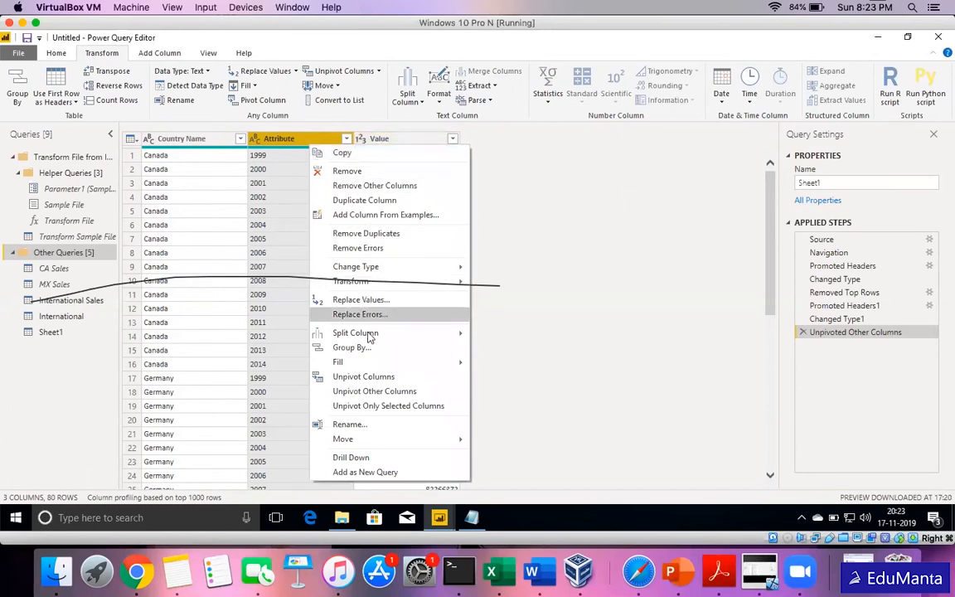
mouse_move(369, 336)
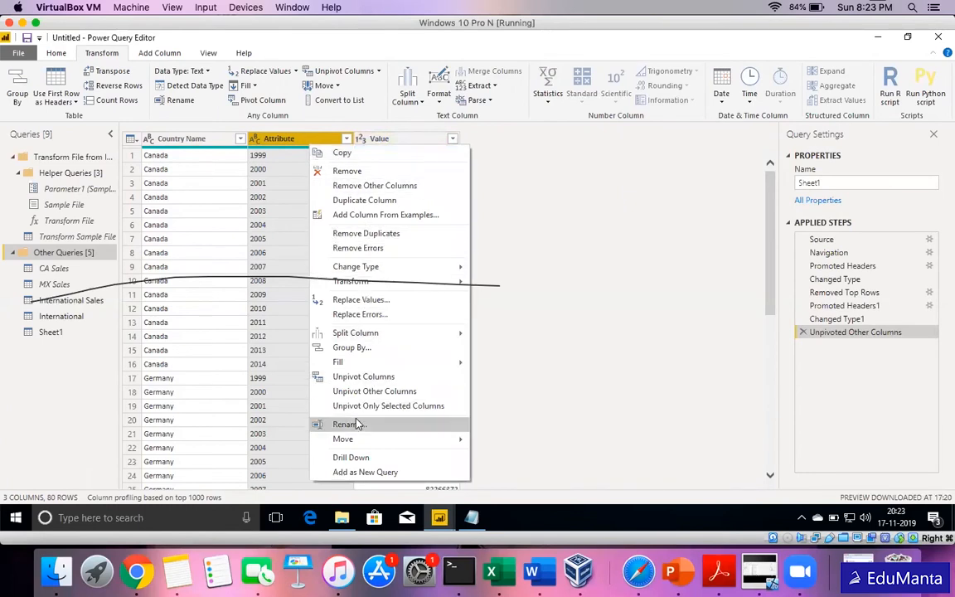
click(581, 216)
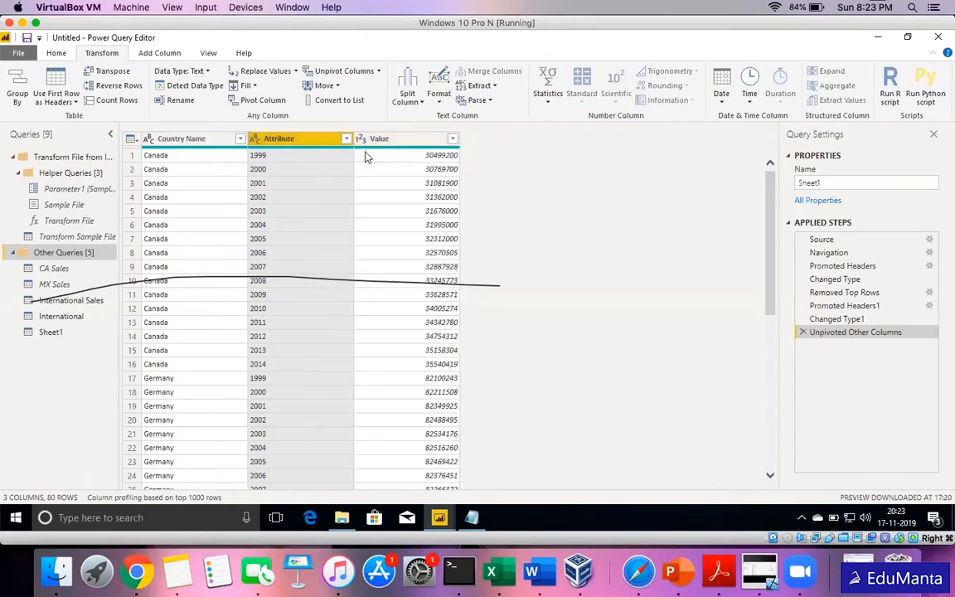
- Rename the Sheet1 query's Attribute column to Year and its Value column to Population
double_click(294, 137)
text(Year)
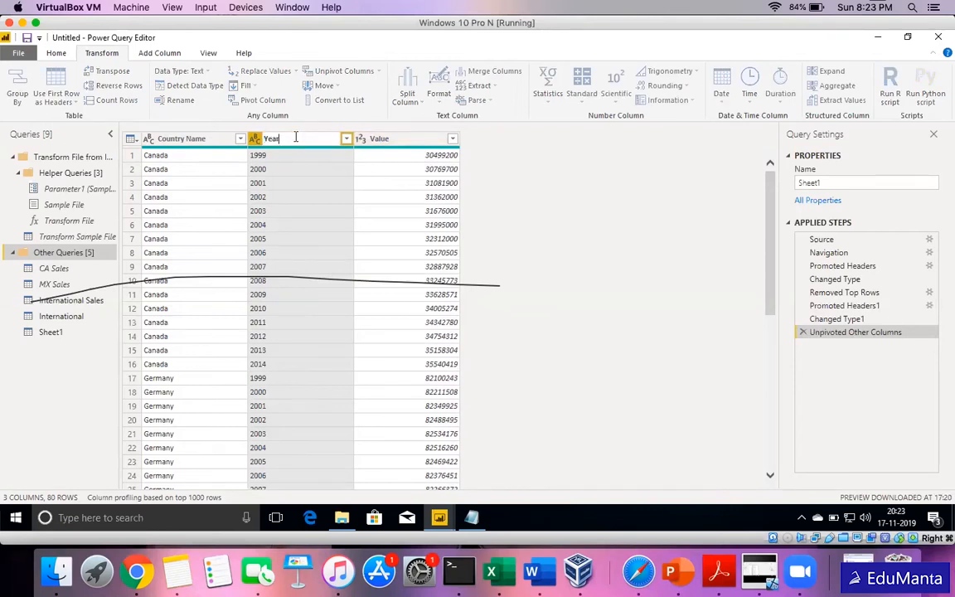
click(621, 228)
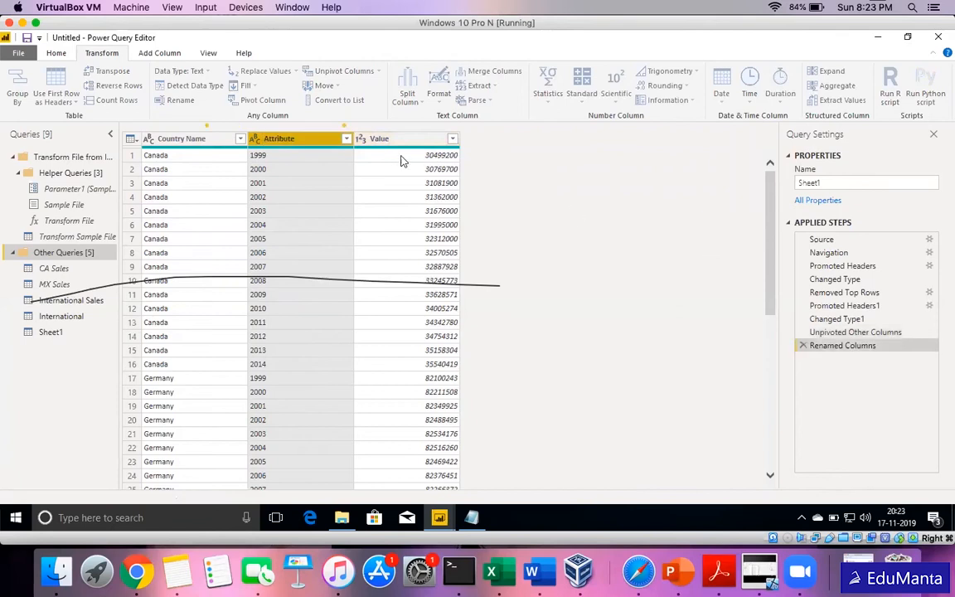
double_click(377, 140)
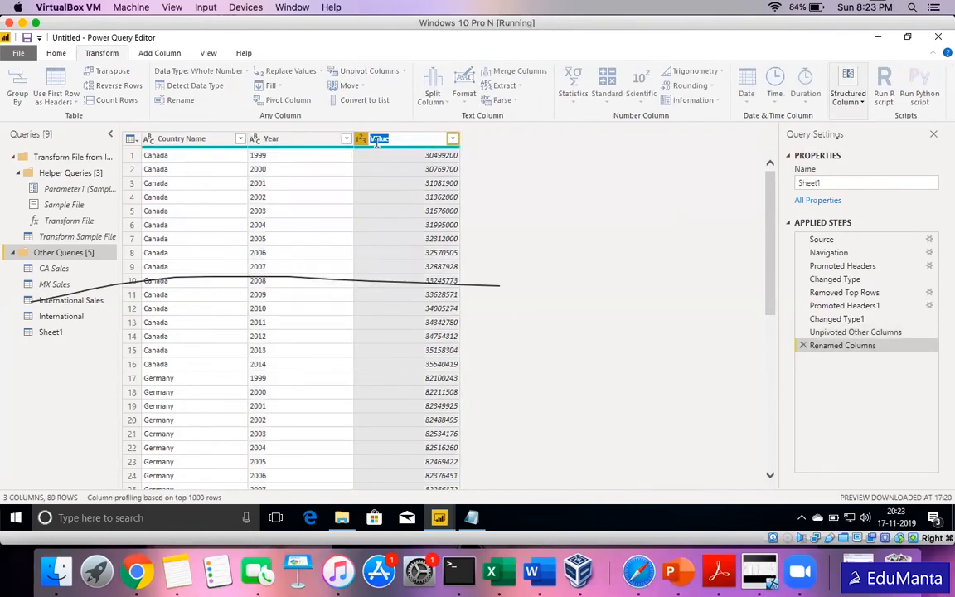
text(Population)
click(691, 226)
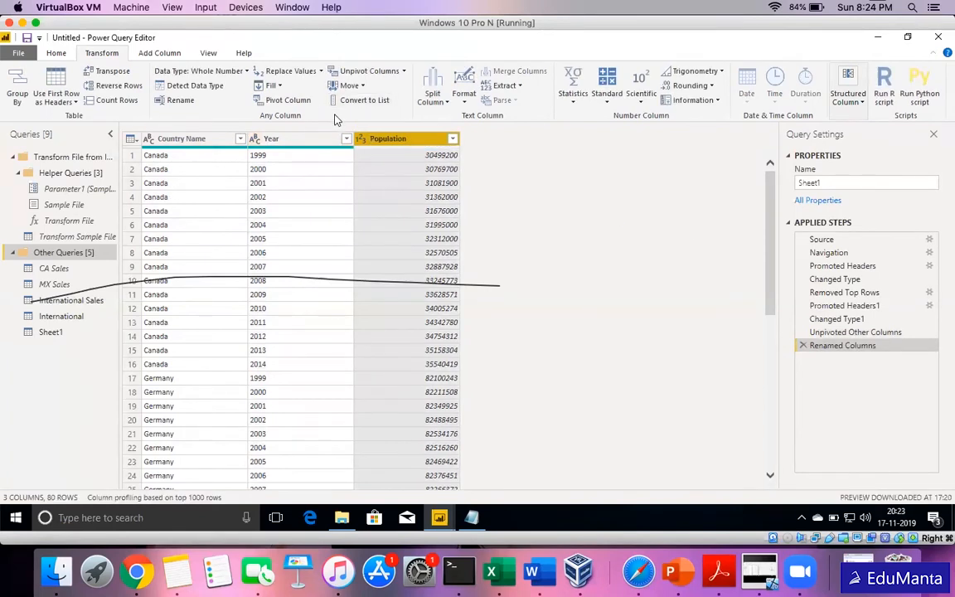
- Change the data type of the Sheet1 query's Year column to Whole Number
click(300, 145)
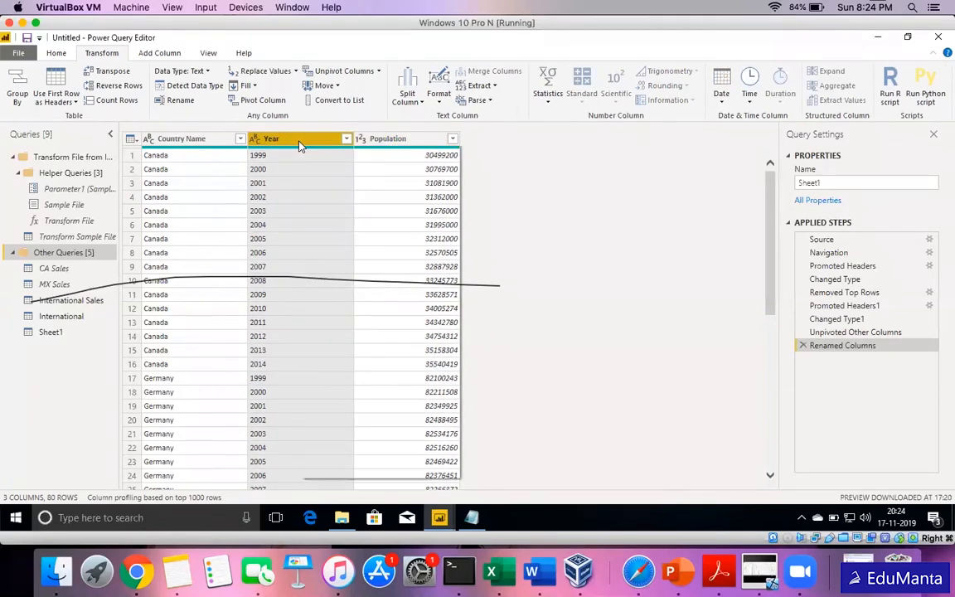
right_click(300, 146)
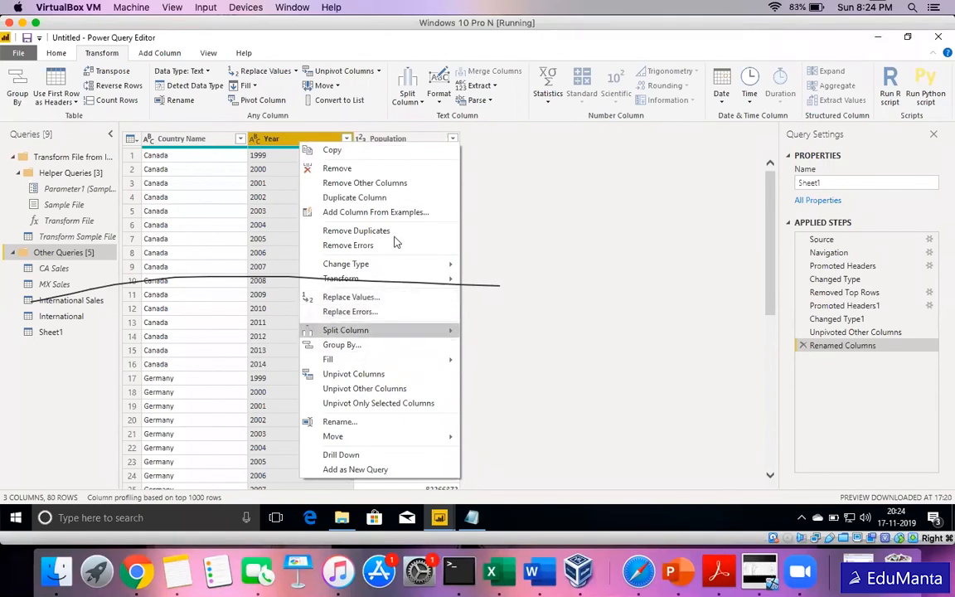
mouse_move(400, 267)
click(507, 294)
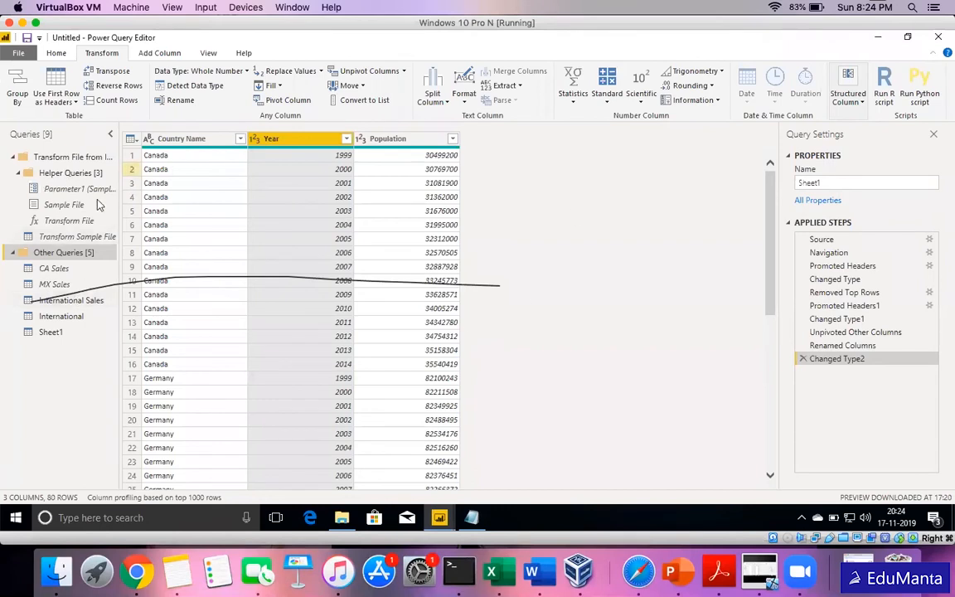
- Keep only the ProductID, Date, Zip and Units columns in the International query
click(197, 139)
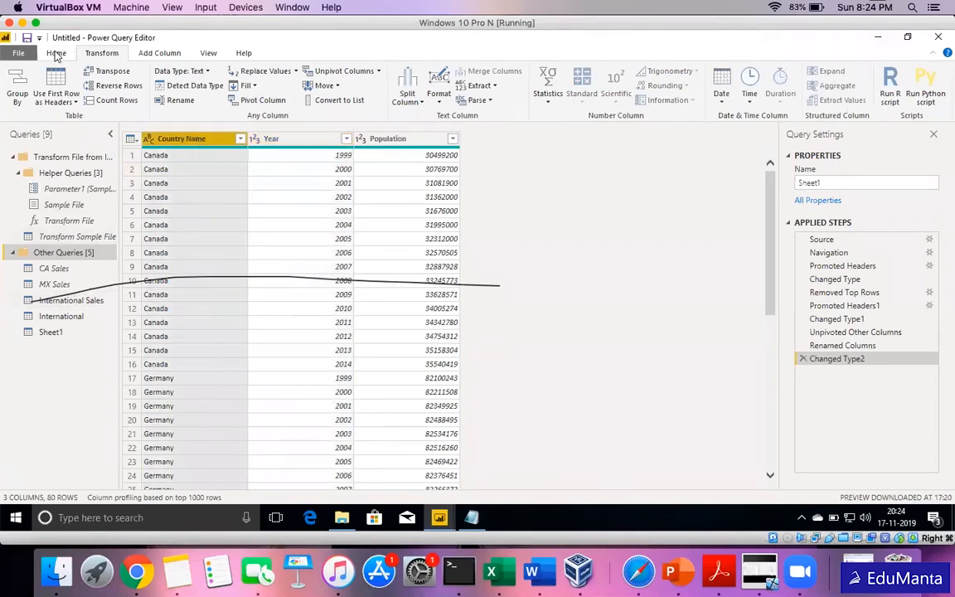
click(53, 52)
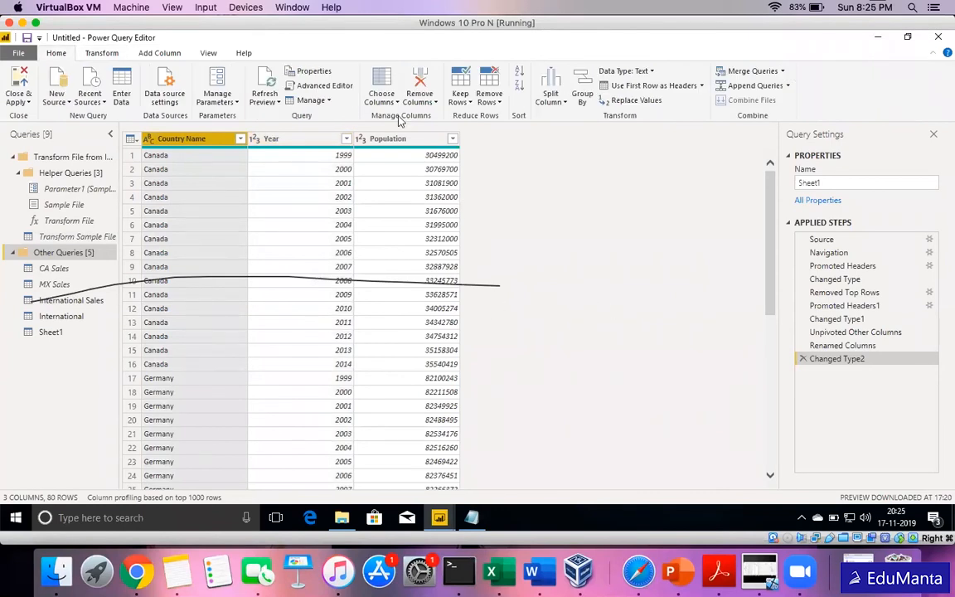
click(79, 319)
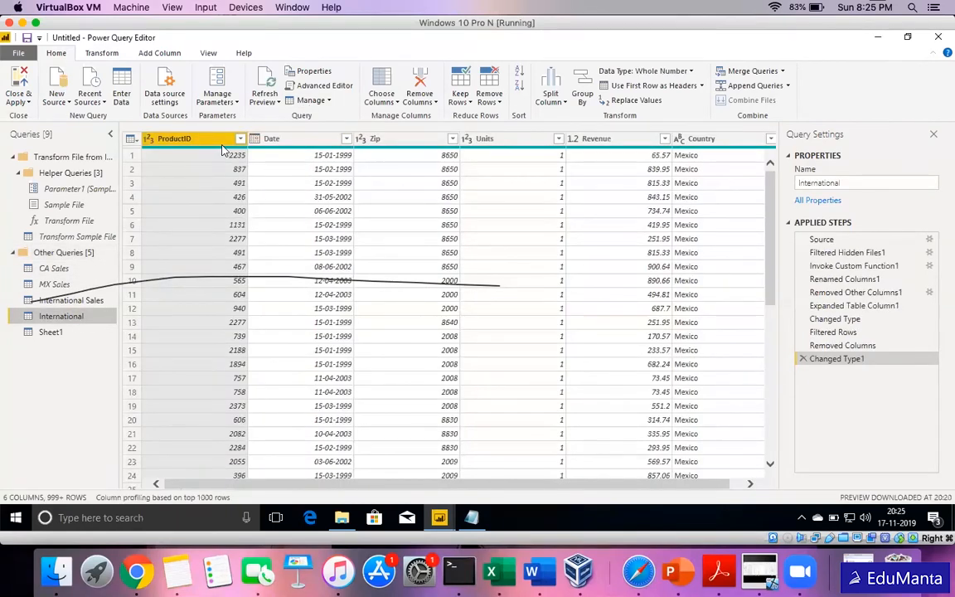
click(383, 103)
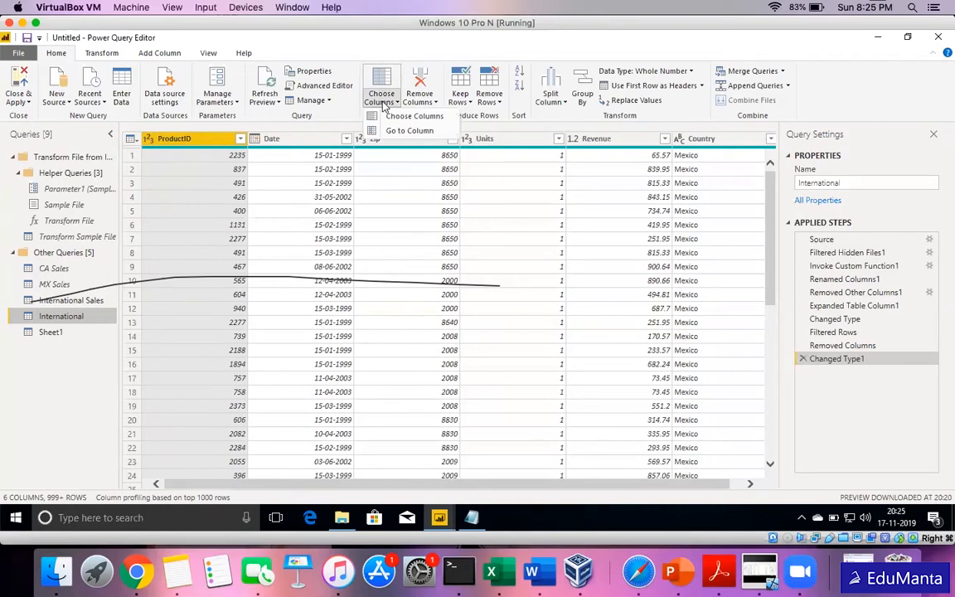
click(390, 117)
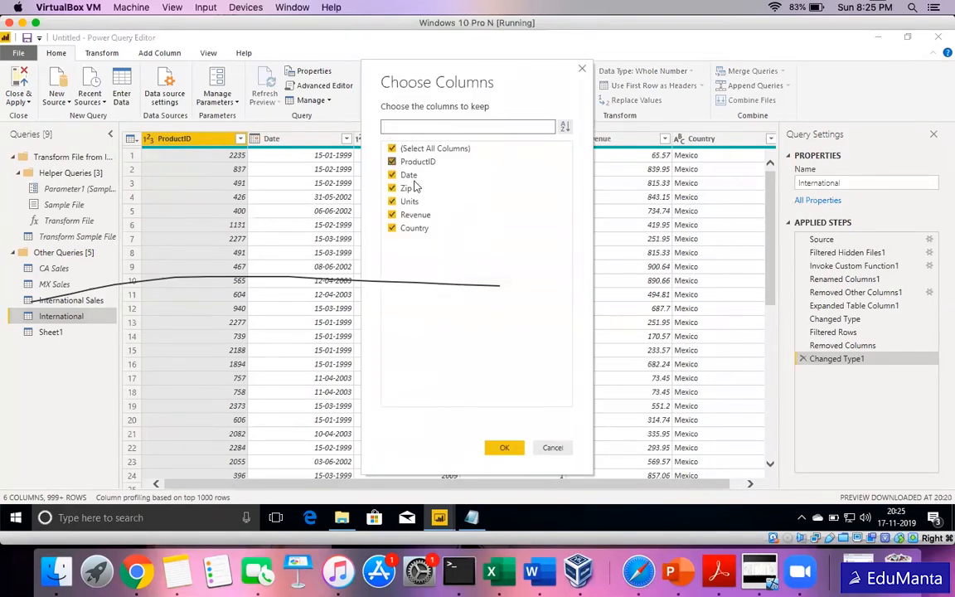
click(410, 219)
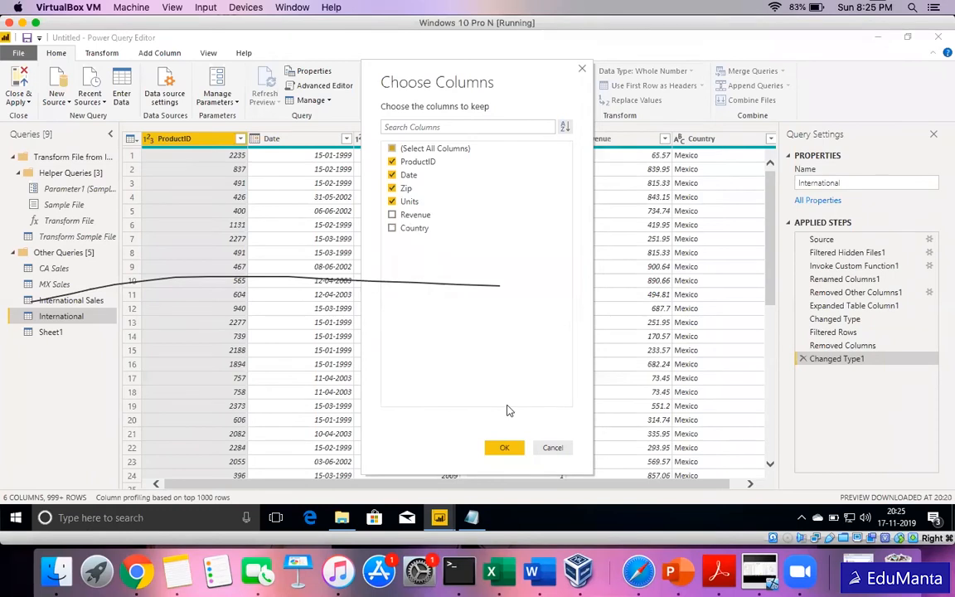
click(504, 448)
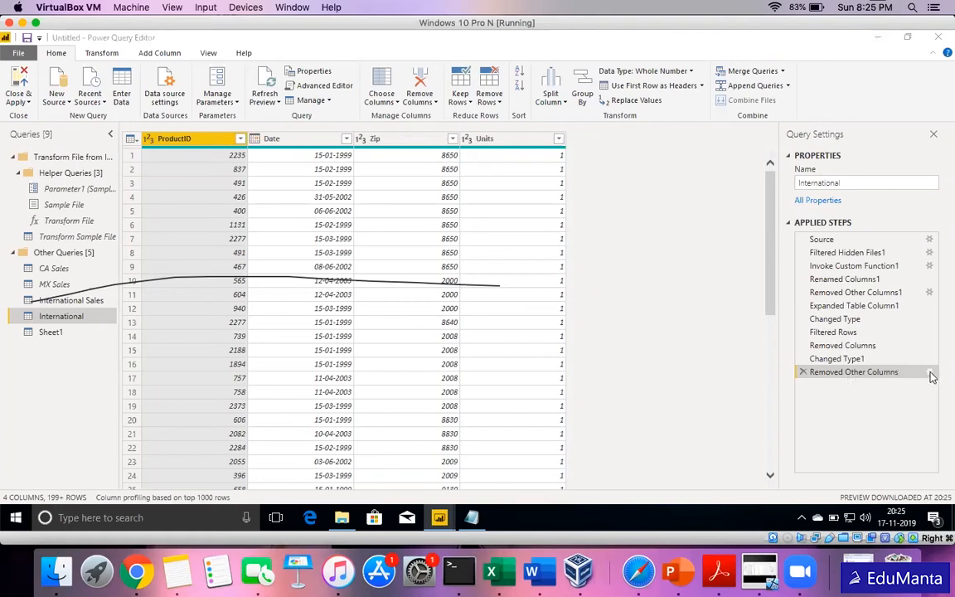
- Include Revenue and Country again in the International query's column selection, and delete that column-selection step
click(930, 373)
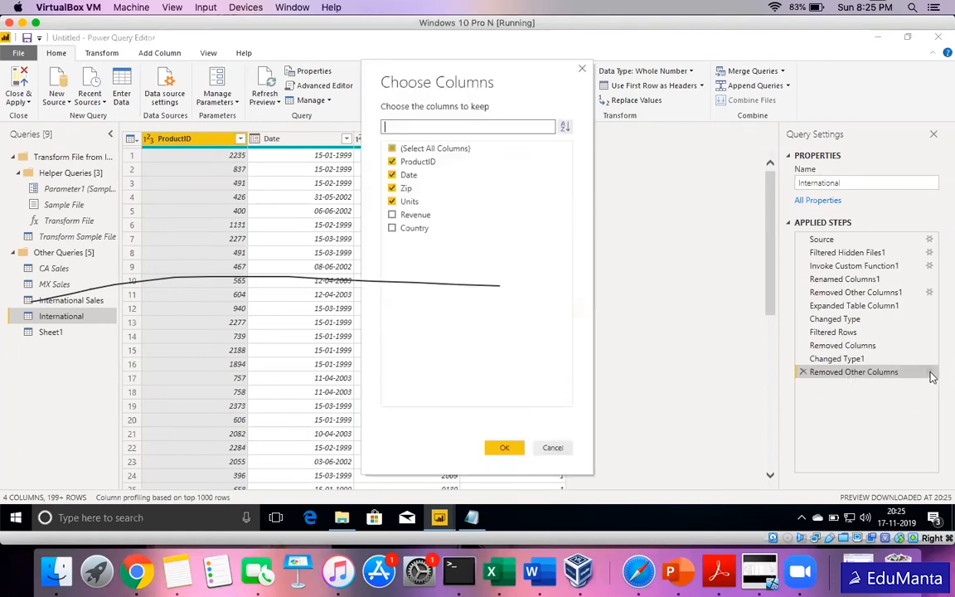
click(392, 215)
click(392, 228)
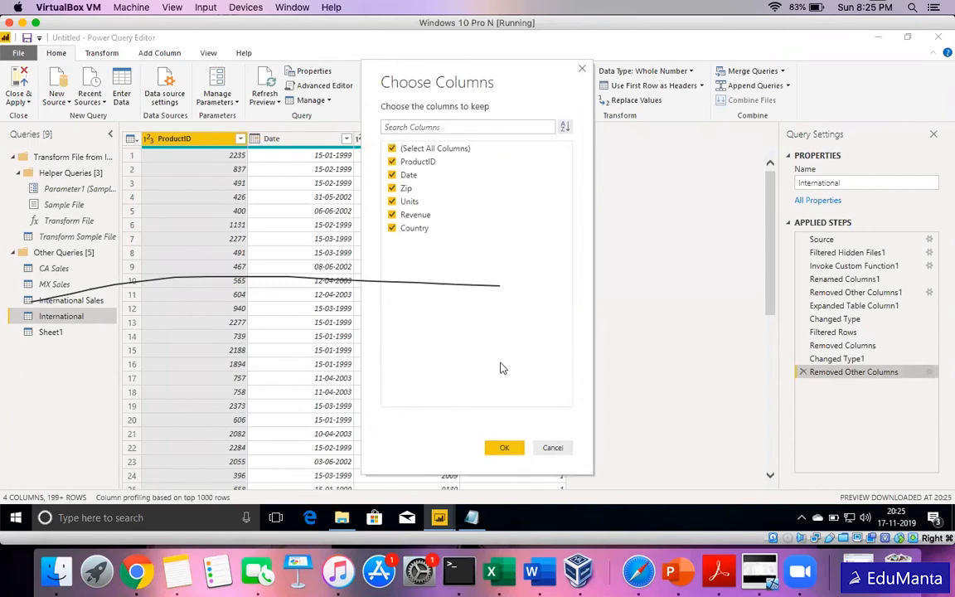
click(497, 446)
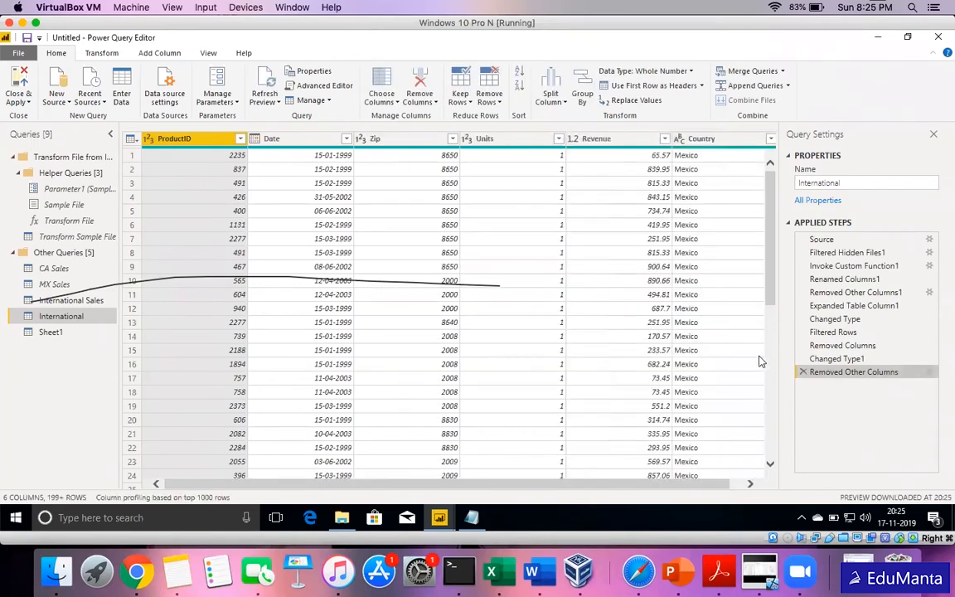
click(803, 373)
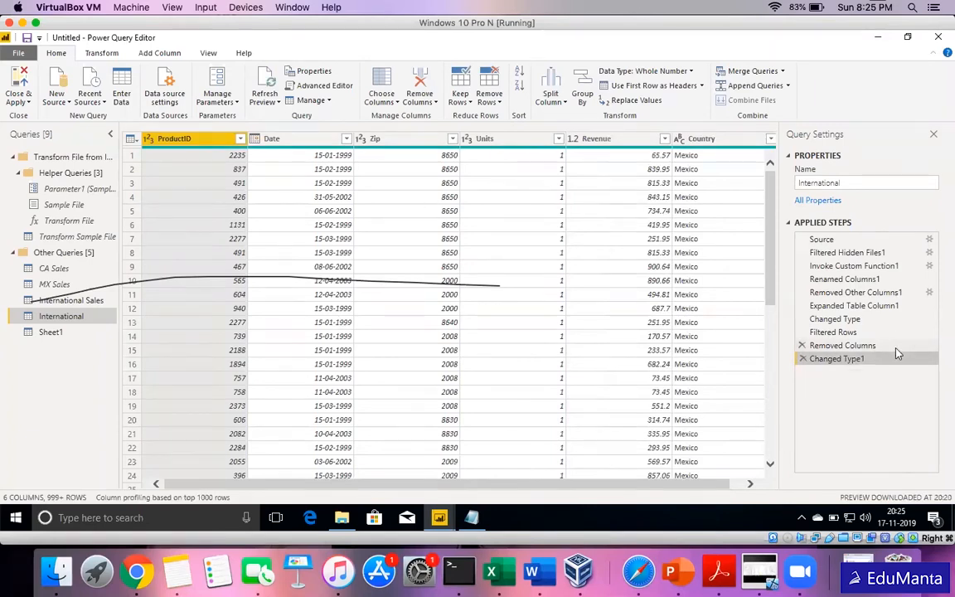
- Examine the data at the International query's applied steps, from Source to the last type change, and the options for the table expansion step
click(879, 333)
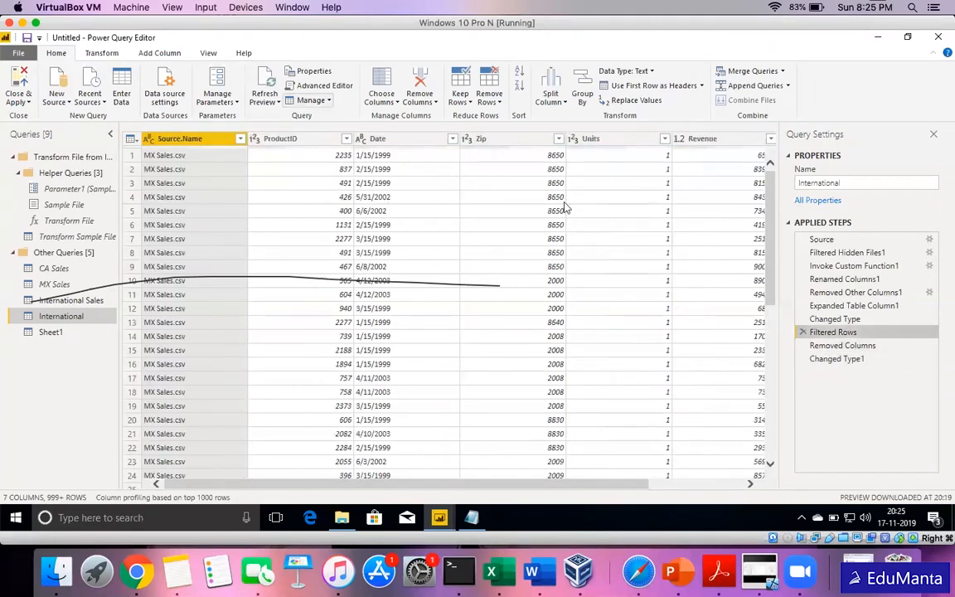
click(842, 320)
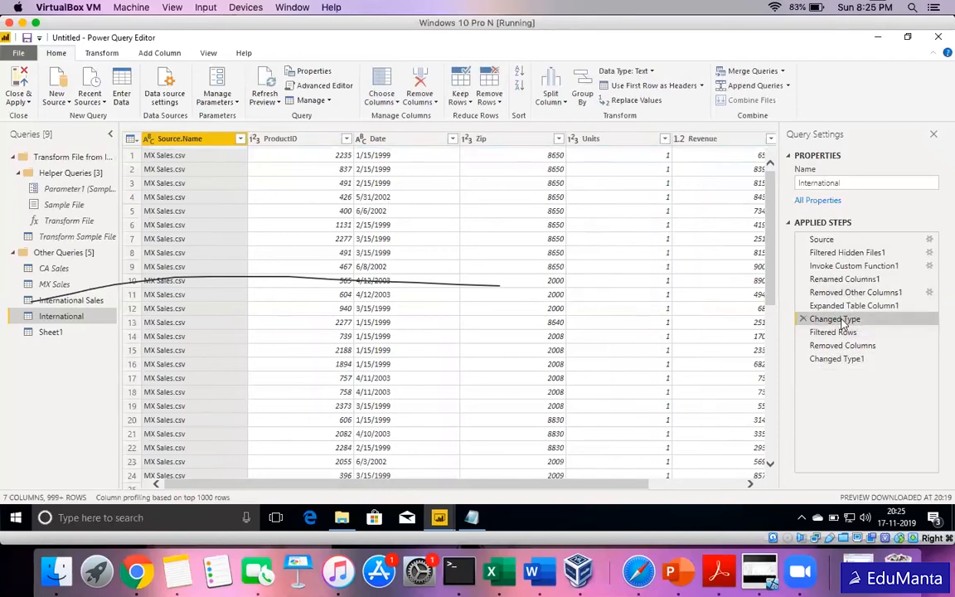
click(856, 307)
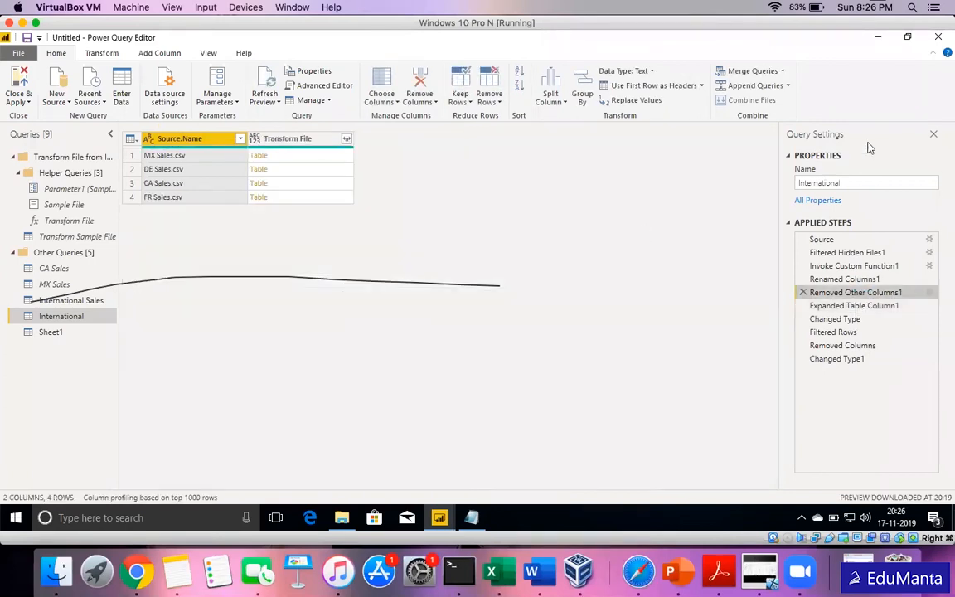
click(852, 240)
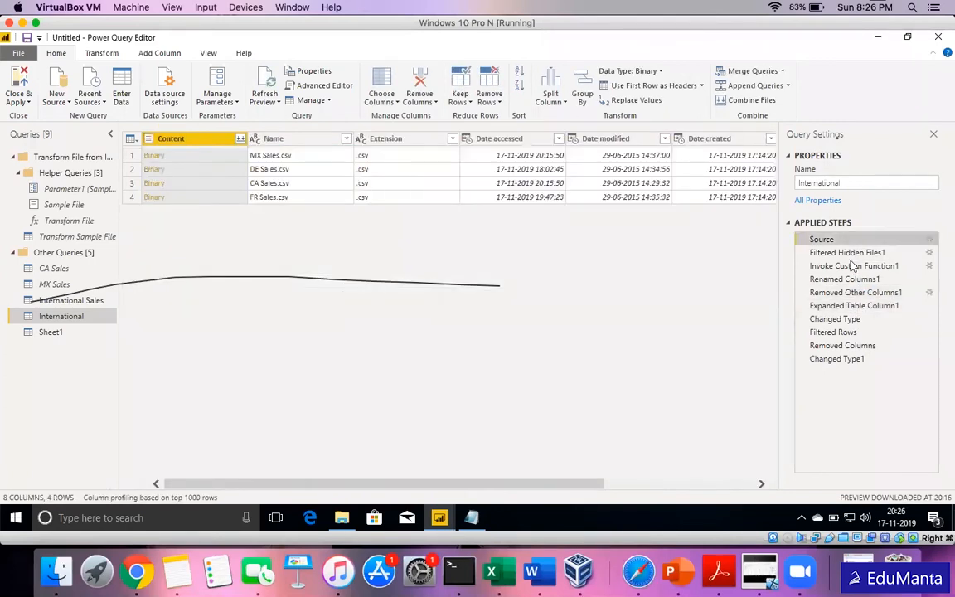
click(850, 265)
click(854, 292)
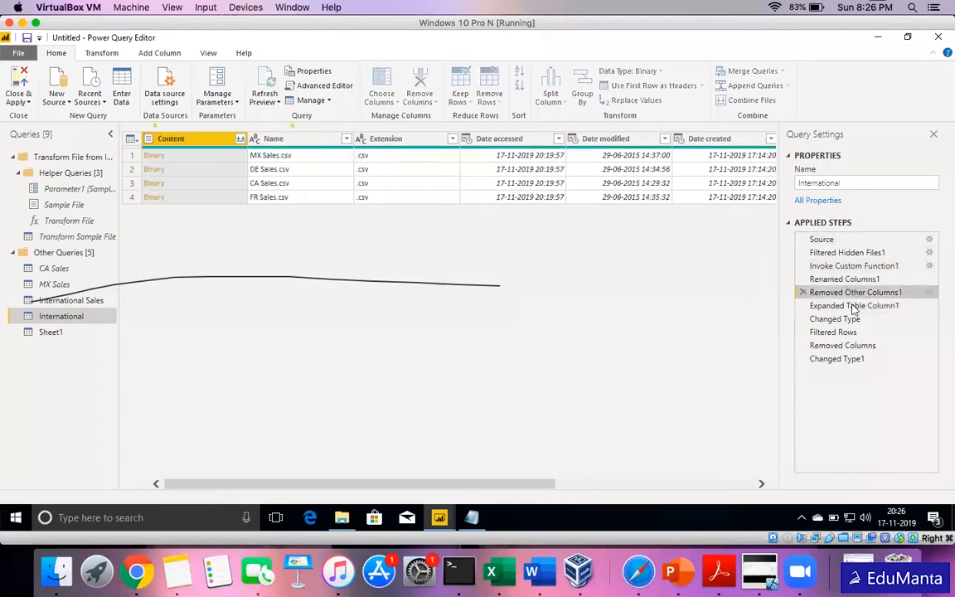
click(854, 306)
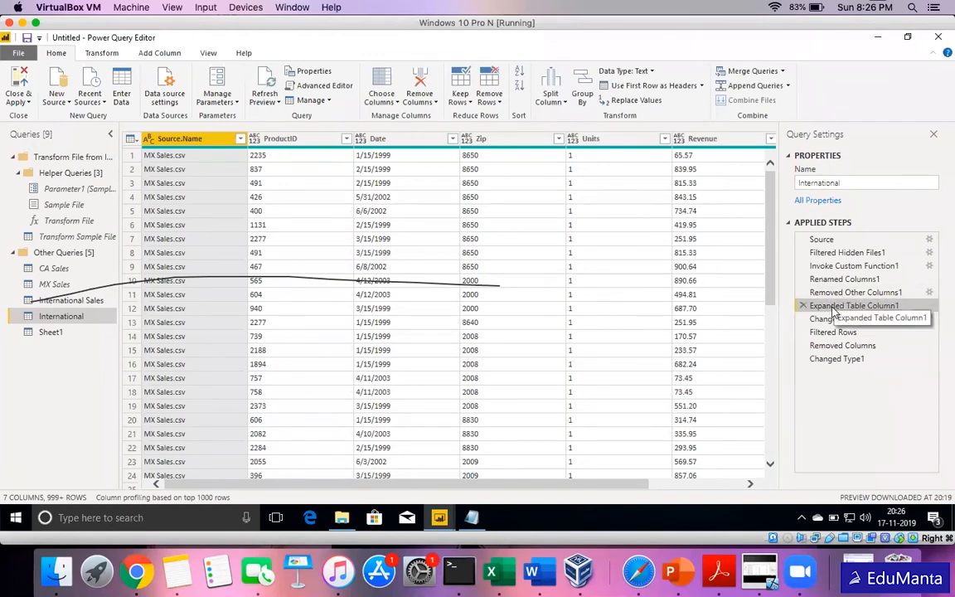
right_click(835, 309)
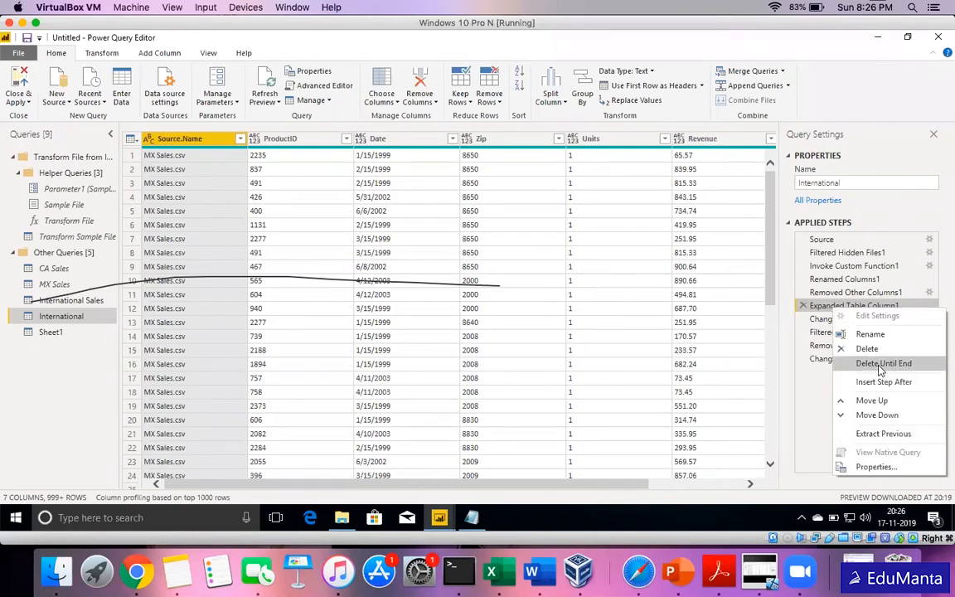
click(809, 388)
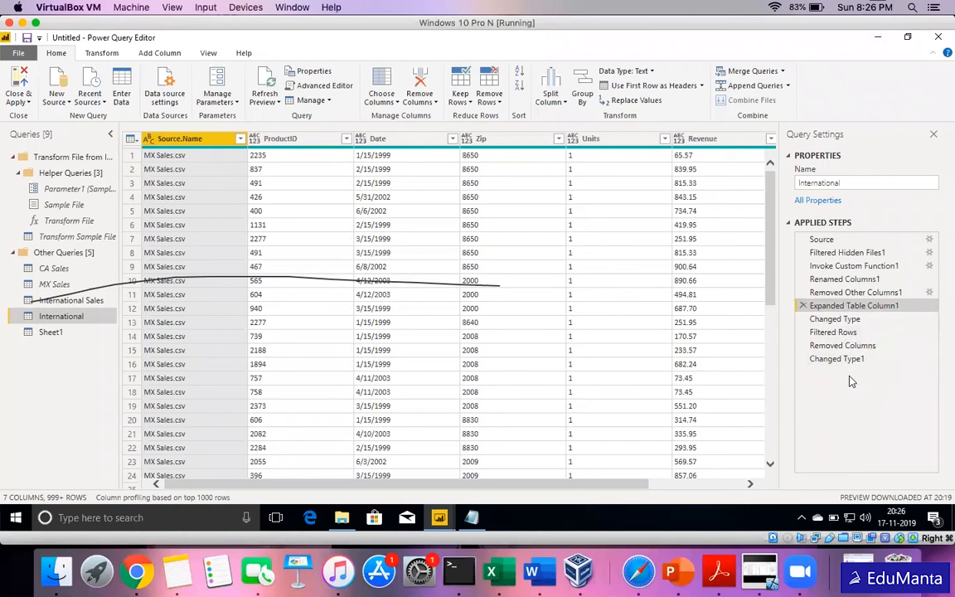
click(842, 361)
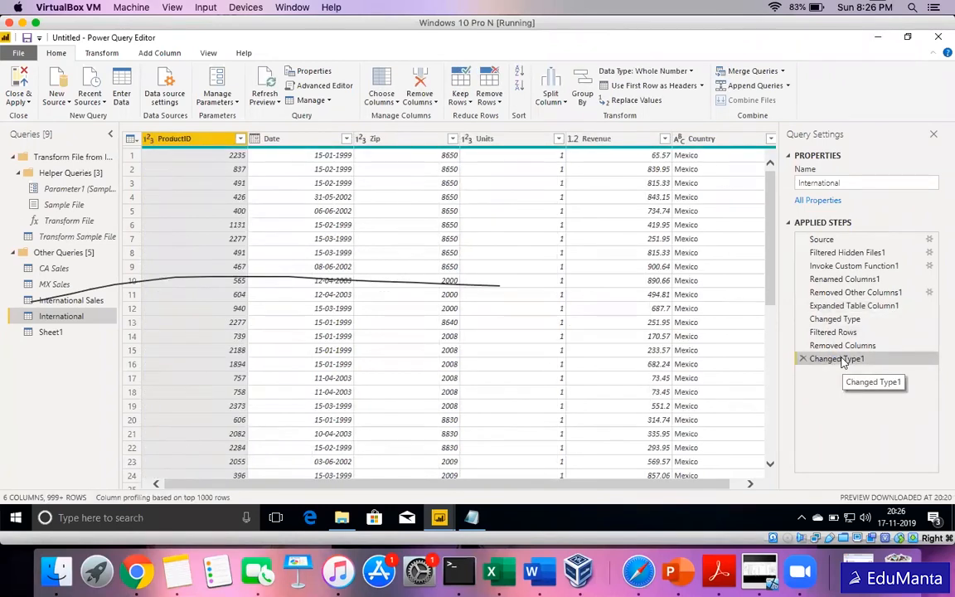
click(875, 282)
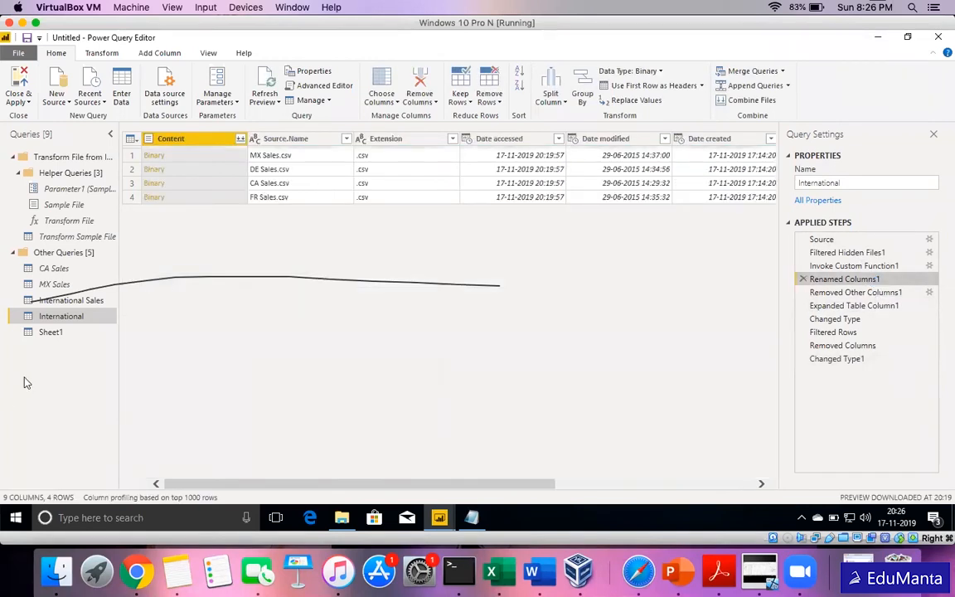
click(76, 332)
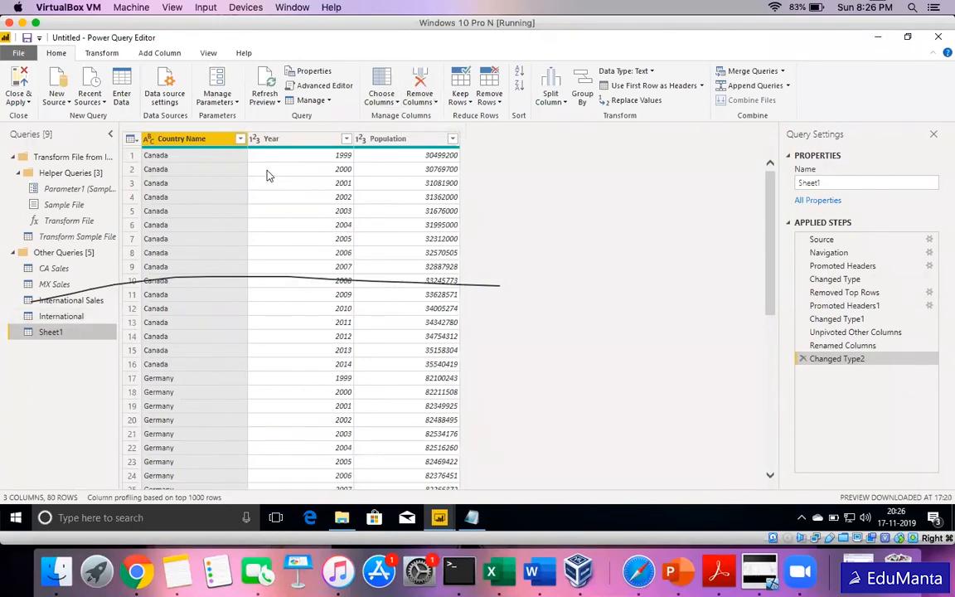
click(467, 106)
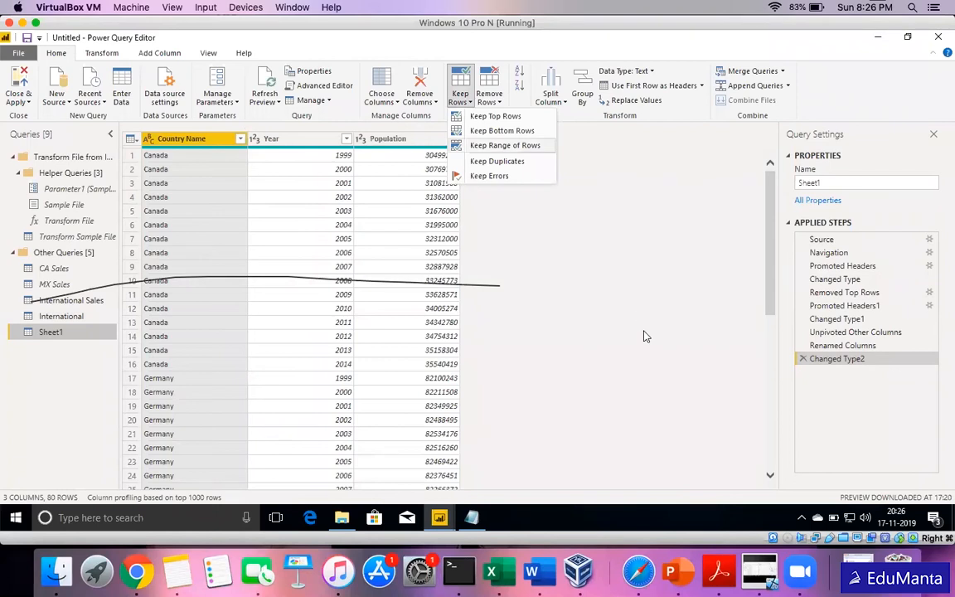
click(602, 320)
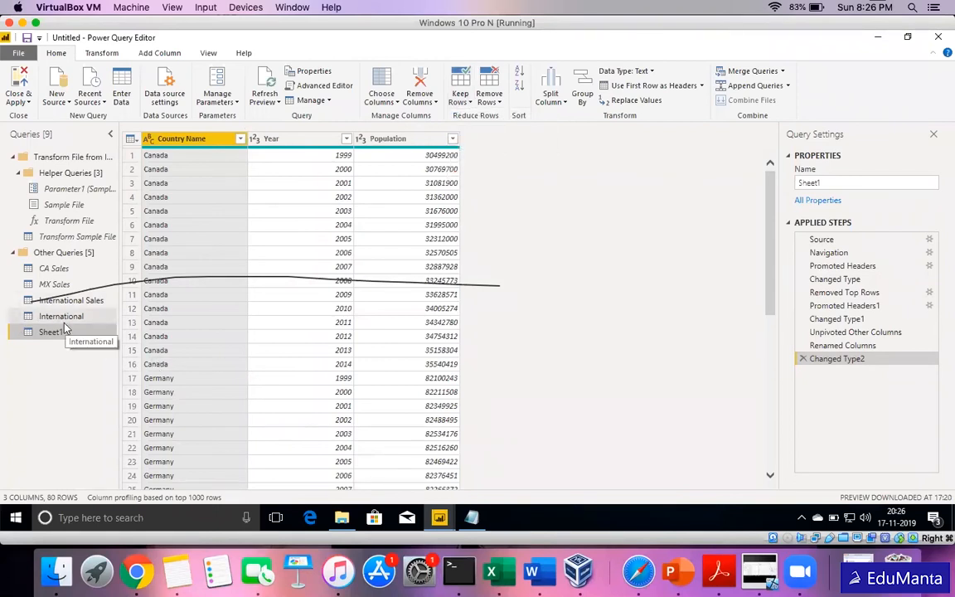
click(462, 100)
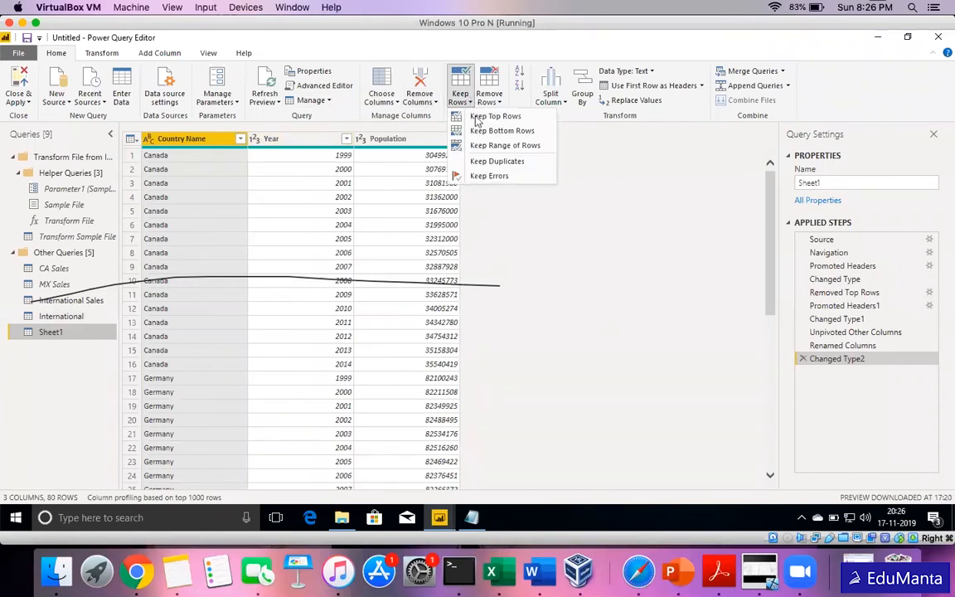
click(475, 121)
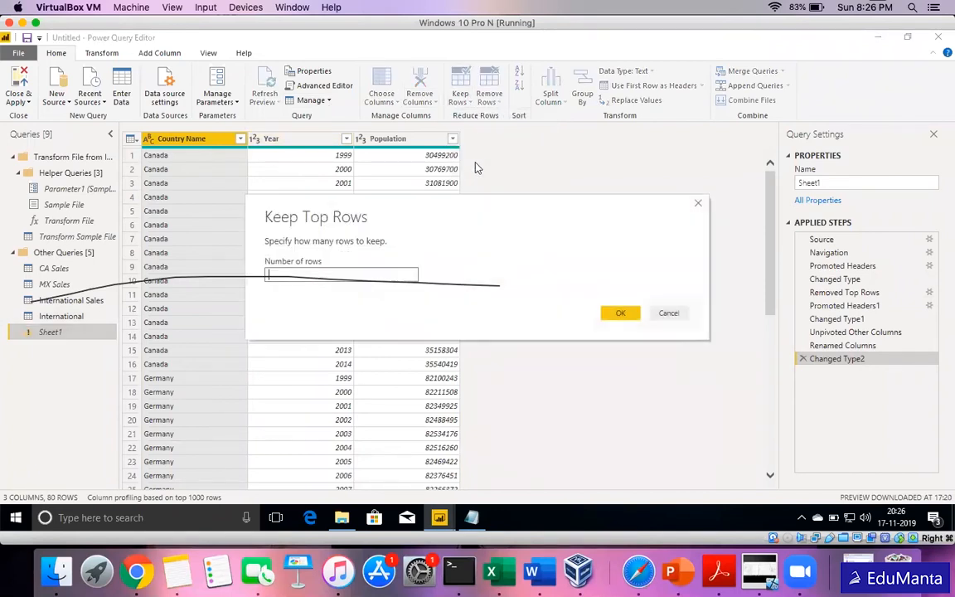
click(668, 314)
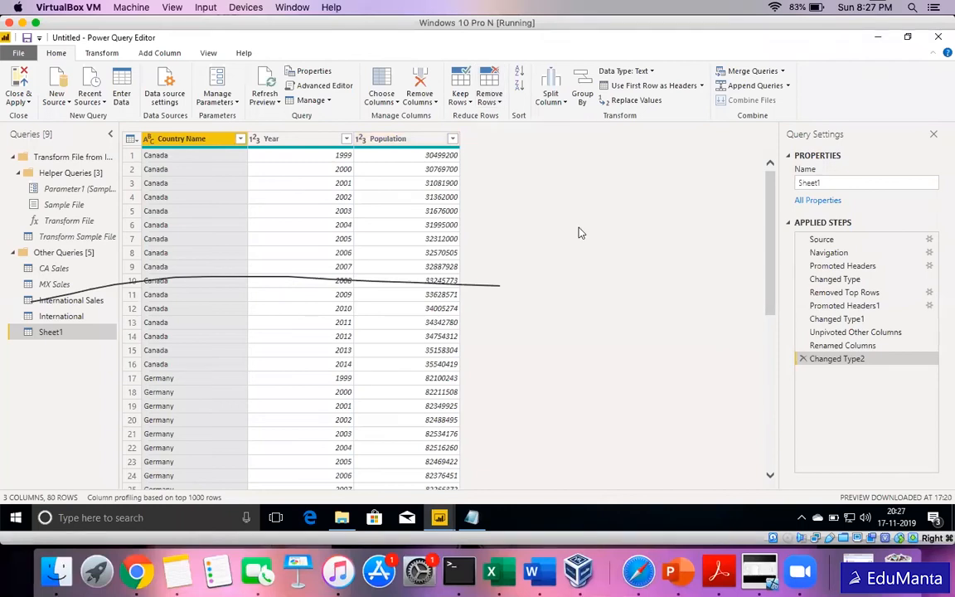
- Split the Sheet1 query's Country Name column by number of characters, using 3 characters, once, as far left as possible
click(544, 100)
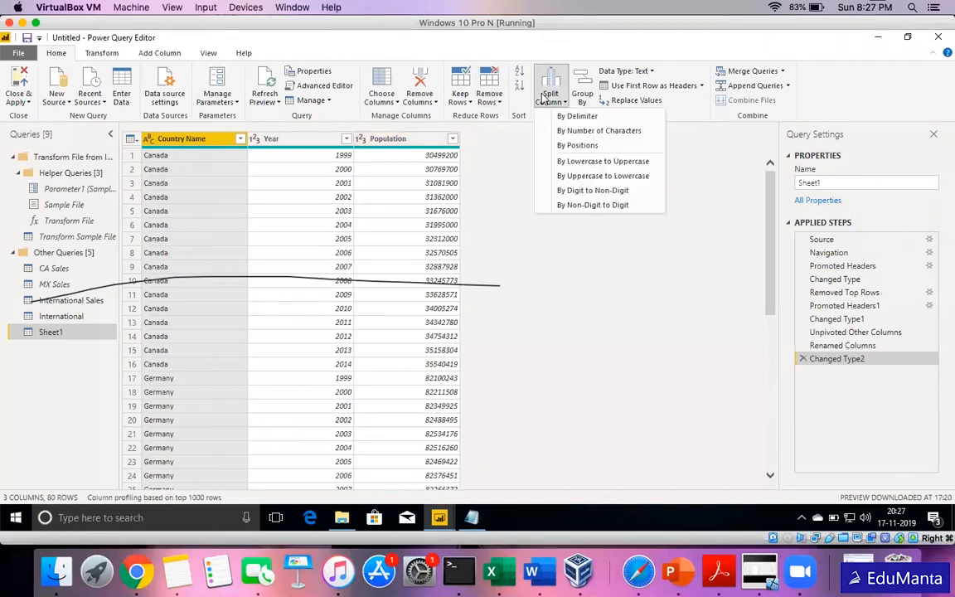
click(181, 139)
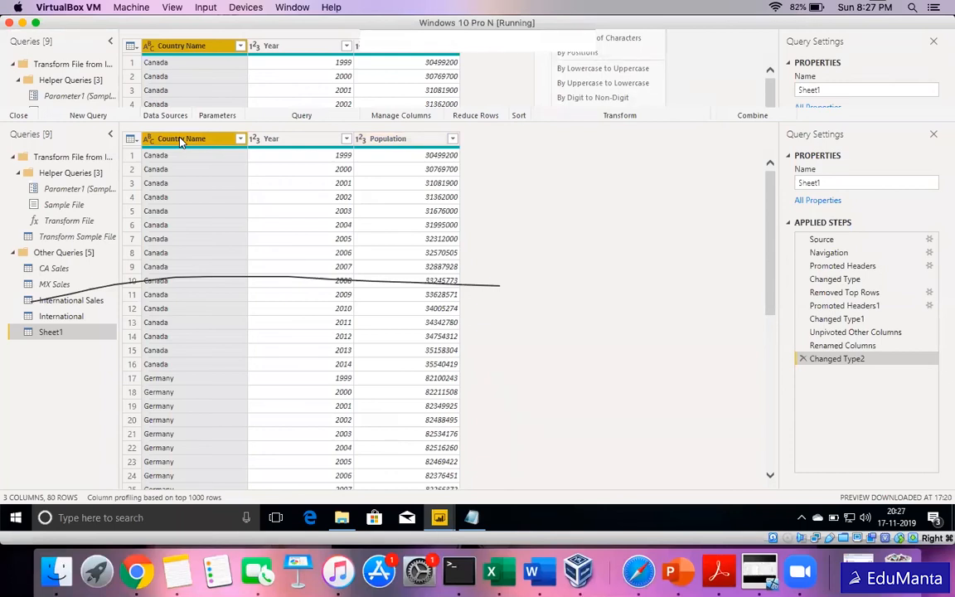
click(551, 98)
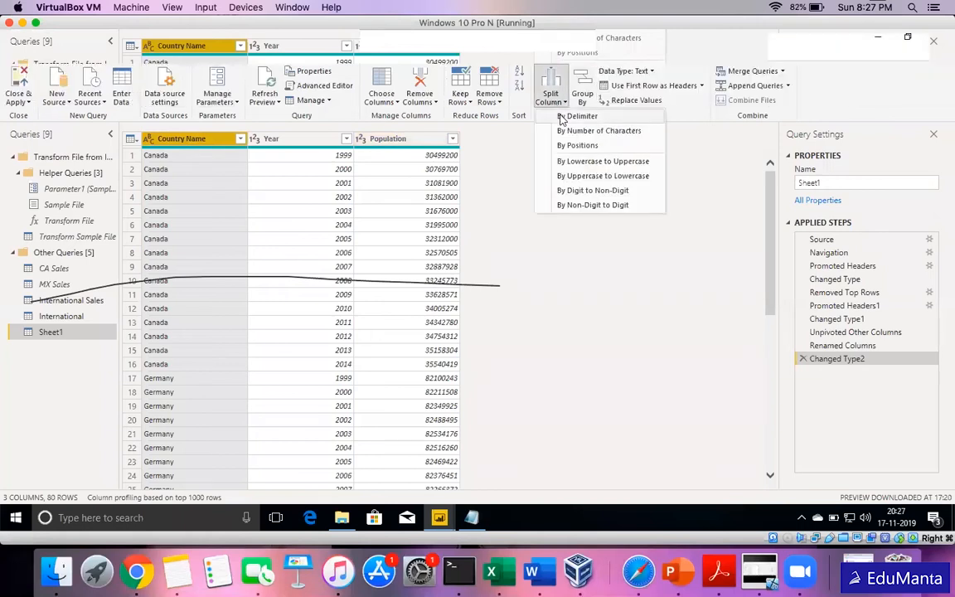
click(609, 131)
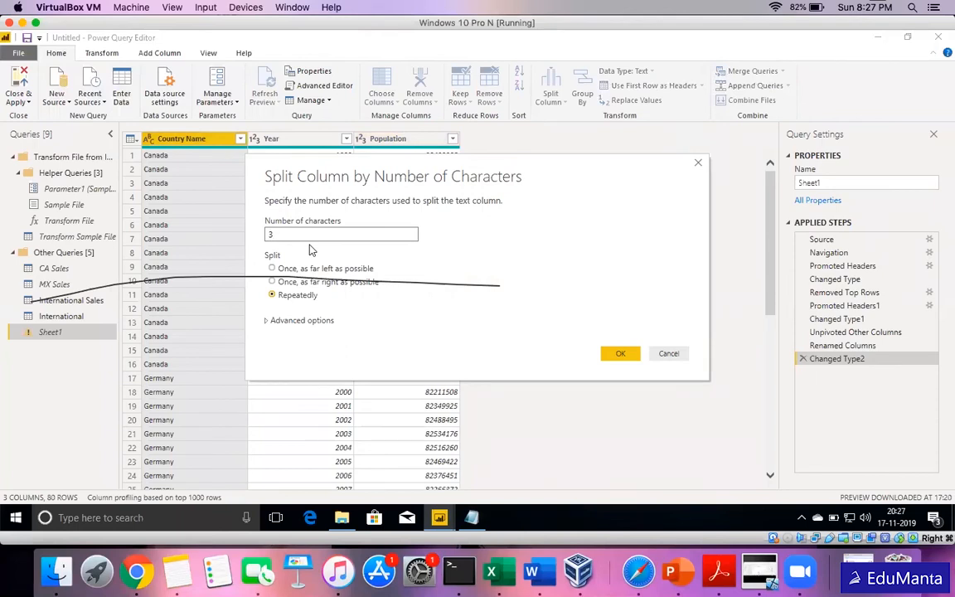
click(296, 269)
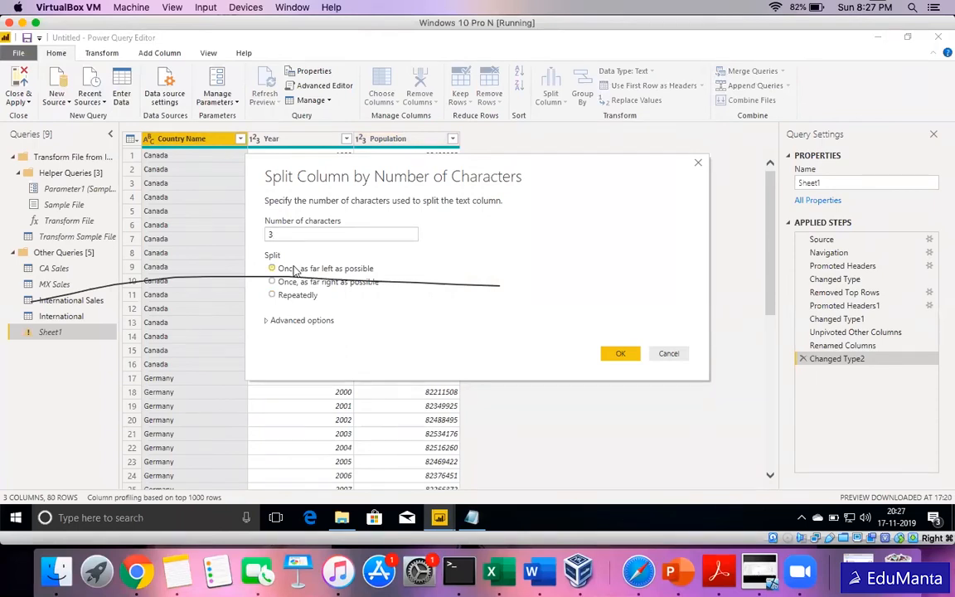
click(620, 354)
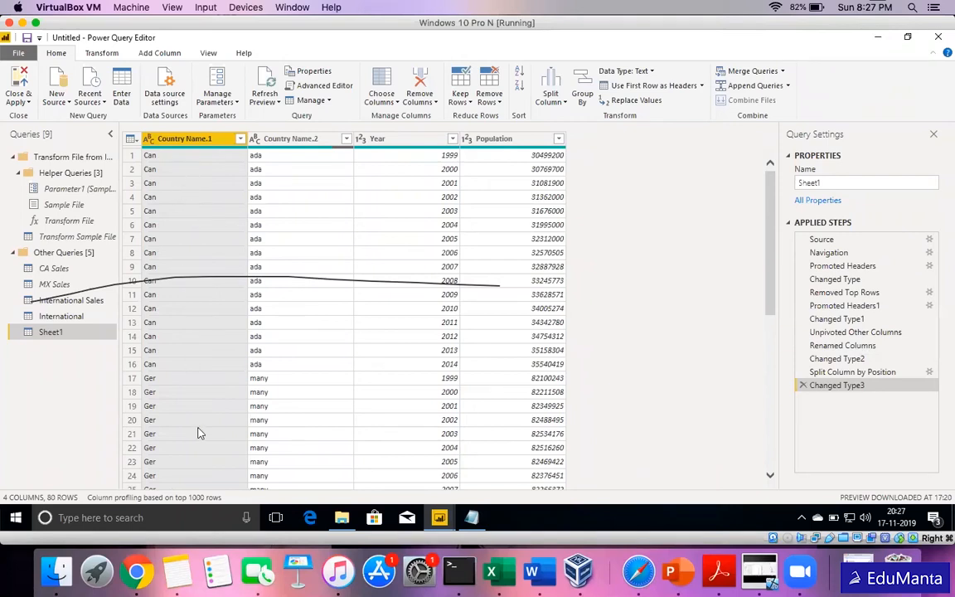
- Delete the Changed Type3 and Split Column by Position steps from Sheet1, and duplicate the Country Name column
click(802, 386)
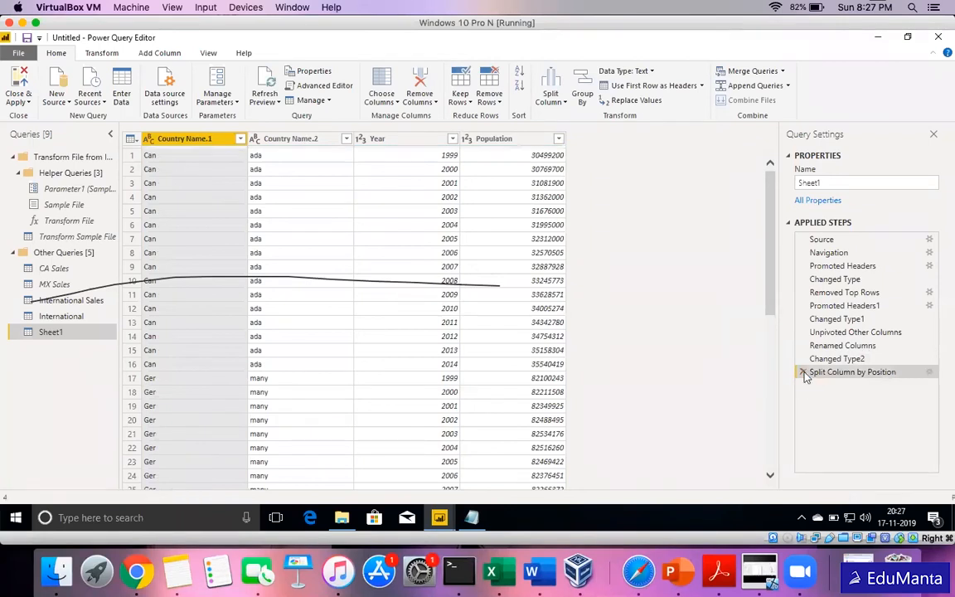
click(804, 373)
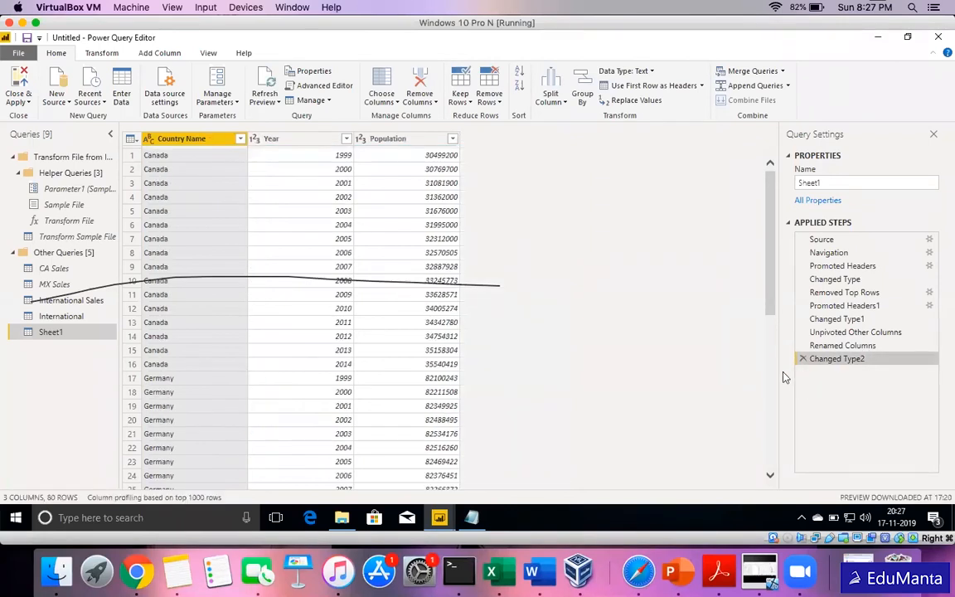
right_click(179, 141)
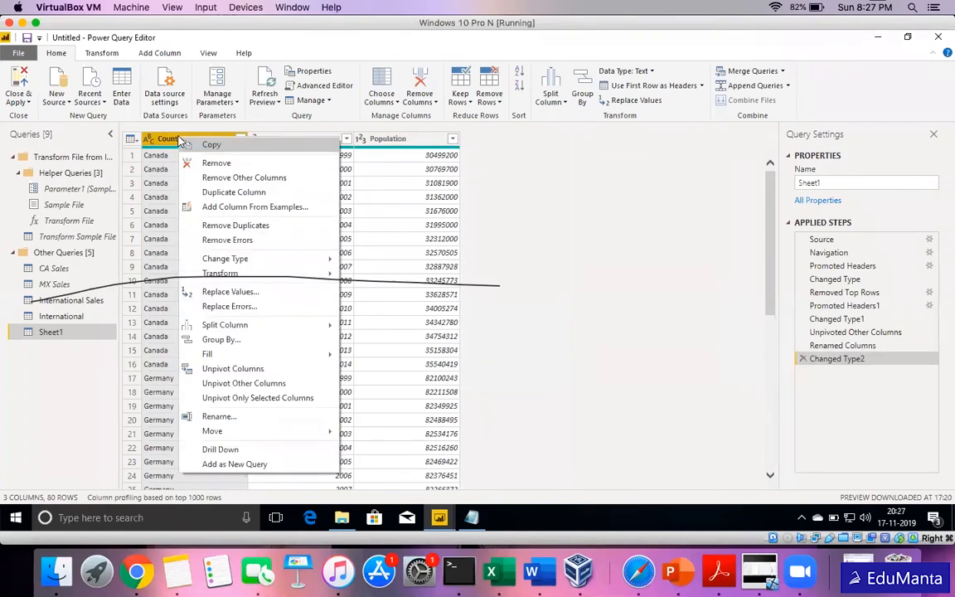
click(214, 192)
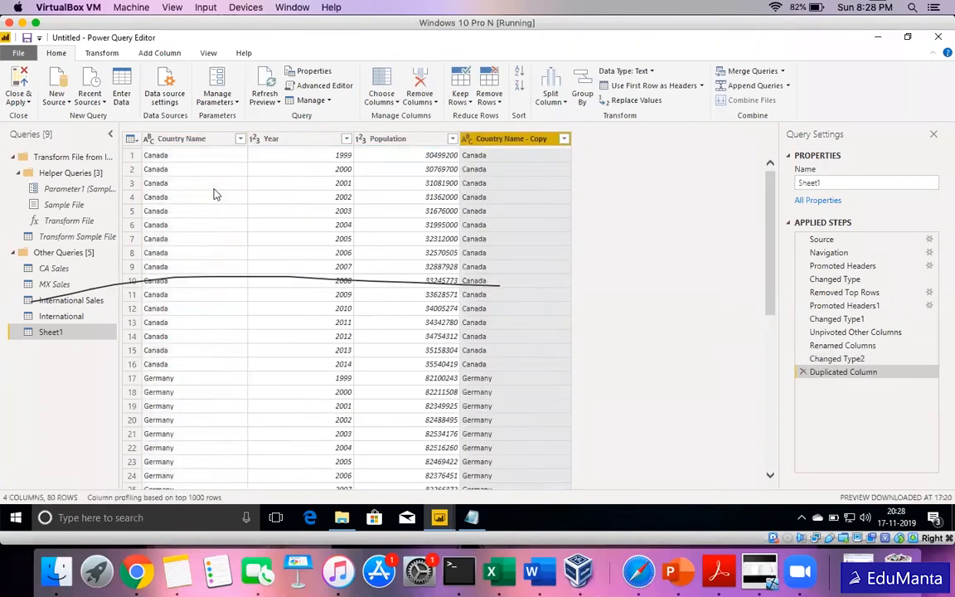
- Extract the first 3 characters of the Country Name - Copy column in place
click(193, 141)
click(496, 138)
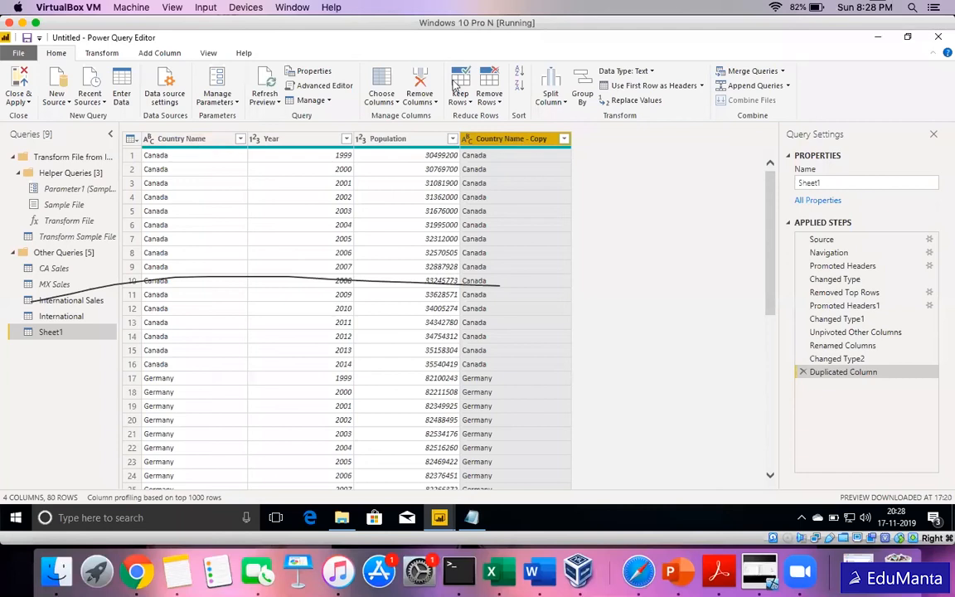
click(116, 55)
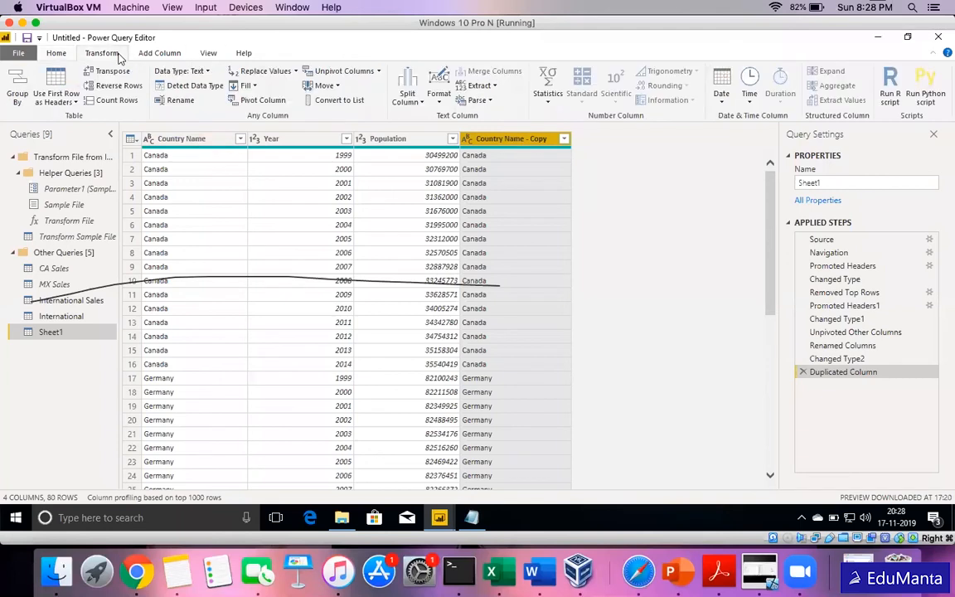
click(489, 91)
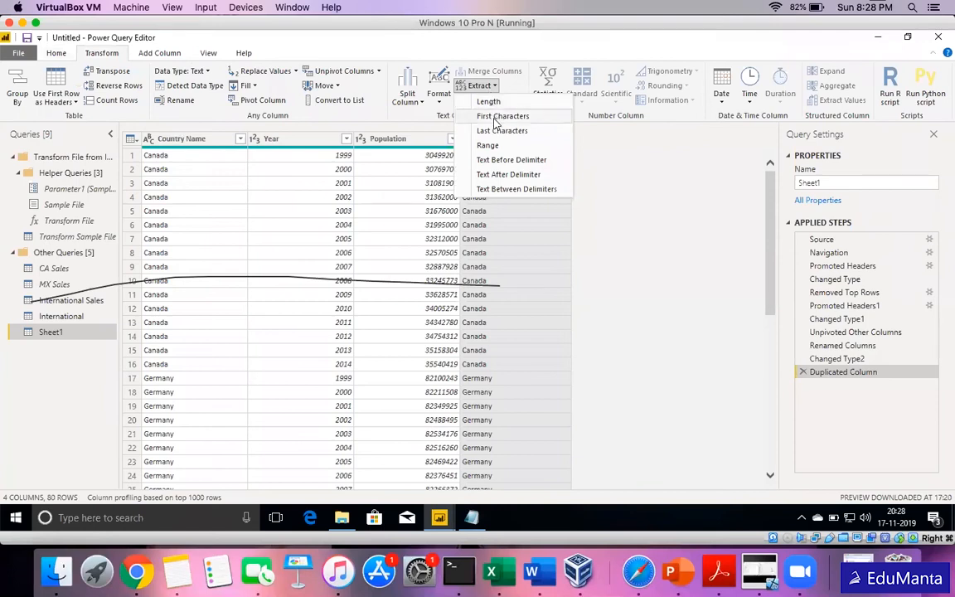
click(495, 119)
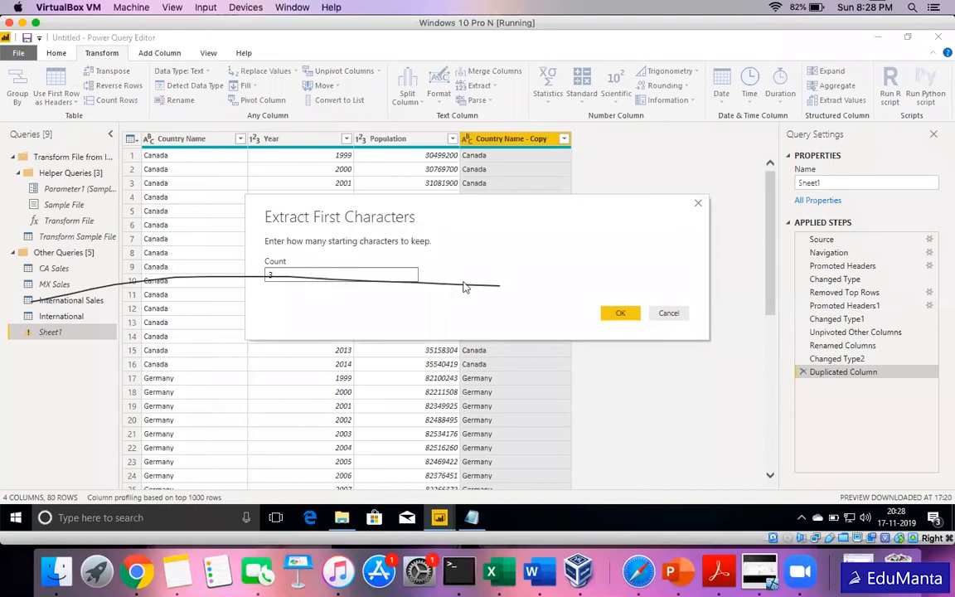
click(616, 312)
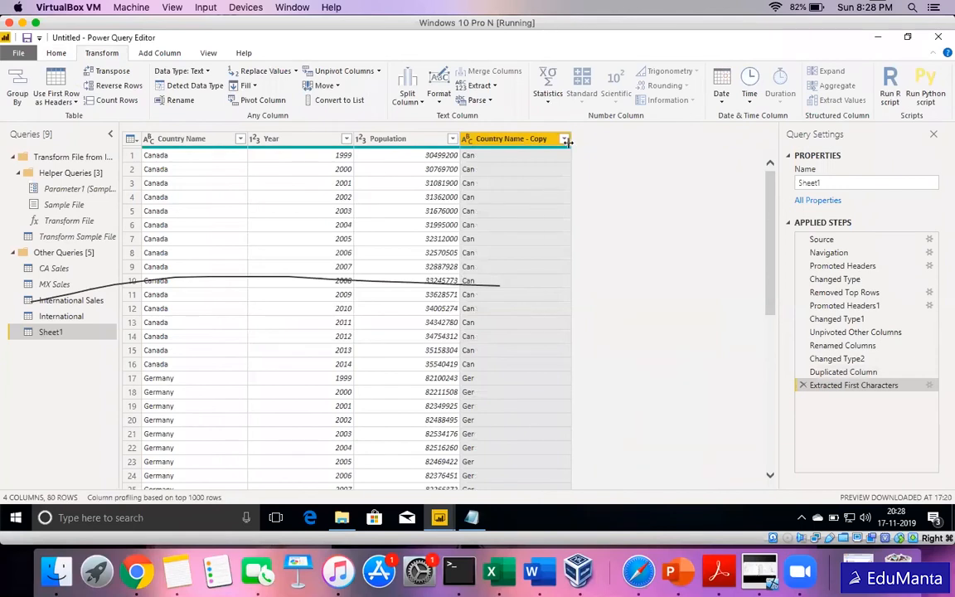
- Rename the Country Name - Copy column to Country Abbr and convert its text to uppercase
double_click(511, 139)
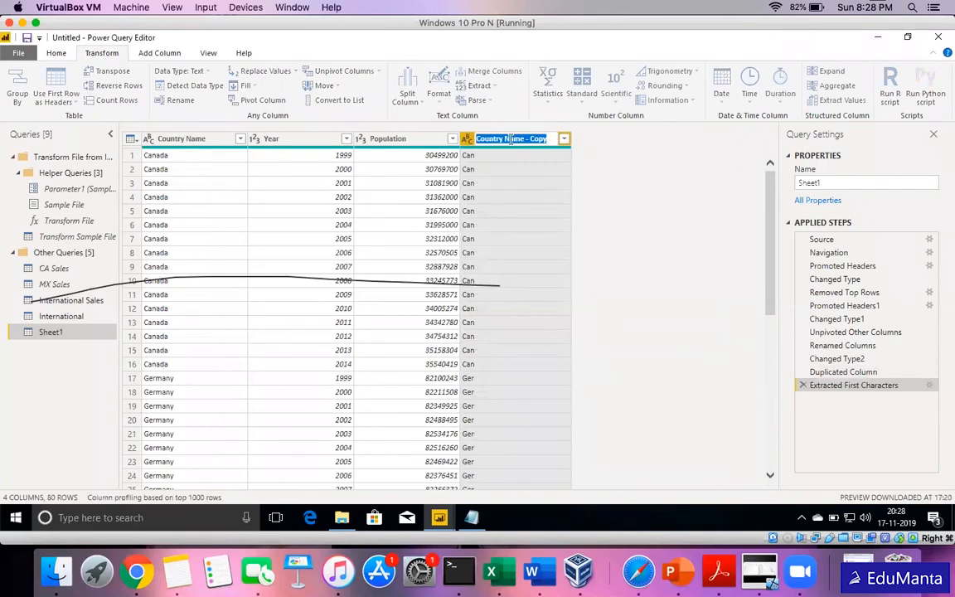
text(Country Abbr)
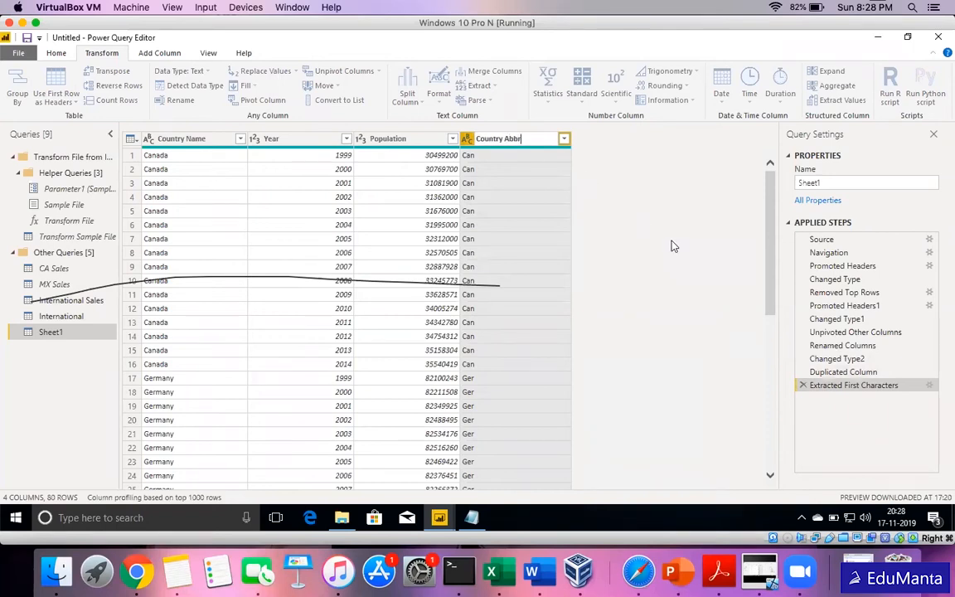
key(Return)
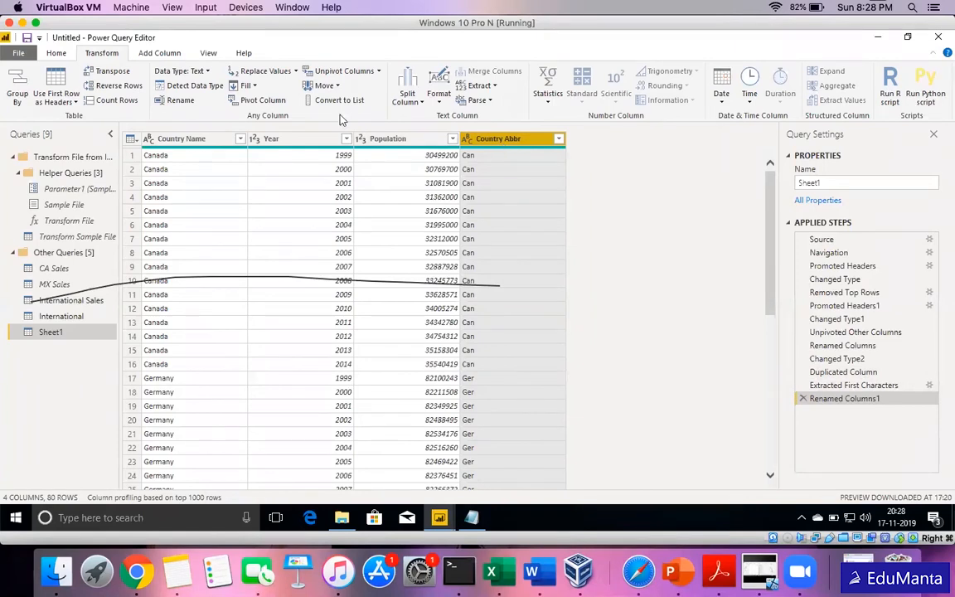
click(440, 91)
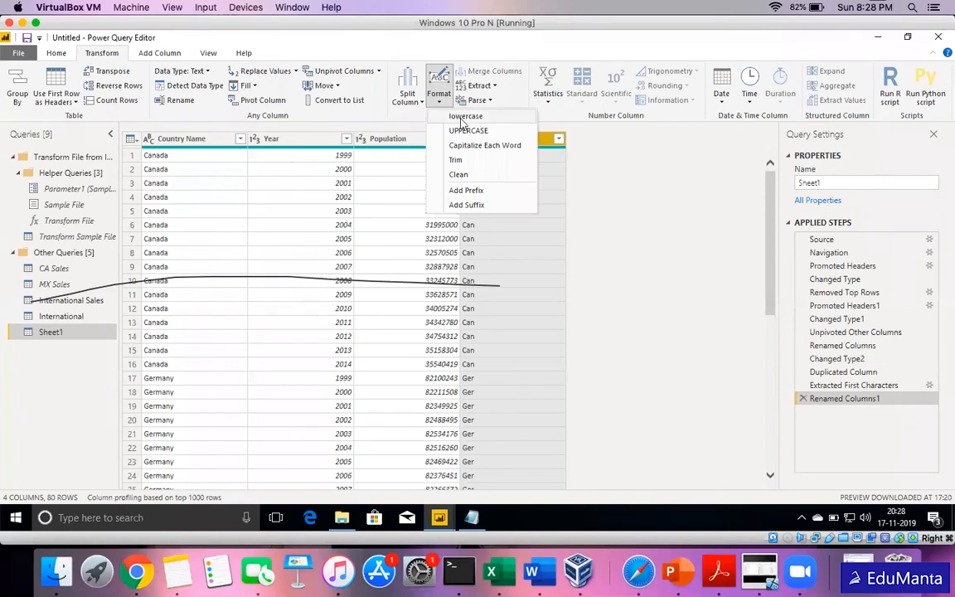
click(464, 130)
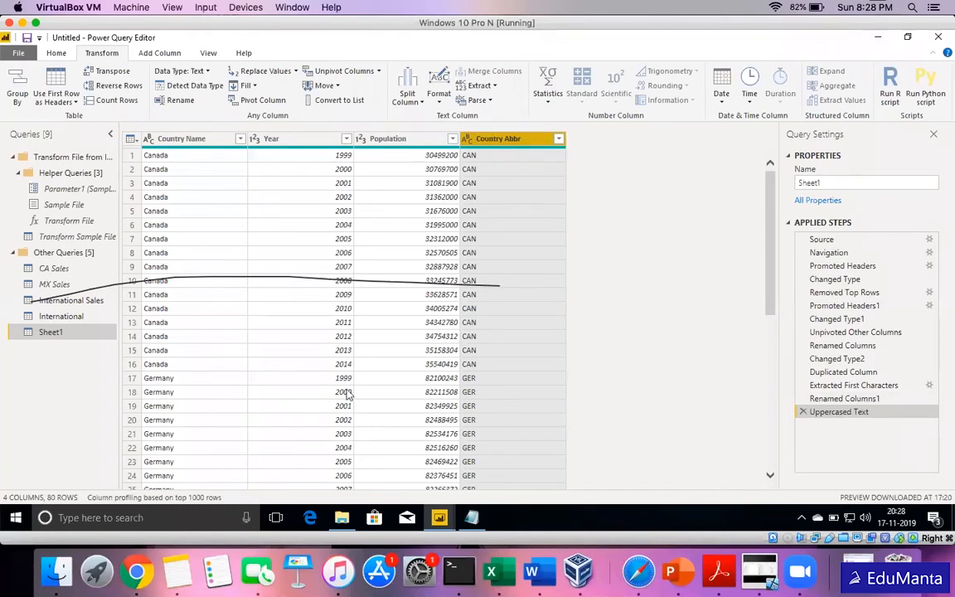
- Filter the Year column to exclude 1999 and 2000
click(345, 142)
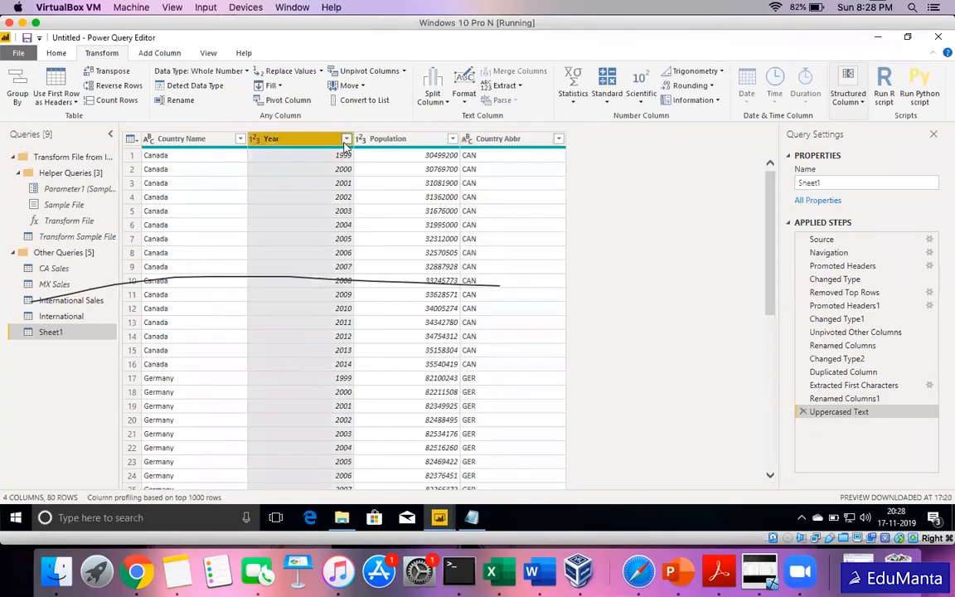
click(345, 142)
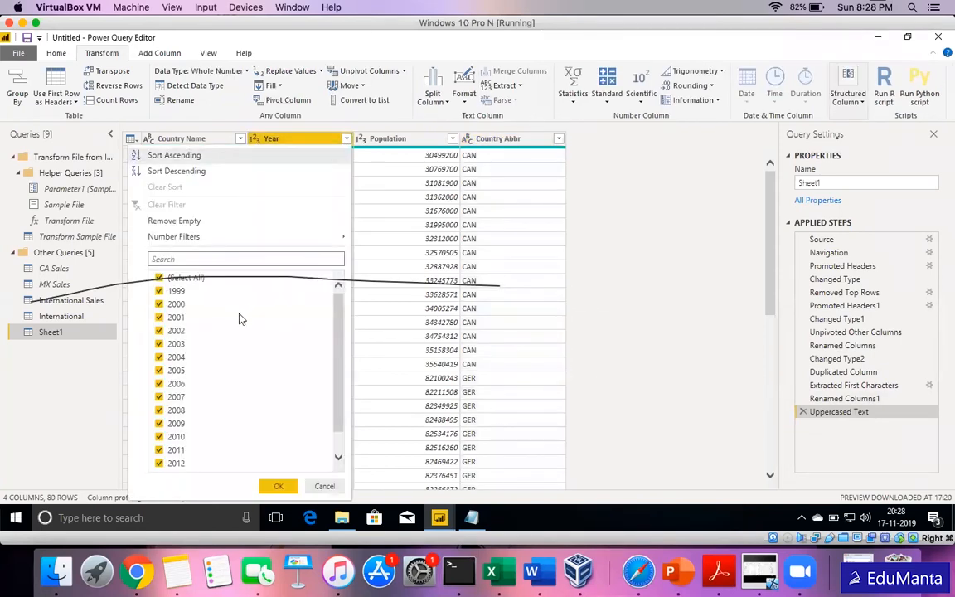
click(174, 293)
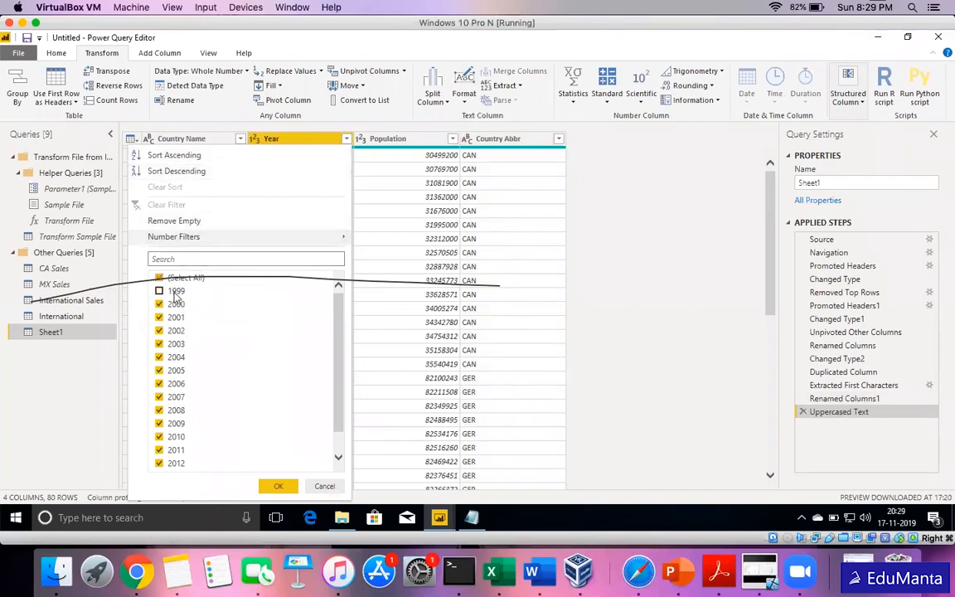
click(176, 304)
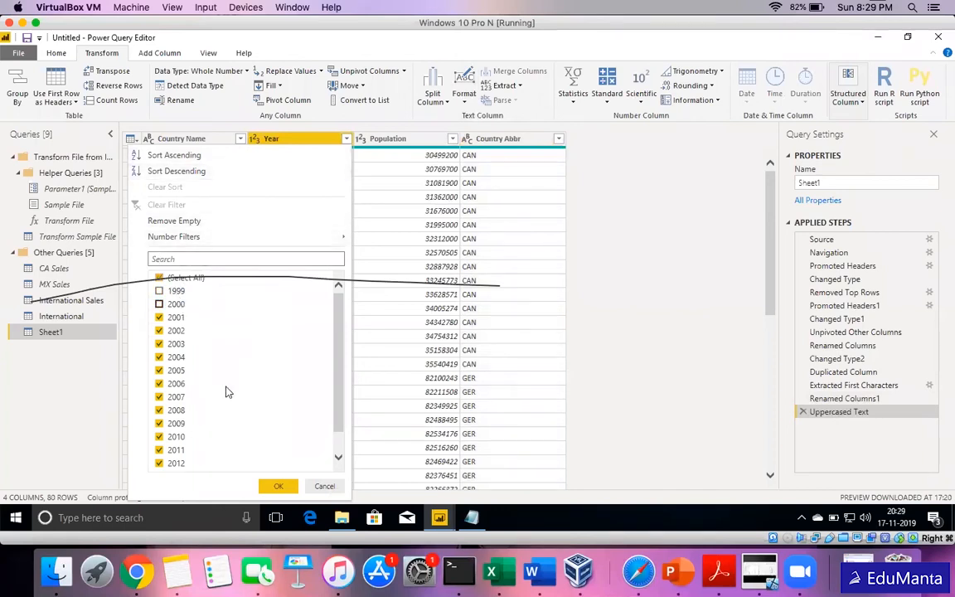
click(273, 486)
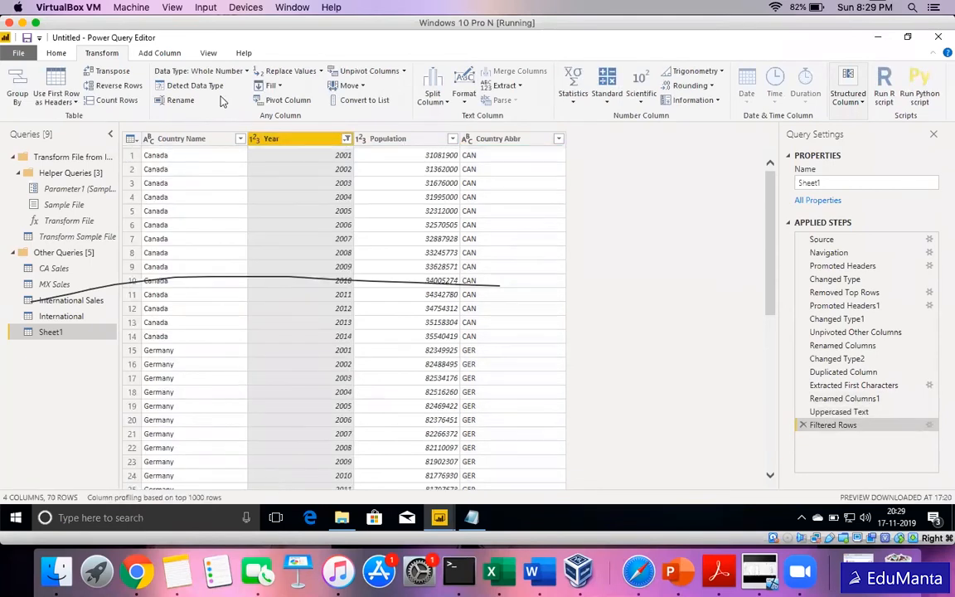
- Examine the number filters offered for the Year column and the text filters for the Country Abbr column
click(348, 140)
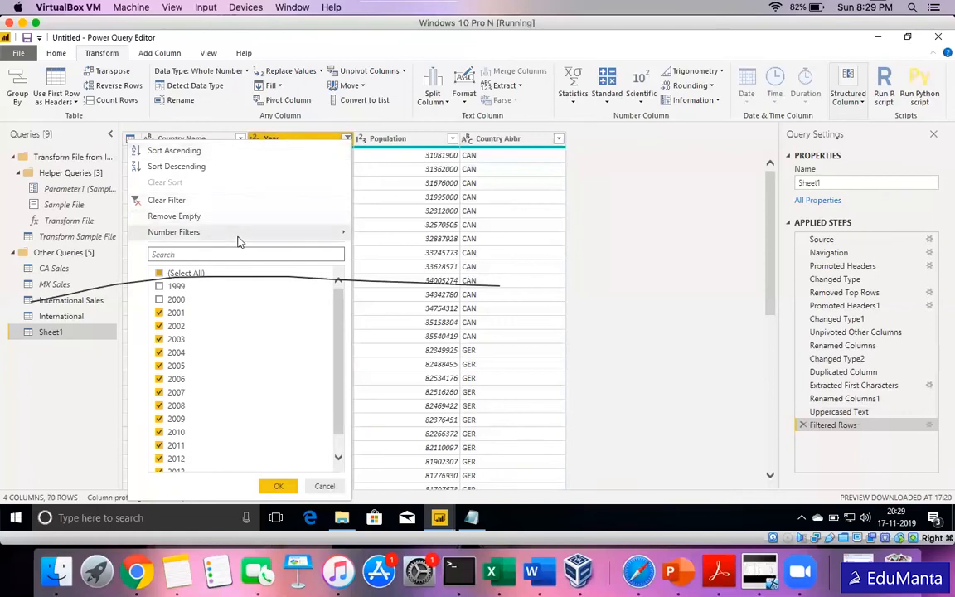
mouse_move(238, 240)
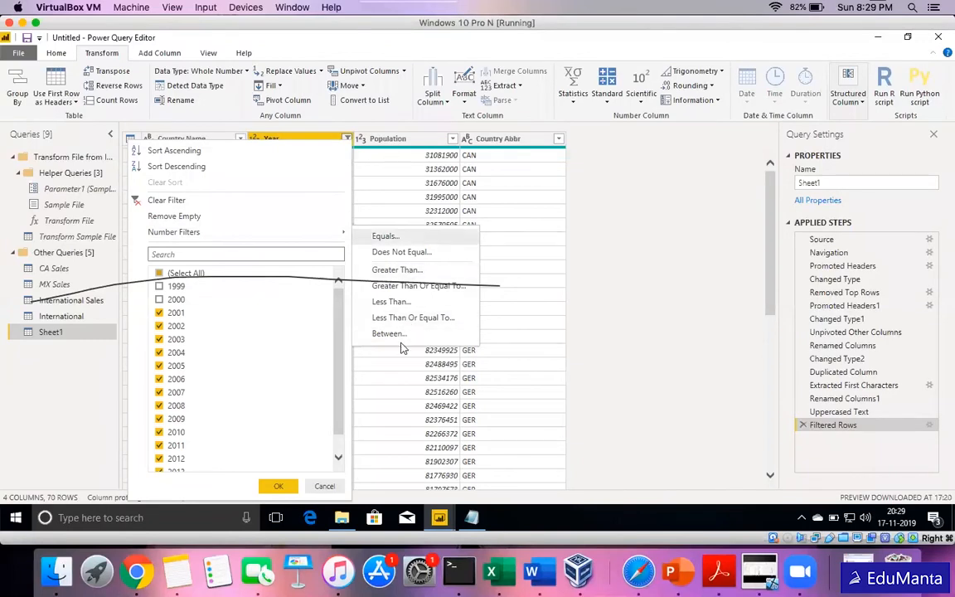
click(580, 246)
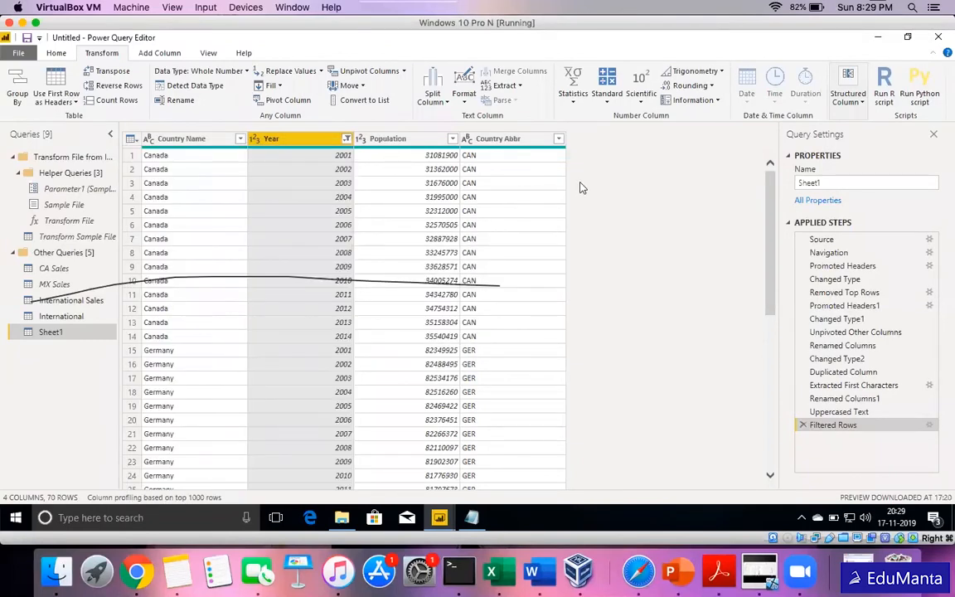
click(560, 140)
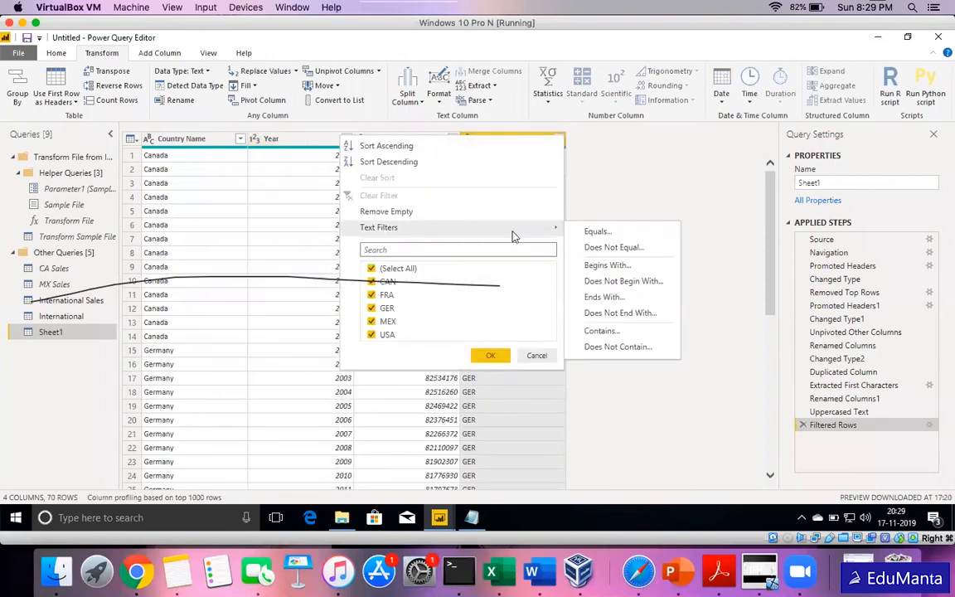
mouse_move(522, 238)
click(651, 169)
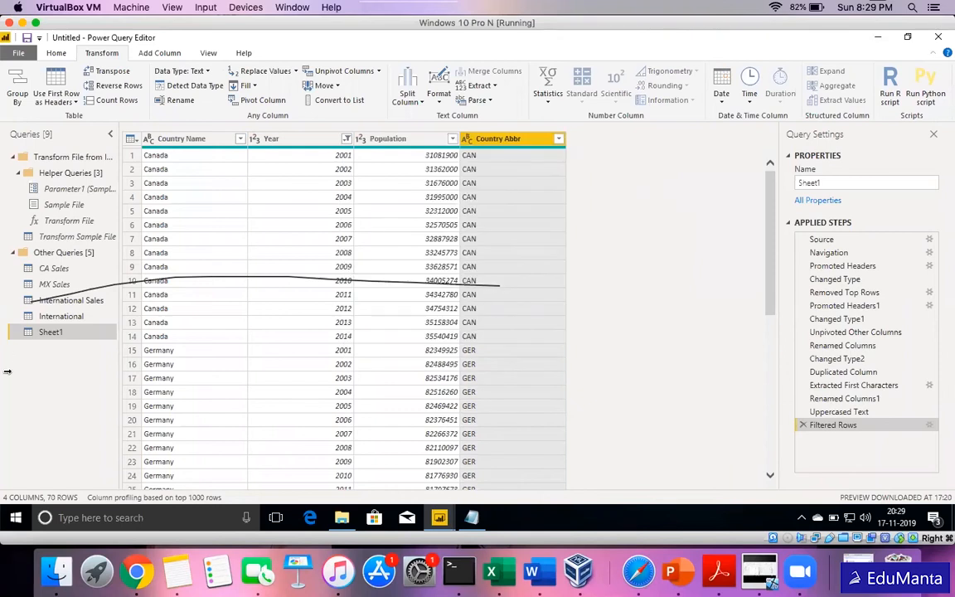
- Examine the In the Previous date filter and its time units for the International query's Date column, without applying it
click(78, 310)
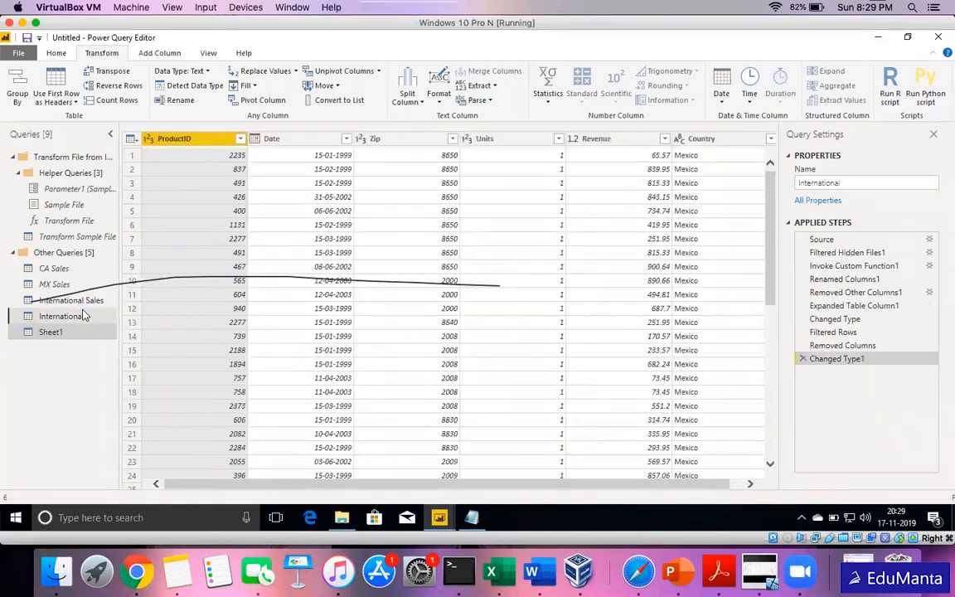
click(347, 140)
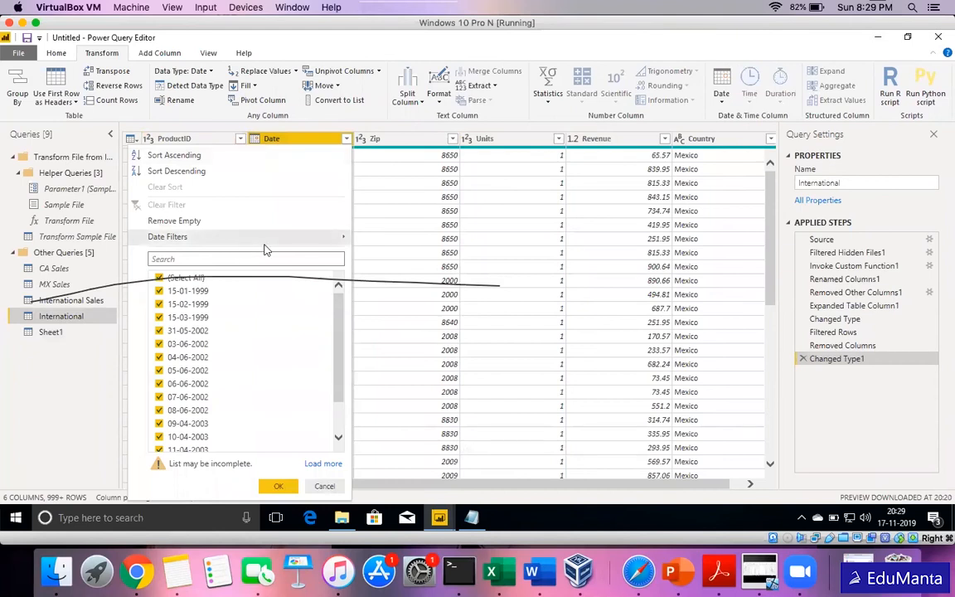
mouse_move(282, 237)
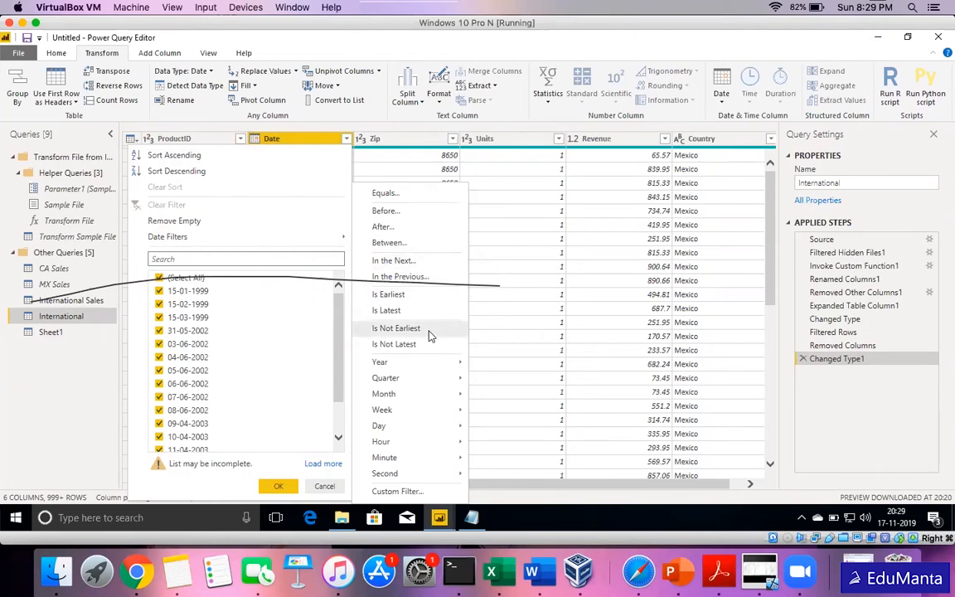
click(433, 279)
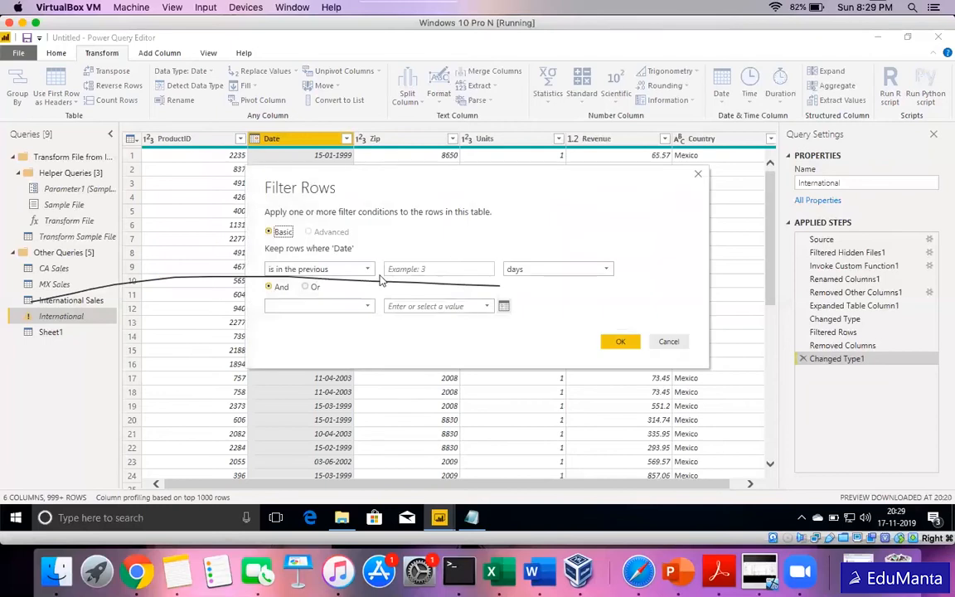
click(539, 271)
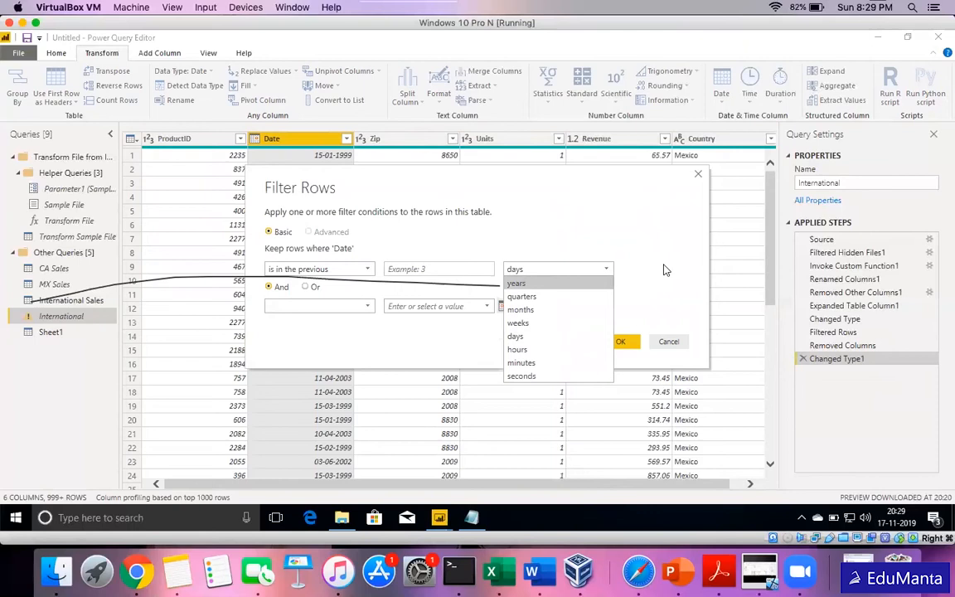
click(668, 341)
click(668, 341)
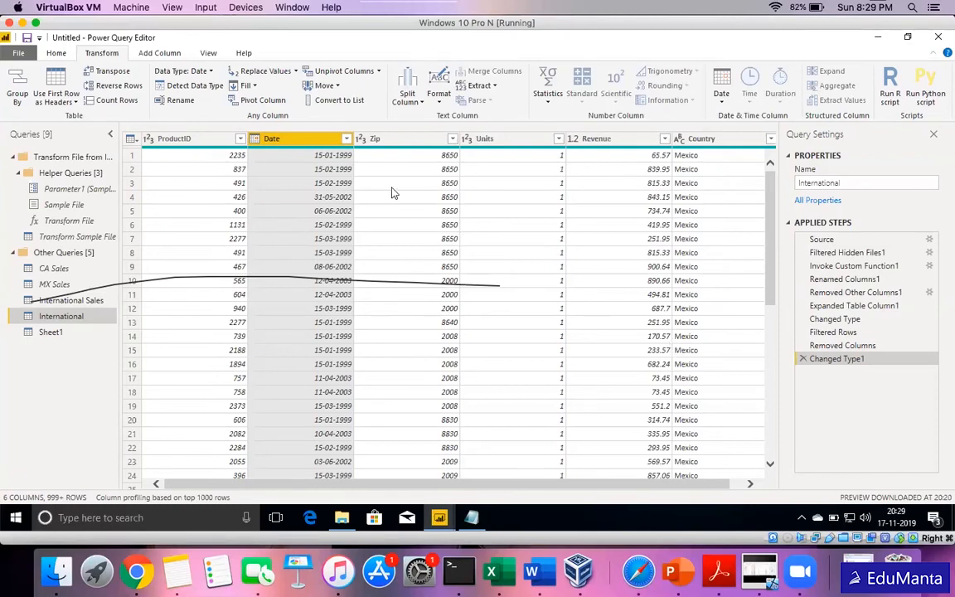
- Review the full list of date filters available for the Date column
click(347, 141)
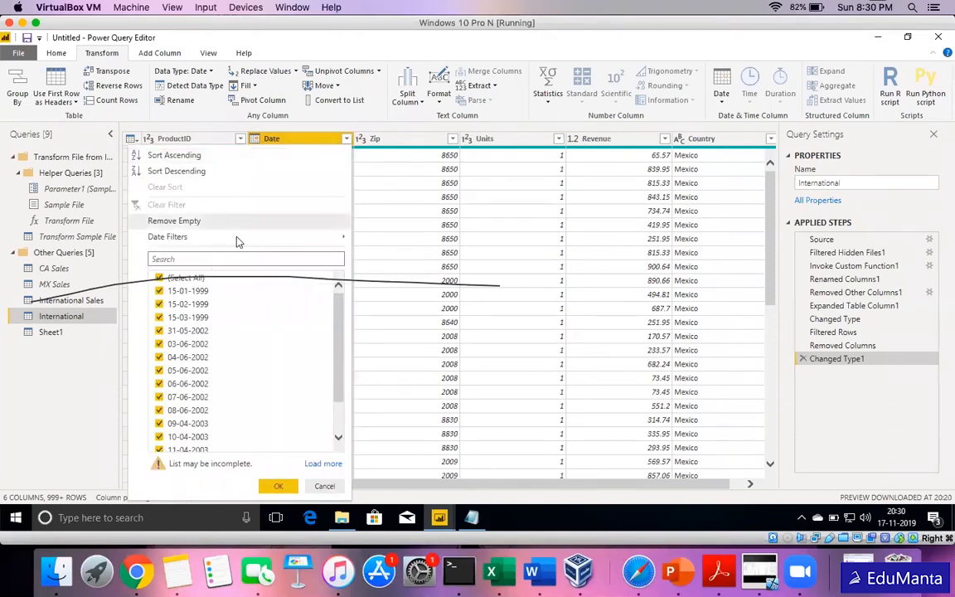
mouse_move(238, 242)
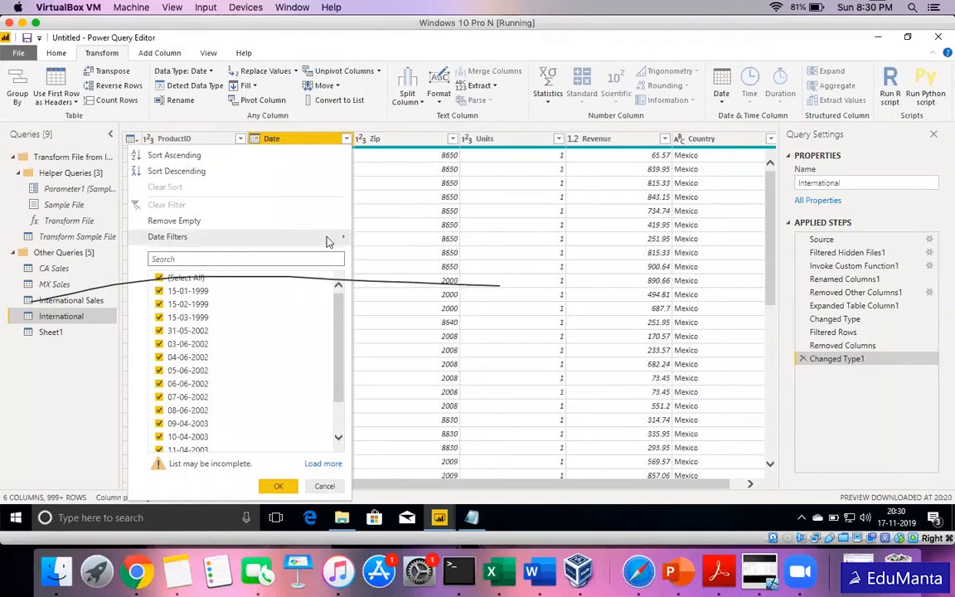
mouse_move(327, 240)
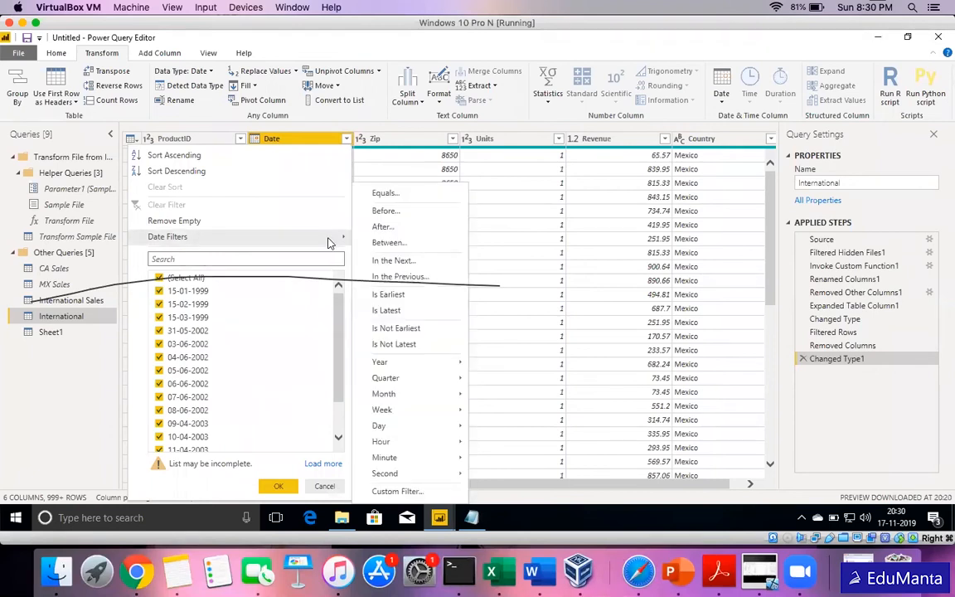
click(61, 428)
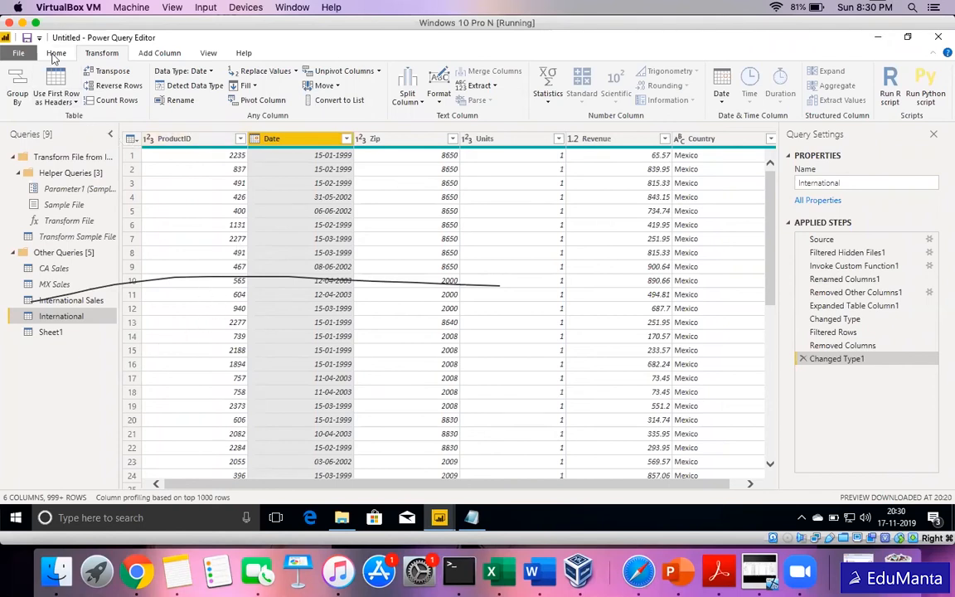
click(56, 54)
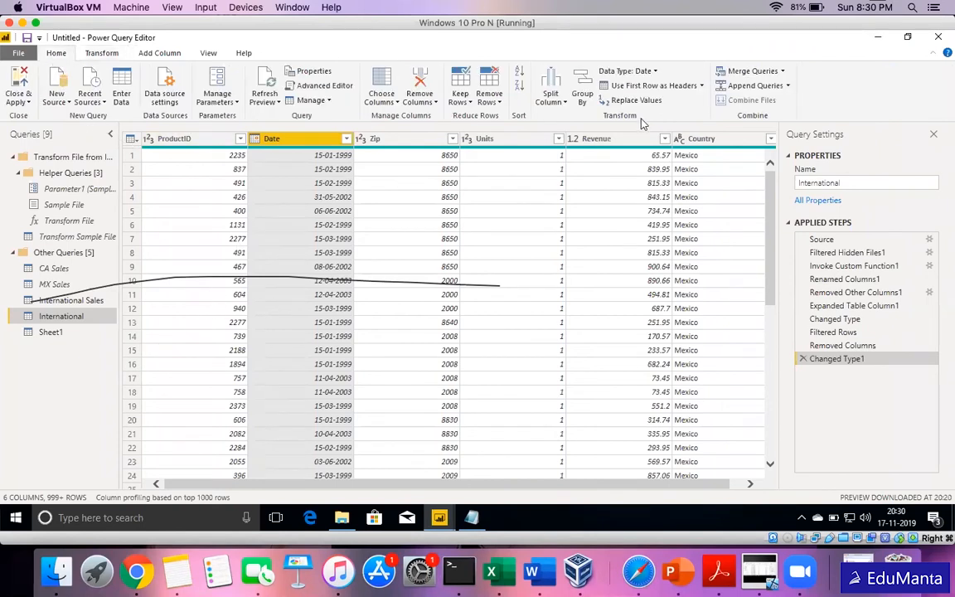
- Move the Date column to the beginning of the International query, and reposition it between the Zip and Units columns
click(96, 53)
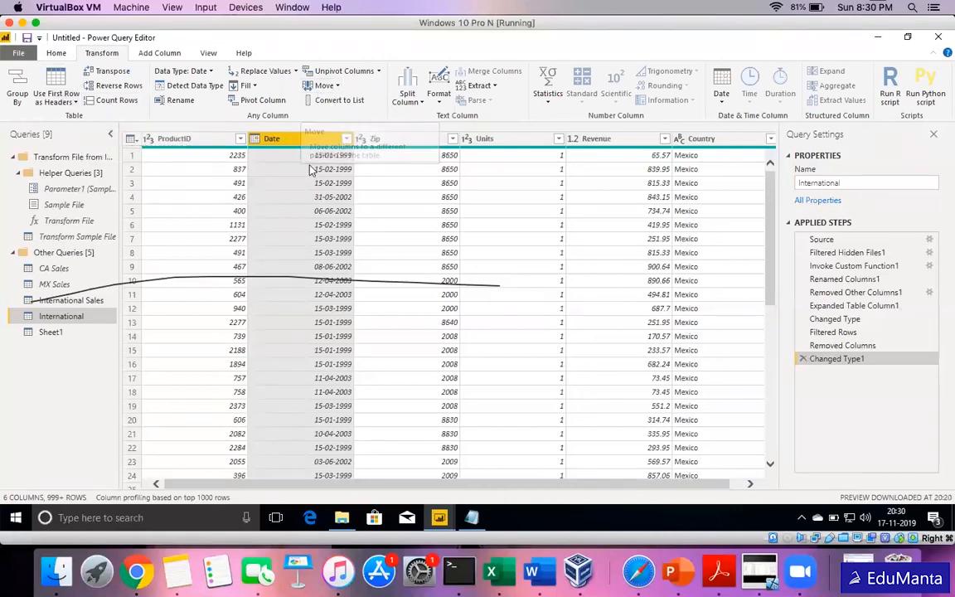
click(324, 86)
click(330, 101)
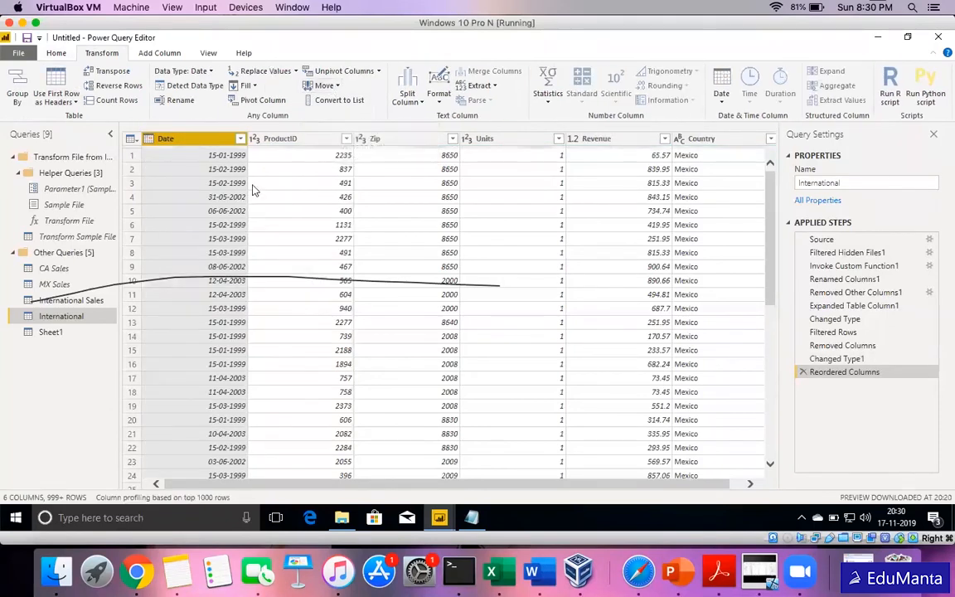
drag(191, 144, 487, 159)
- Start a conditional column in the International query and name it Product Group
click(159, 53)
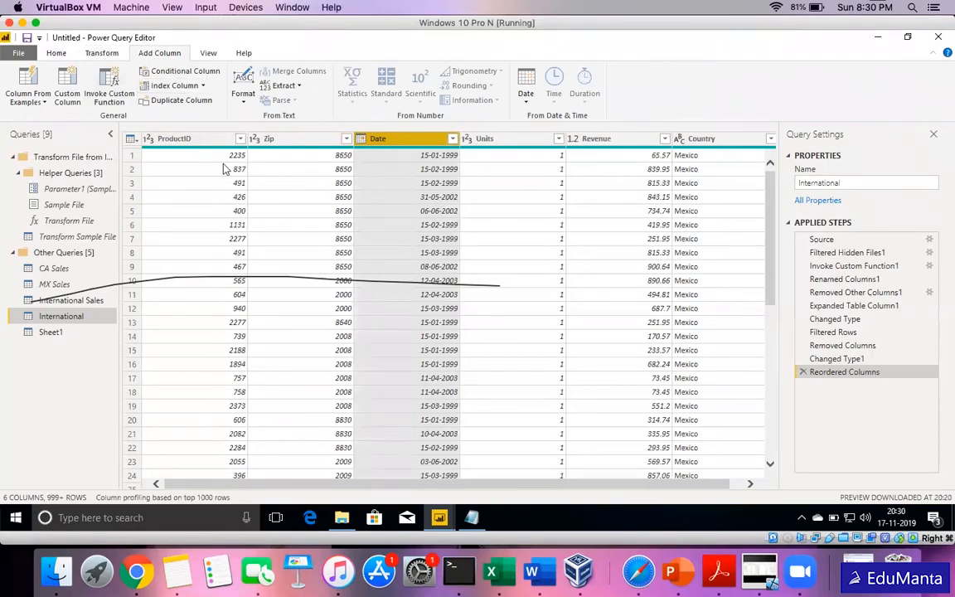
click(209, 197)
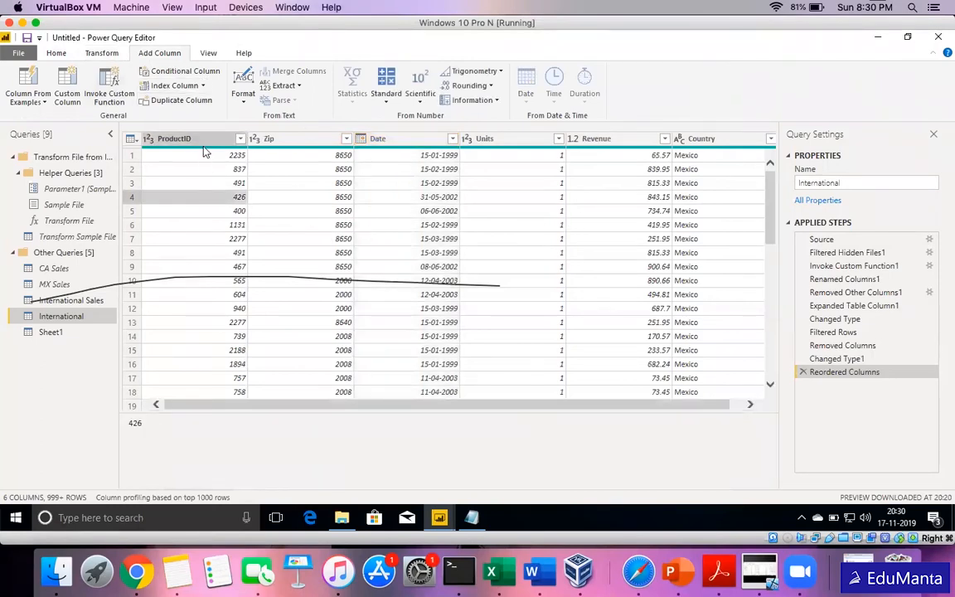
click(207, 142)
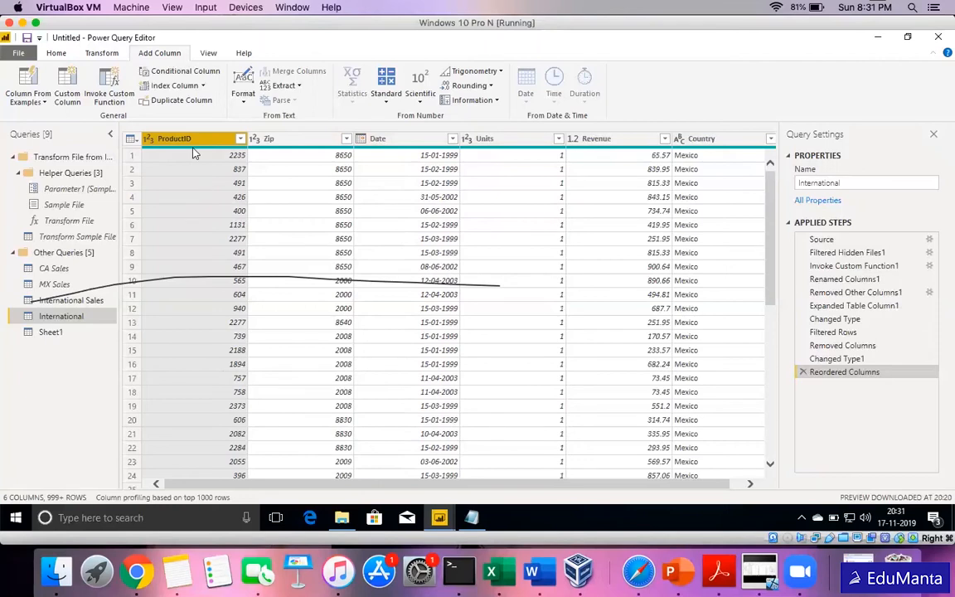
mouse_move(193, 152)
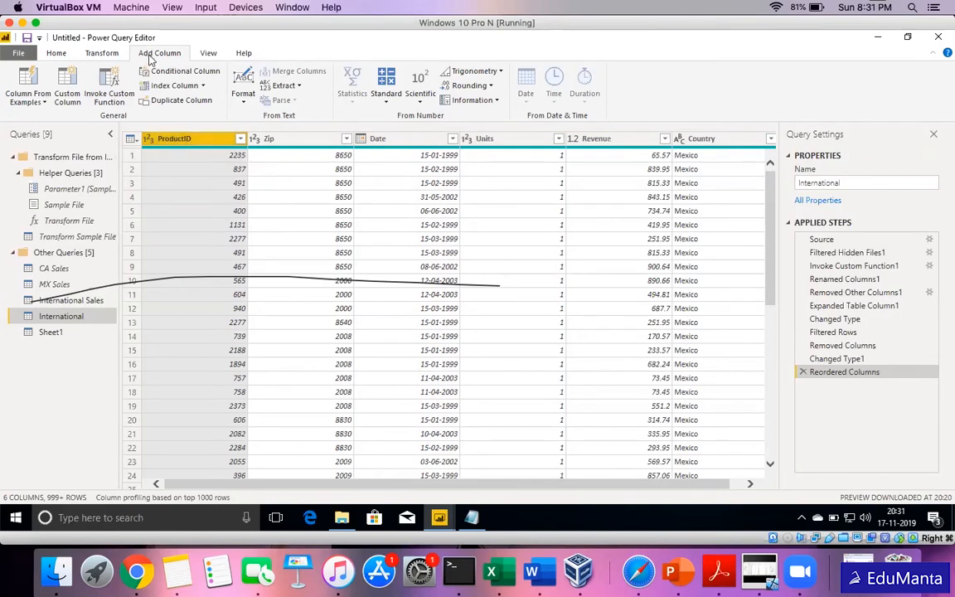
click(162, 73)
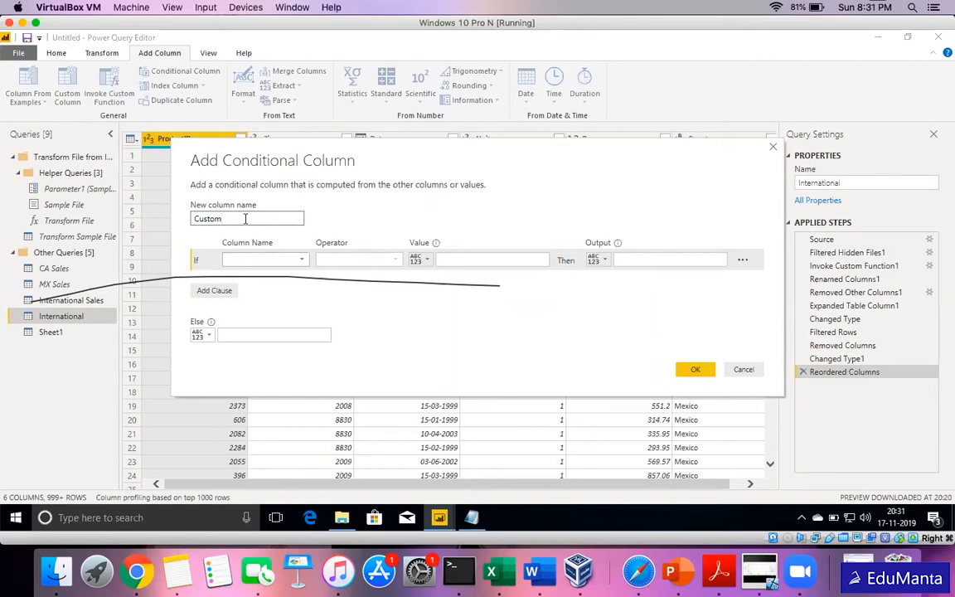
double_click(245, 218)
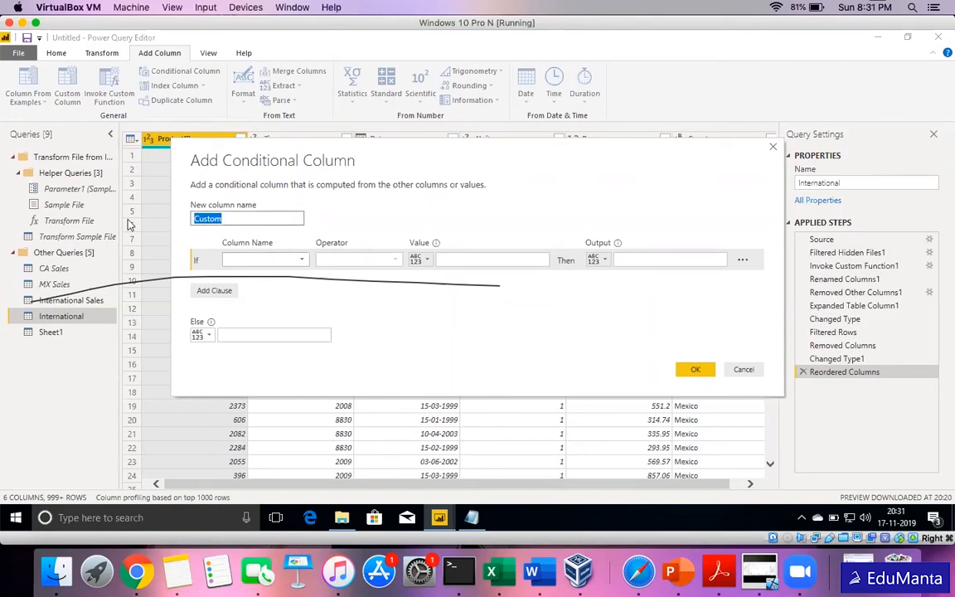
text(Product Group)
- Define the condition so that ProductID is less than 1000 outputs Group A, and everything else outputs Group B
click(264, 259)
click(255, 277)
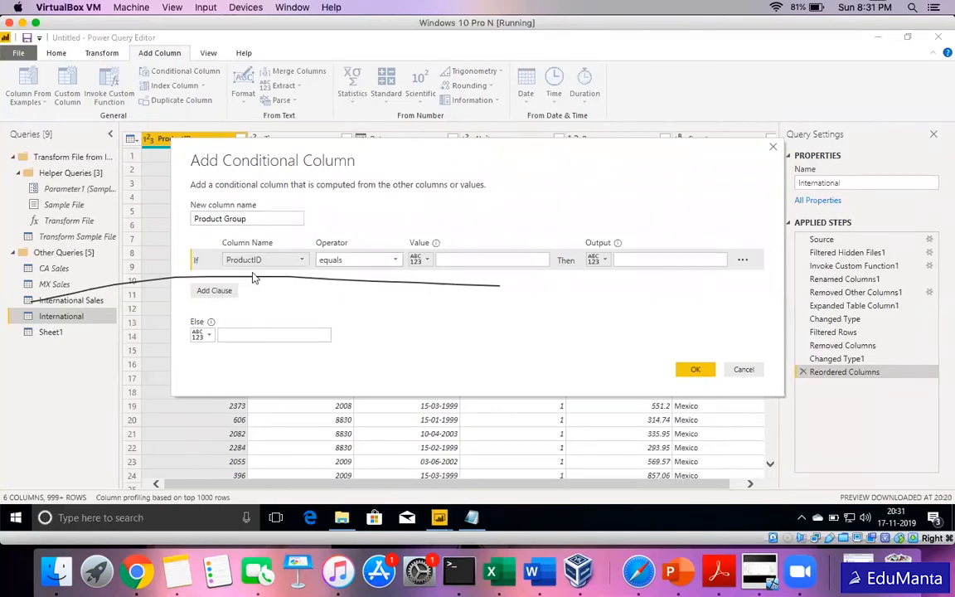
click(366, 260)
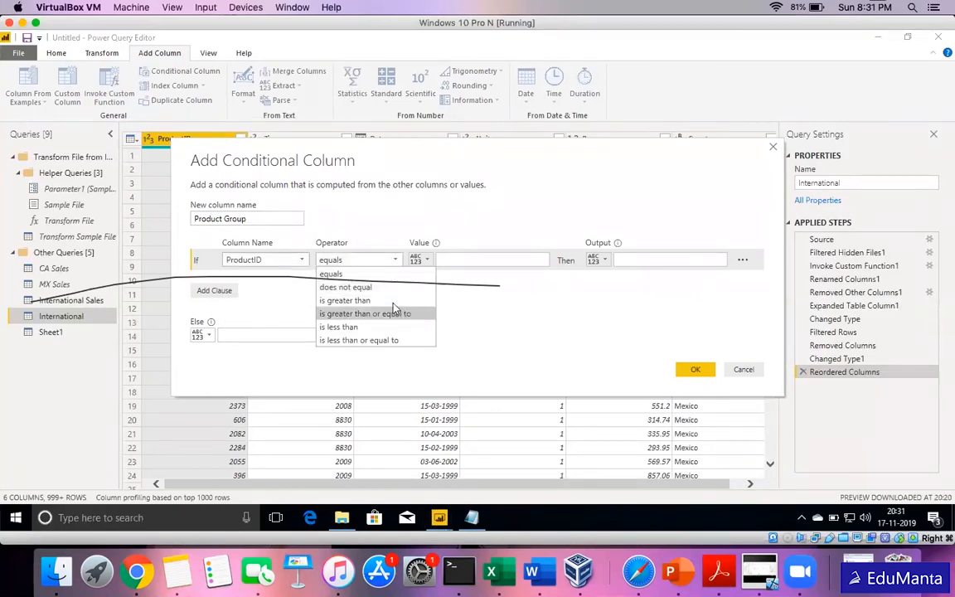
click(378, 333)
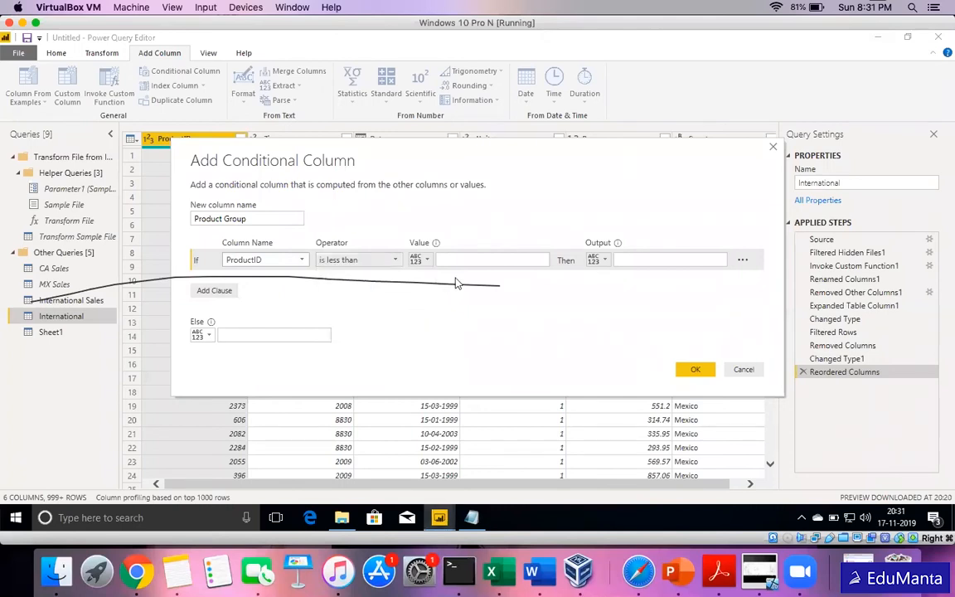
click(477, 260)
text(1000)
click(641, 259)
text(Group)
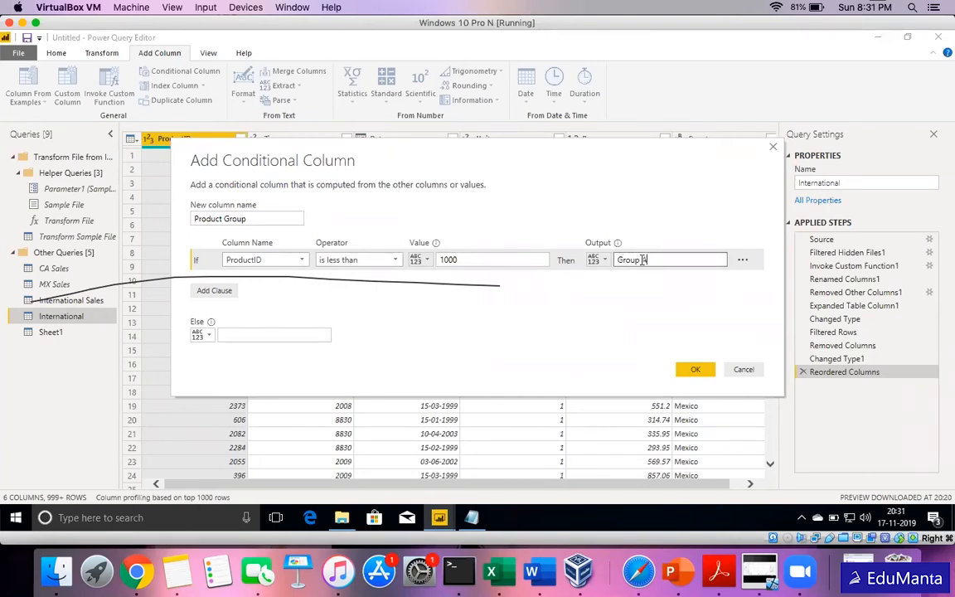
text( A)
click(229, 335)
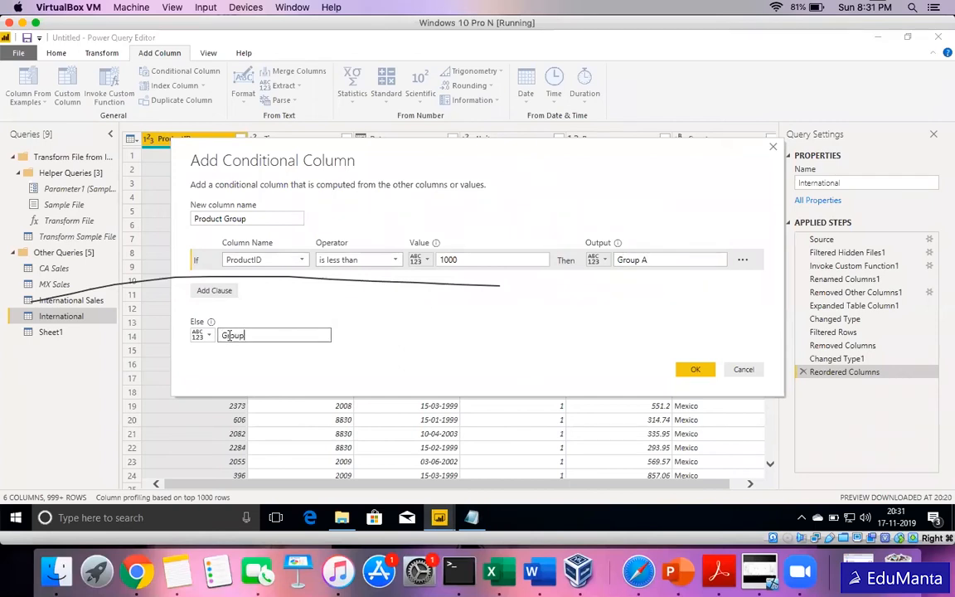
text(Group B)
- Add an extra Else If clause to the conditional column and delete it again
click(742, 262)
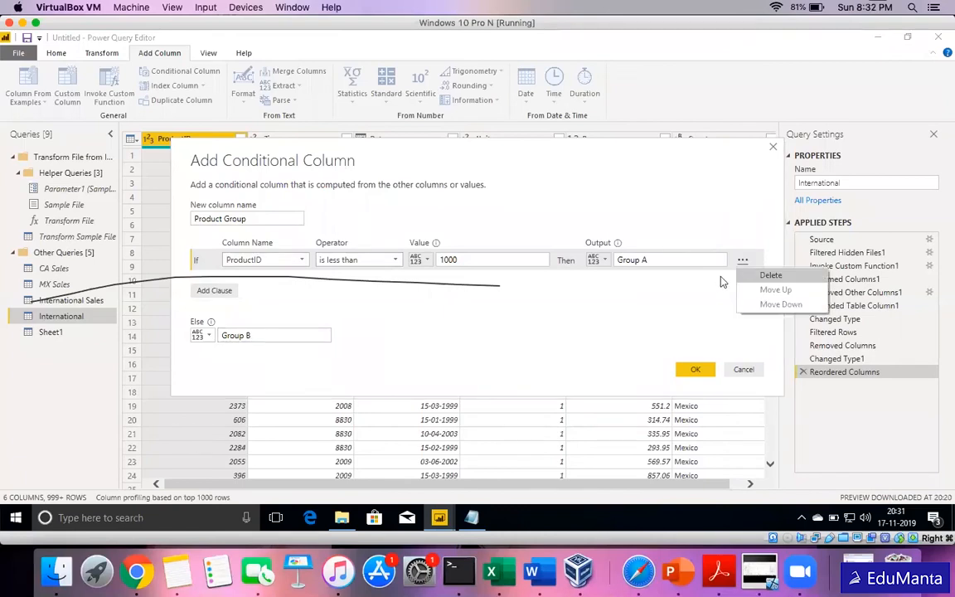
click(609, 290)
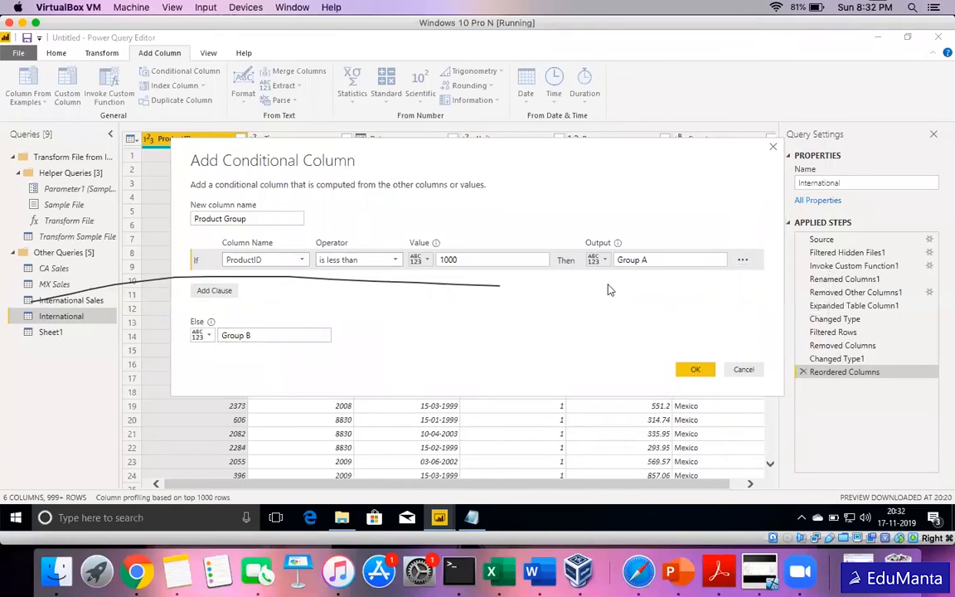
click(218, 292)
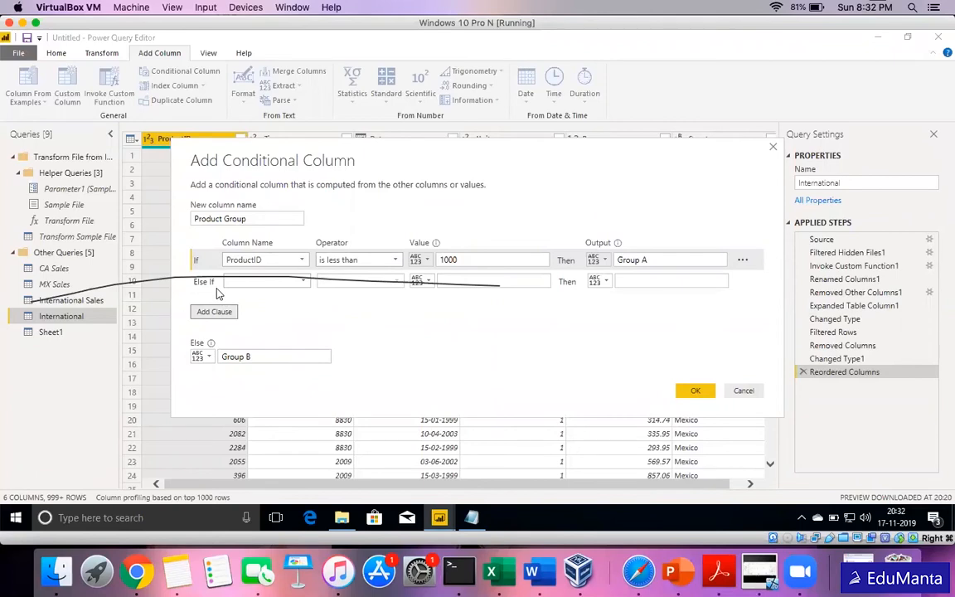
click(743, 283)
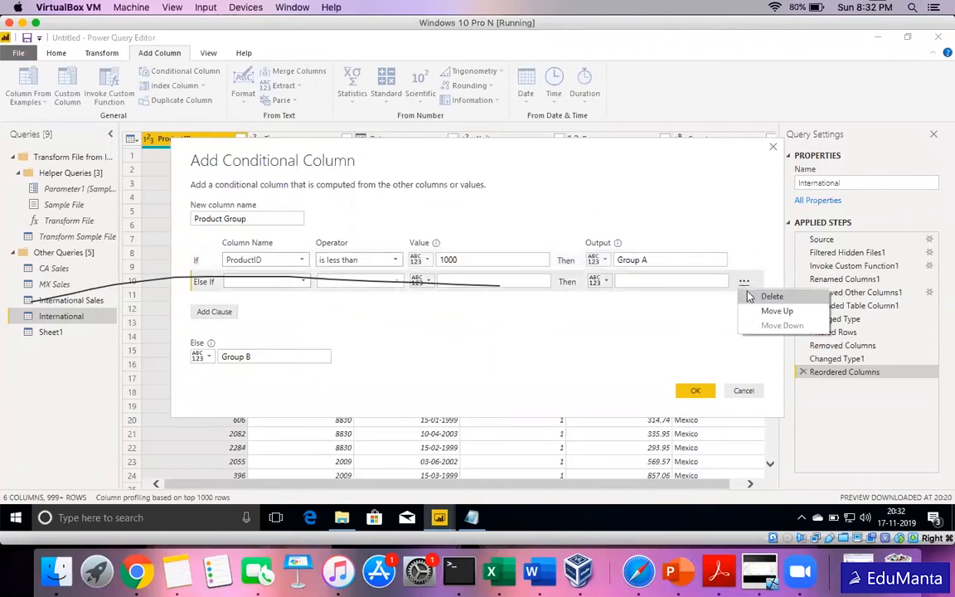
click(750, 296)
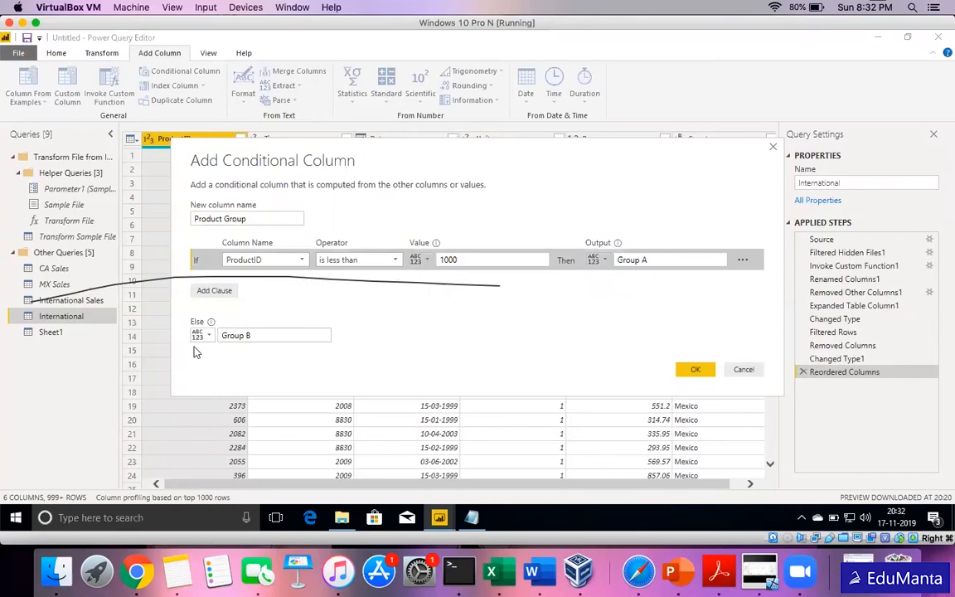
- Add the defined Product Group column to the International query
click(693, 368)
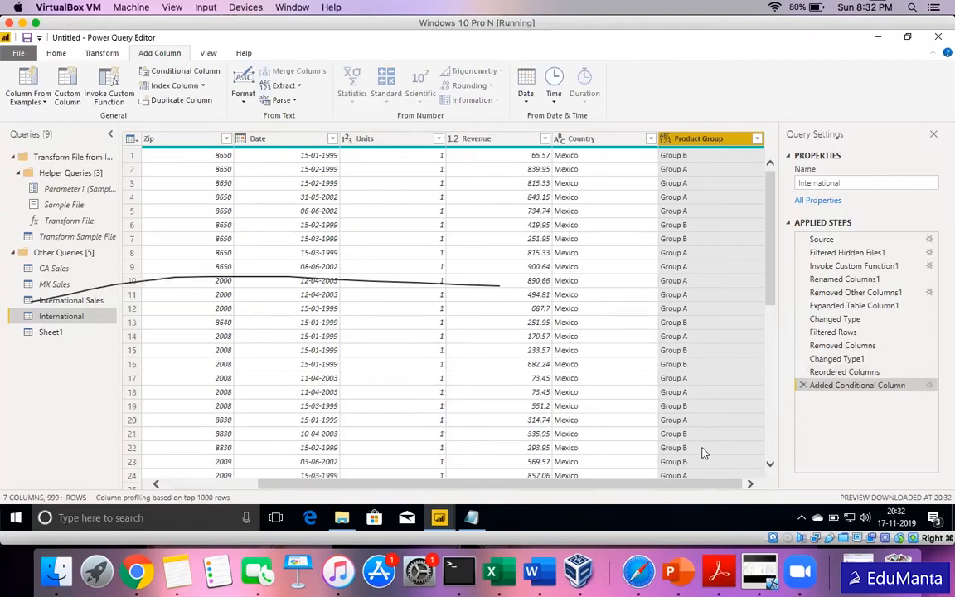
scroll(621, 432, left, 3)
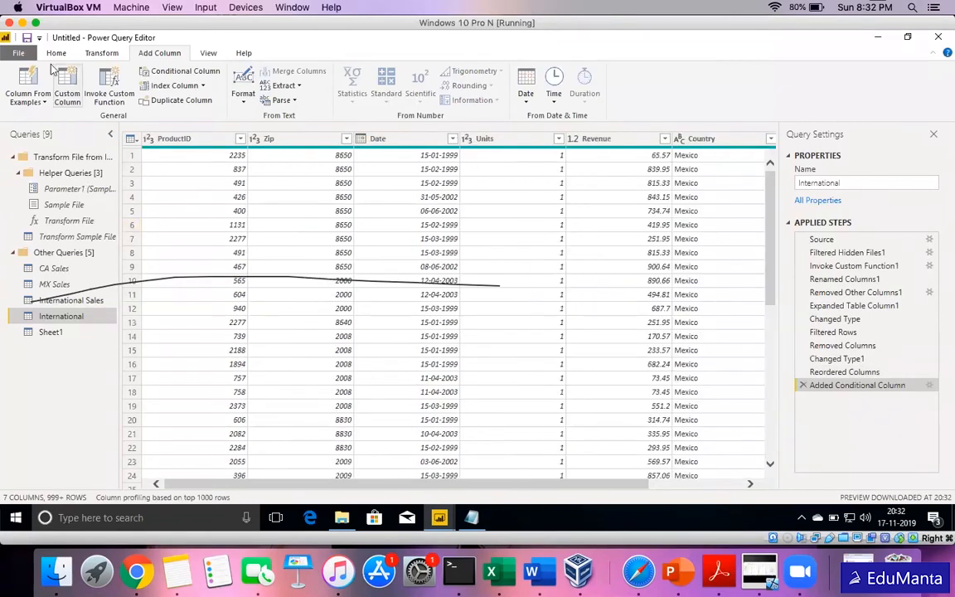
- Start a new manually entered table and name it Code Mapping
click(56, 53)
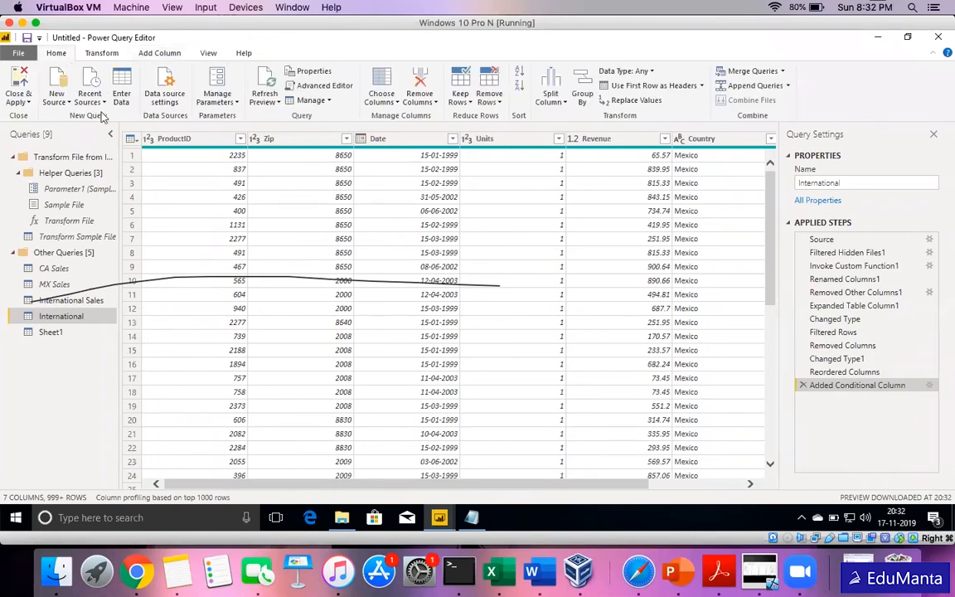
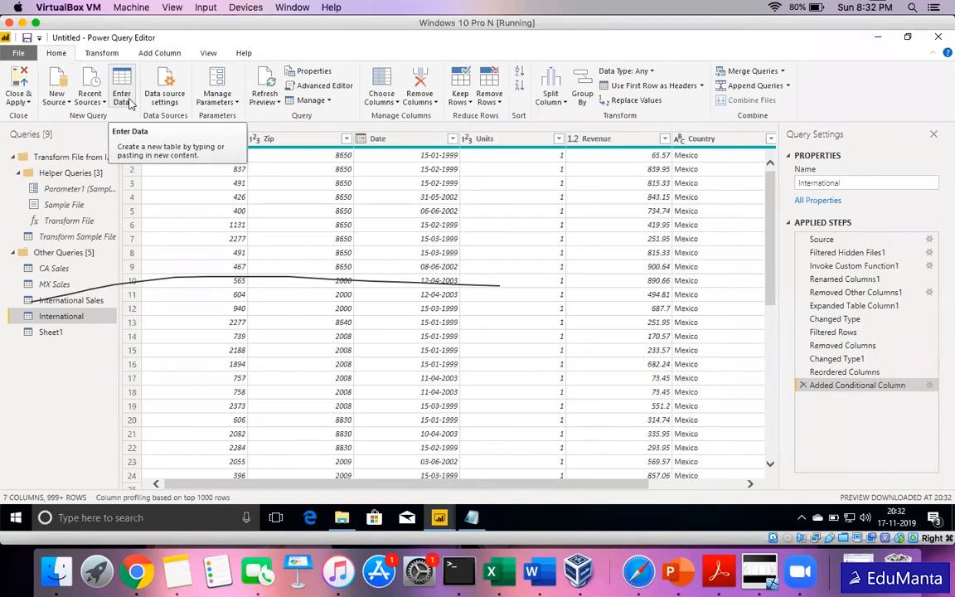
click(129, 103)
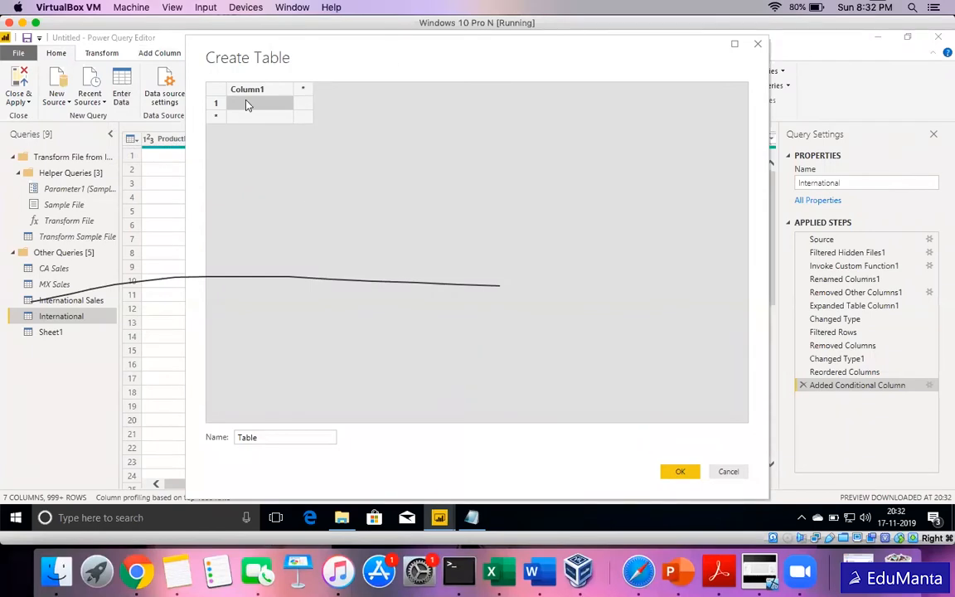
click(261, 437)
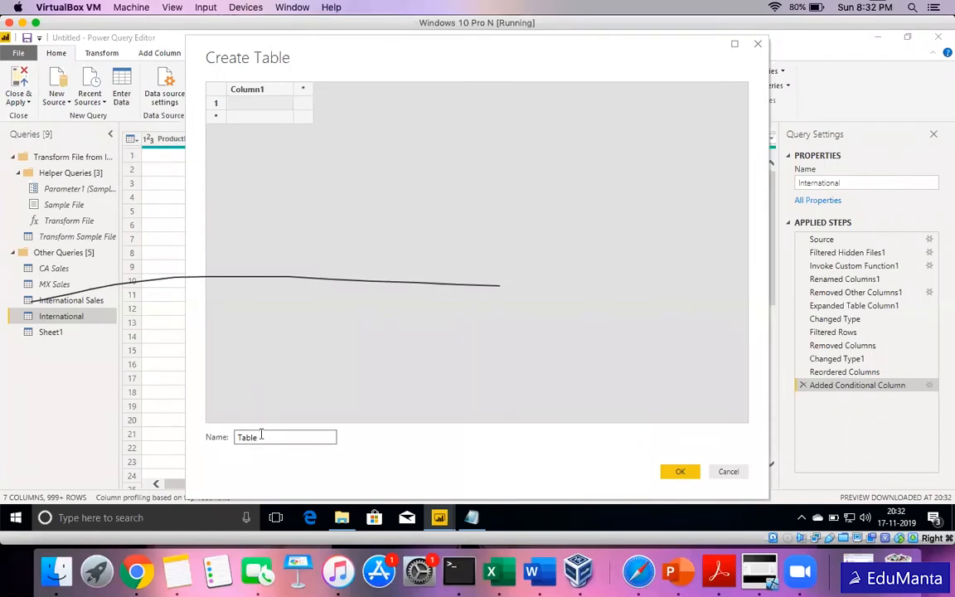
key(BackSpace)
key(BackSpace)
key(BackSpace)
text(Code)
- Name the new table's two columns Code and Description
double_click(256, 91)
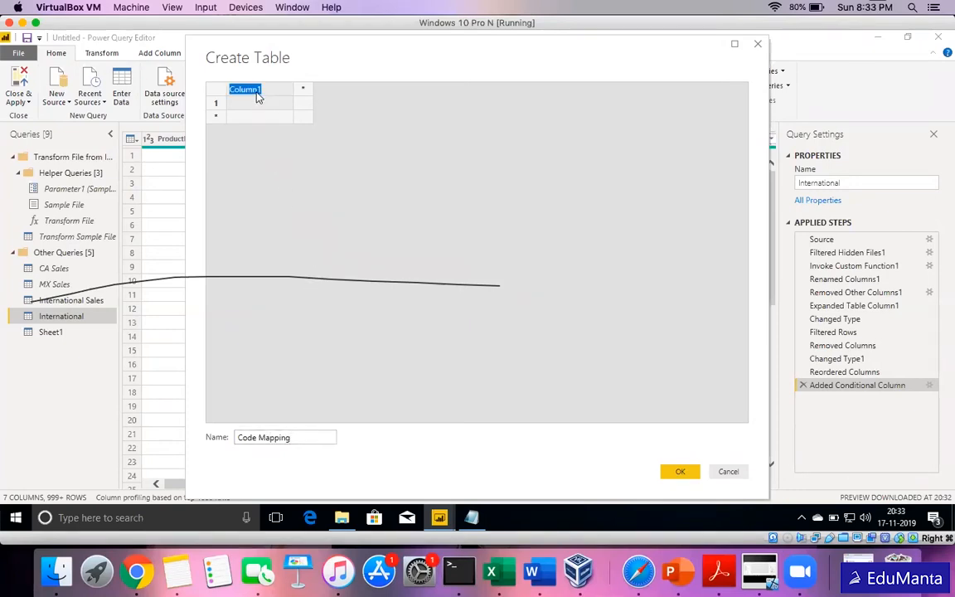
text(Code)
click(308, 91)
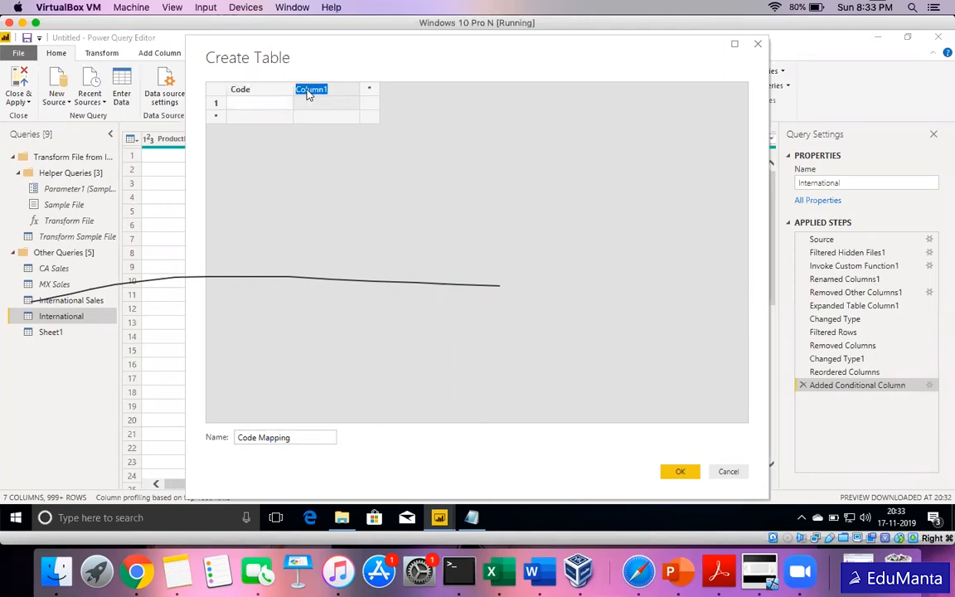
text(Description)
- Fill the table with rows A / Group A and B / Group B, and create the Code Mapping query
click(258, 107)
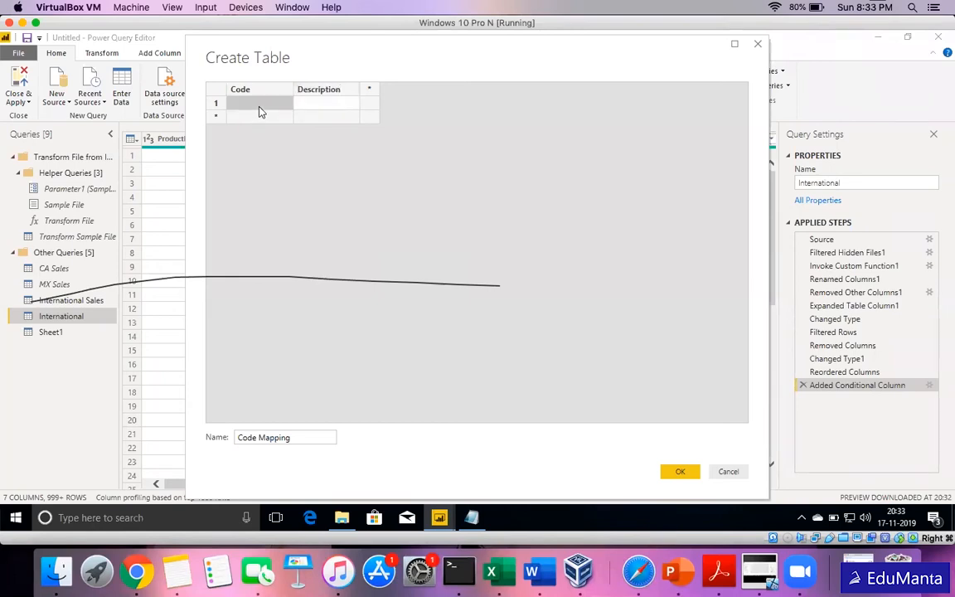
text(A)
click(242, 120)
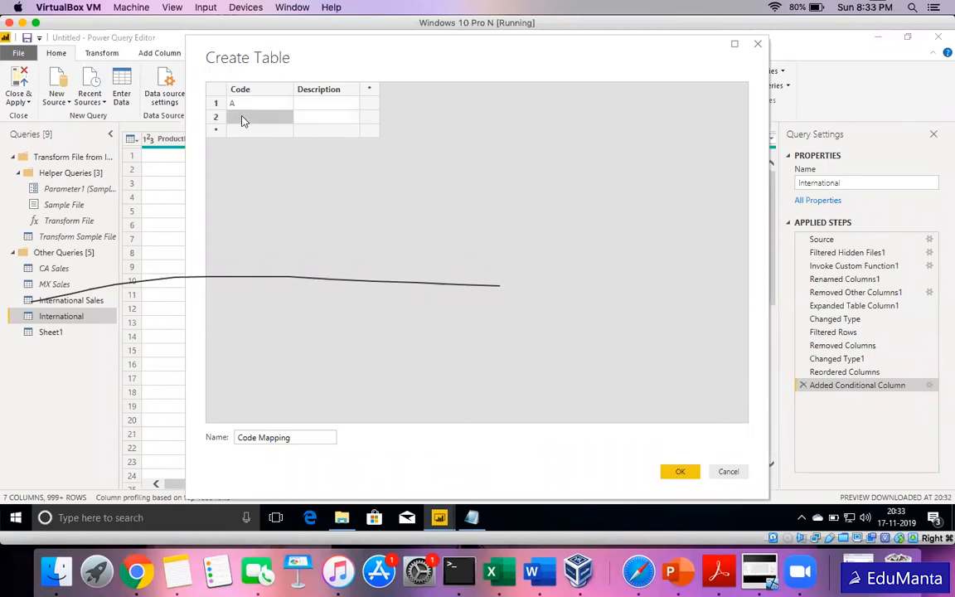
text(B)
click(312, 106)
text(G)
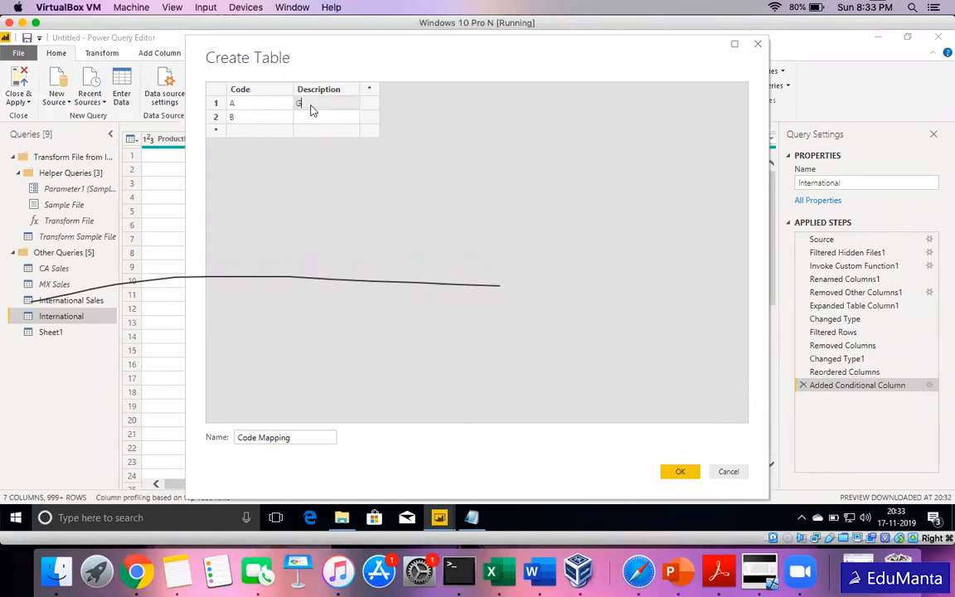
text(roup A)
click(311, 122)
text(Group B)
click(682, 472)
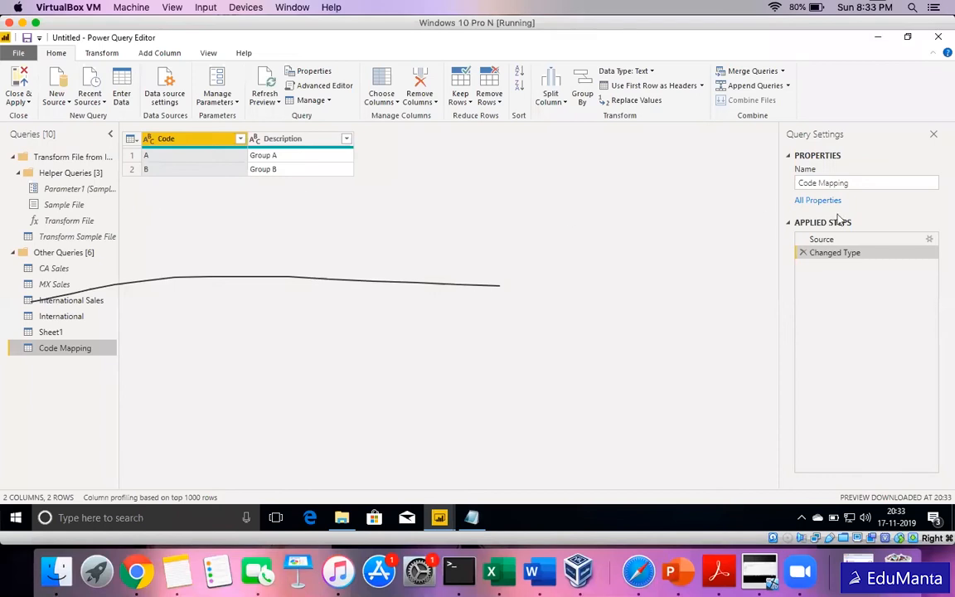
- Review the Code Mapping query's entered data through its Source step settings, without changing anything
click(911, 239)
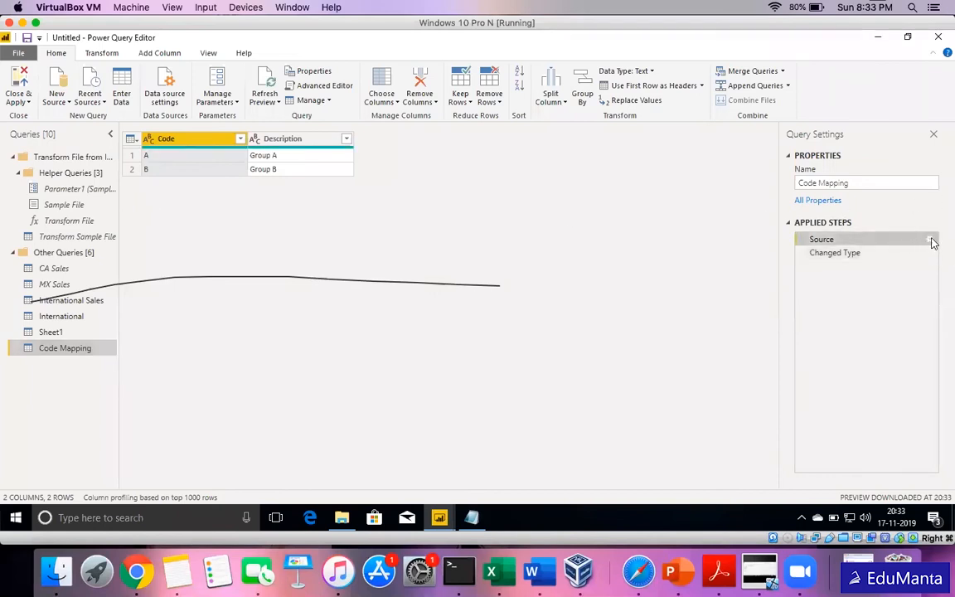
click(930, 239)
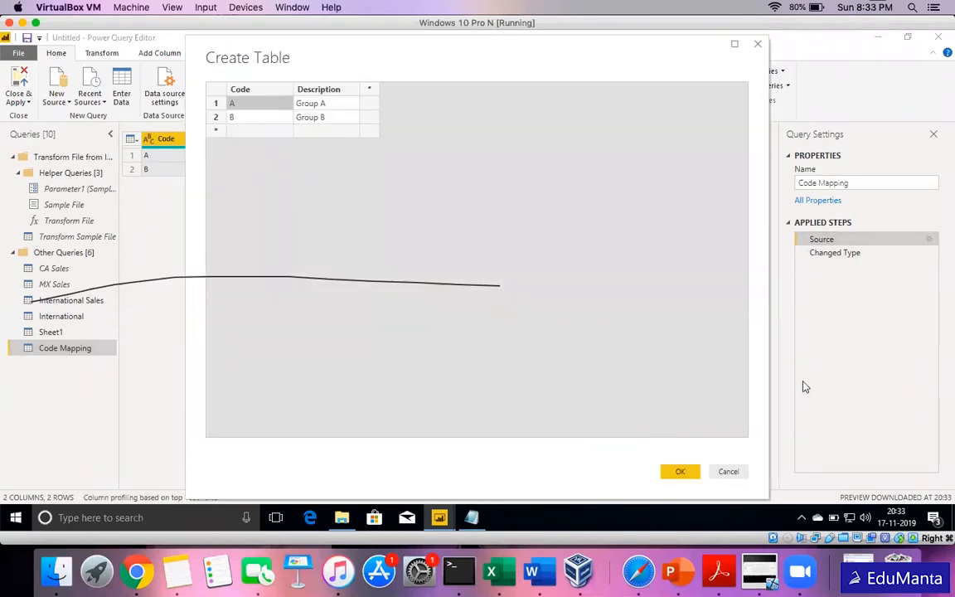
click(730, 472)
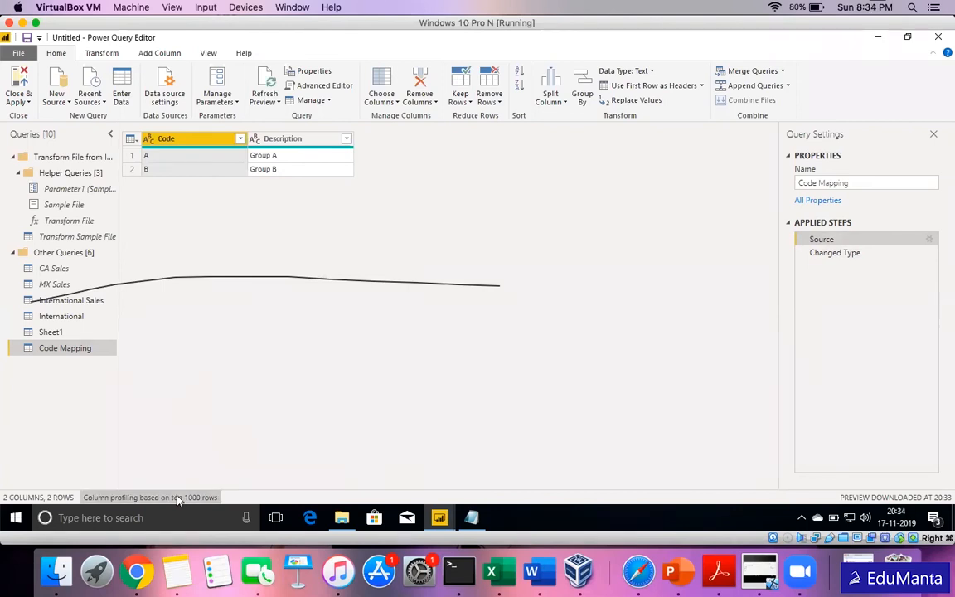
- Switch to Chrome and show the Wikipedia article on the UEFA European Championship
click(138, 572)
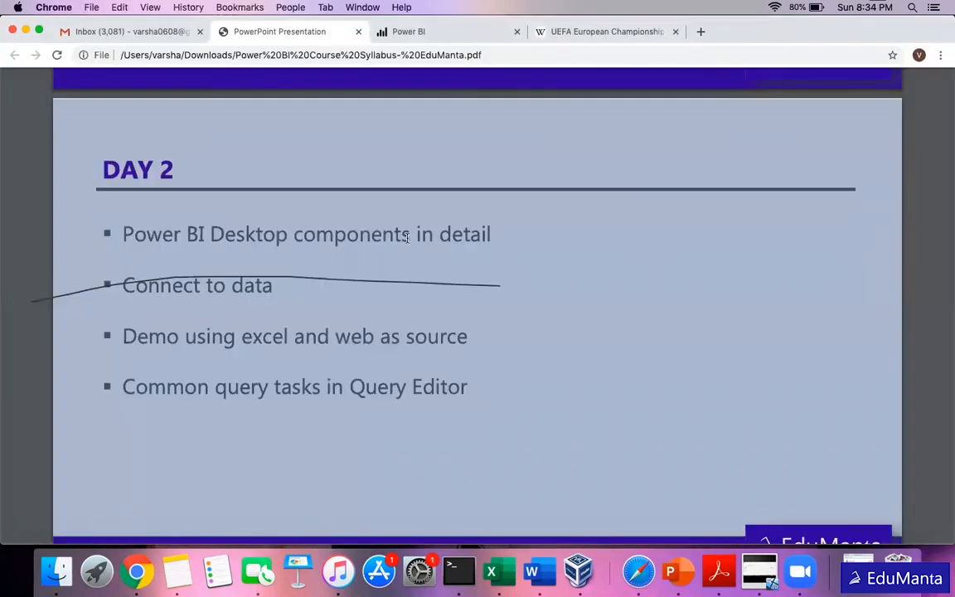
click(595, 33)
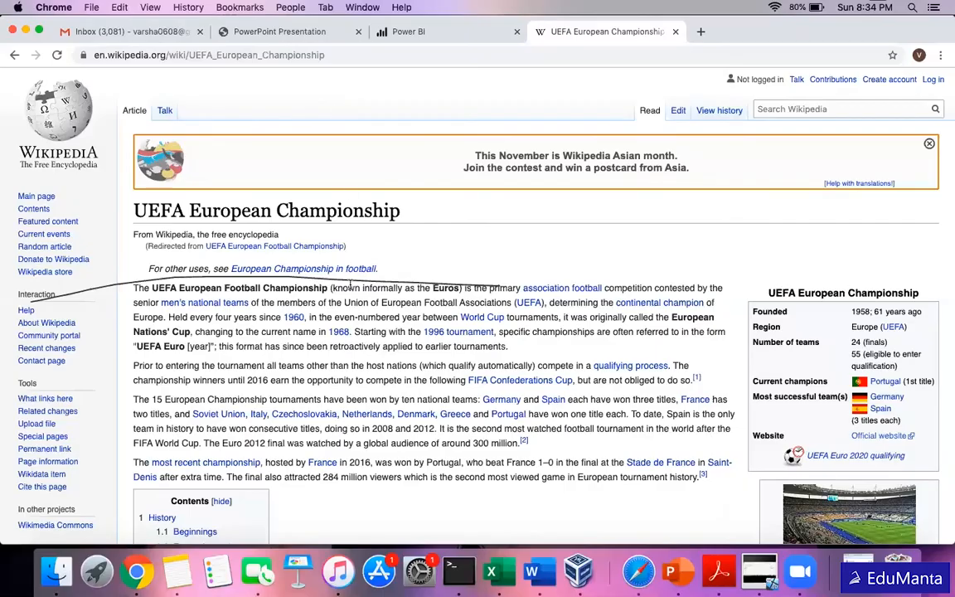
- Examine the Results table of championship finals in the Wikipedia article
scroll(373, 282, down, 20)
scroll(349, 286, down, 15)
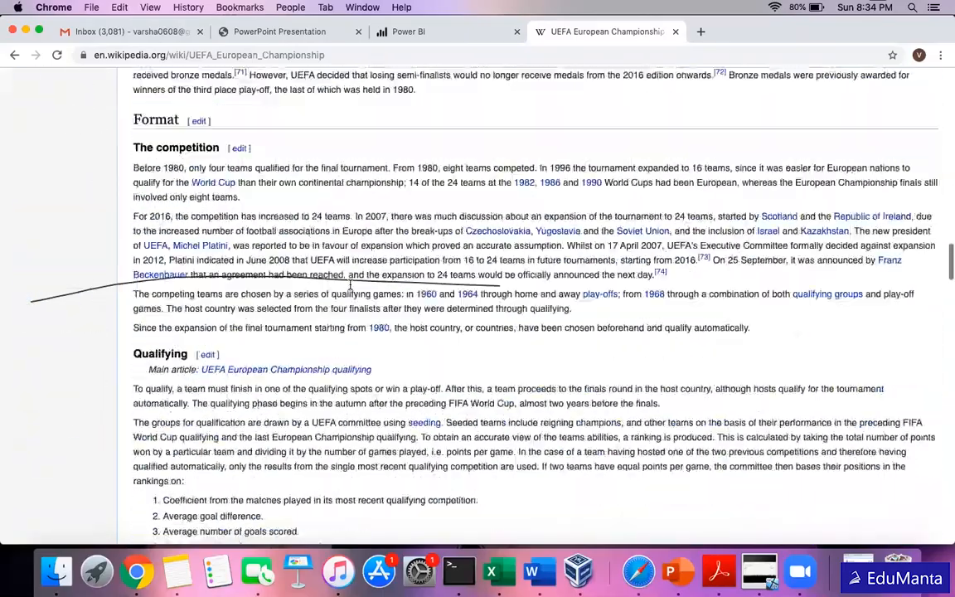
scroll(350, 288, up, 1)
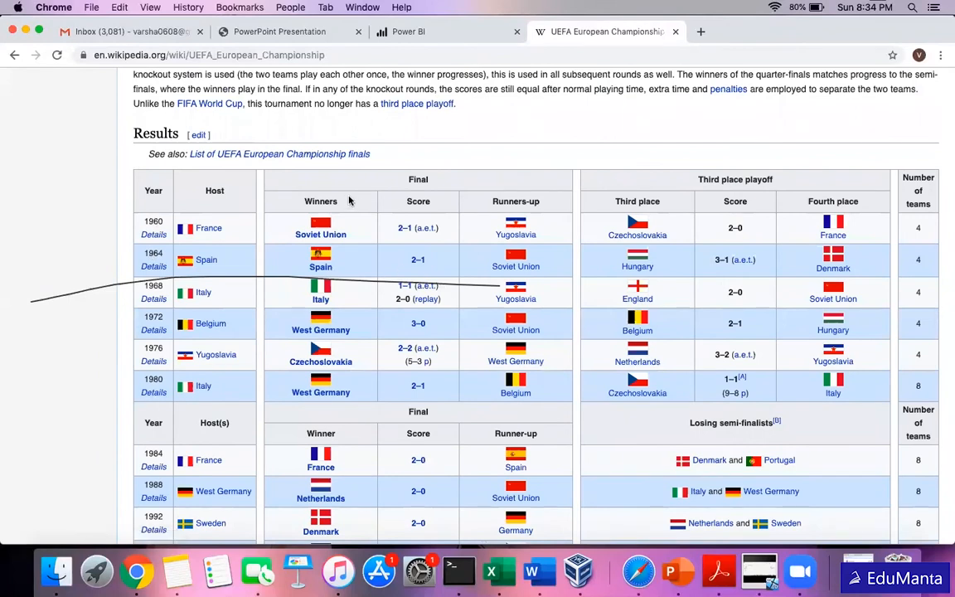
scroll(363, 443, down, 2)
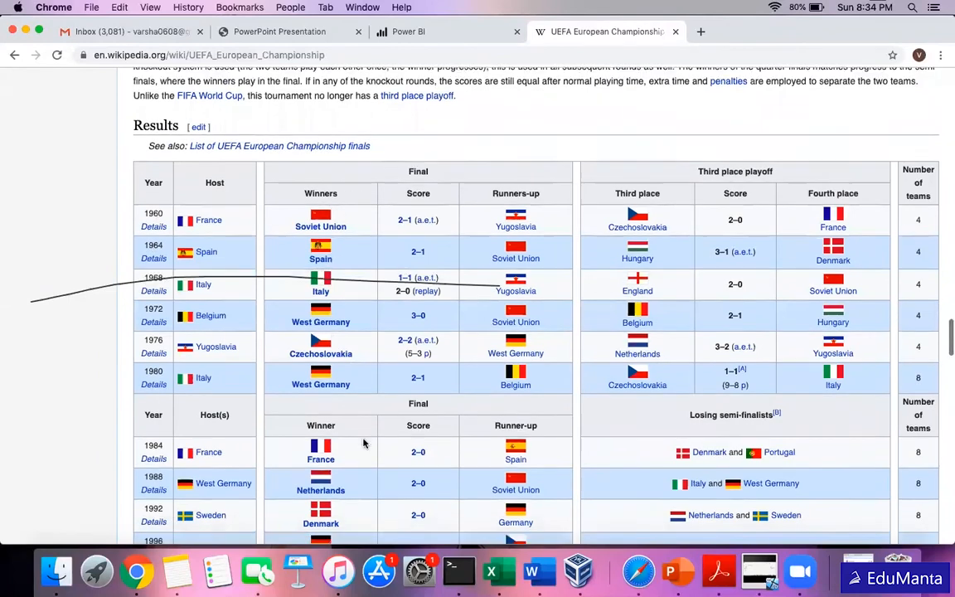
scroll(362, 443, up, 20)
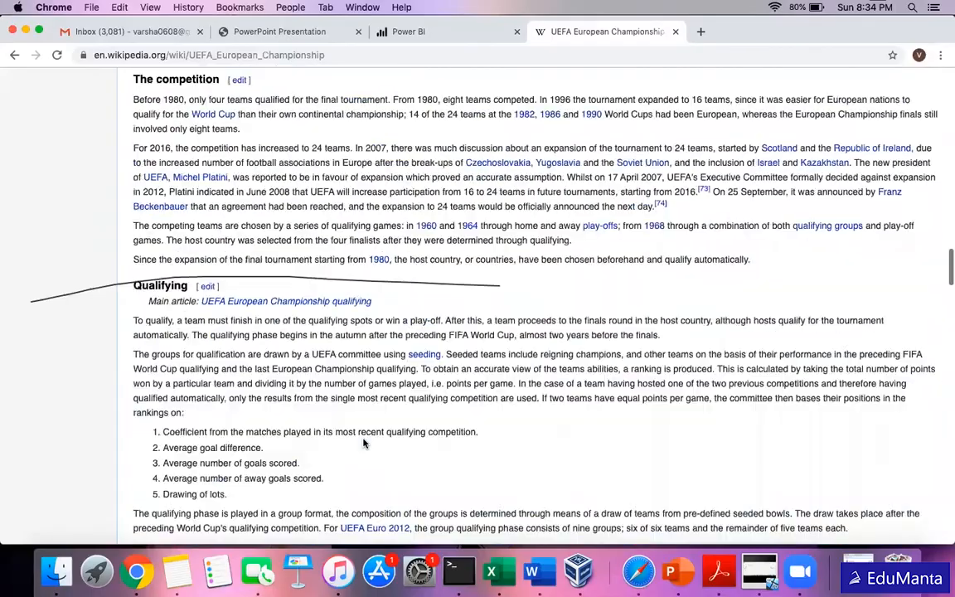
scroll(362, 443, up, 15)
scroll(362, 444, down, 20)
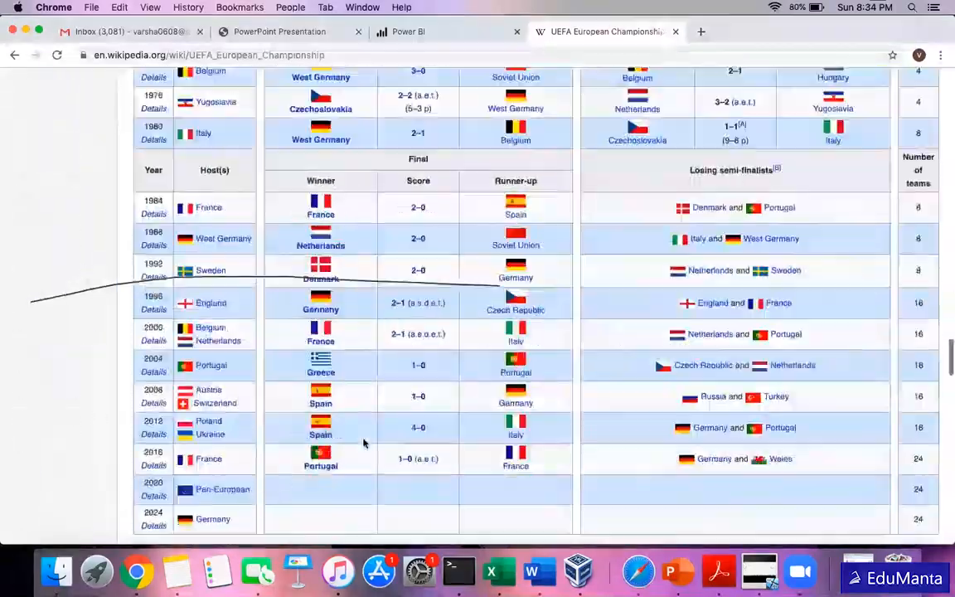
scroll(362, 444, up, 15)
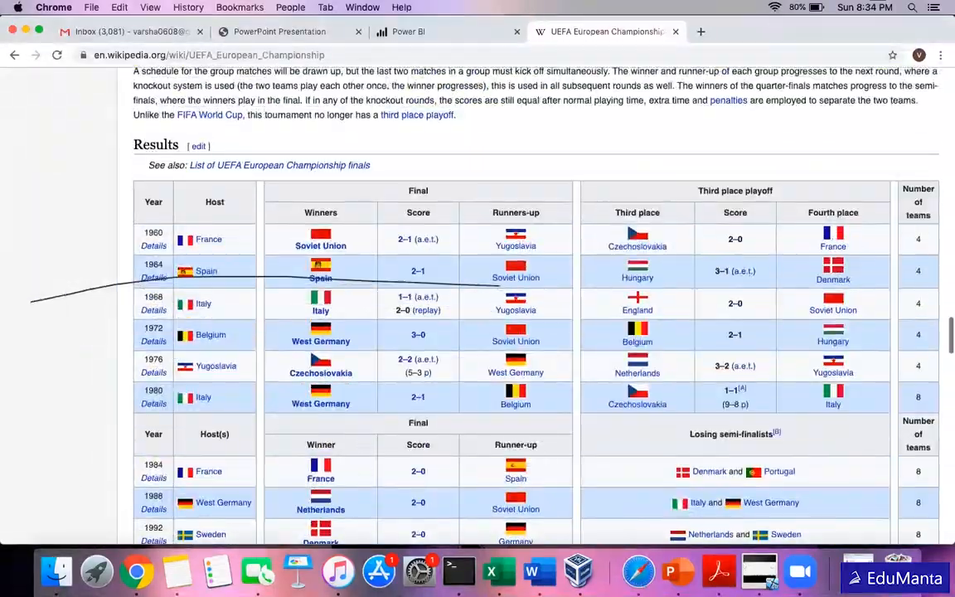
click(260, 54)
right_click(260, 54)
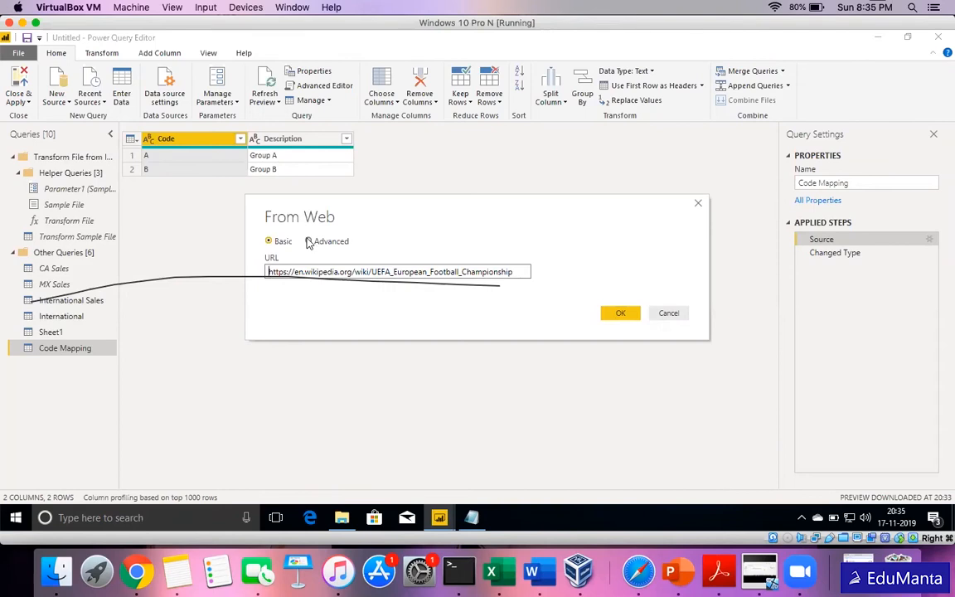
click(308, 242)
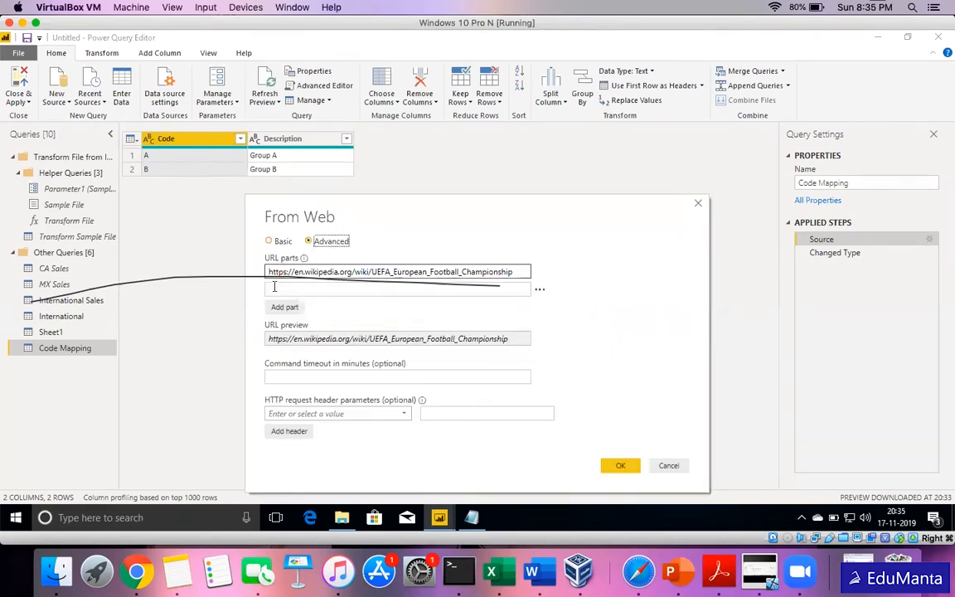
click(330, 286)
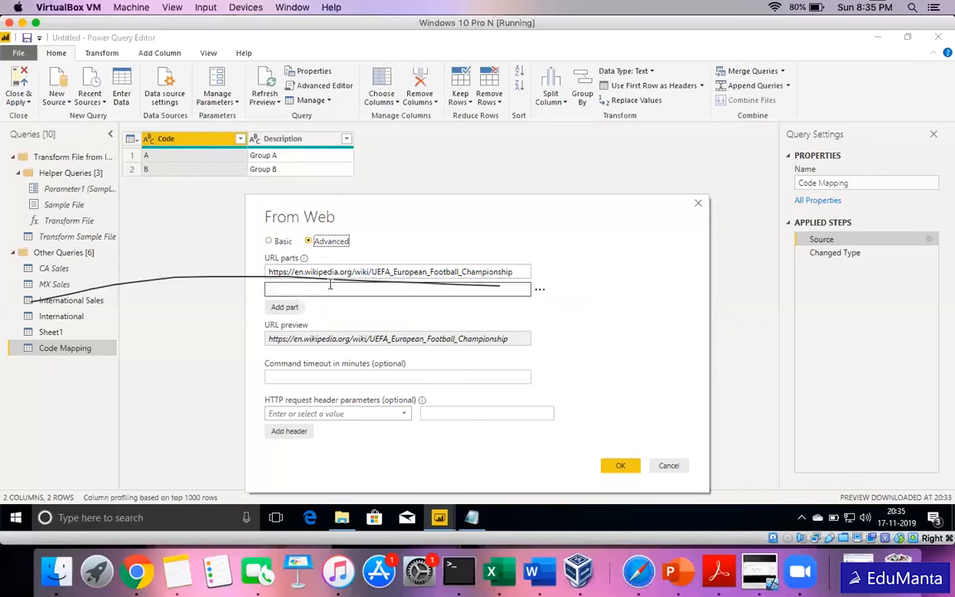
click(332, 374)
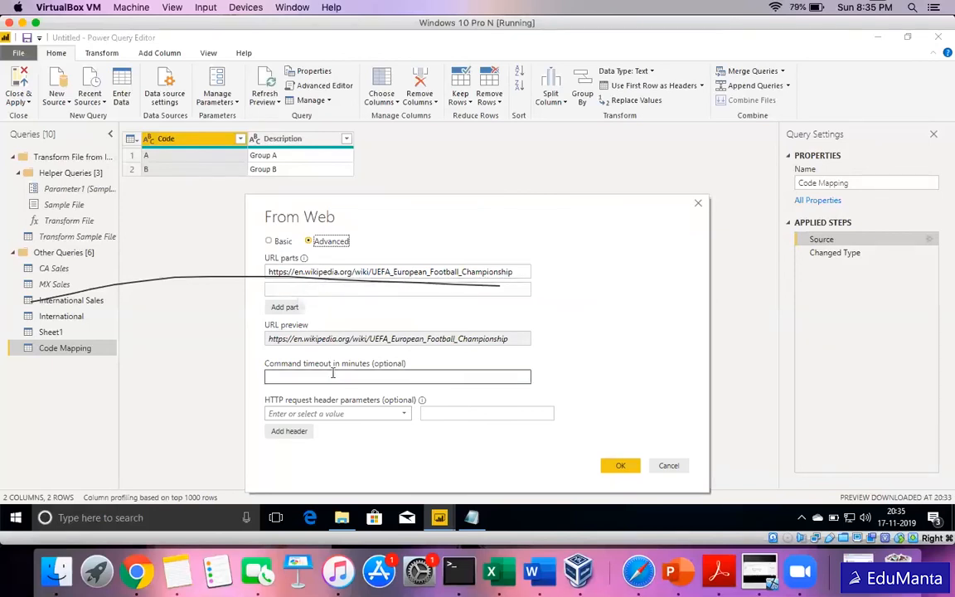
click(281, 242)
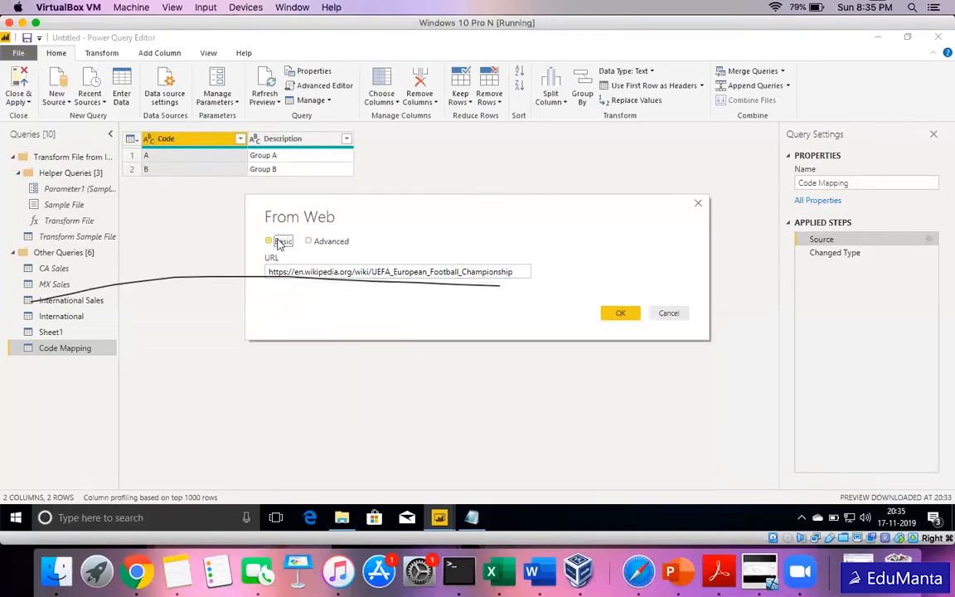
click(610, 315)
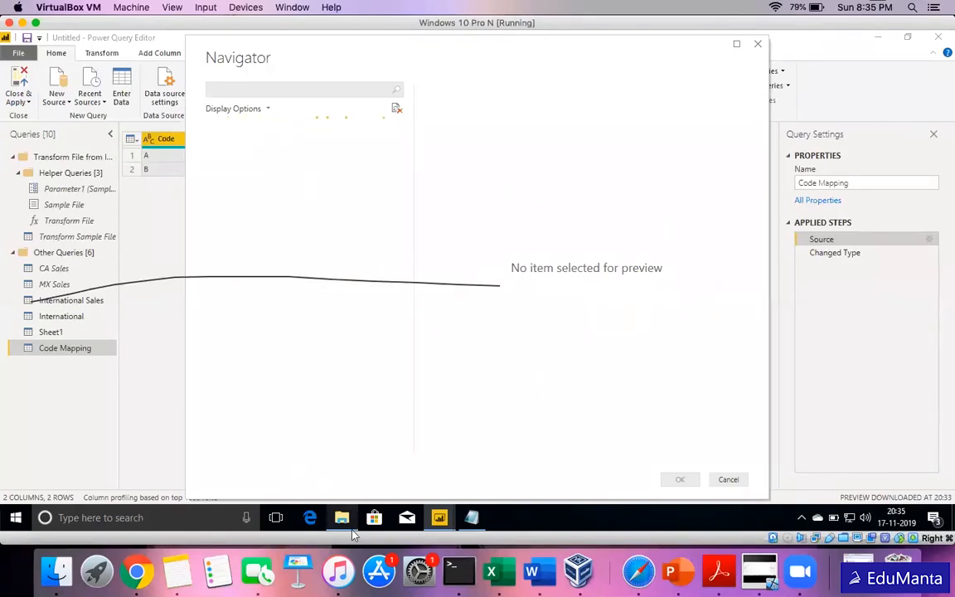
mouse_move(353, 535)
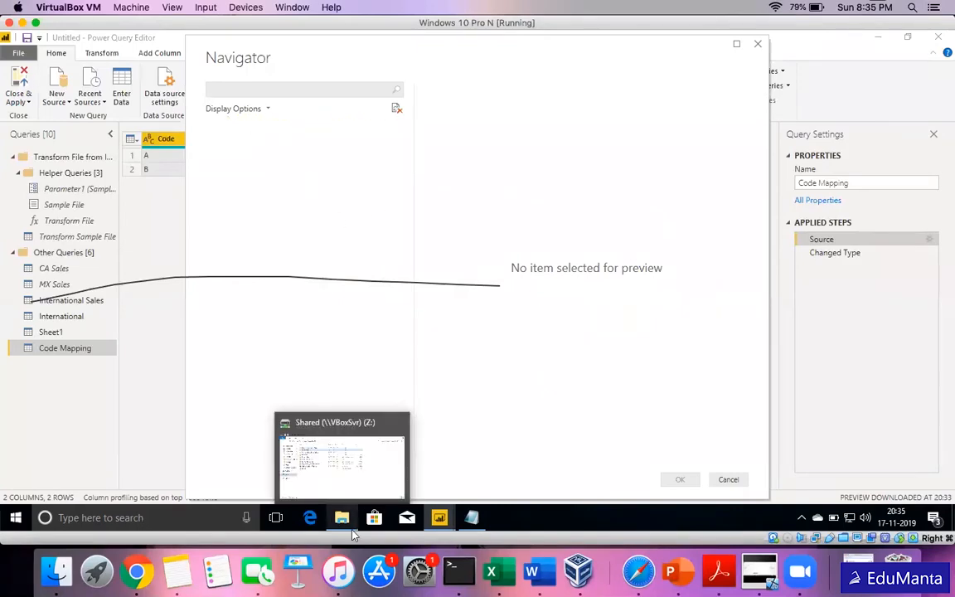
click(296, 480)
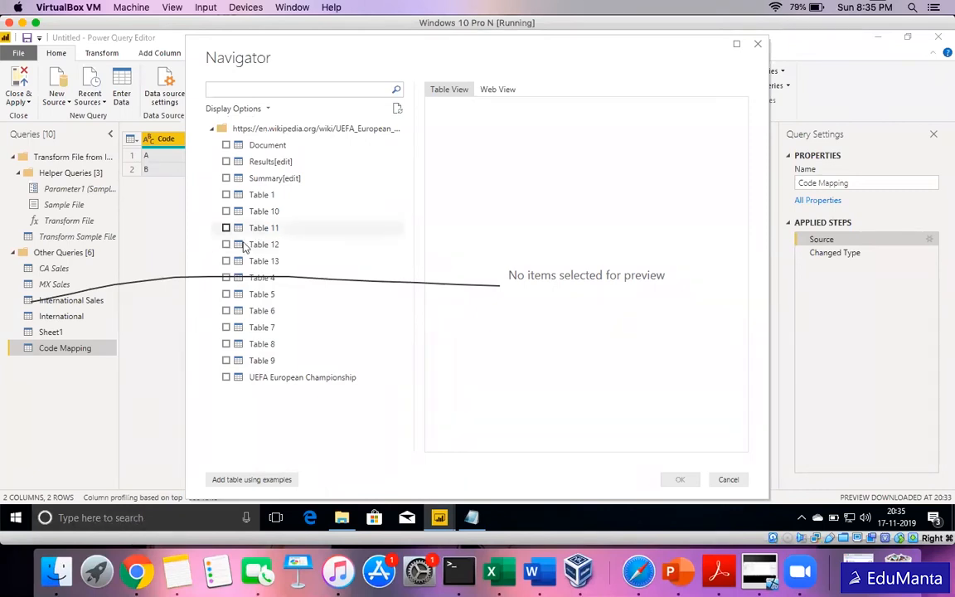
- Preview Table 13 and Table 12 from the web page, leaving neither selected
click(226, 261)
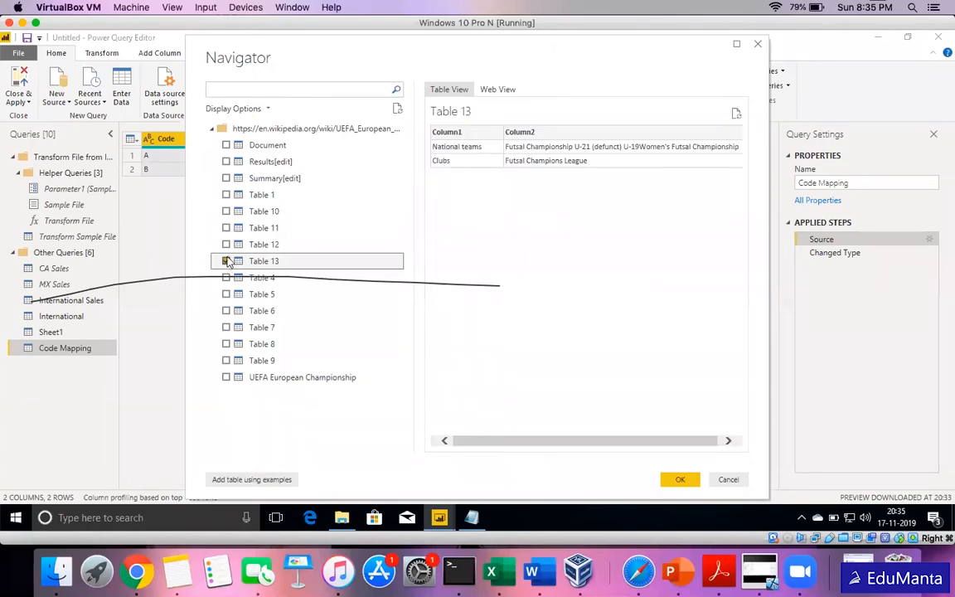
click(226, 244)
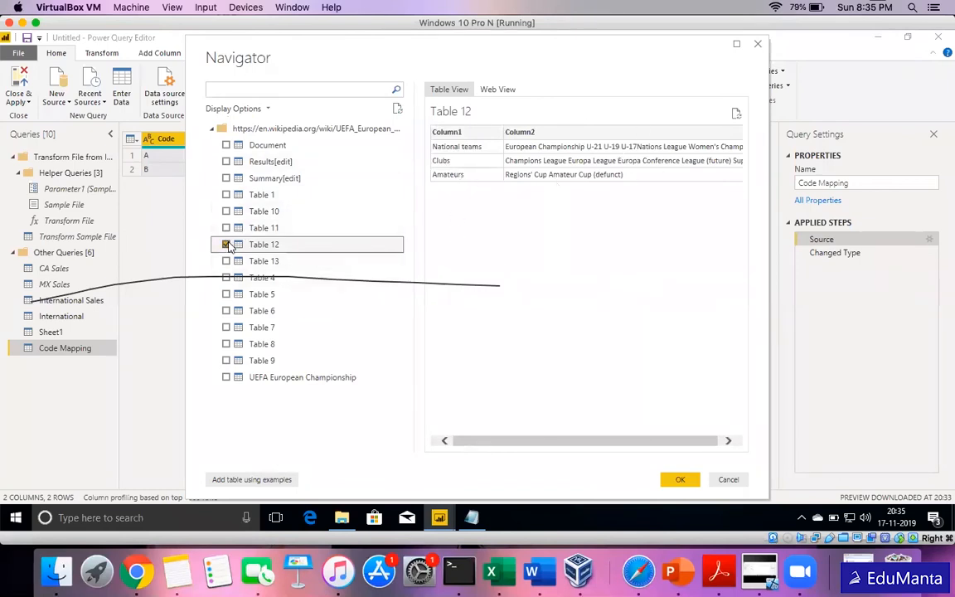
click(227, 245)
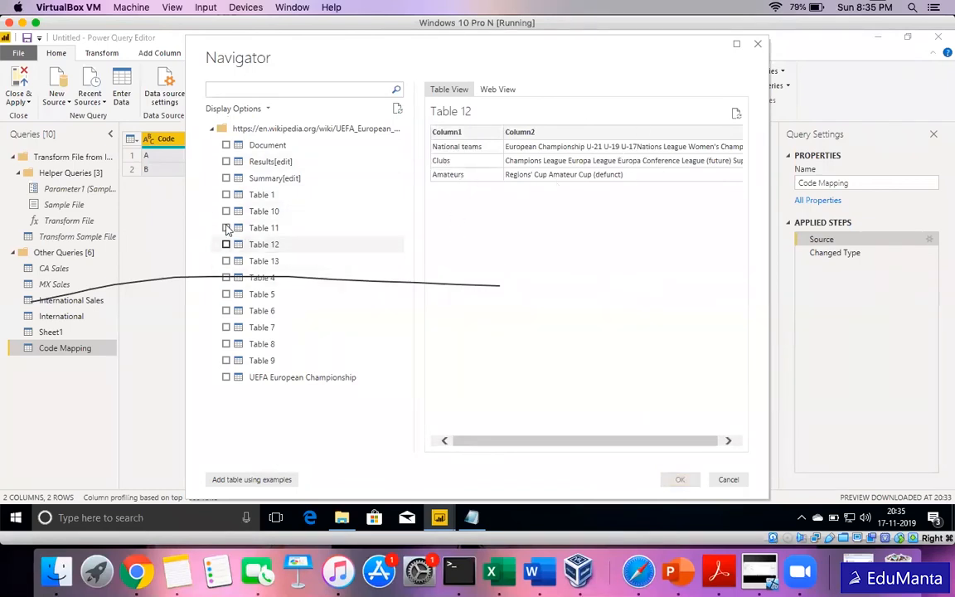
- Select the Results[edit] table, compare its preview with the Wikipedia page in Chrome, and load it as a query
click(226, 161)
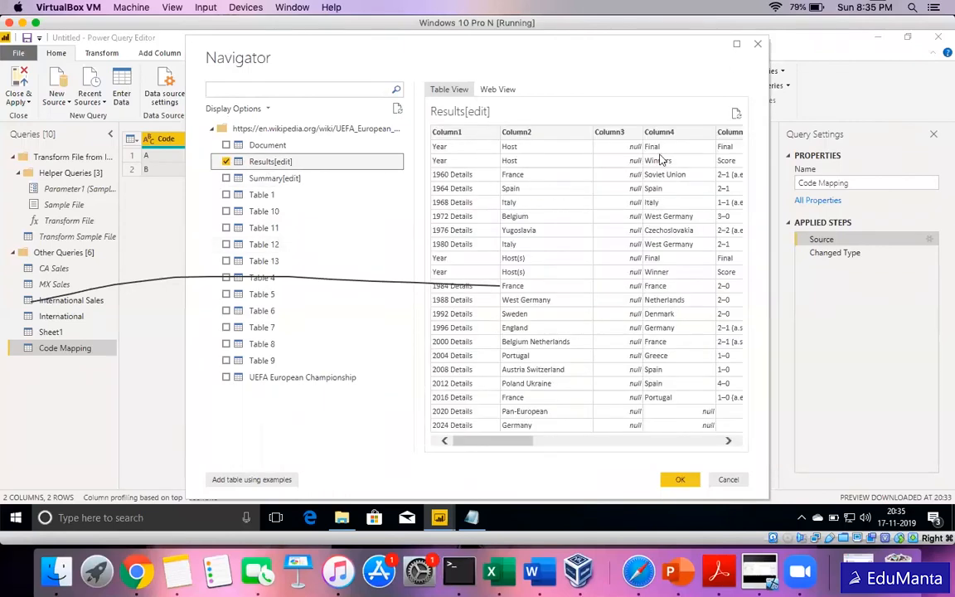
click(728, 441)
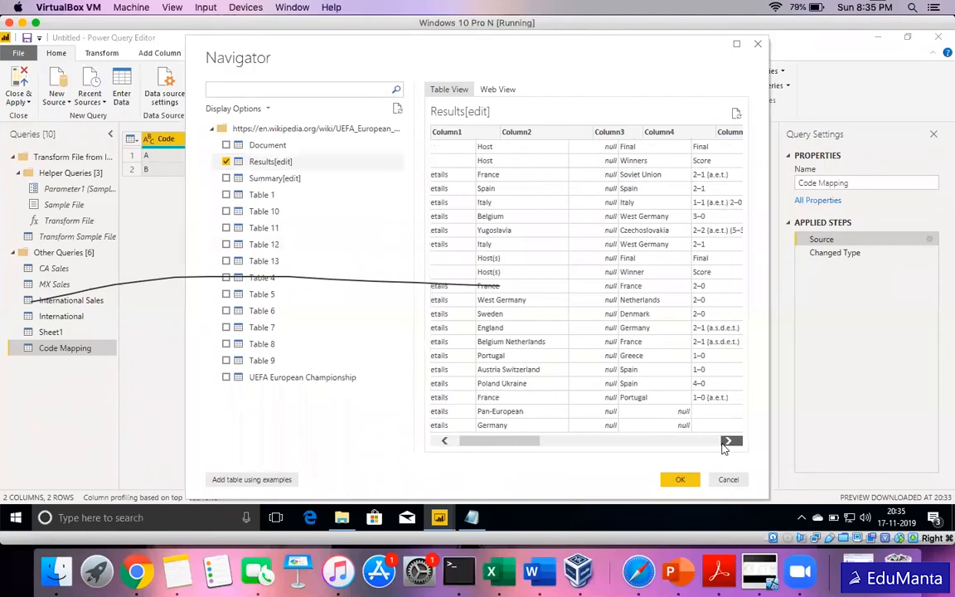
click(136, 570)
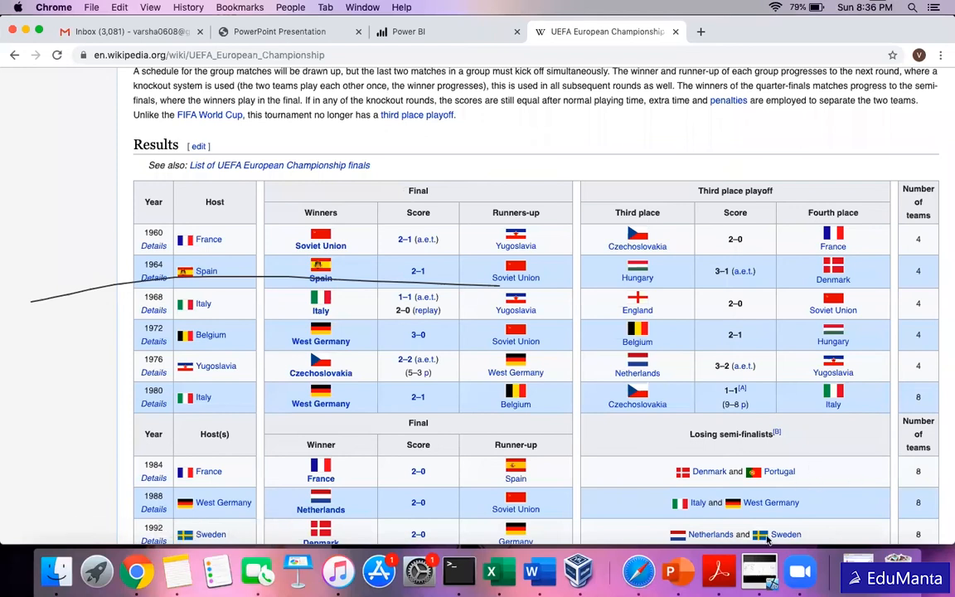
click(758, 569)
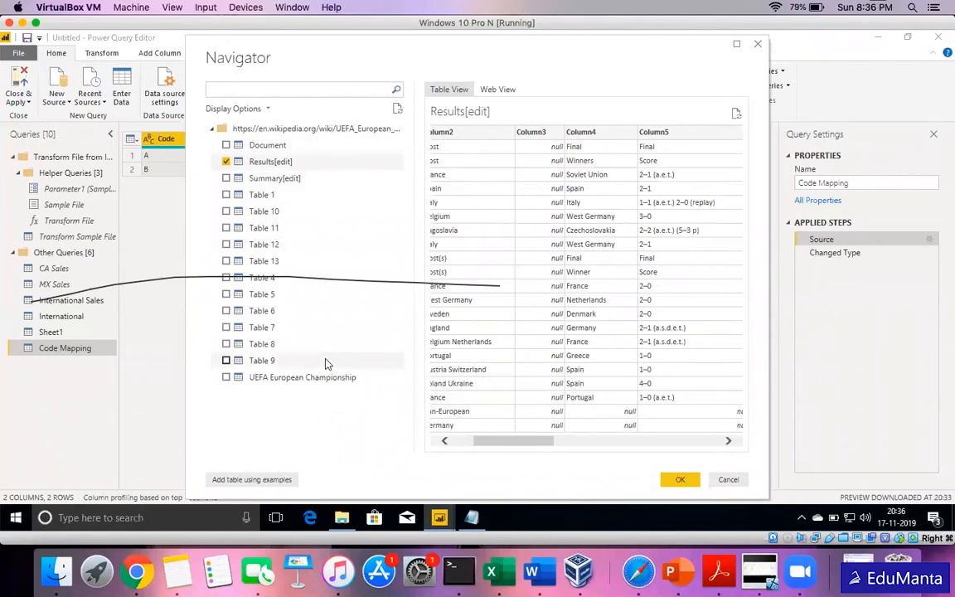
click(678, 484)
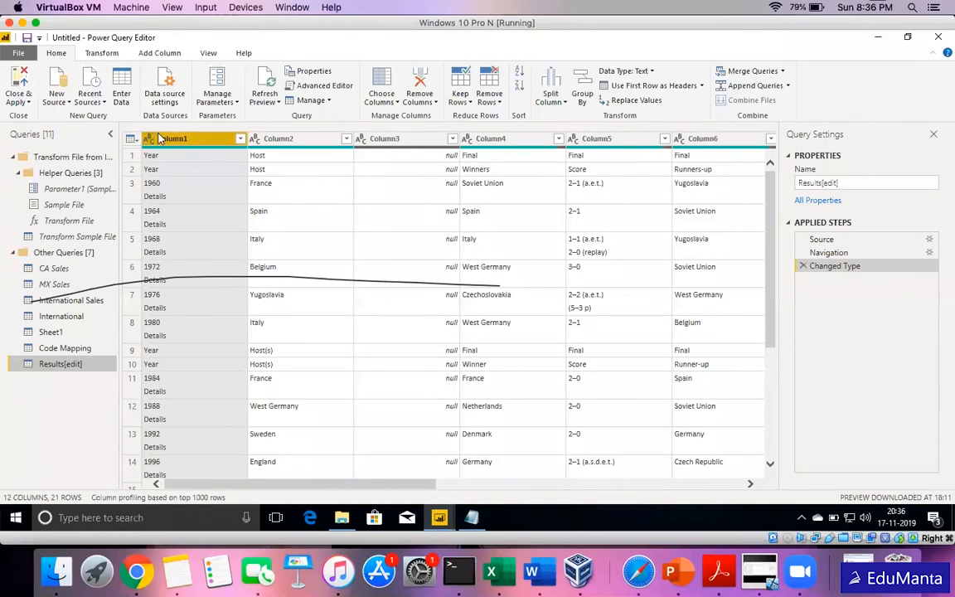
- Keep only Column1 and Column4 of the Results[edit] query, and promote the first row to column headers
click(507, 143)
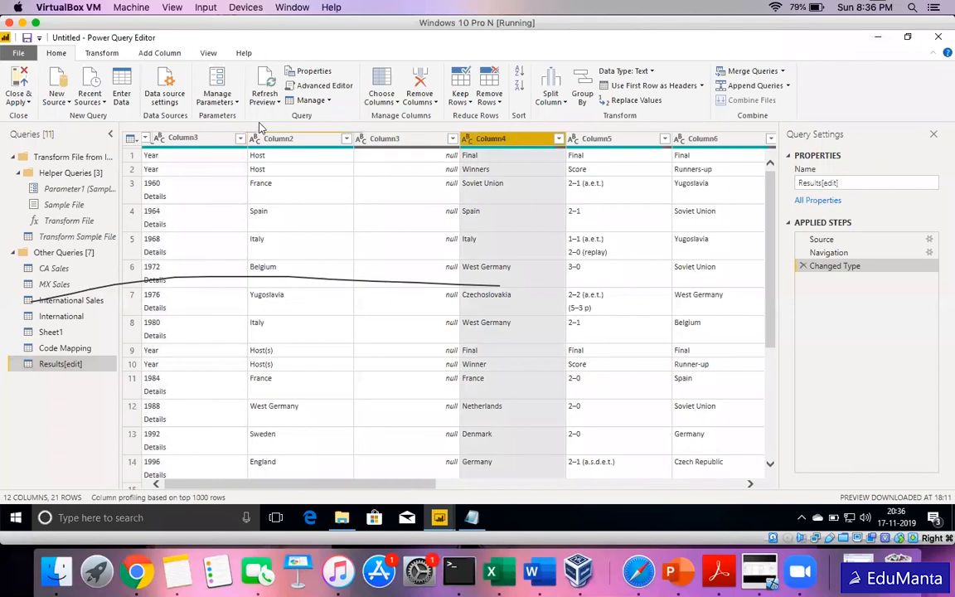
ctrl+click(193, 139)
click(193, 139)
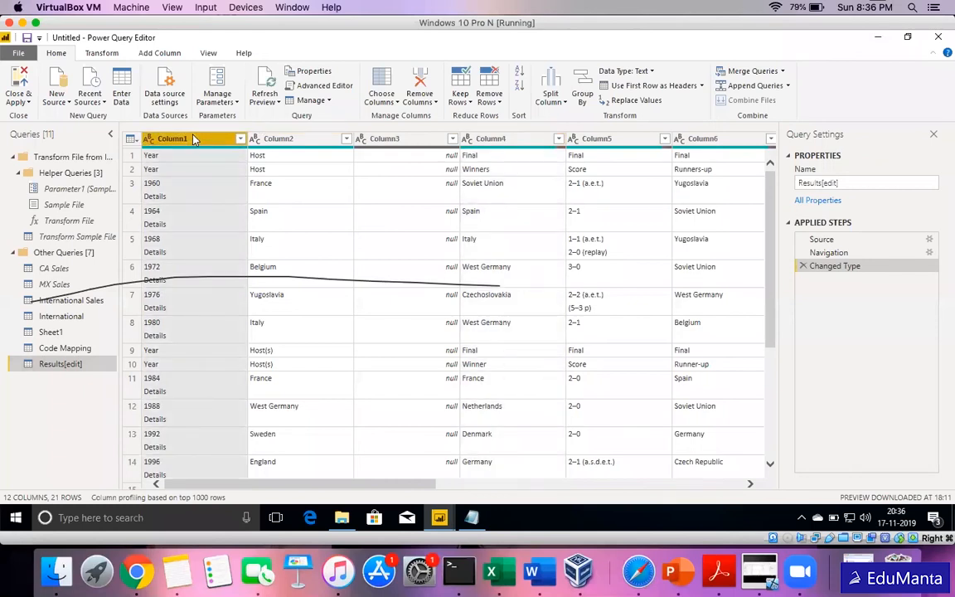
ctrl+click(509, 143)
right_click(509, 143)
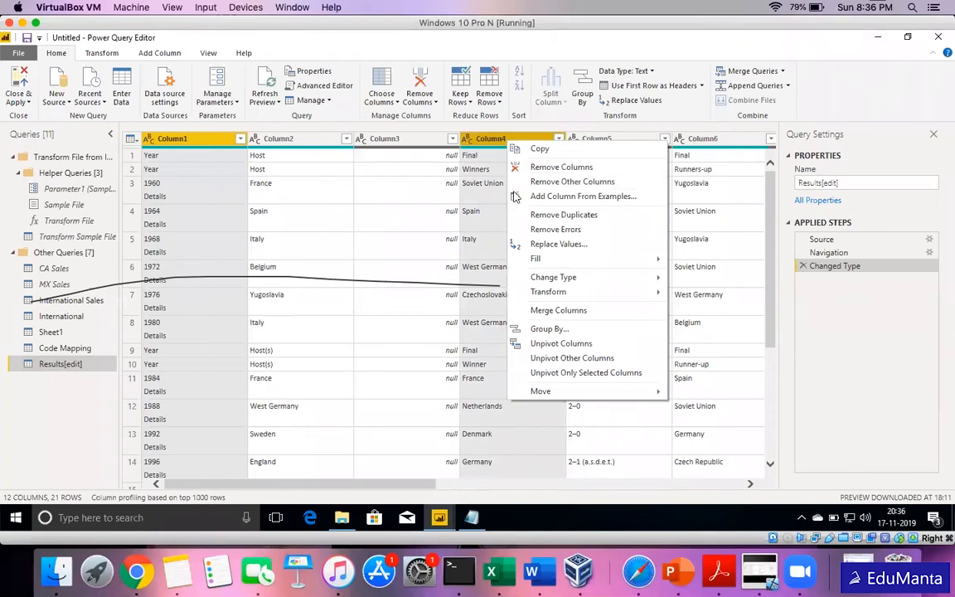
click(578, 184)
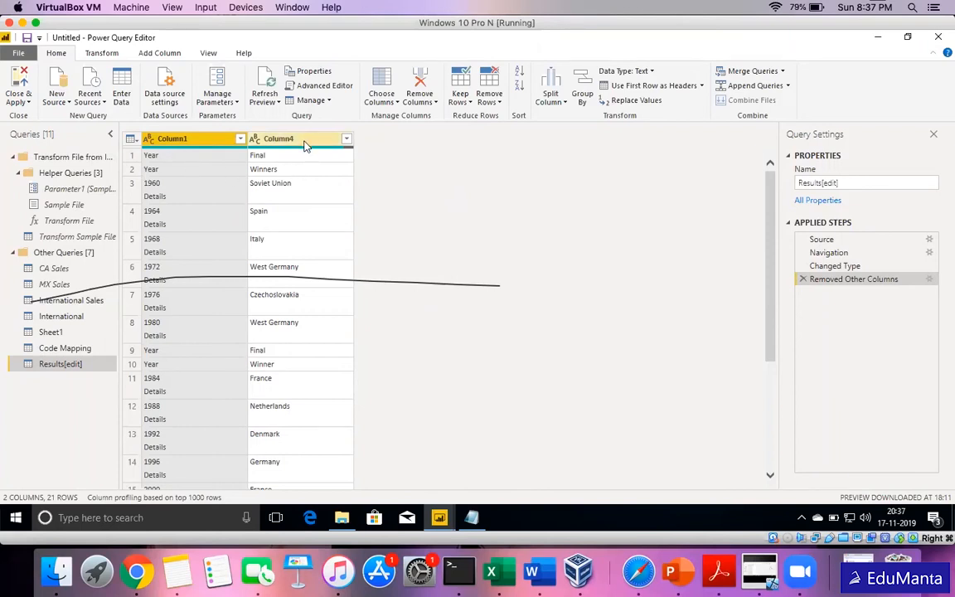
click(634, 86)
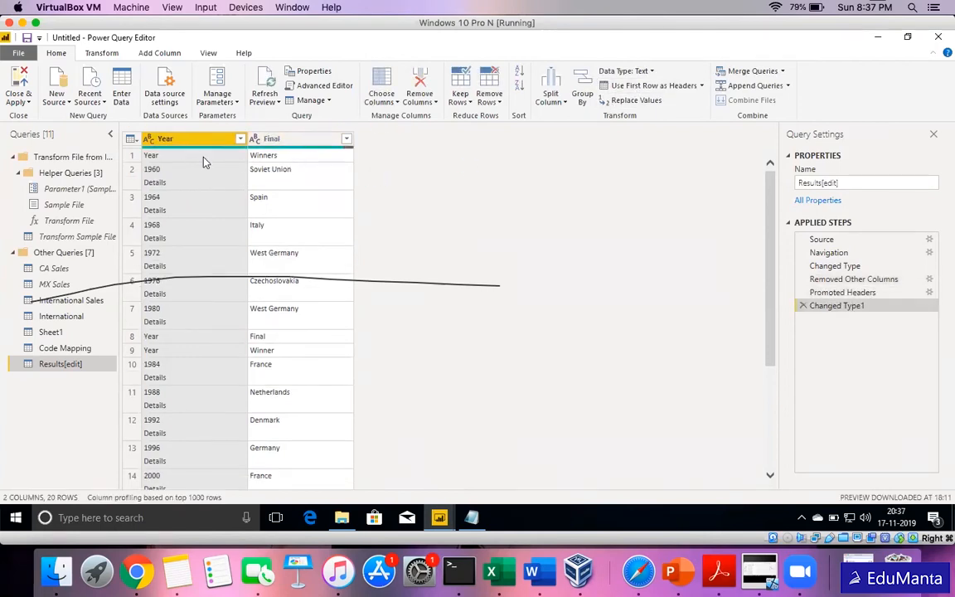
- Review the Year column's filter values and apply the filter with all values selected
click(198, 159)
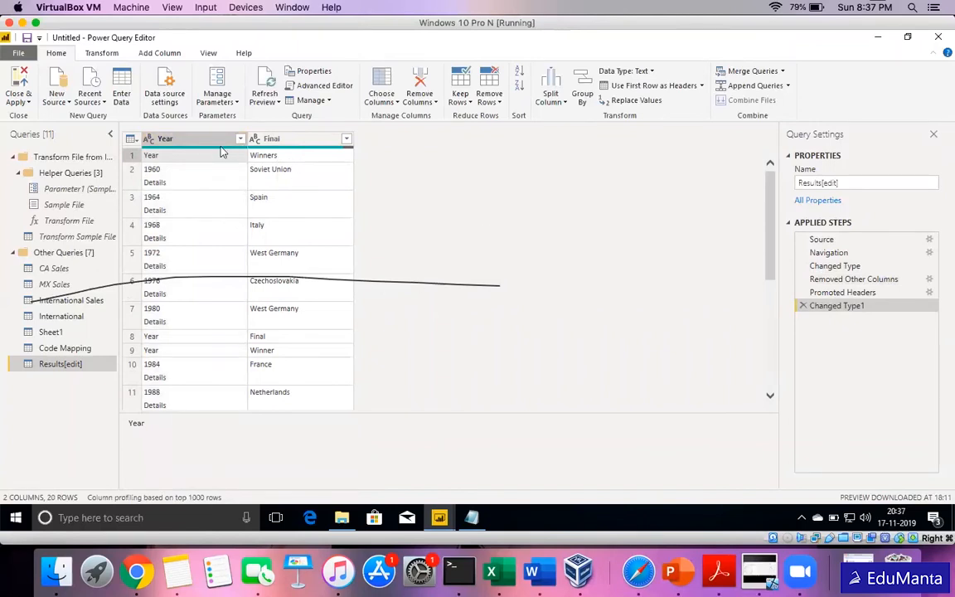
click(239, 141)
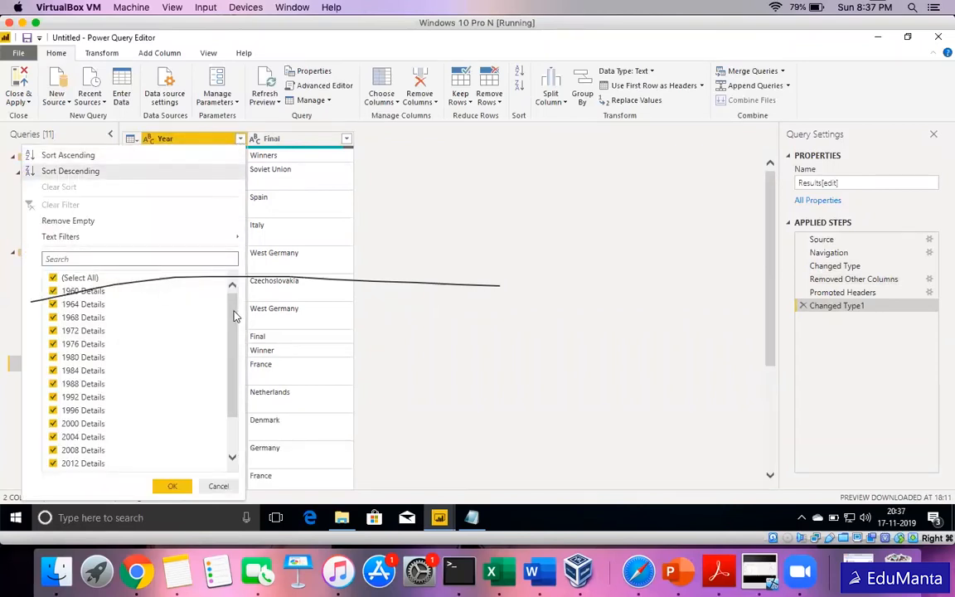
scroll(231, 316, down, 2)
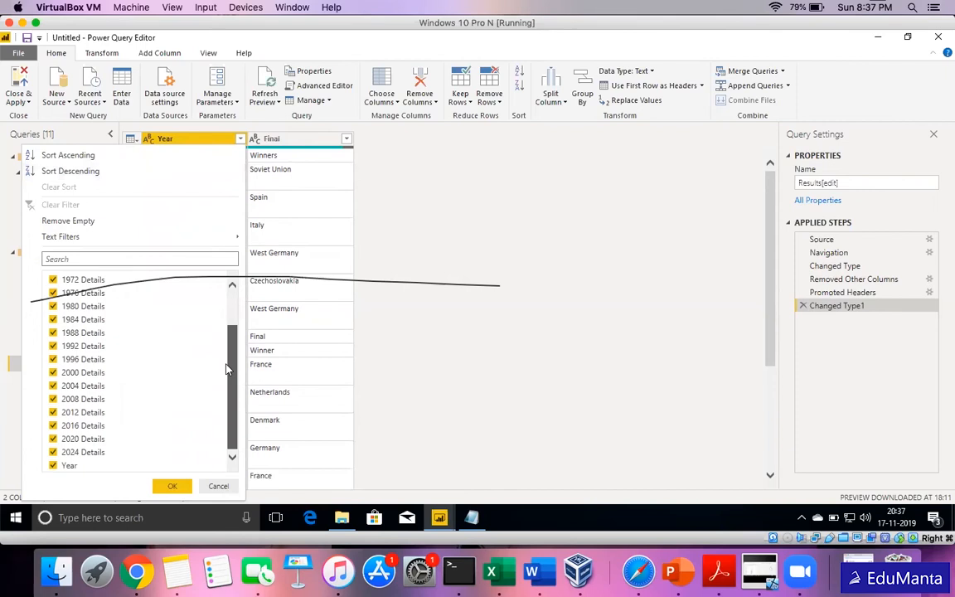
scroll(231, 316, up, 2)
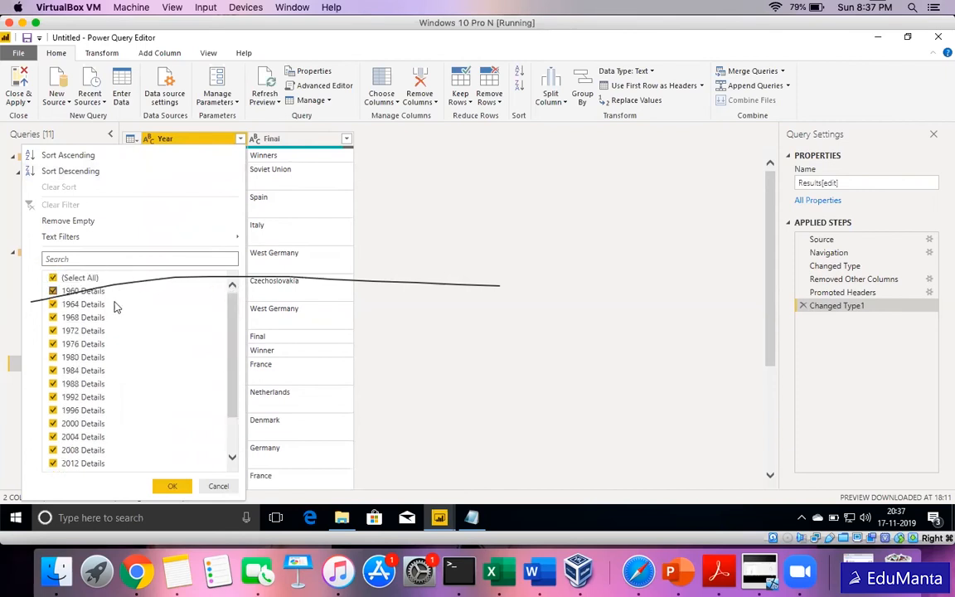
click(170, 485)
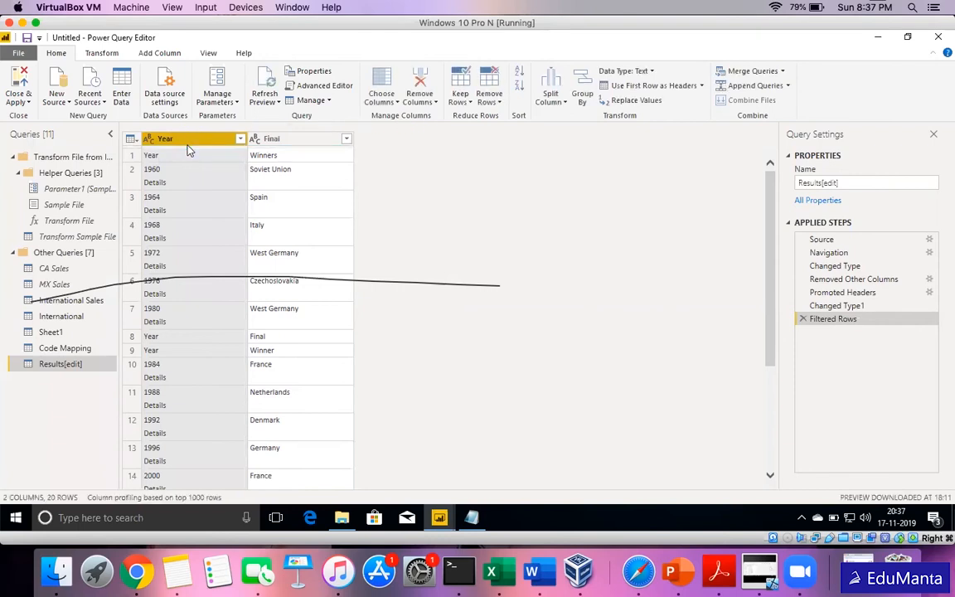
- Replace the text "Details" with nothing in the Year column of the Results[edit] query
right_click(188, 146)
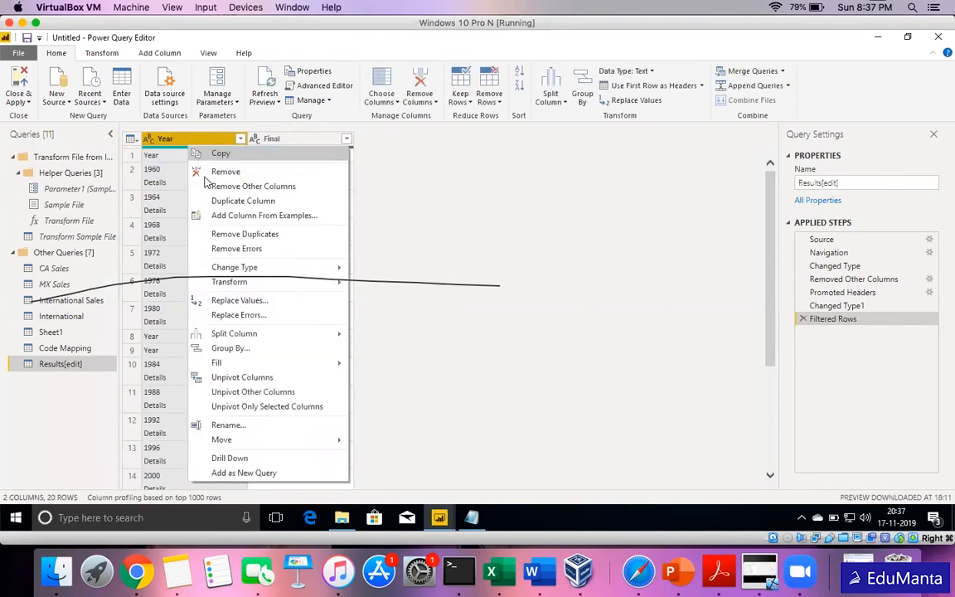
click(278, 305)
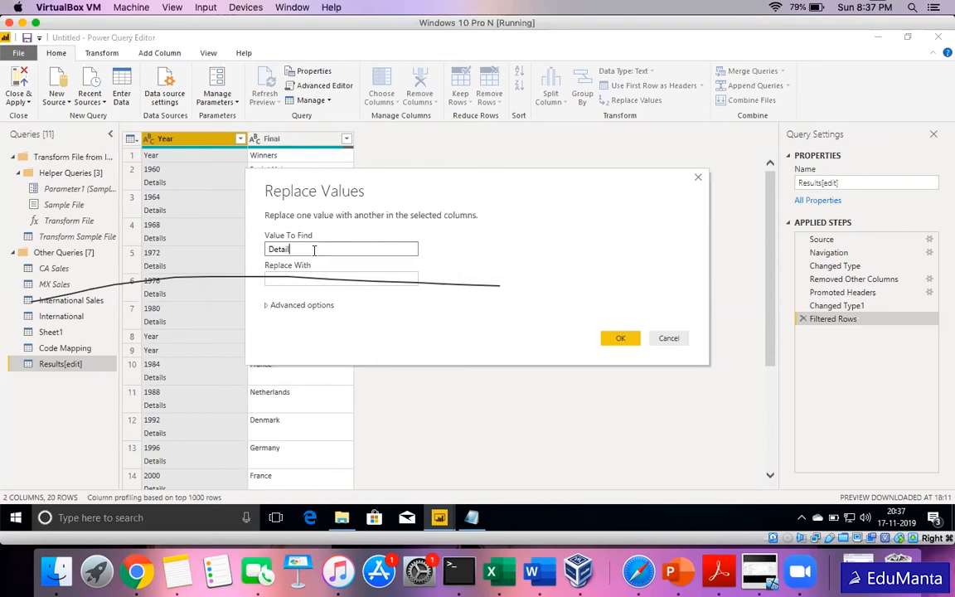
click(288, 278)
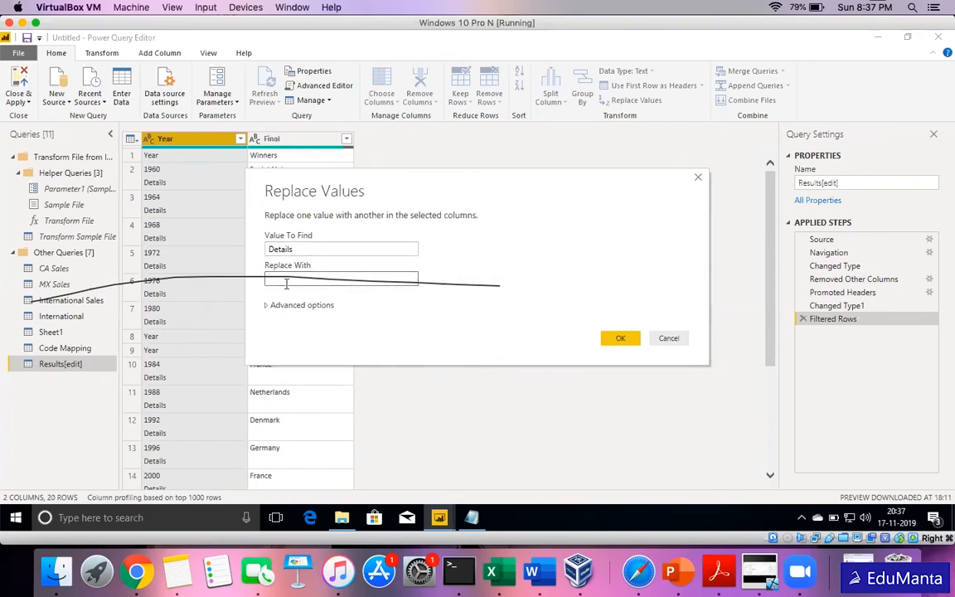
click(617, 339)
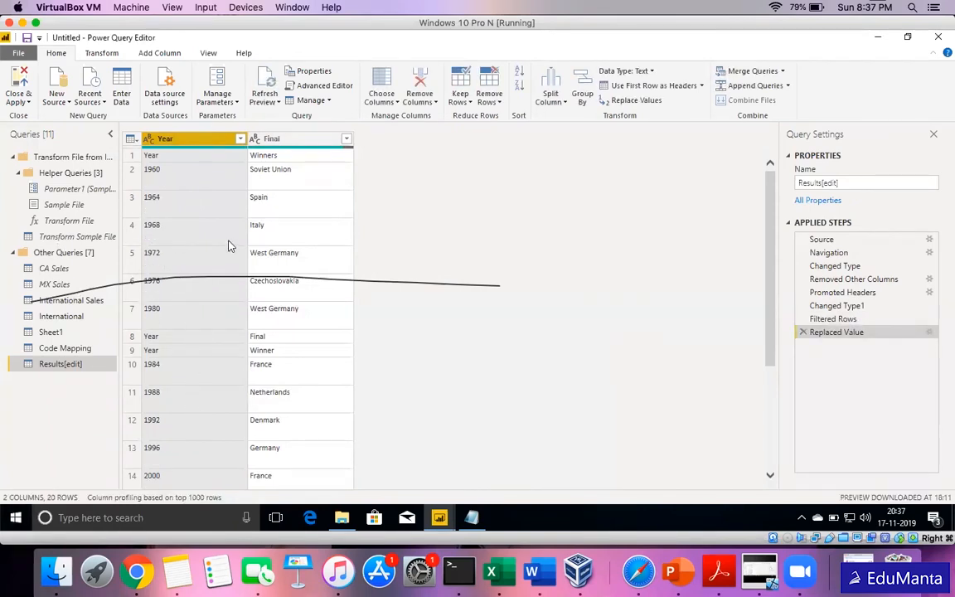
scroll(205, 364, down, 2)
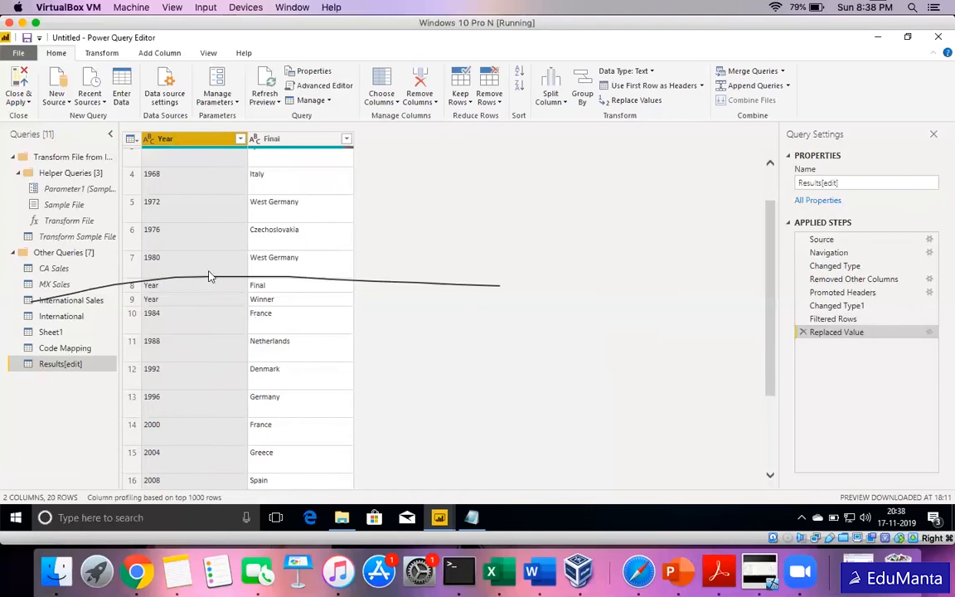
scroll(190, 249, up, 2)
- Filter the Year column to exclude the value "Year", and check the remaining rows
click(240, 139)
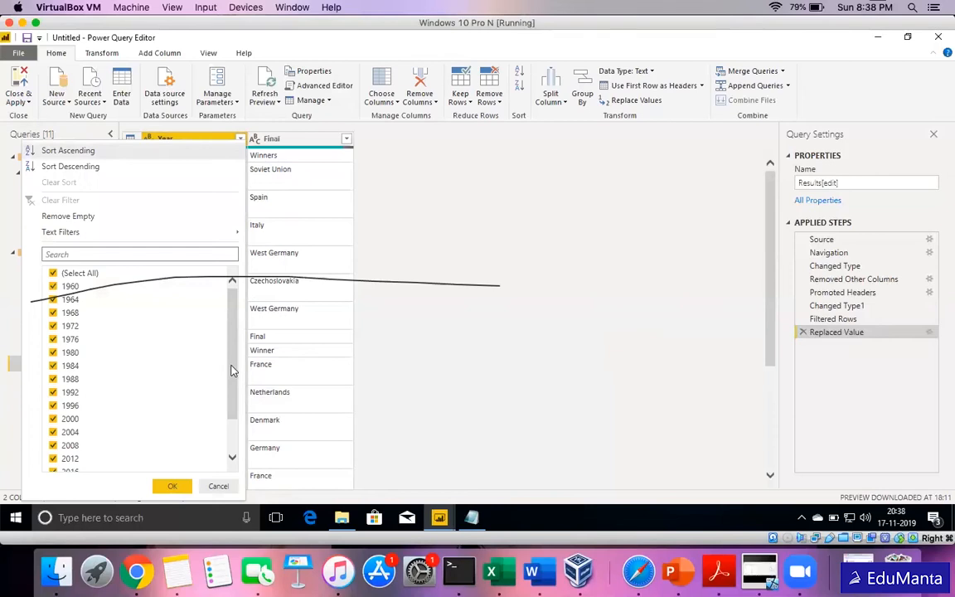
drag(232, 371, 231, 415)
click(67, 467)
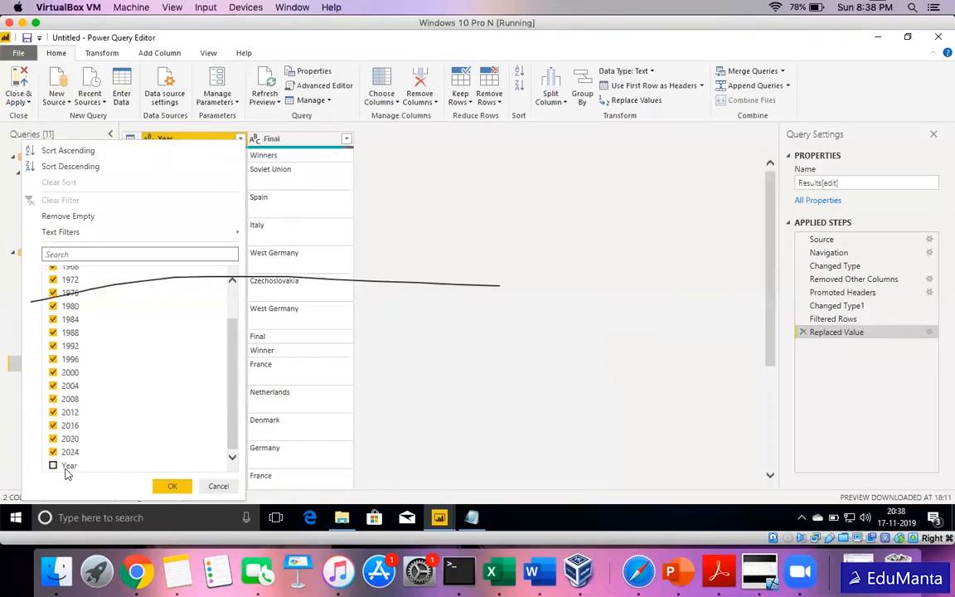
click(170, 486)
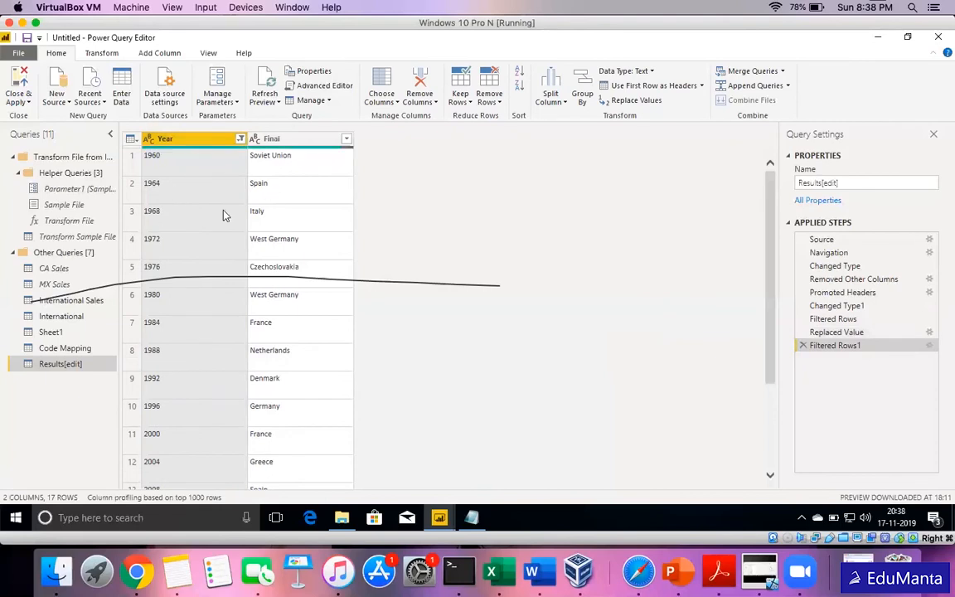
scroll(318, 399, down, 3)
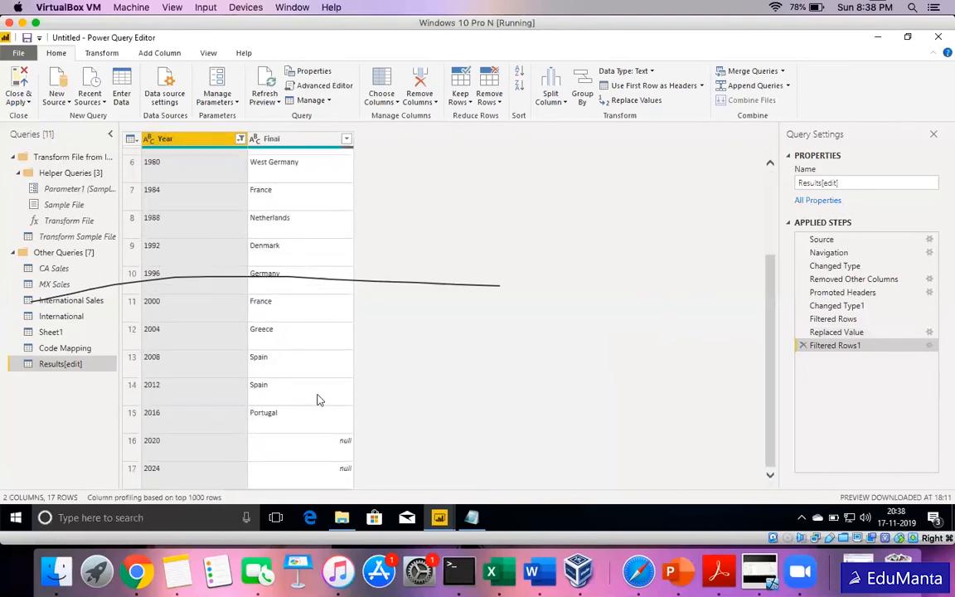
scroll(318, 398, up, 3)
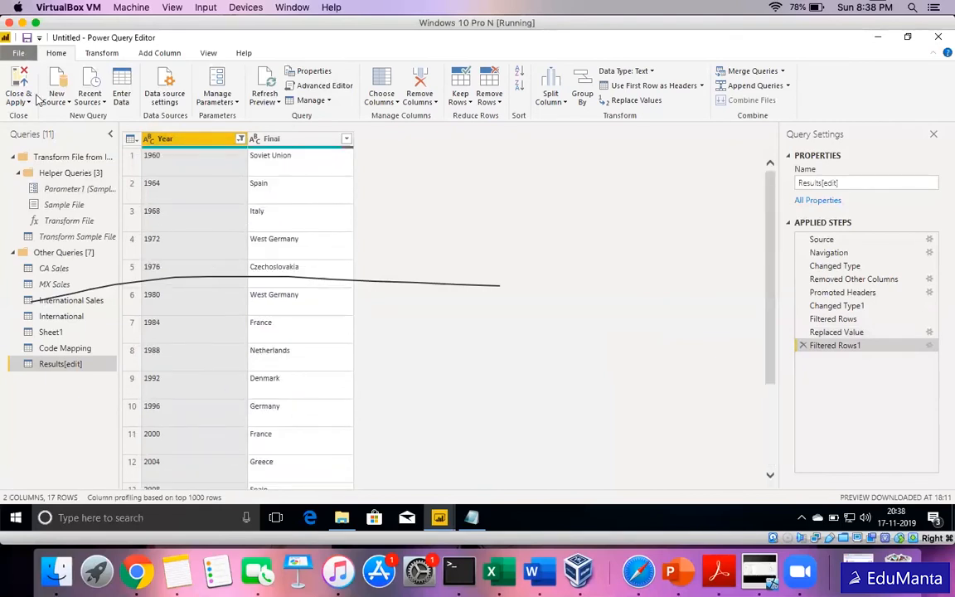
- Rename the Results[edit] query as WinnersList, and apply the query changes to the report
double_click(60, 364)
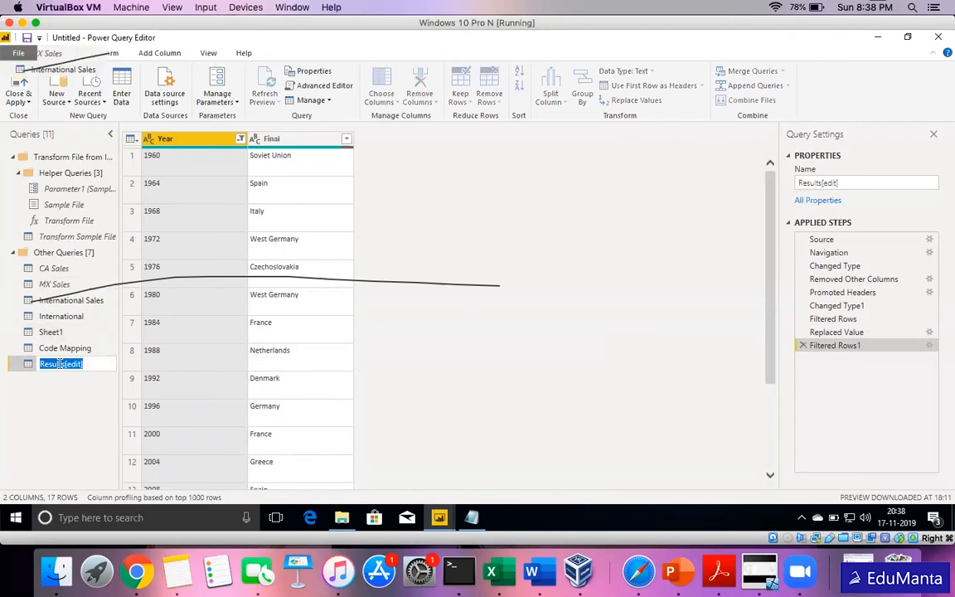
text(Wi)
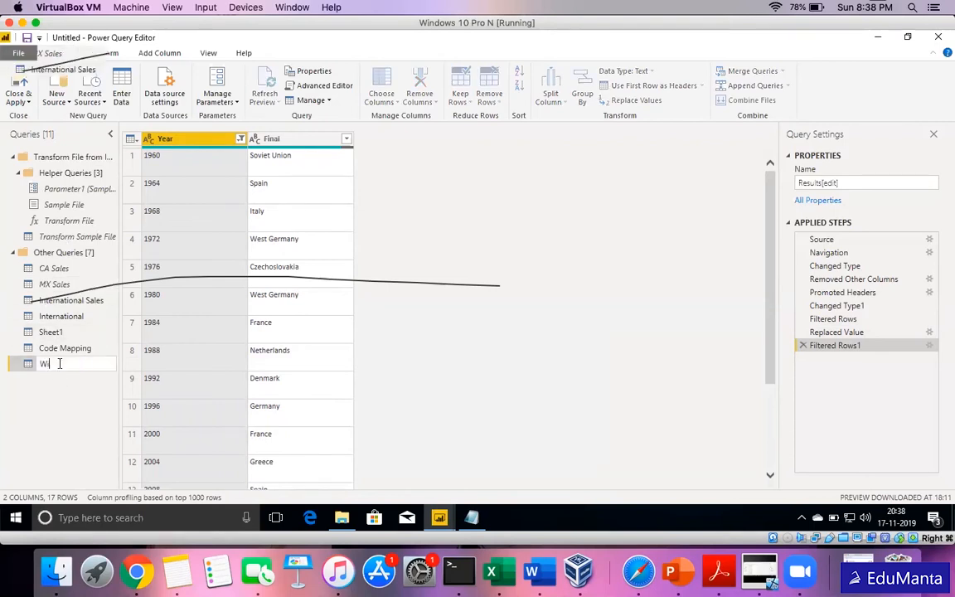
text(nner)
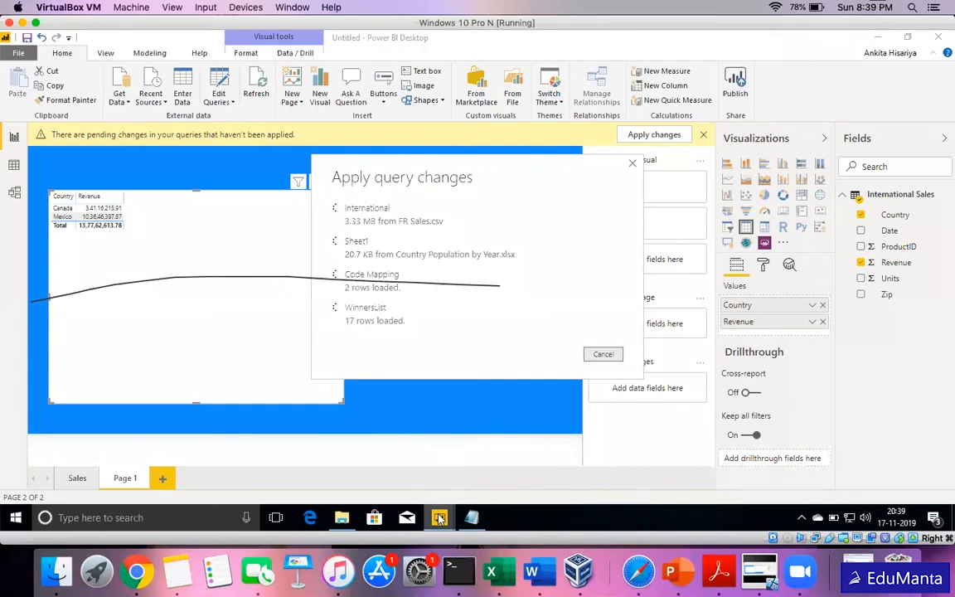
mouse_move(440, 518)
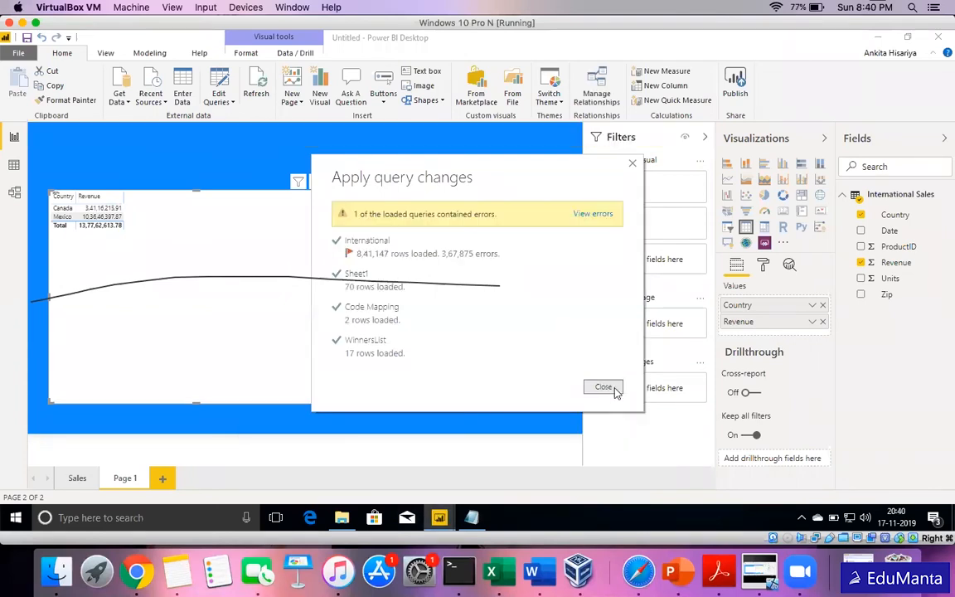
click(605, 387)
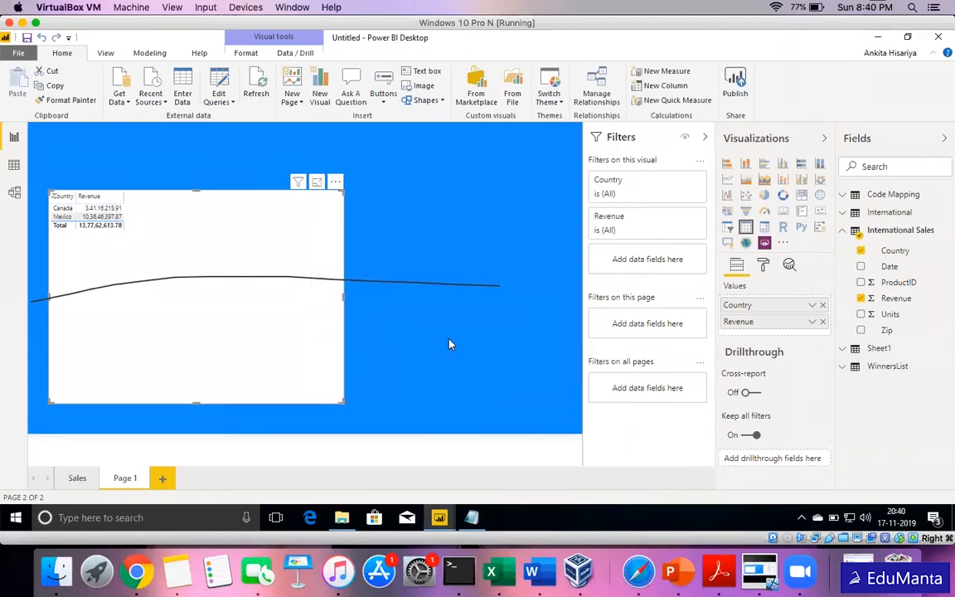
- Examine the fields of the International Sales, International and Sheet1 tables, and collapse the expanded tables
click(843, 231)
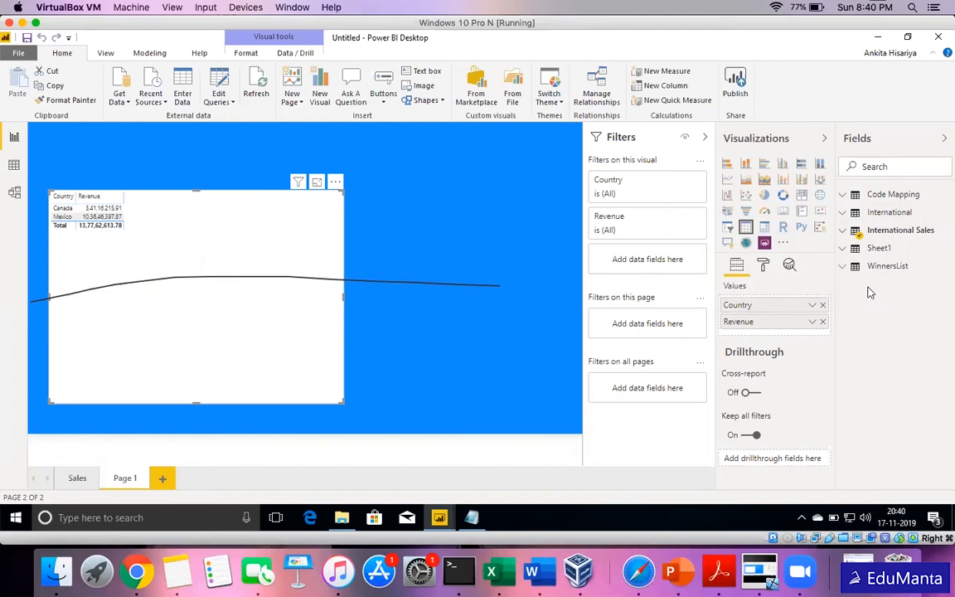
click(842, 235)
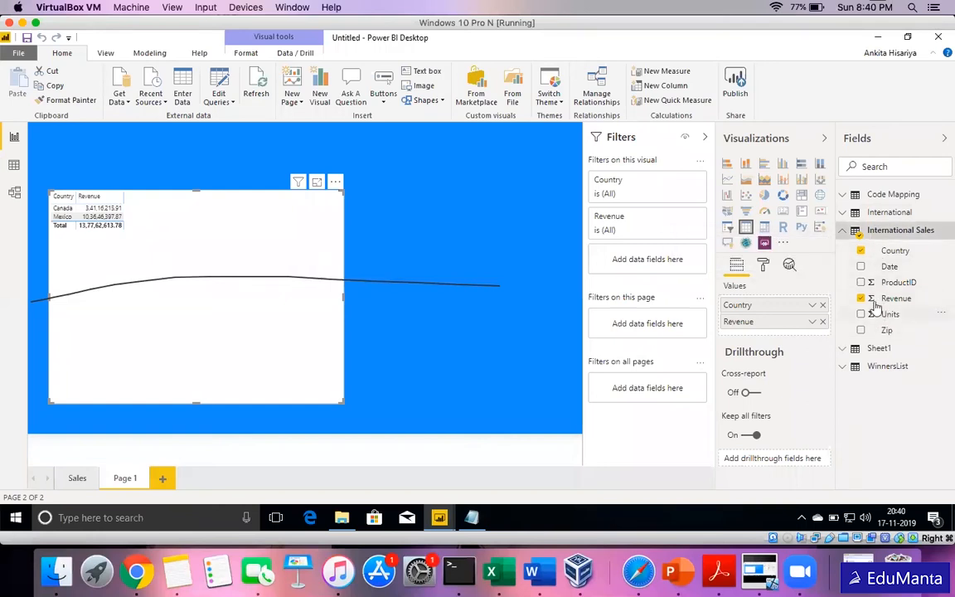
click(844, 214)
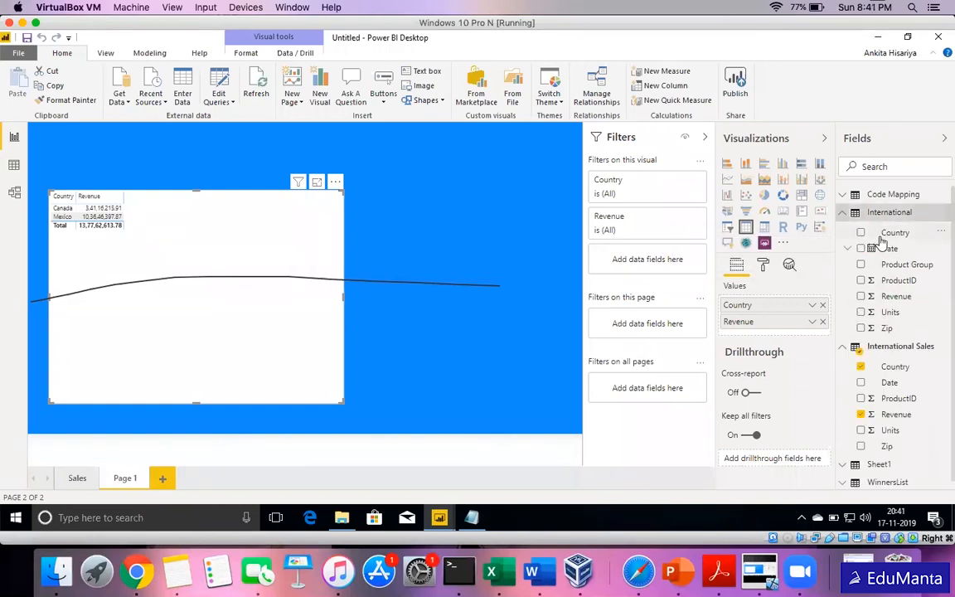
click(843, 213)
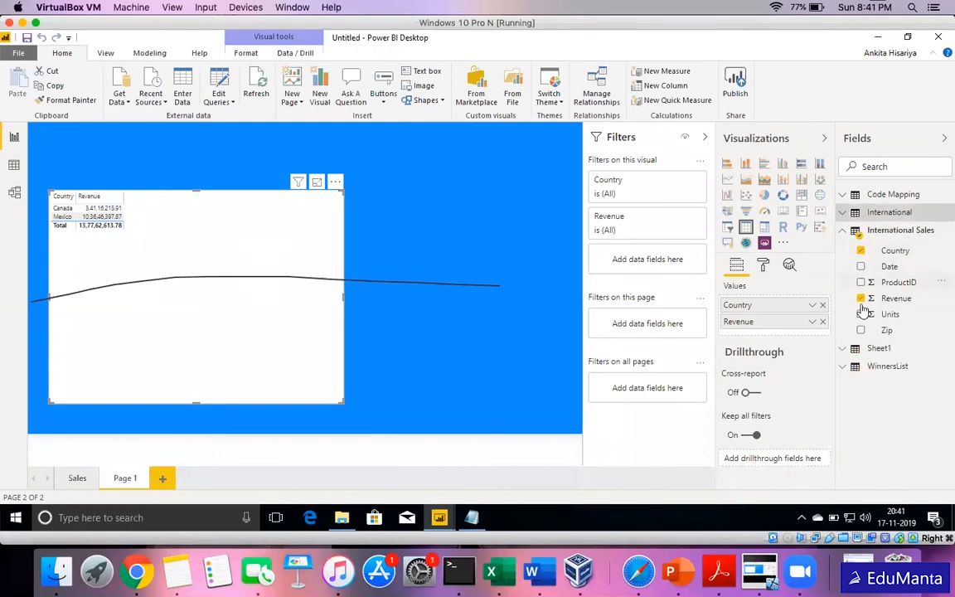
click(843, 349)
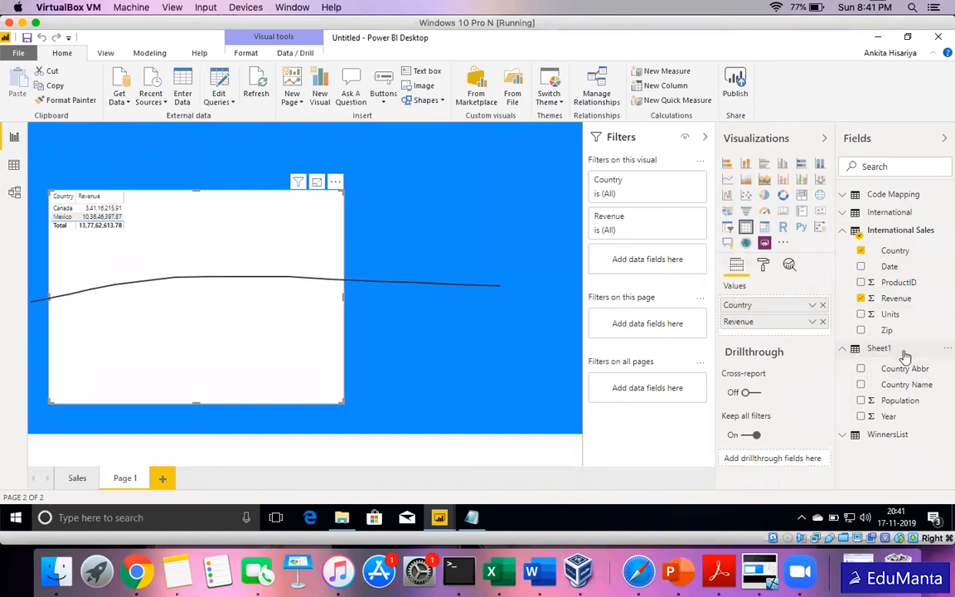
click(907, 237)
click(891, 251)
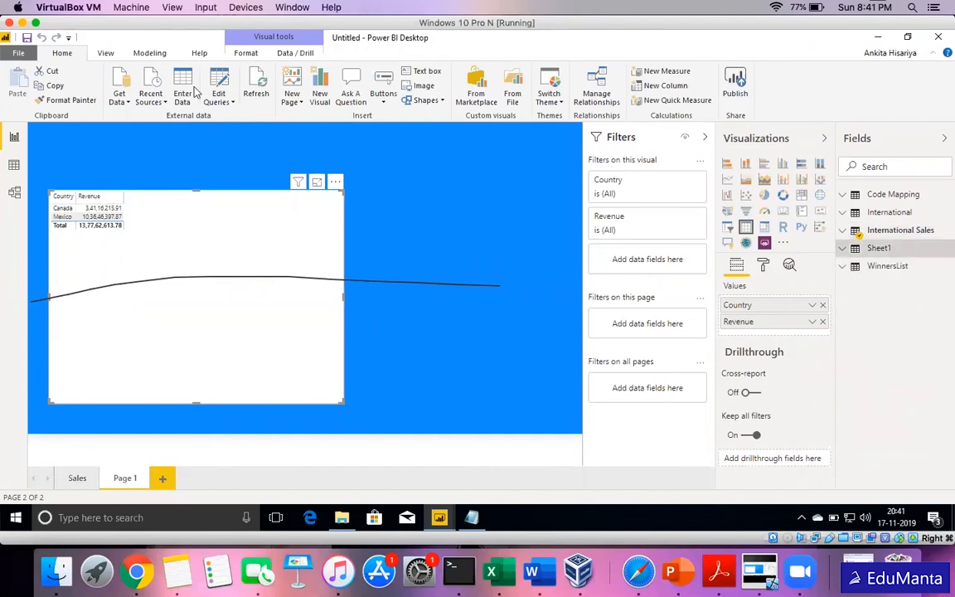
- Reopen the Power Query Editor and inspect the CA Sales query's M code, including its source file path, without changing it
click(221, 102)
click(232, 116)
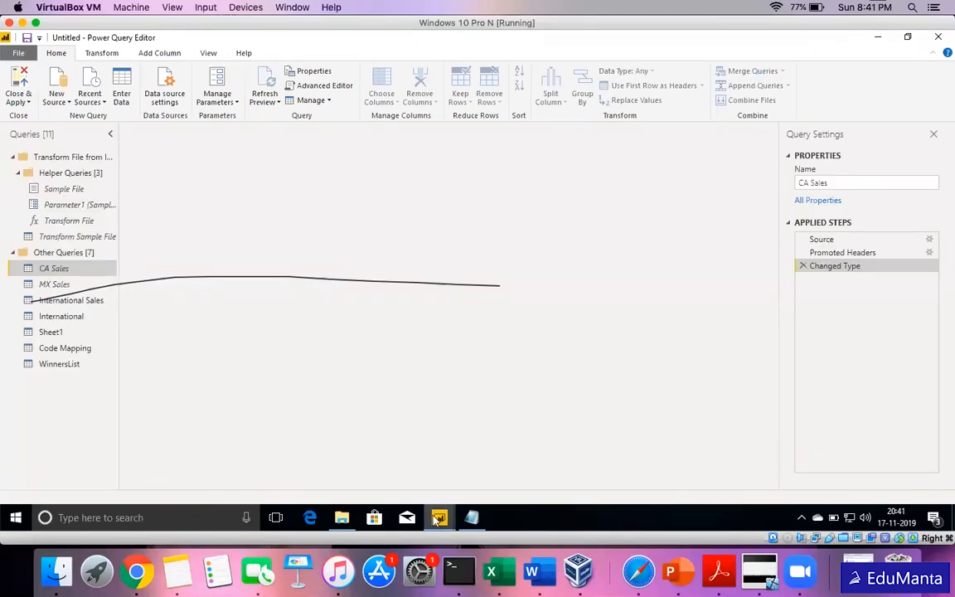
mouse_move(437, 518)
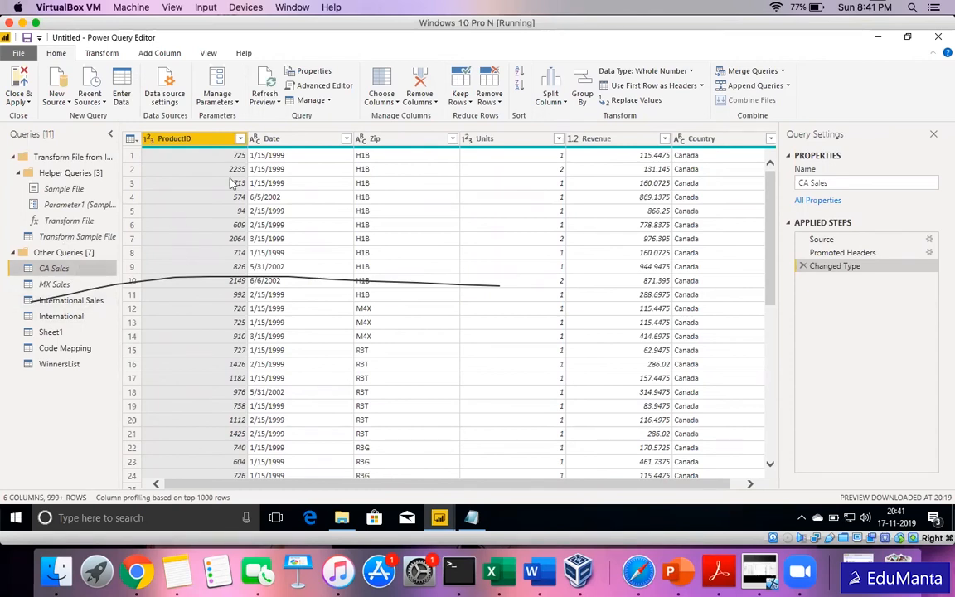
click(324, 87)
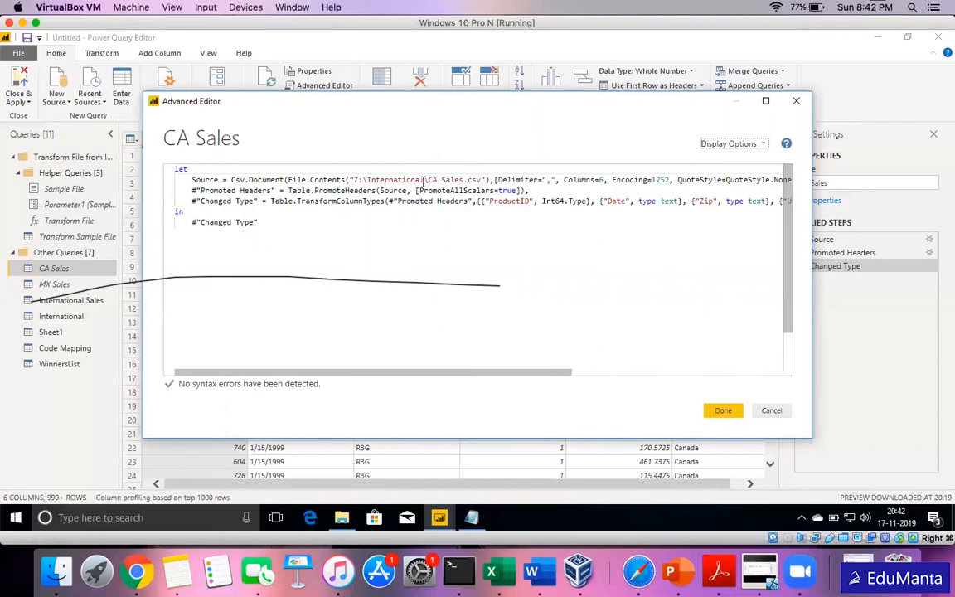
drag(481, 180, 361, 180)
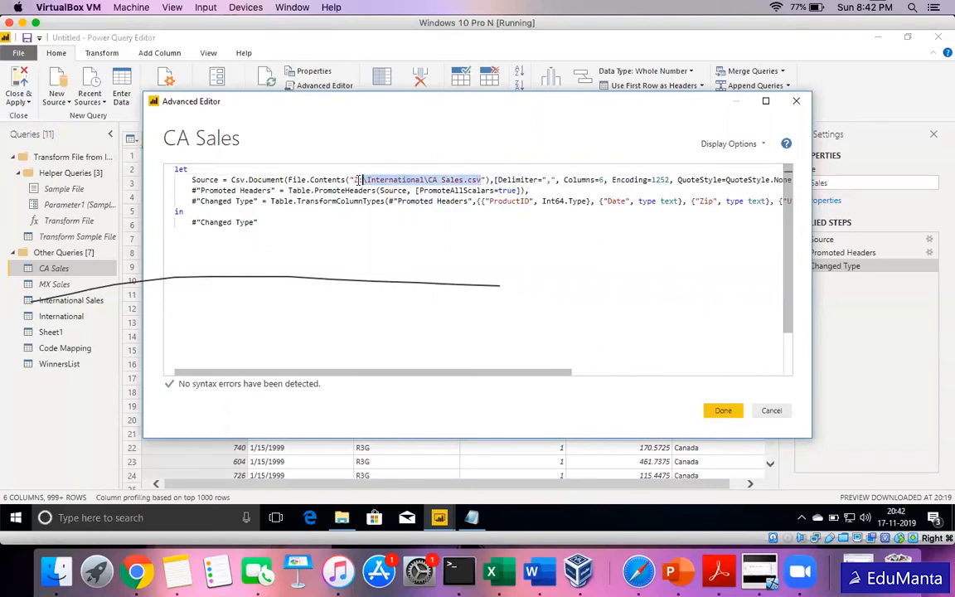
click(500, 273)
click(786, 411)
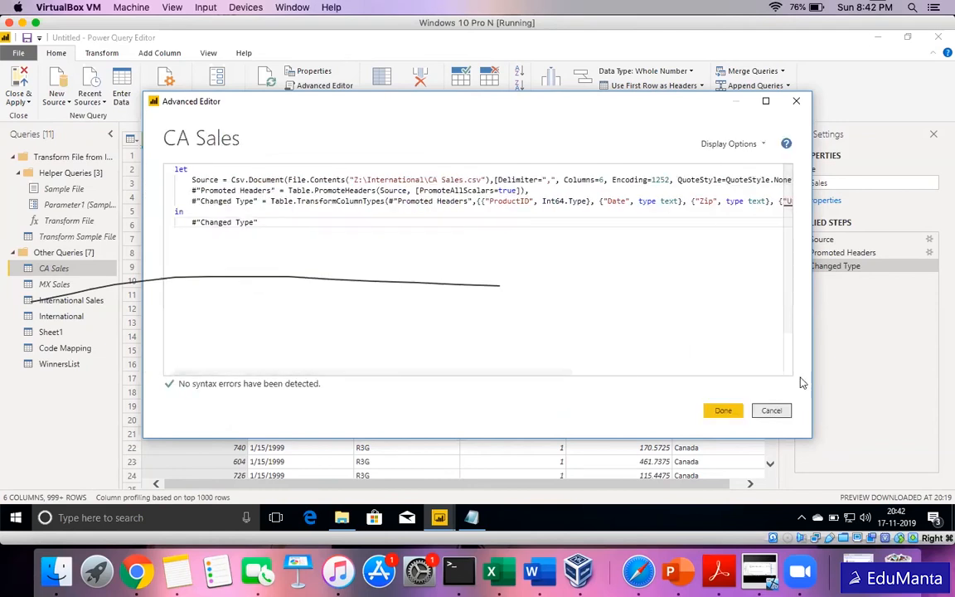
- Review the file settings of CA Sales' Source step and the query's full M code, leaving both unchanged
click(931, 240)
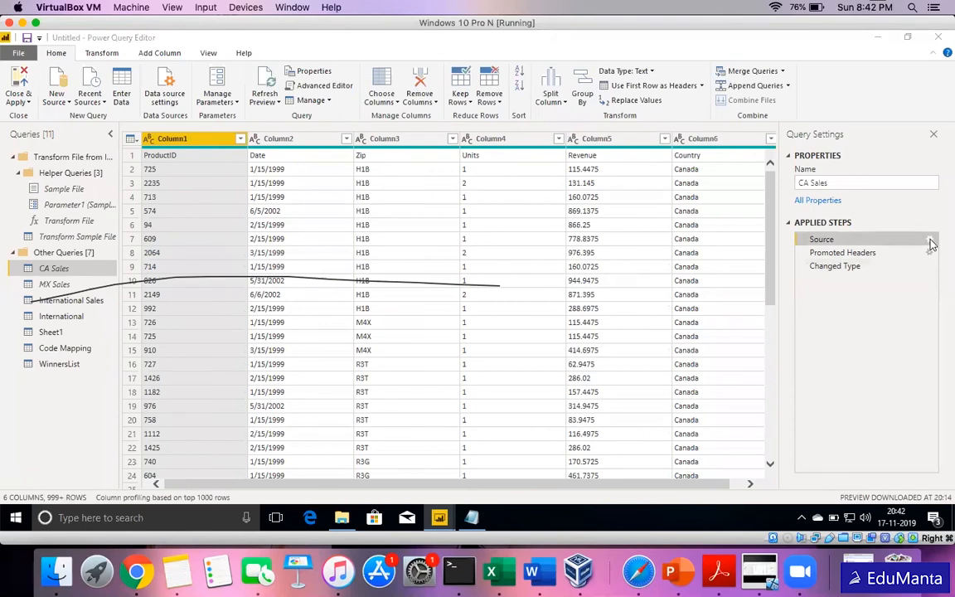
click(931, 241)
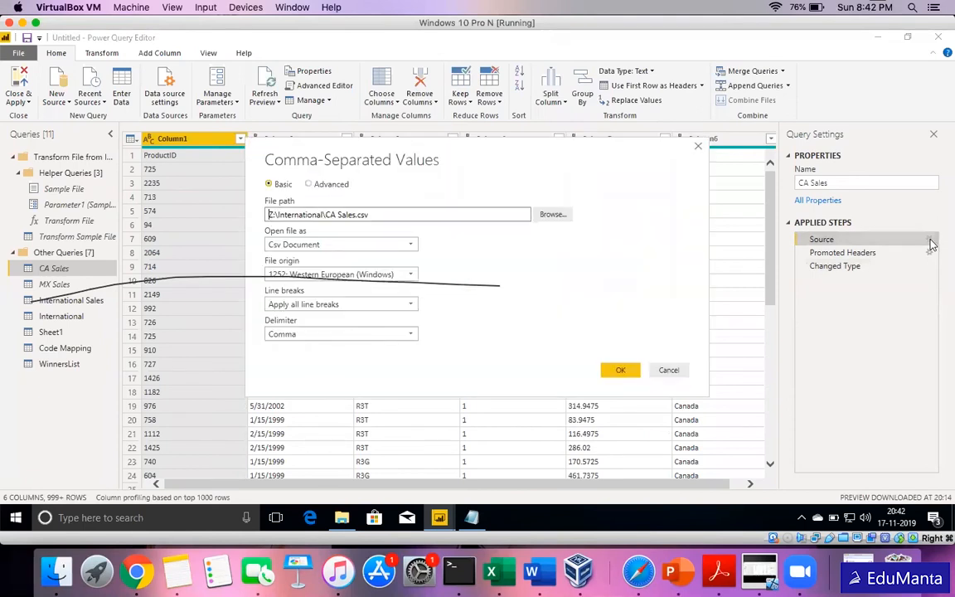
click(682, 370)
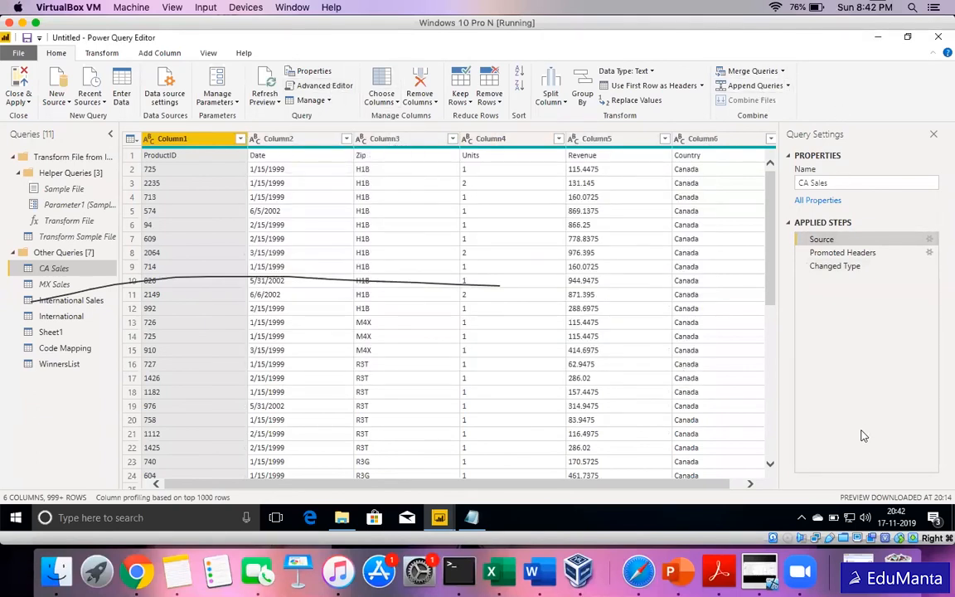
click(313, 87)
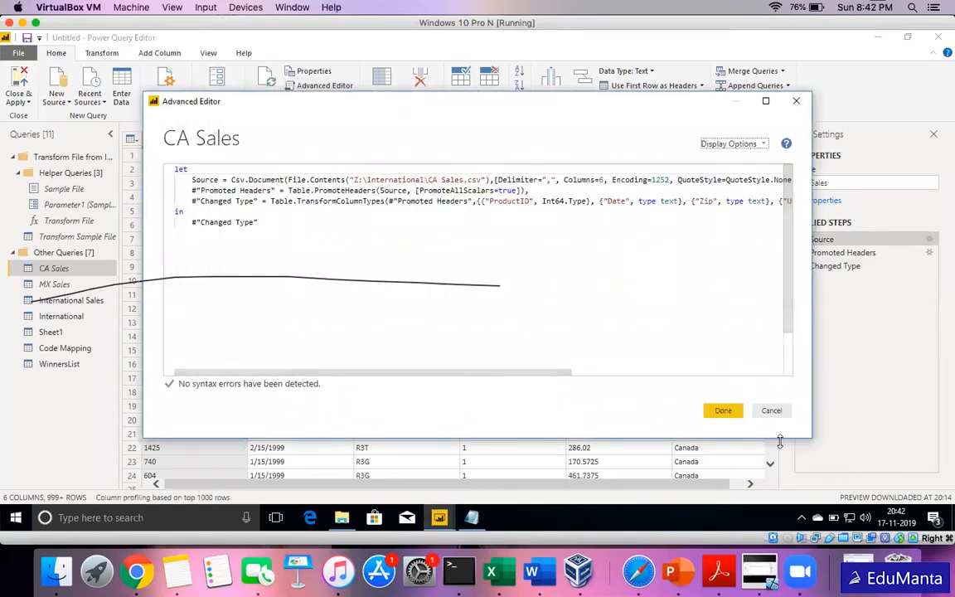
click(771, 411)
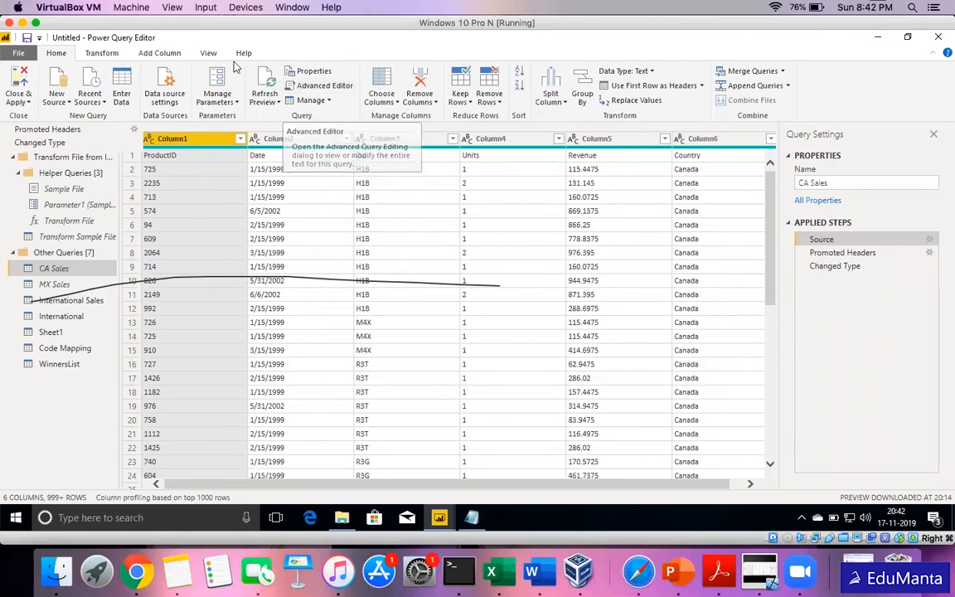
- Show the formula bar and view the formulas of CA Sales' Promoted Headers and Changed Type steps
click(208, 53)
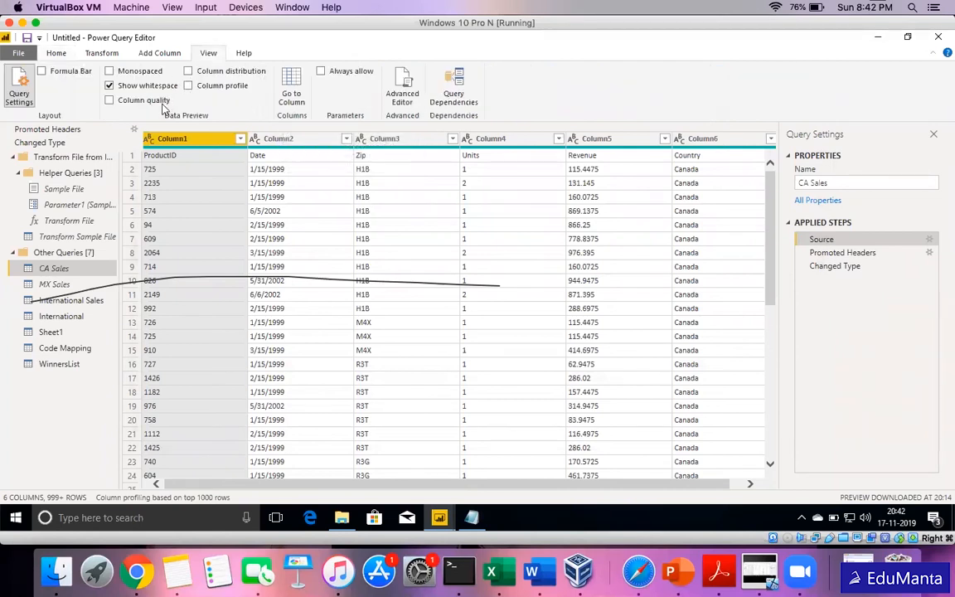
click(42, 72)
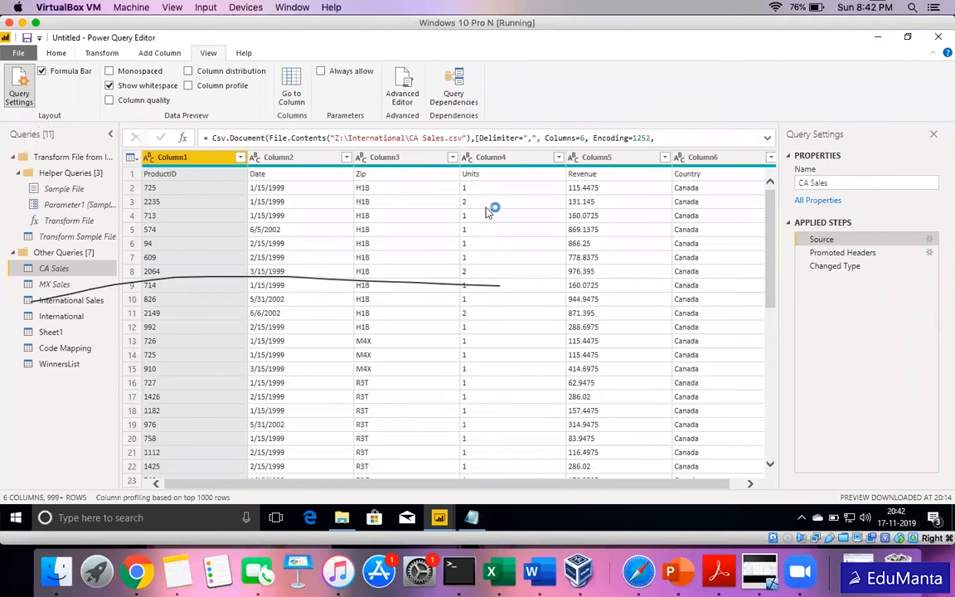
click(879, 256)
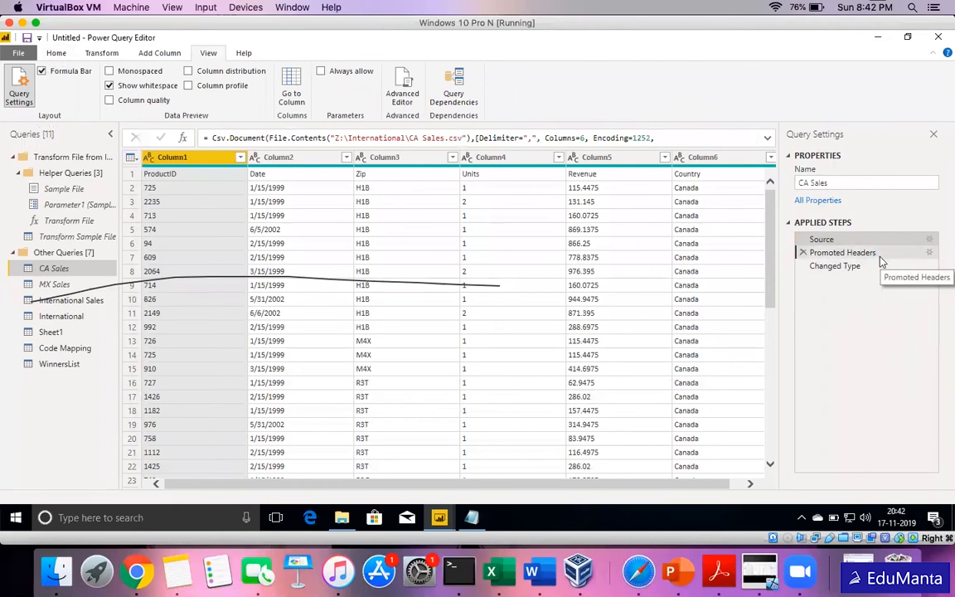
click(821, 265)
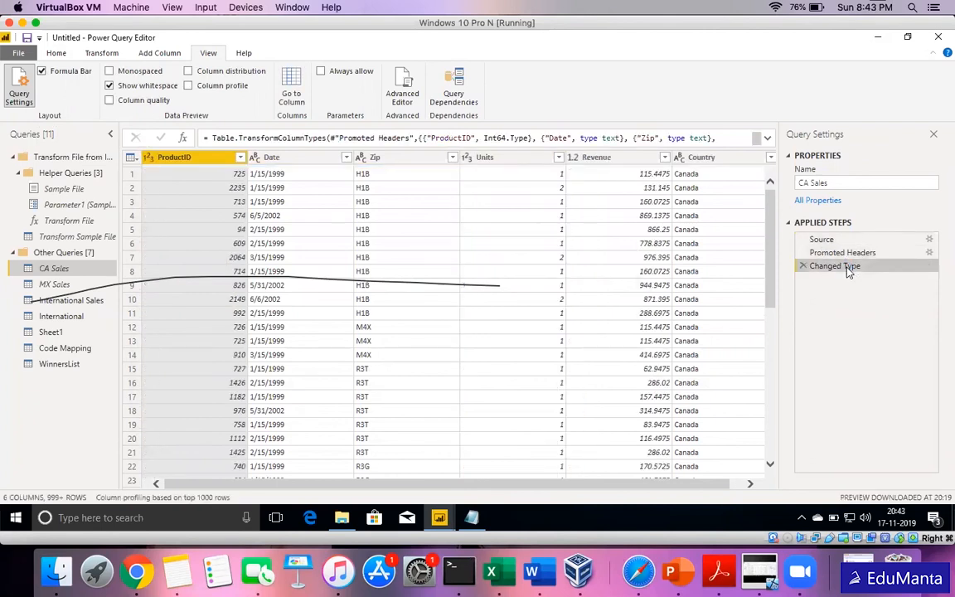
- View the formulas of CA Sales' Source step and of the International Sales query
click(846, 239)
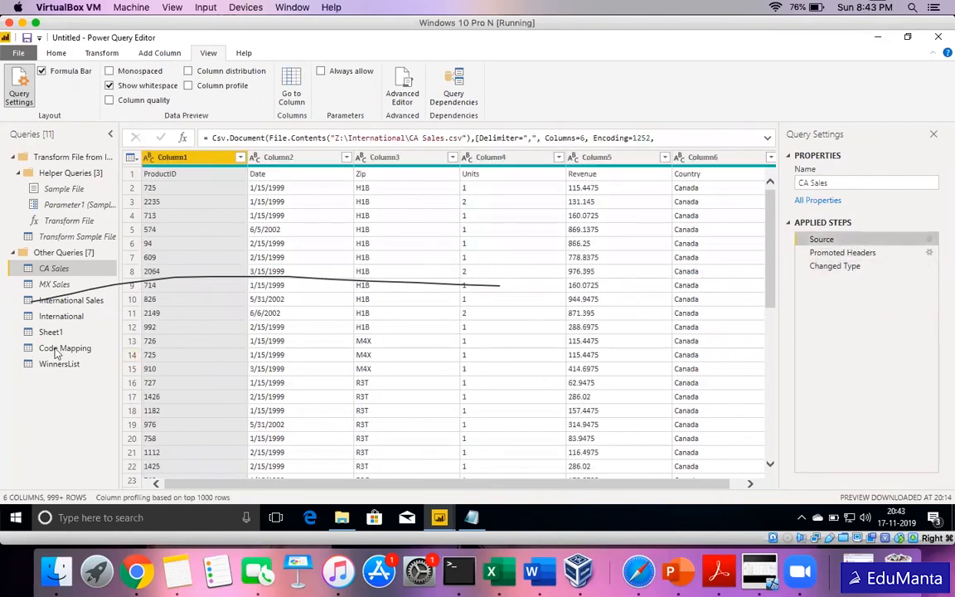
click(68, 300)
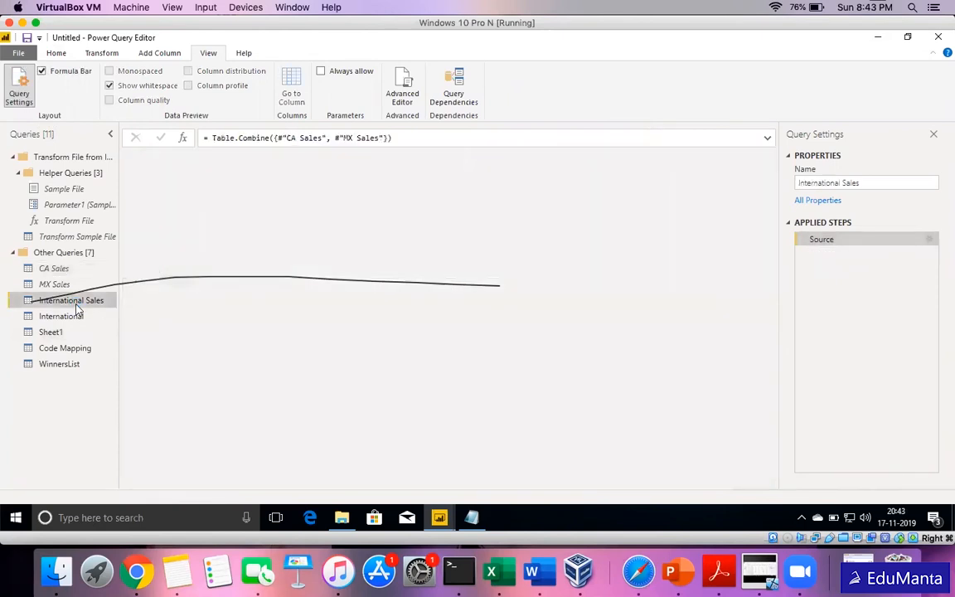
- Rename the International query's Filtered Rows step to Filtered for Country
click(62, 318)
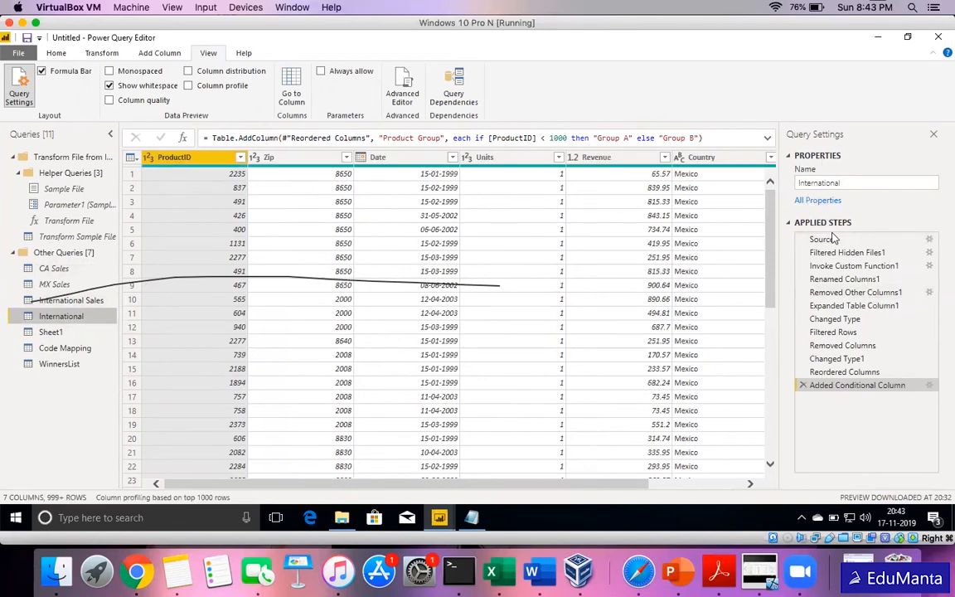
click(846, 335)
right_click(846, 335)
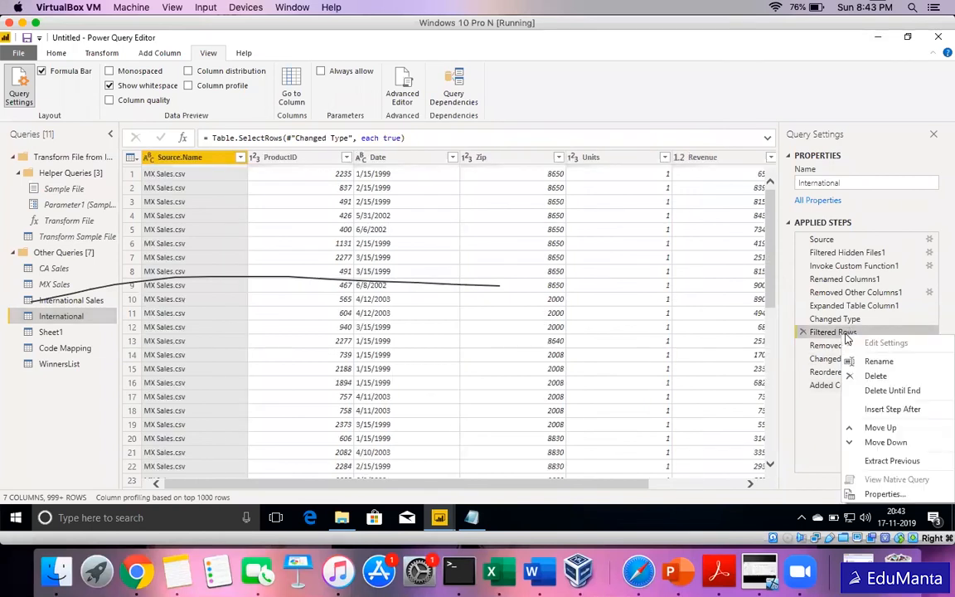
click(862, 362)
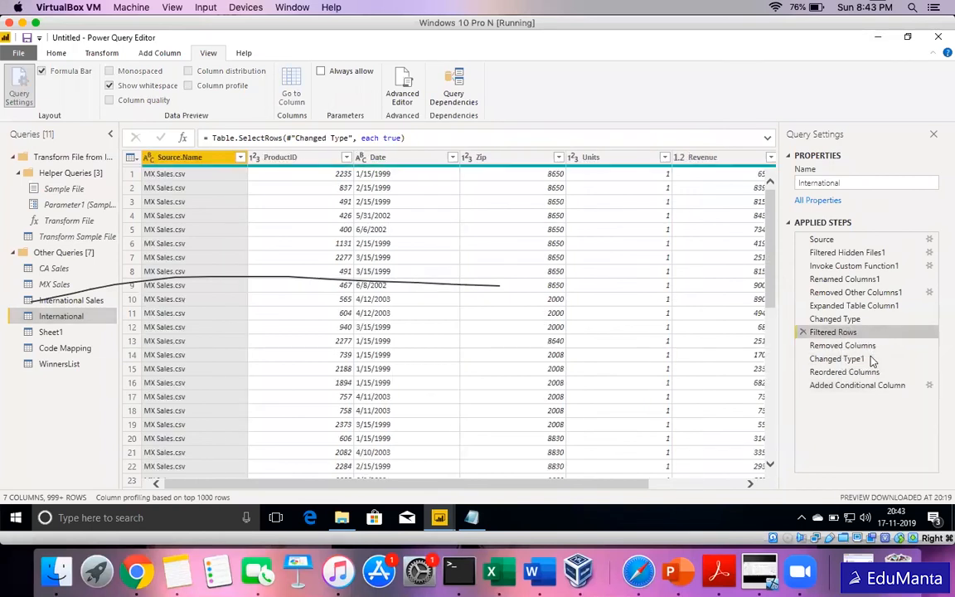
double_click(852, 333)
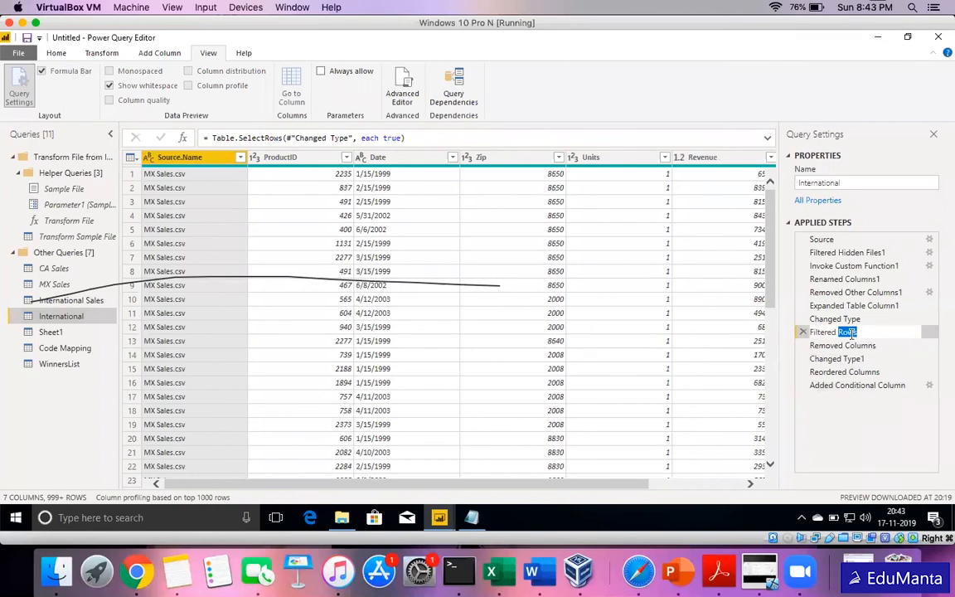
text(for Country)
key(Return)
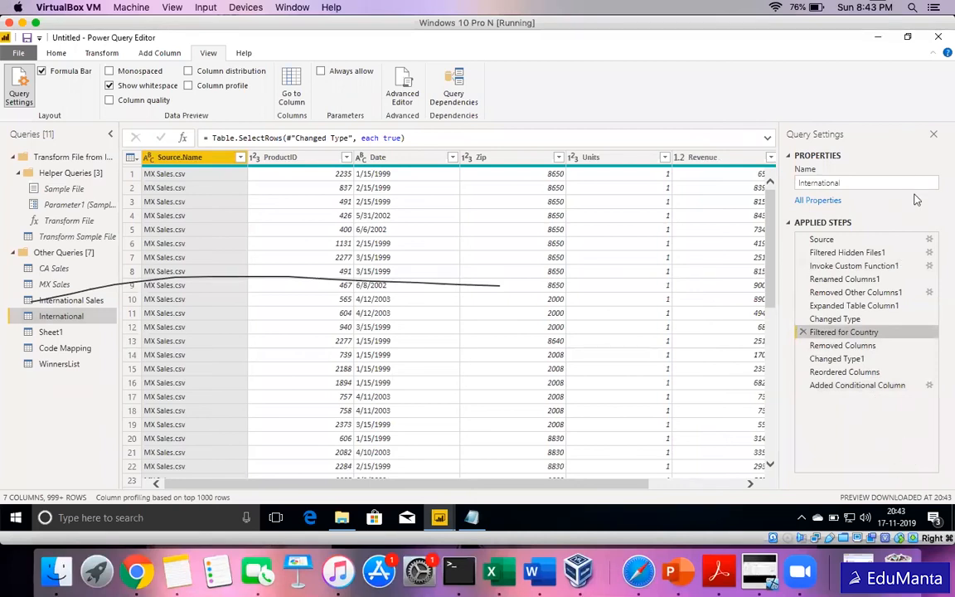
- Select International's Reordered Columns step, and examine the query dependency tree around the z:\international folder and the queries that use it
click(935, 378)
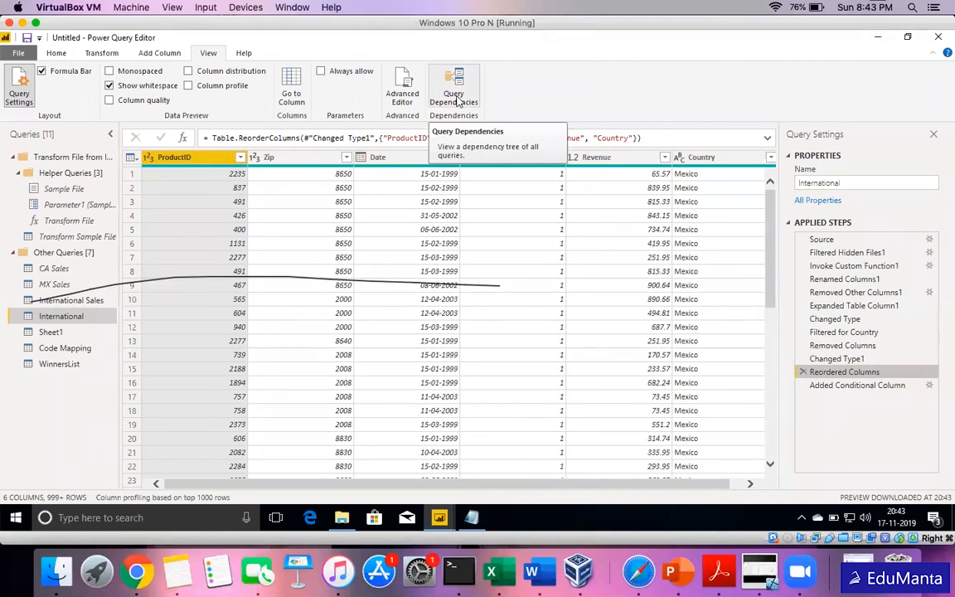
click(457, 101)
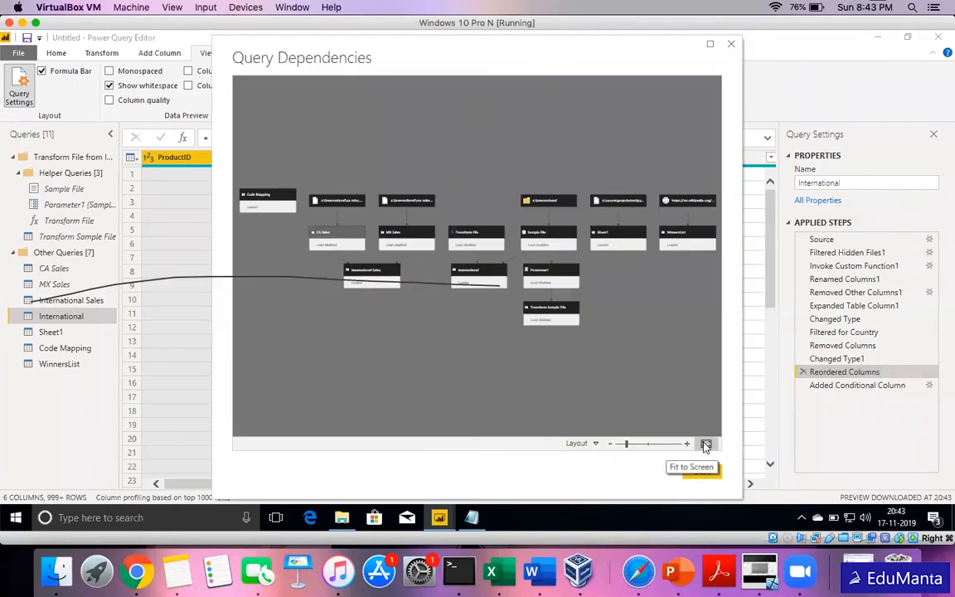
mouse_move(628, 448)
drag(628, 448, 659, 450)
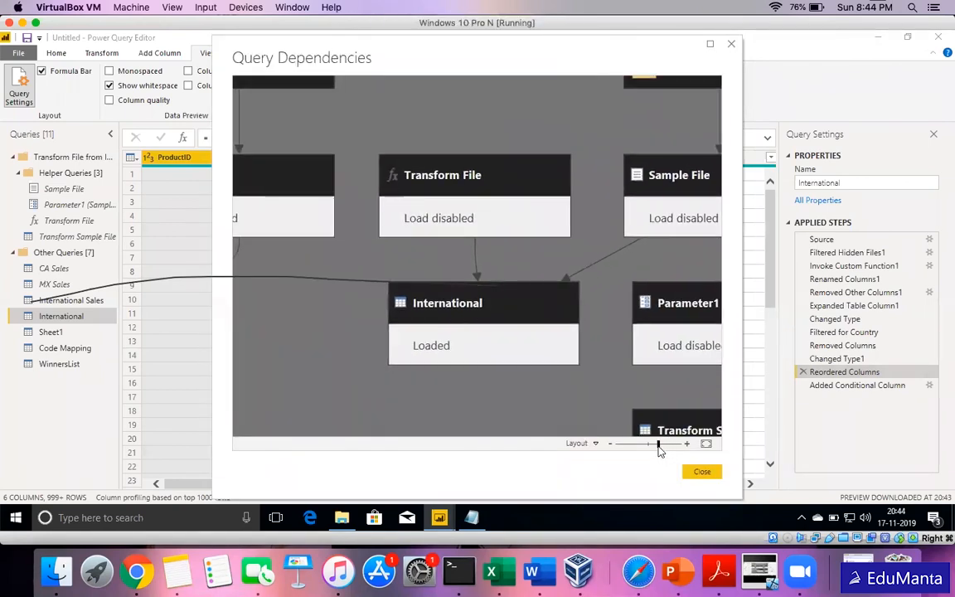
drag(656, 182, 467, 265)
click(467, 265)
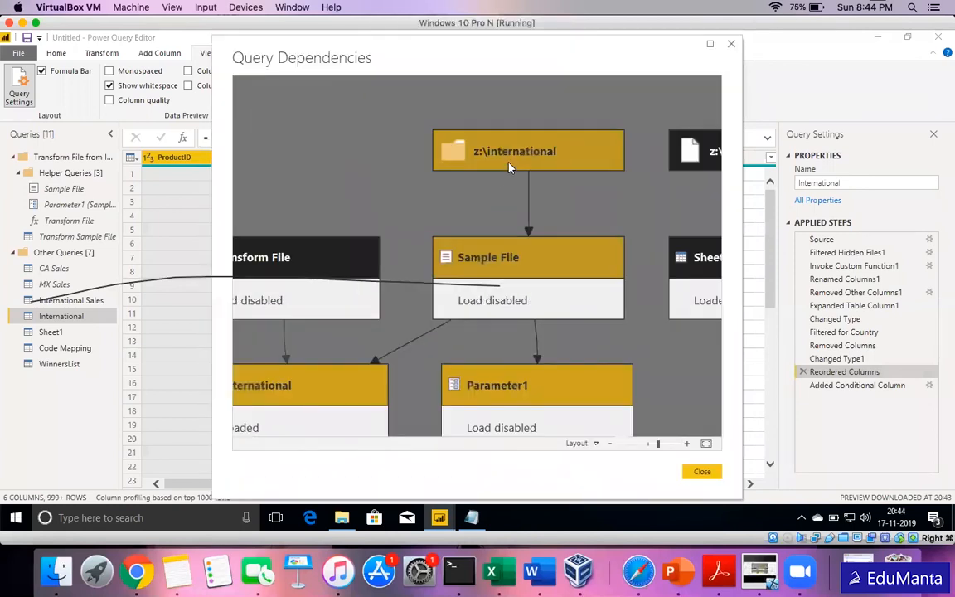
drag(510, 203, 533, 130)
drag(533, 192, 570, 69)
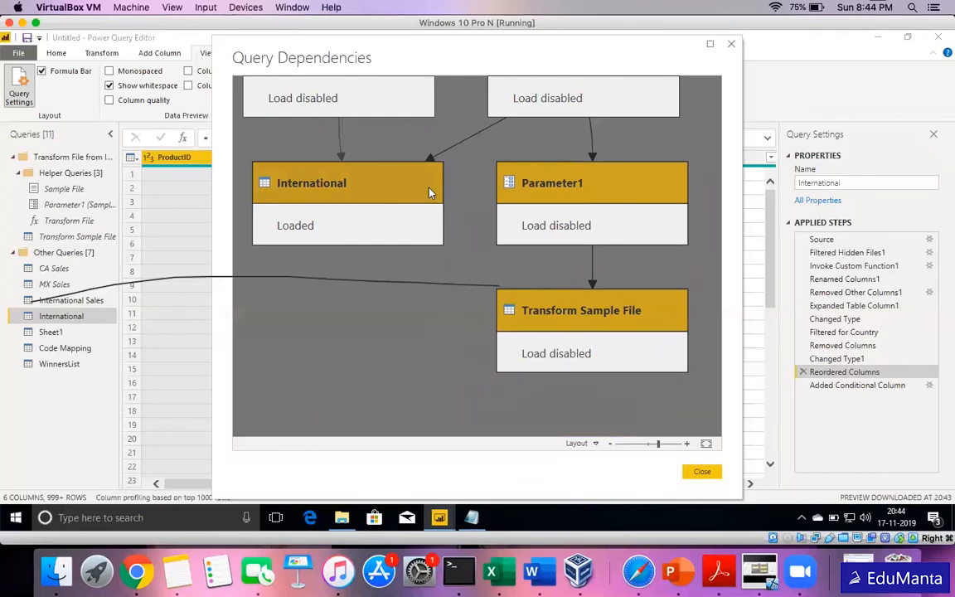
- Examine the source dependencies of Sheet1 and WinnersList in the dependency tree, and close it
drag(552, 180, 77, 373)
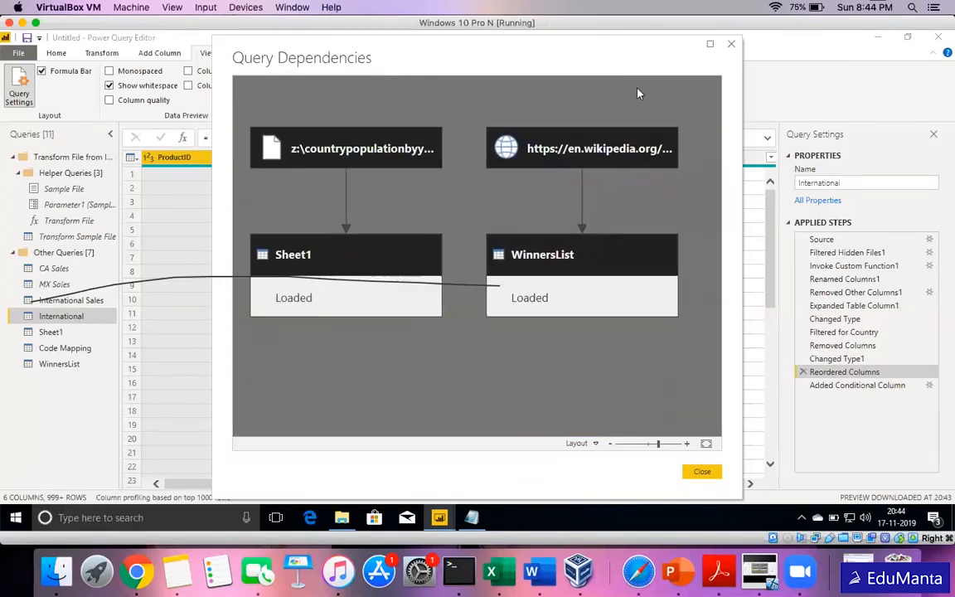
click(567, 158)
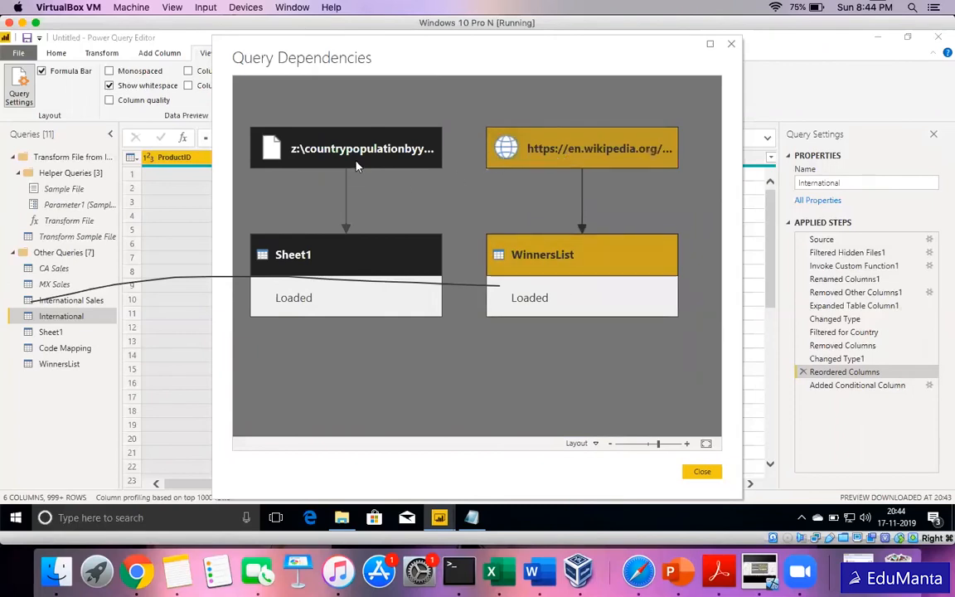
drag(320, 138, 369, 187)
right_click(370, 188)
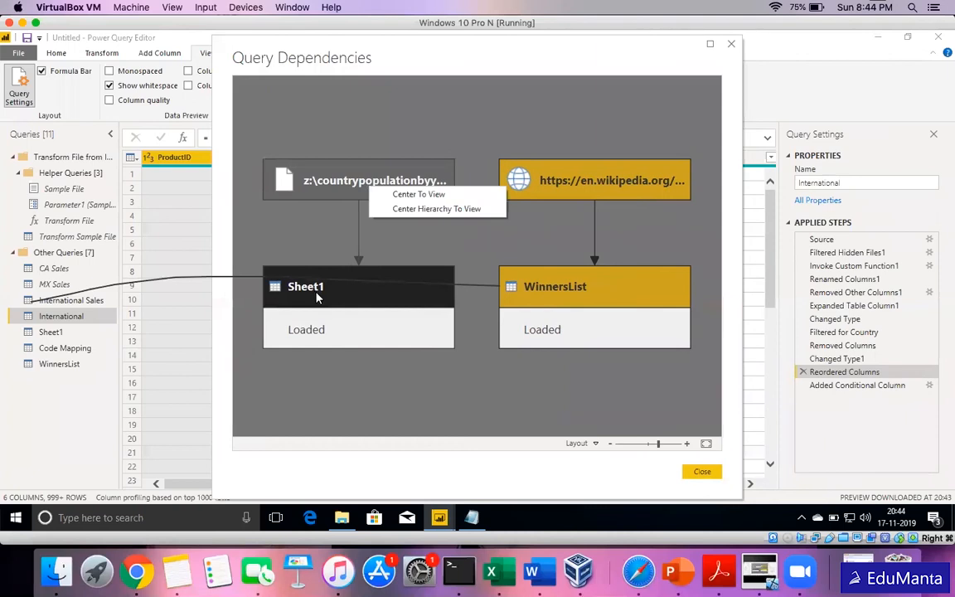
click(703, 472)
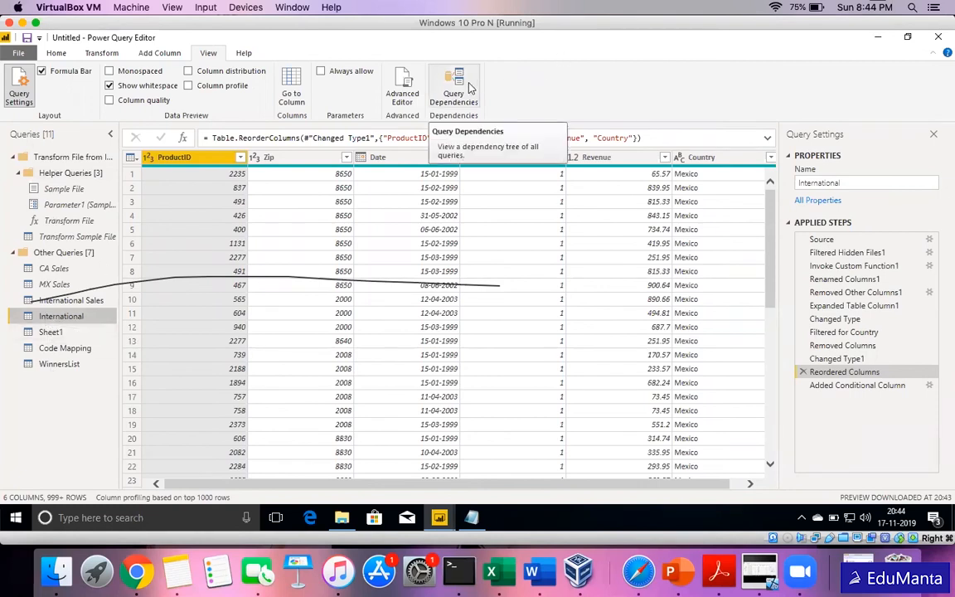
click(99, 54)
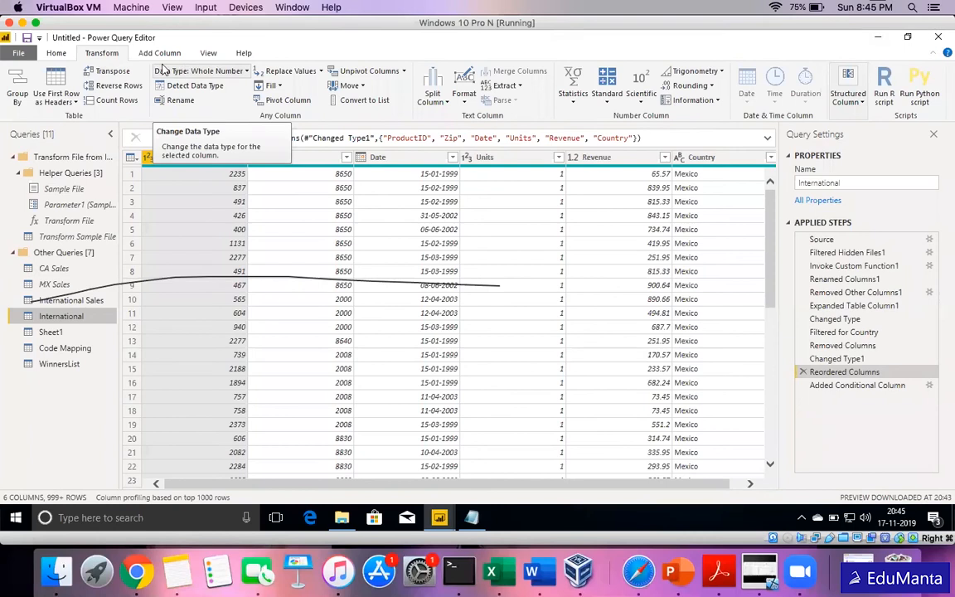
click(56, 53)
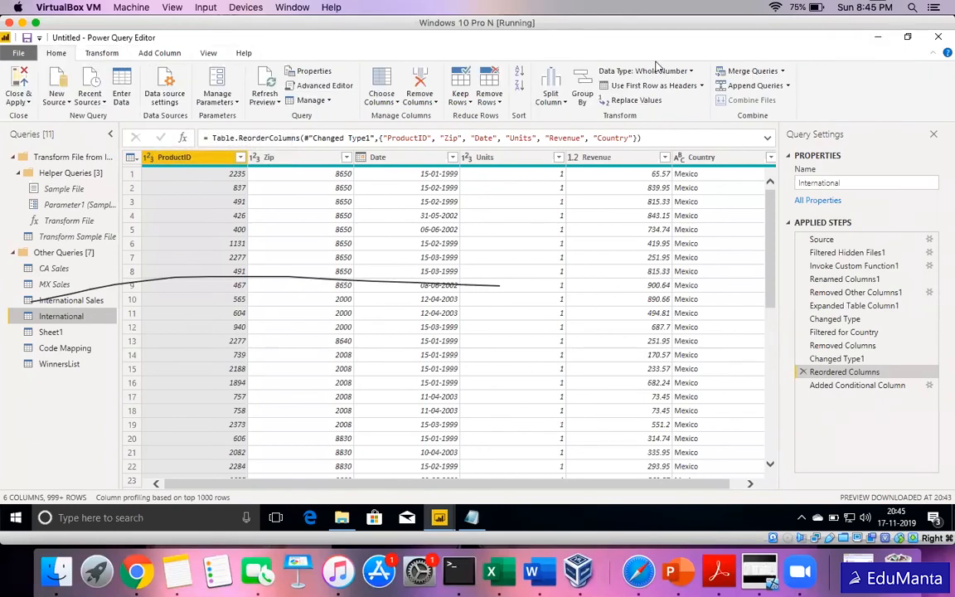
- Begin a custom column after International's Reordered Columns step with the partial formula if ([ProductID]>1000) then
click(157, 53)
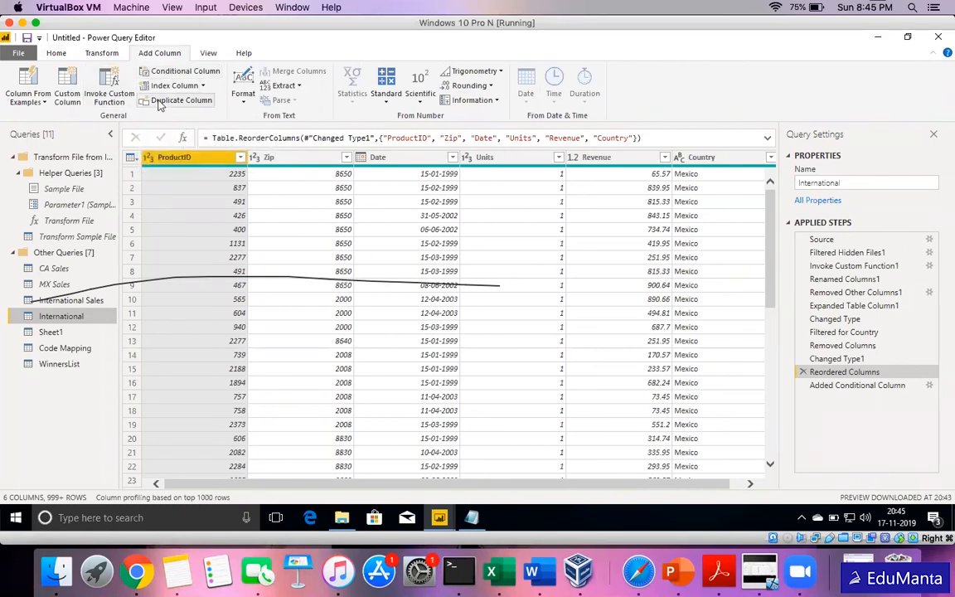
click(72, 93)
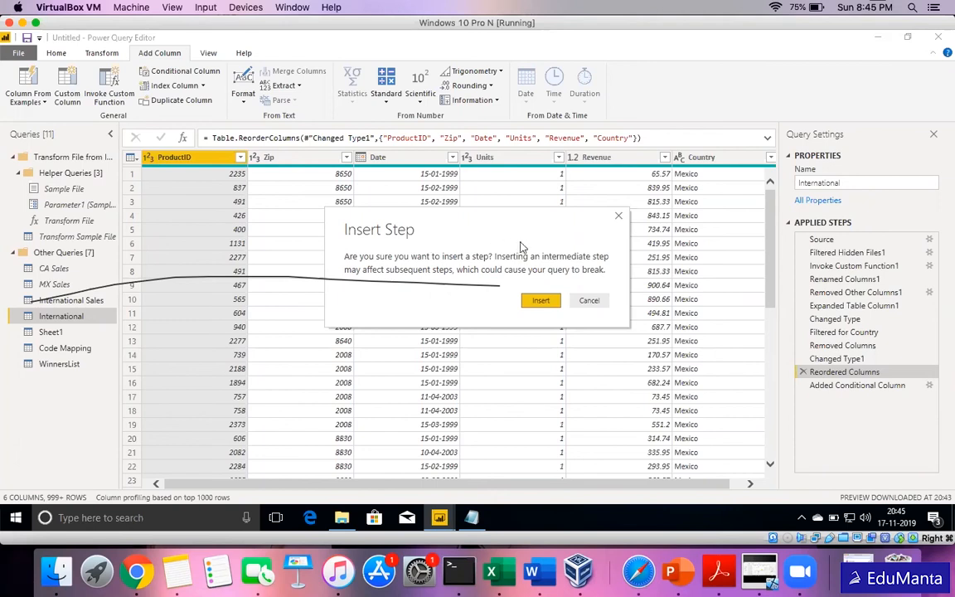
click(541, 300)
click(76, 79)
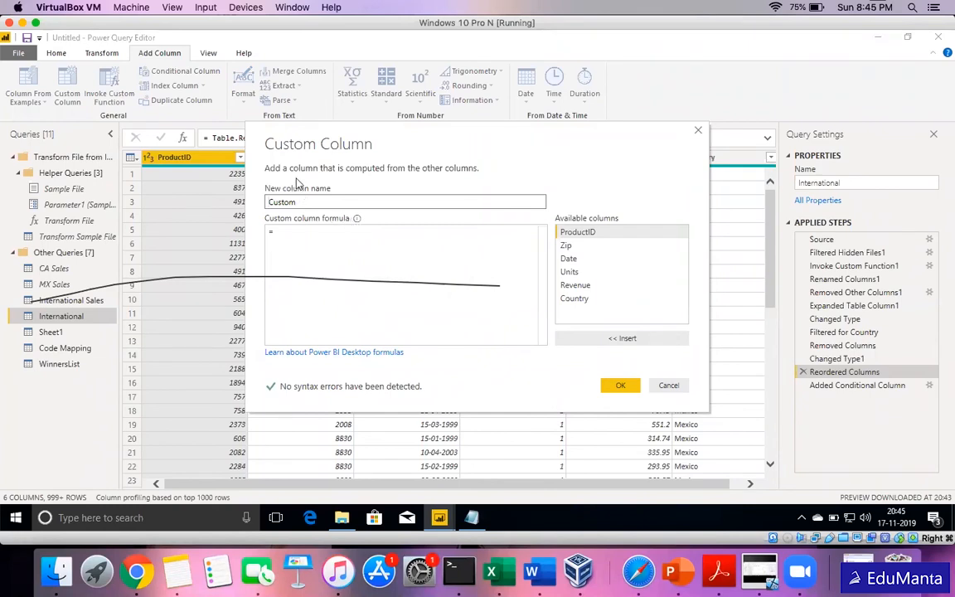
click(331, 239)
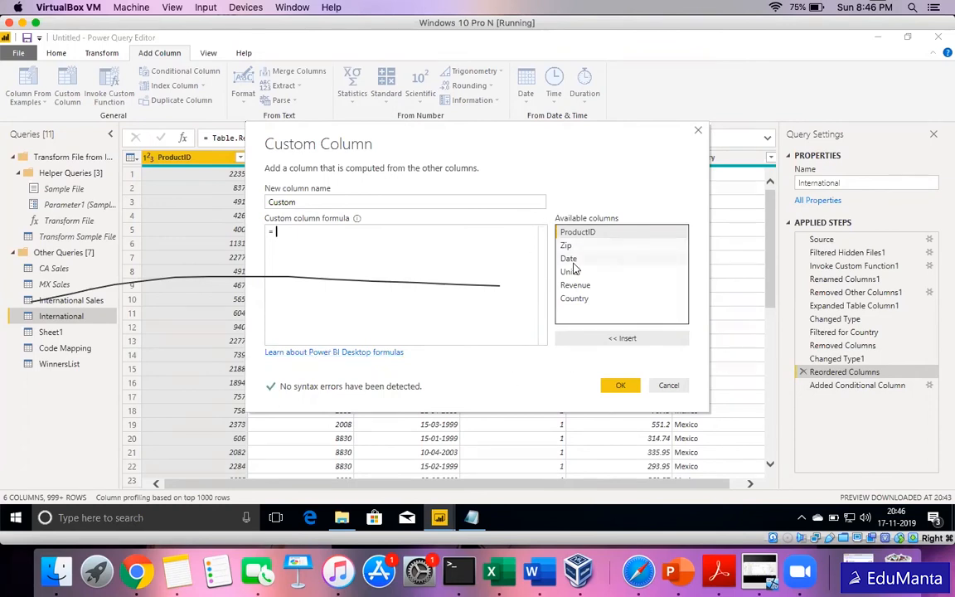
click(370, 226)
text(if )
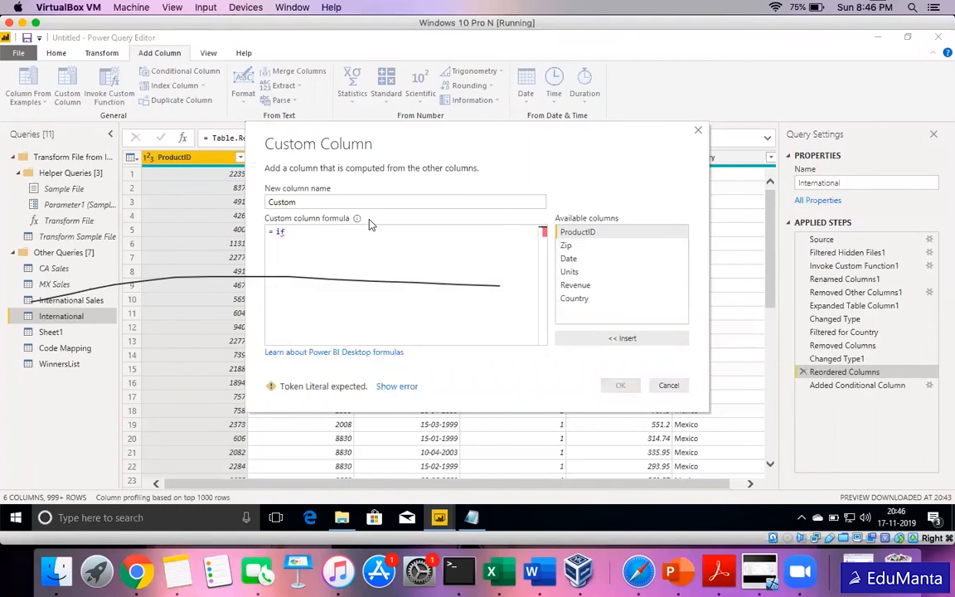
text(()
double_click(580, 236)
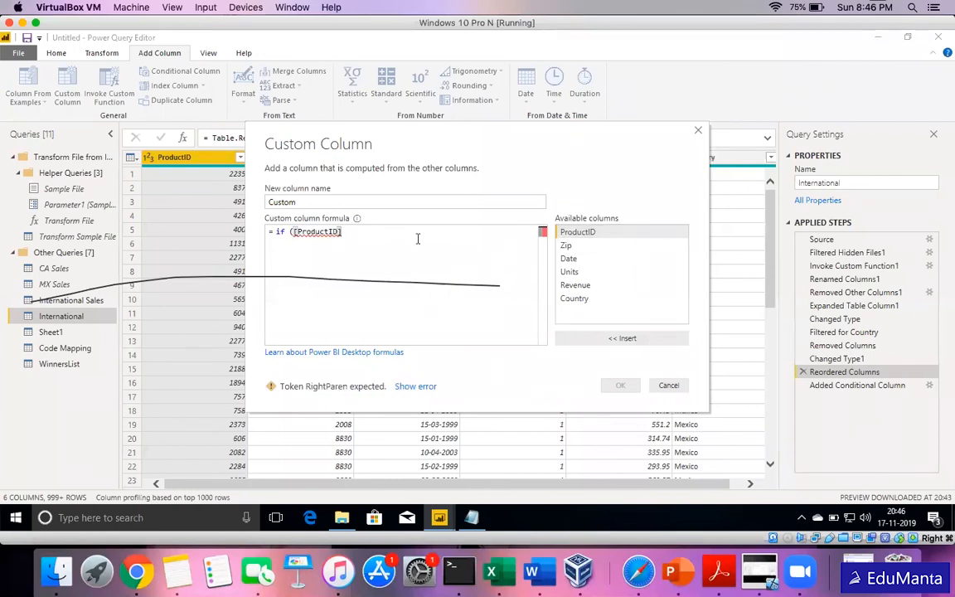
text(>1000))
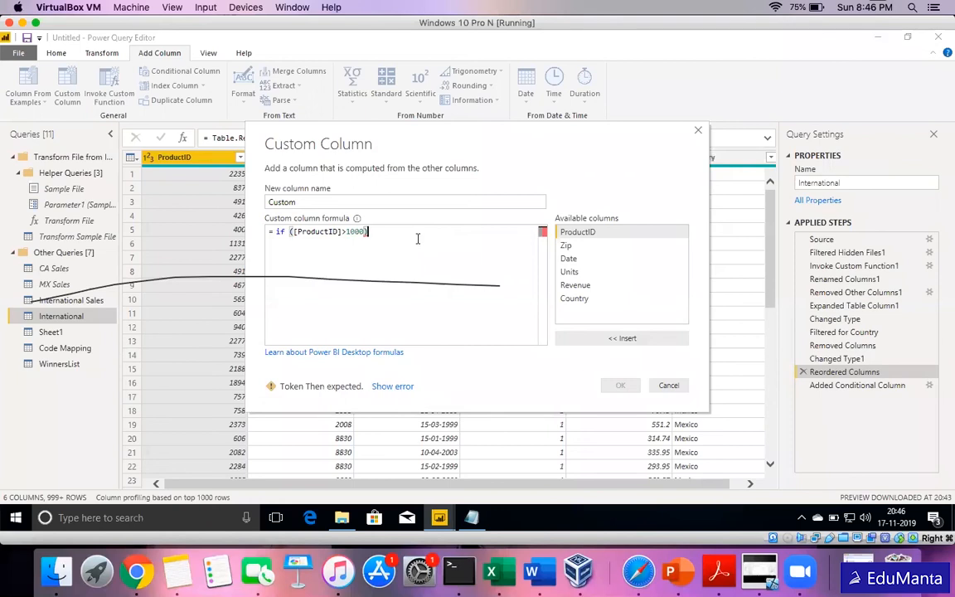
text( then)
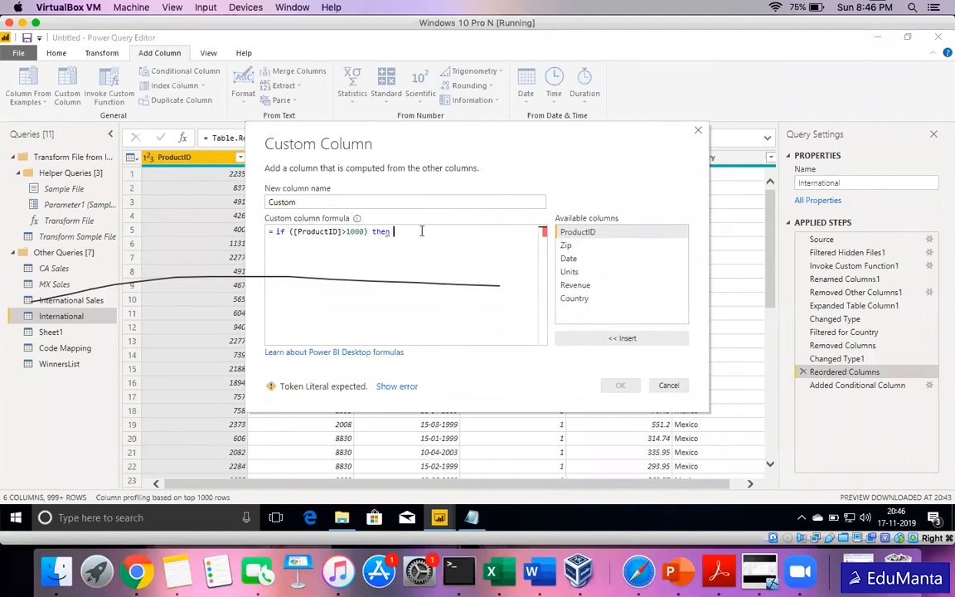
- Read Microsoft's custom column help and its Power Query M quick tour, and return to discard the unfinished custom column
click(333, 353)
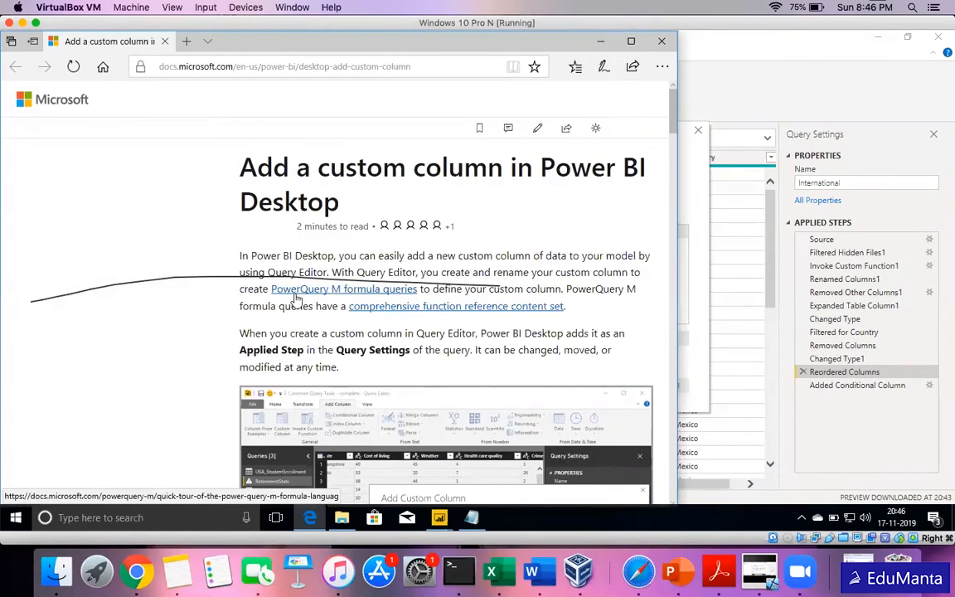
click(346, 290)
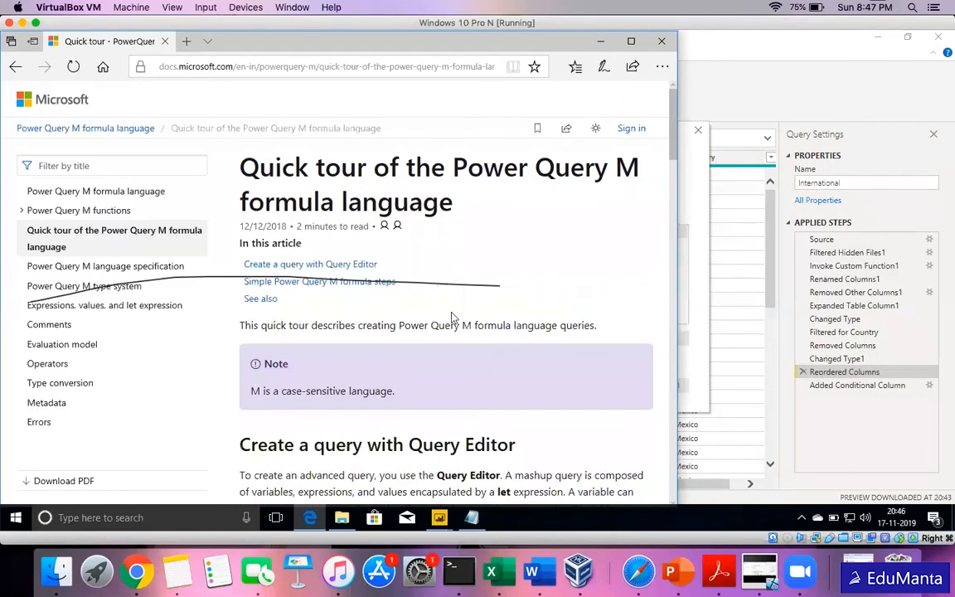
scroll(452, 318, down, 4)
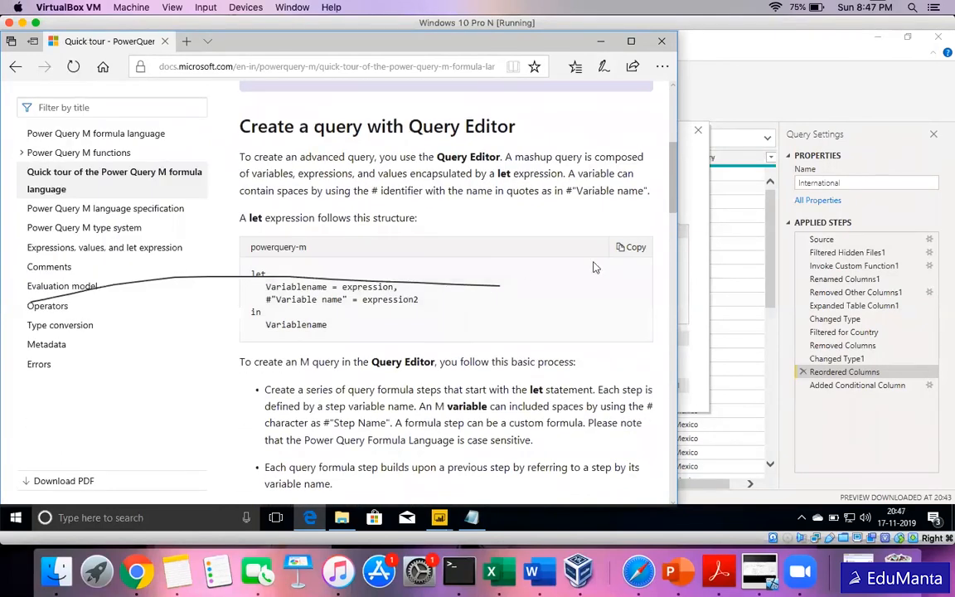
click(694, 286)
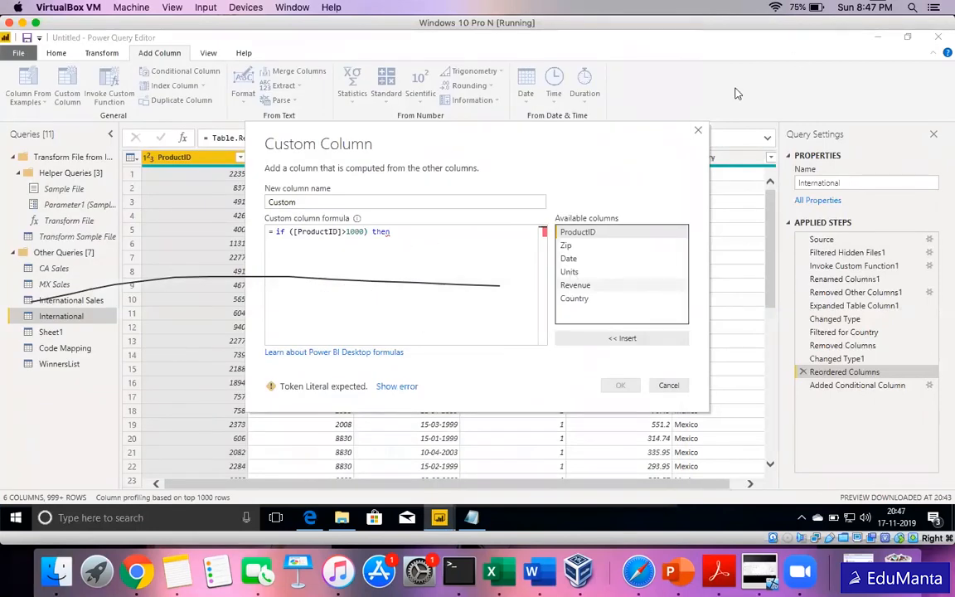
click(698, 130)
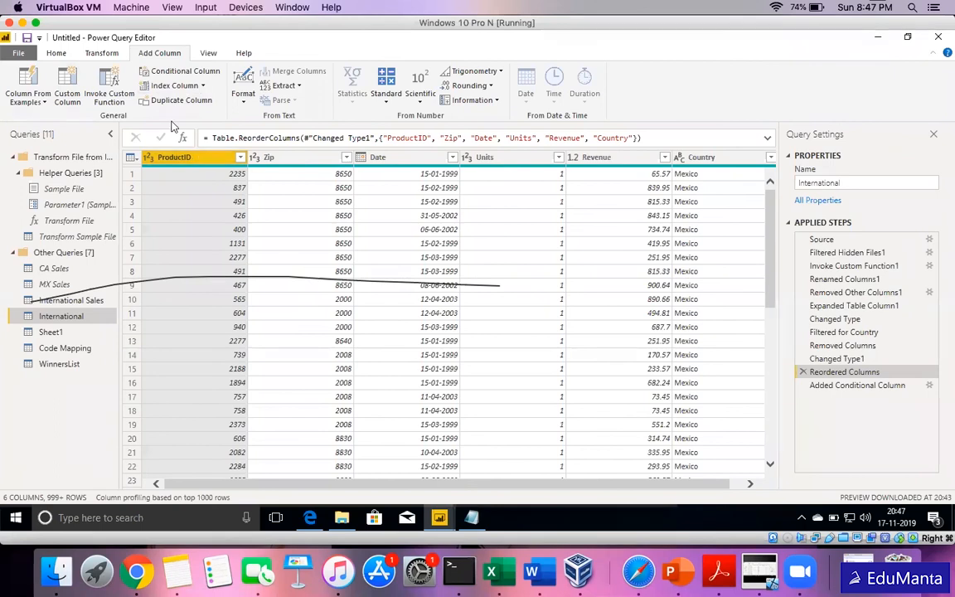
- Insert an index column starting from 0 after International's Reordered Columns step
click(179, 87)
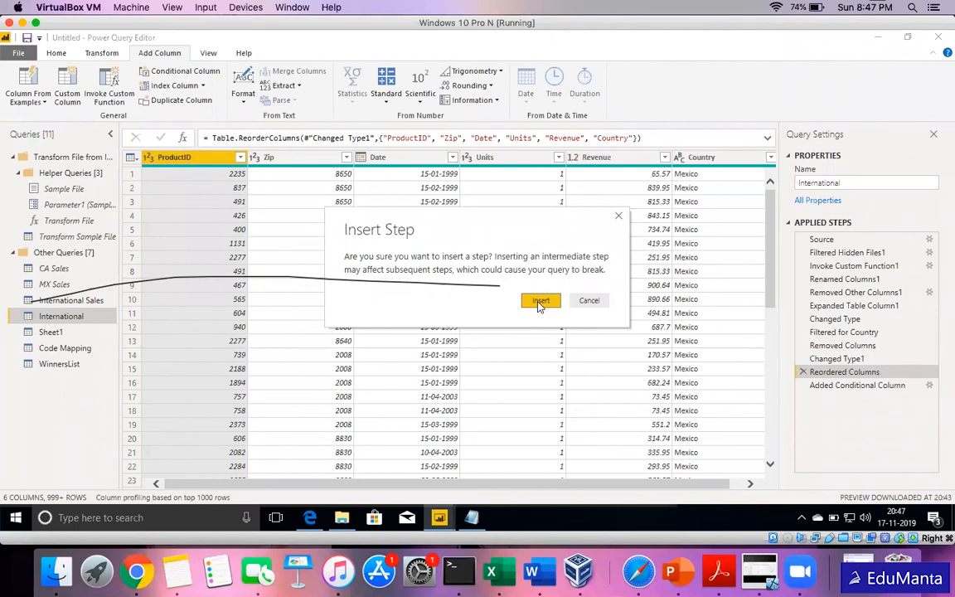
click(540, 301)
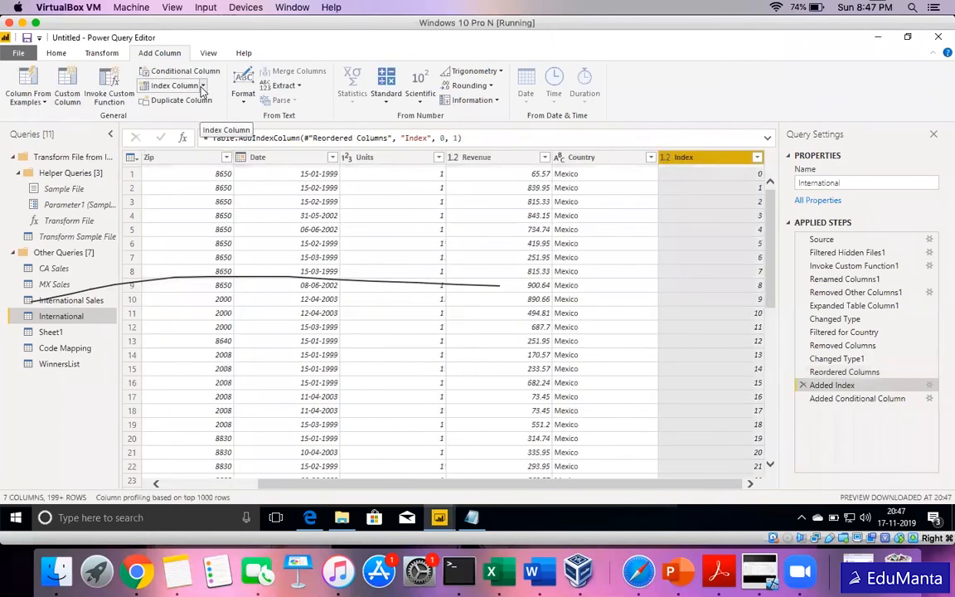
- Review the custom index settings and the text format, standard arithmetic and rounding choices for adding columns, without inserting a step
click(202, 88)
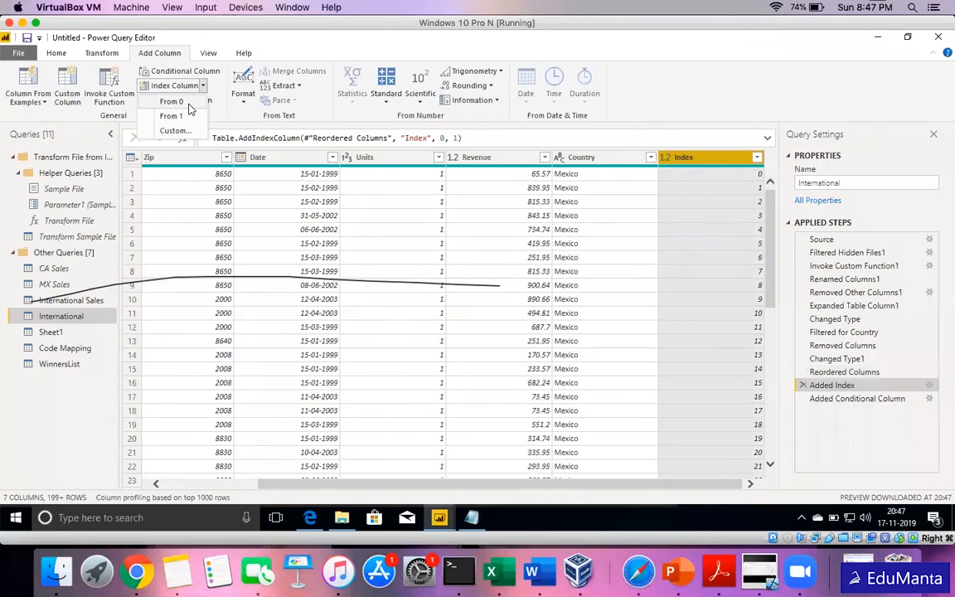
click(179, 130)
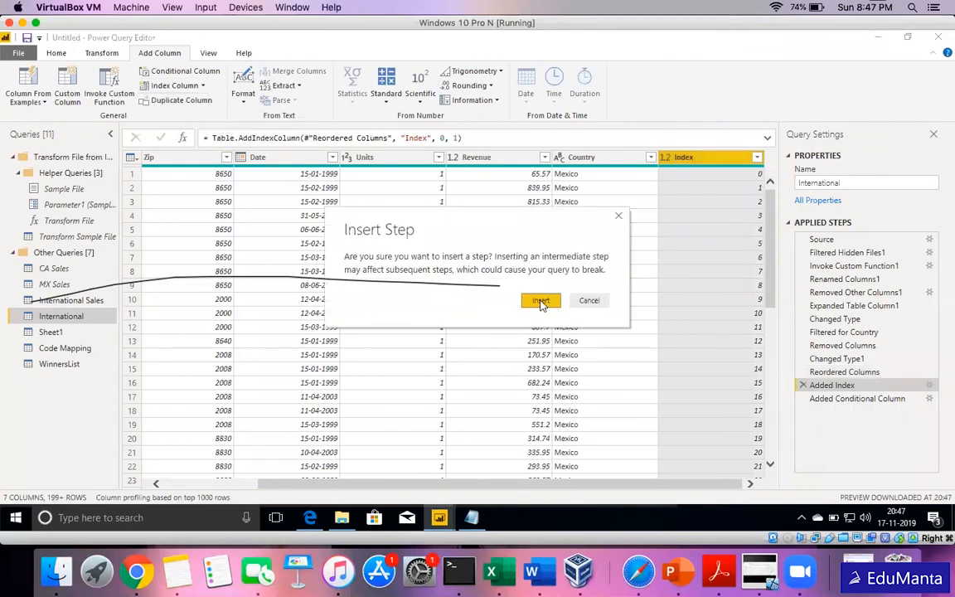
click(541, 301)
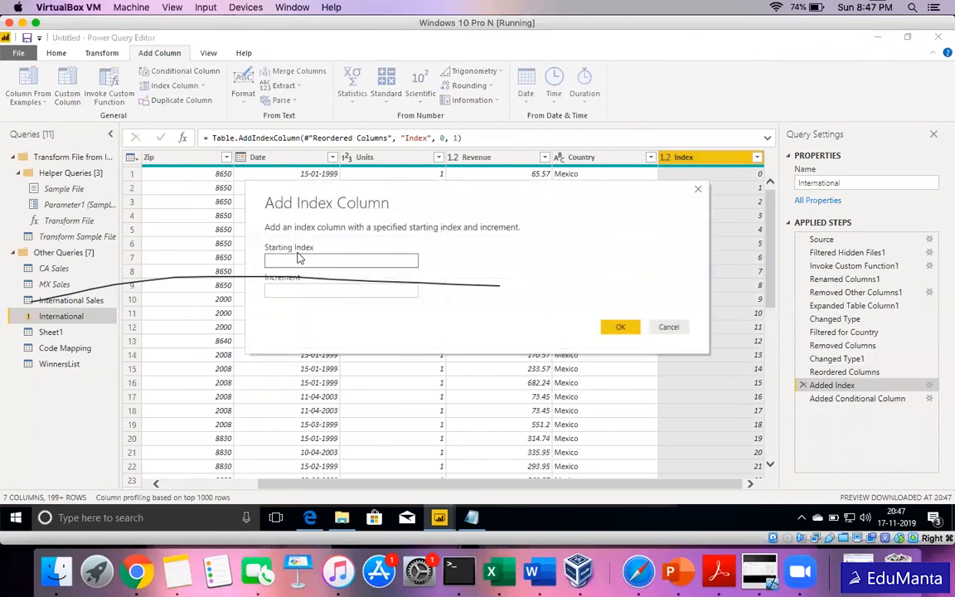
click(295, 291)
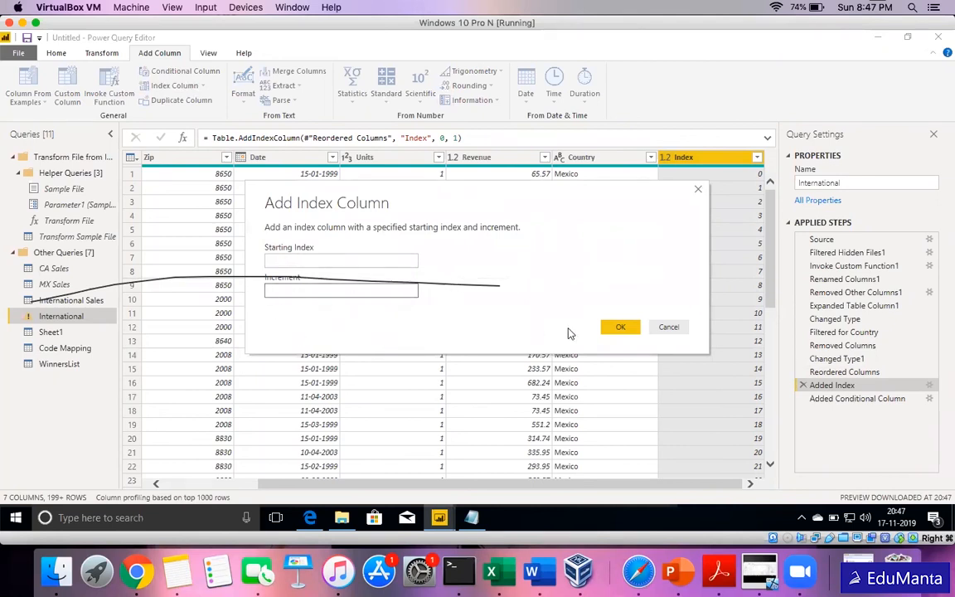
click(667, 327)
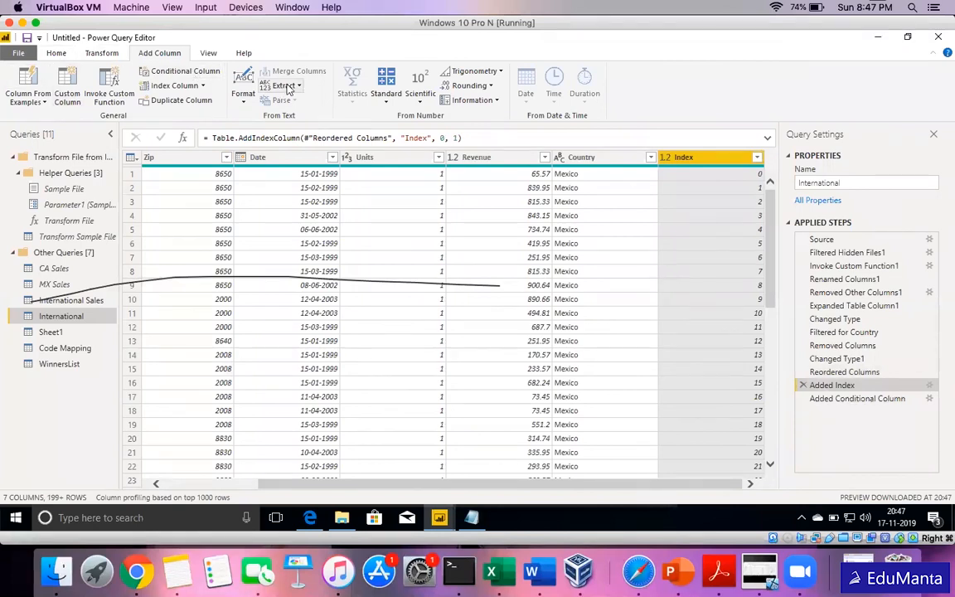
click(244, 91)
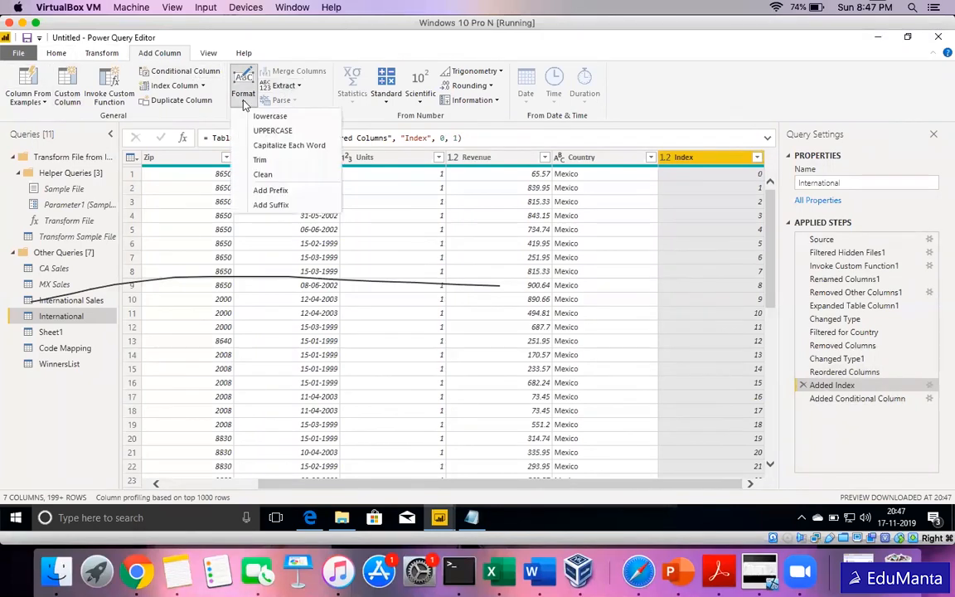
click(307, 93)
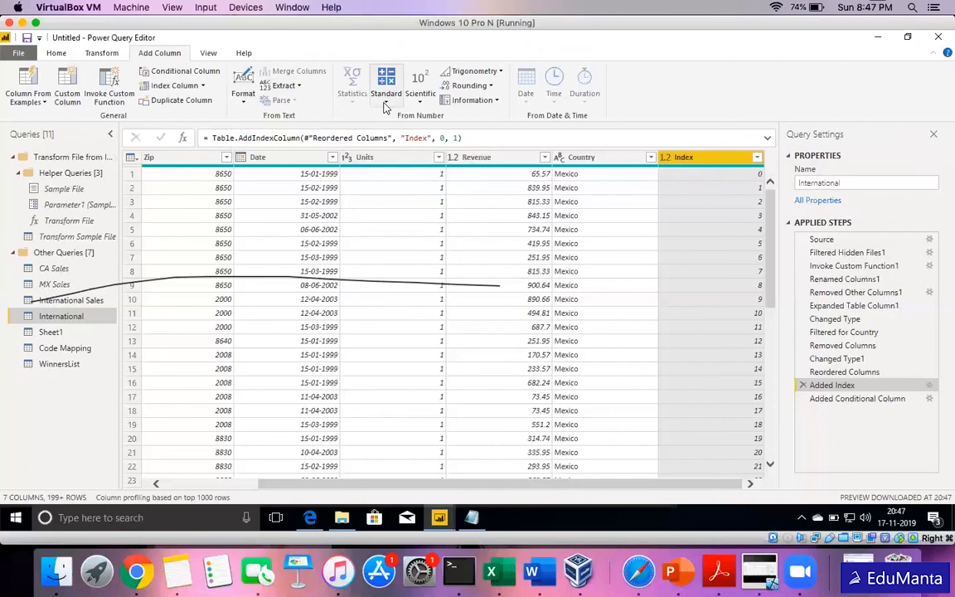
click(384, 103)
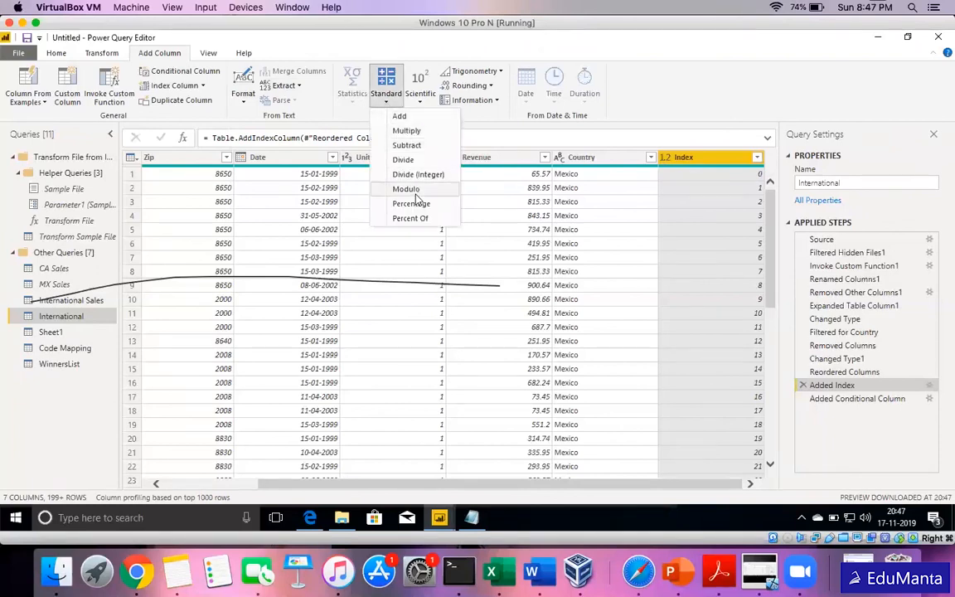
click(320, 111)
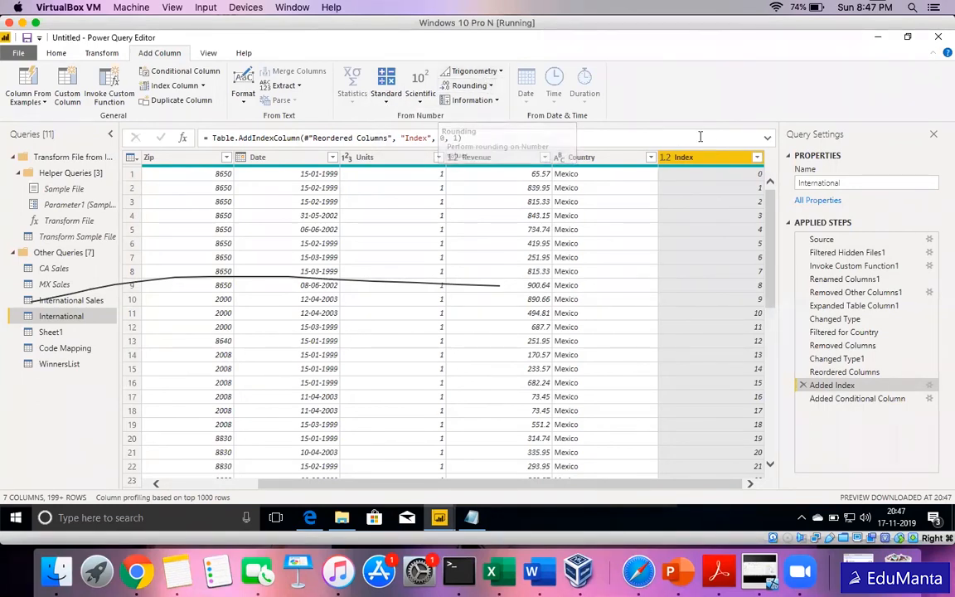
click(474, 86)
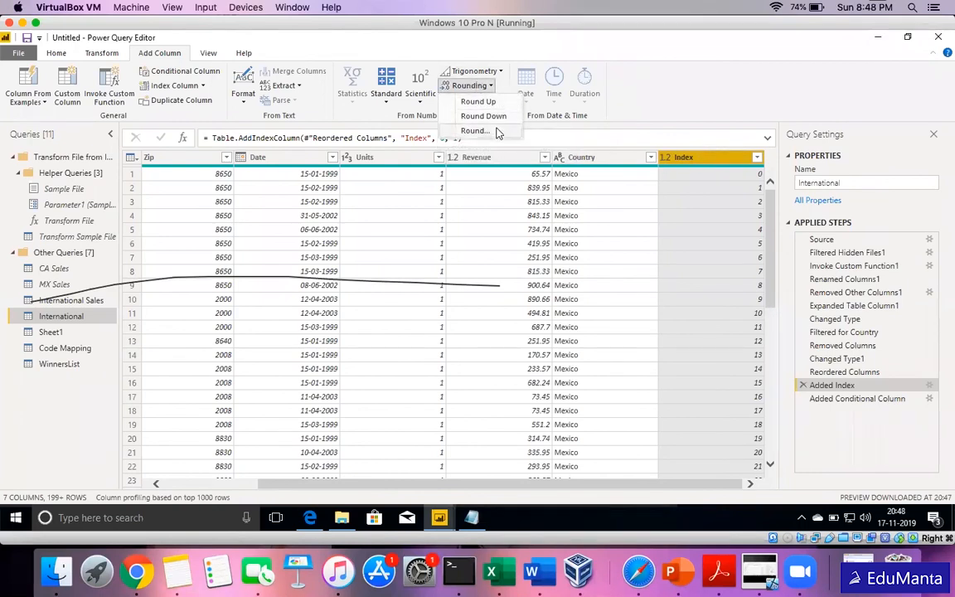
click(476, 131)
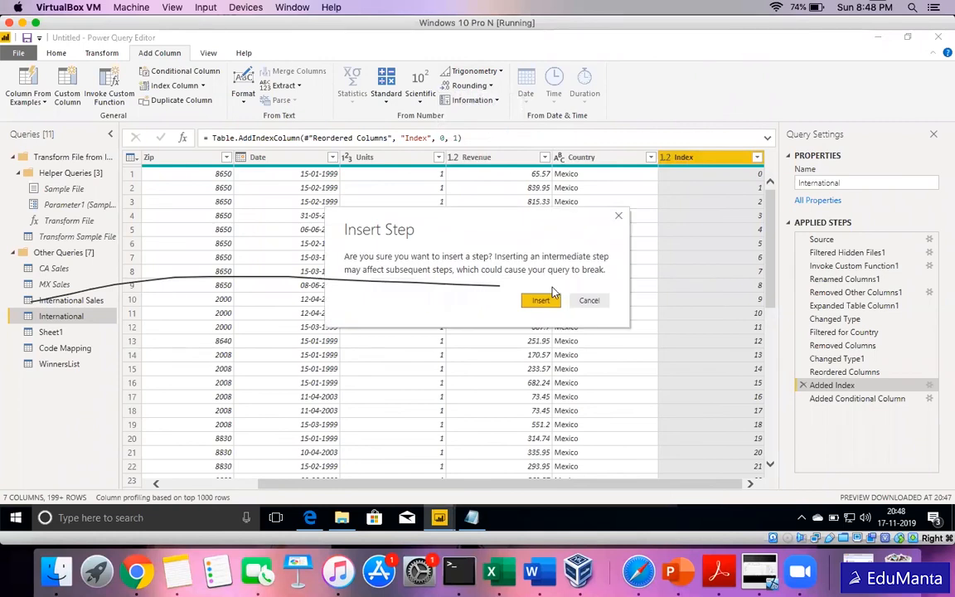
click(589, 300)
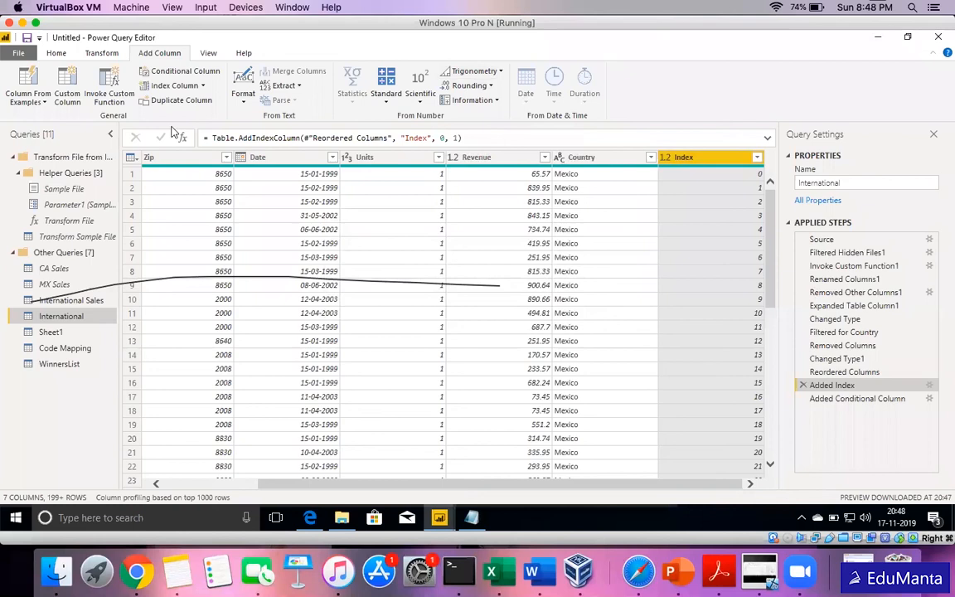
- Hide the formula bar above the data preview
click(208, 52)
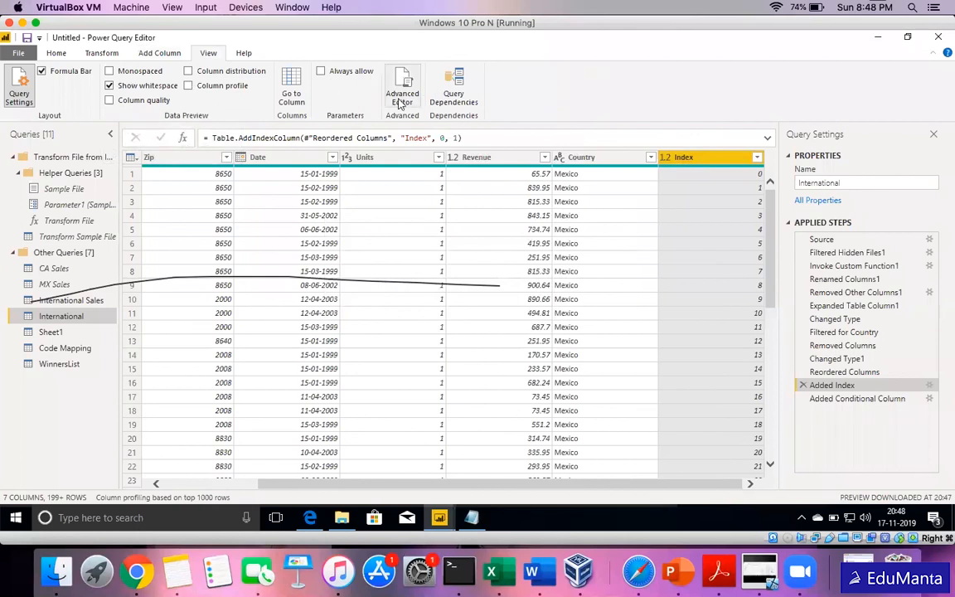
click(42, 72)
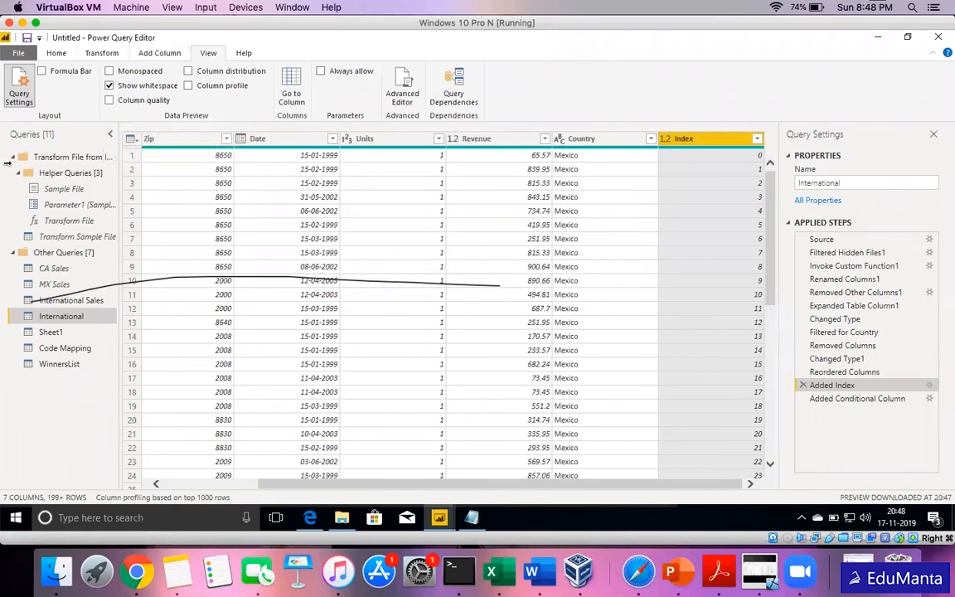
click(57, 54)
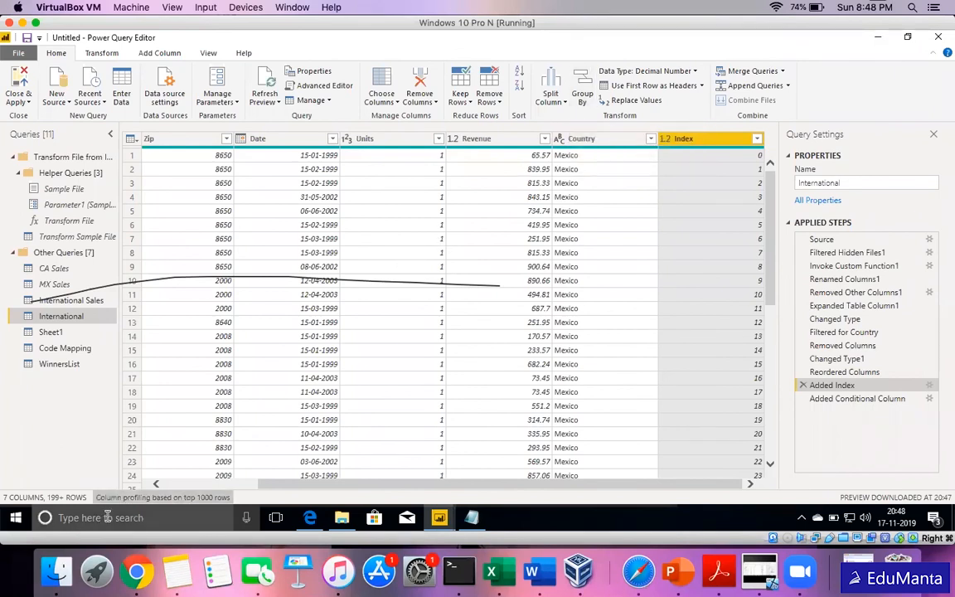
click(183, 484)
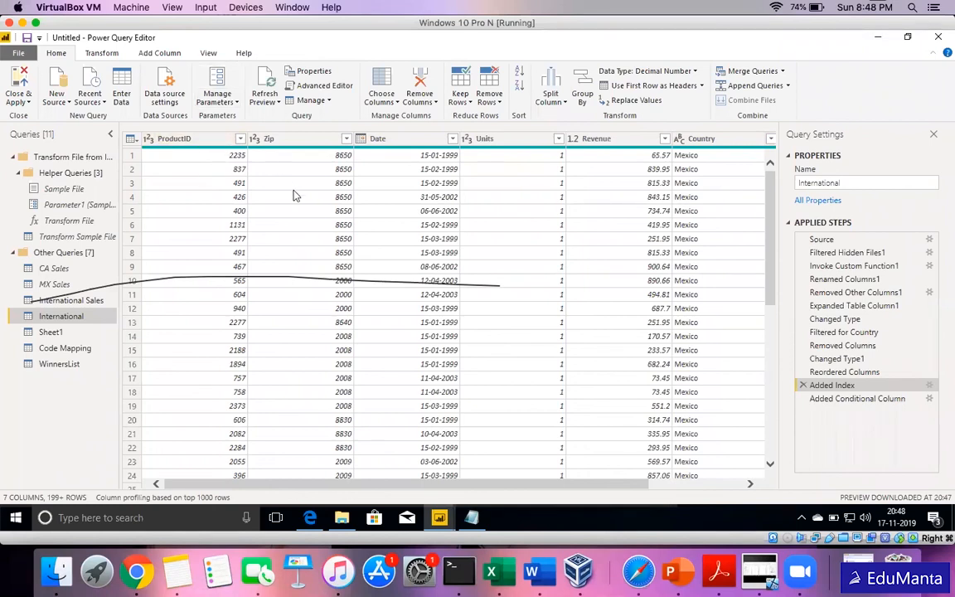
click(286, 139)
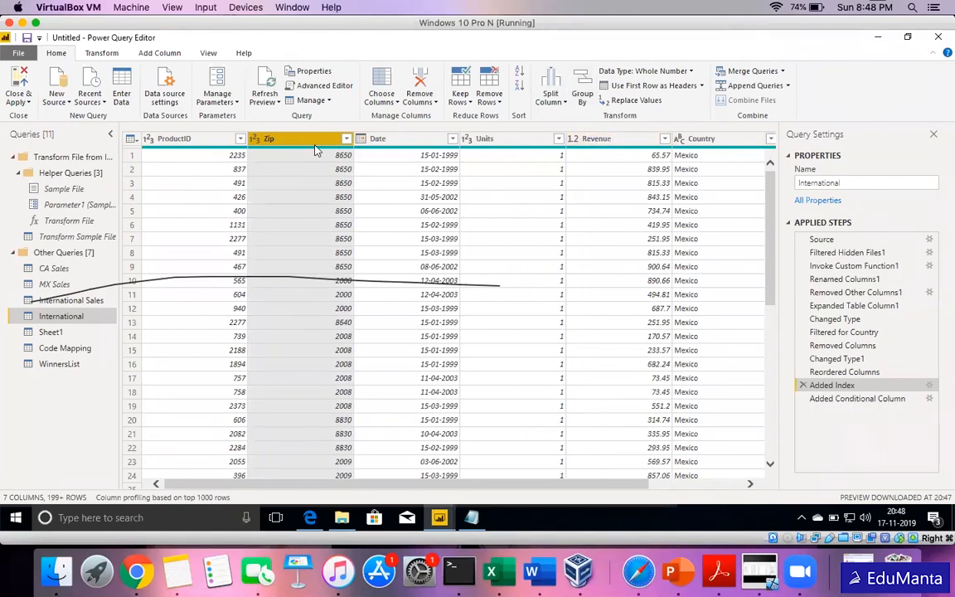
click(582, 96)
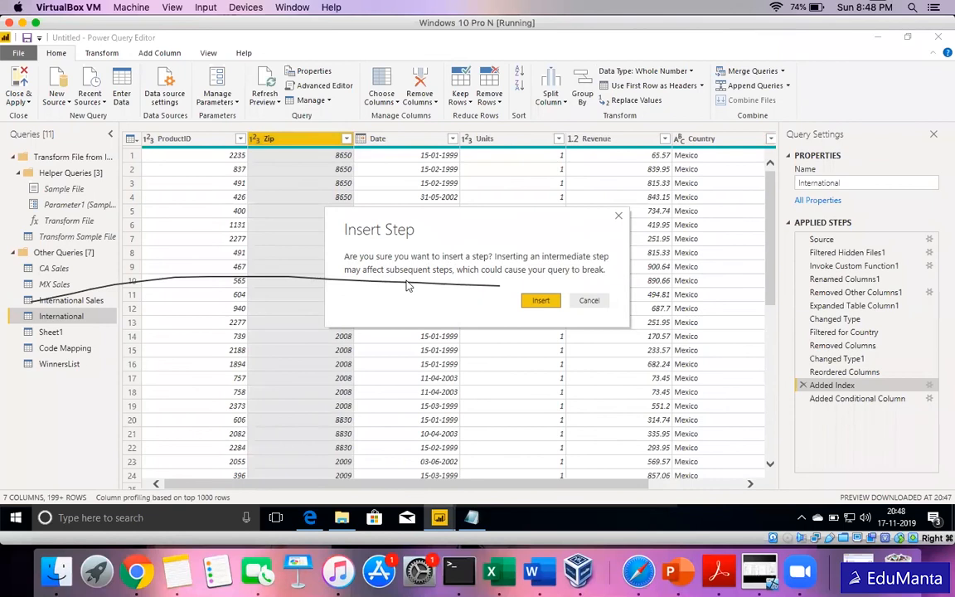
click(589, 301)
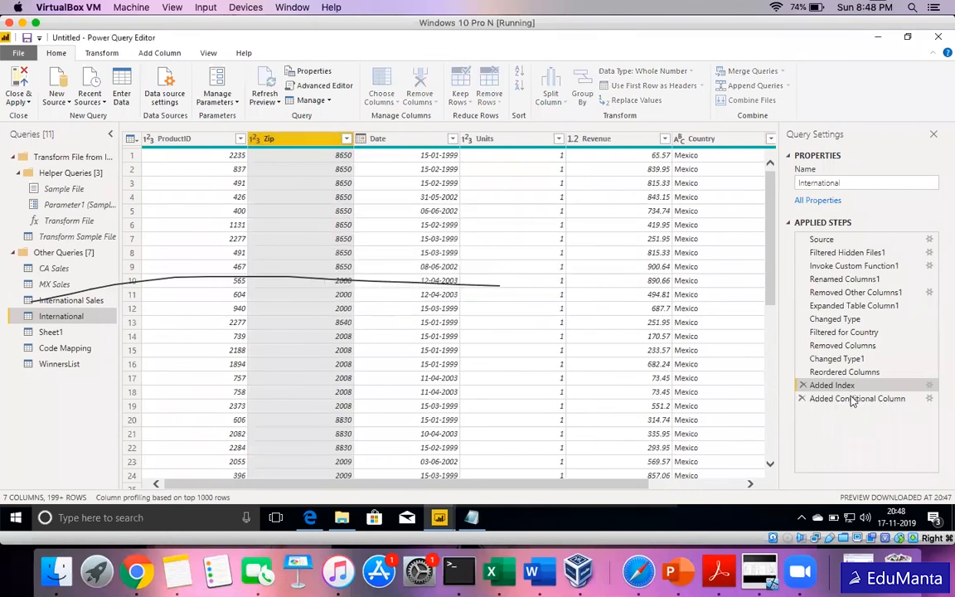
- Start grouping International's rows by Zip after the Added Conditional Column step, with a Sum aggregation on Revenue
click(854, 399)
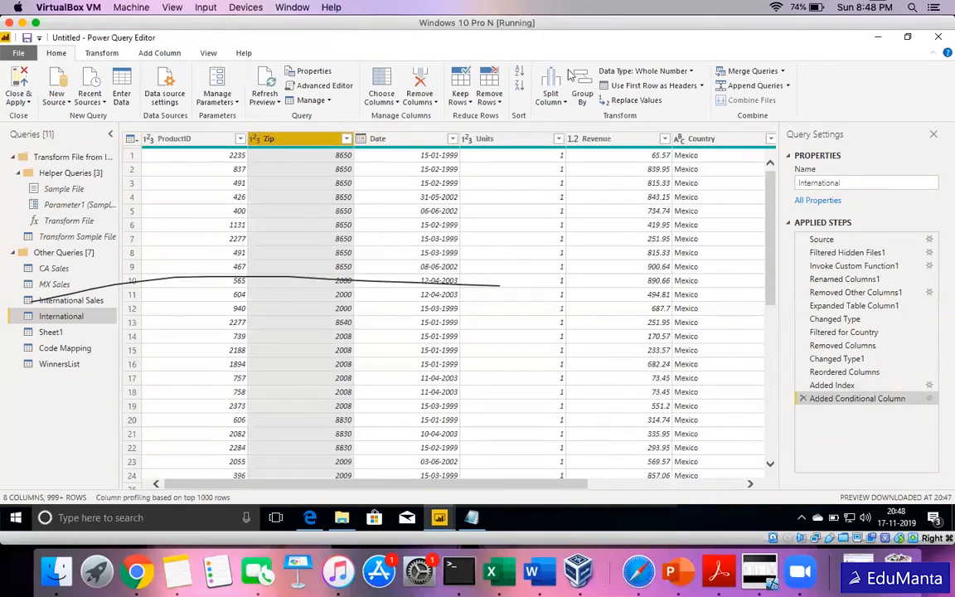
click(584, 96)
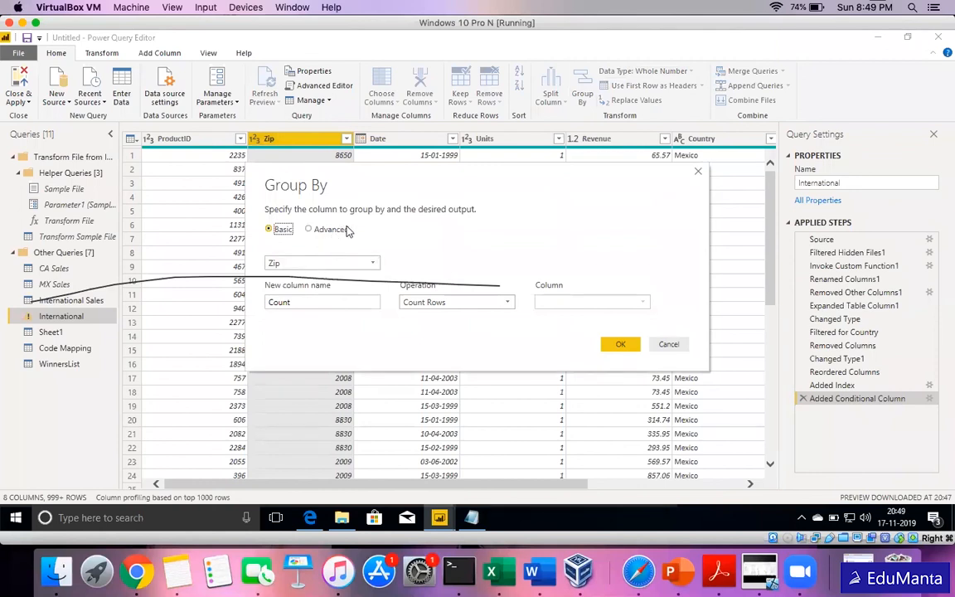
click(332, 229)
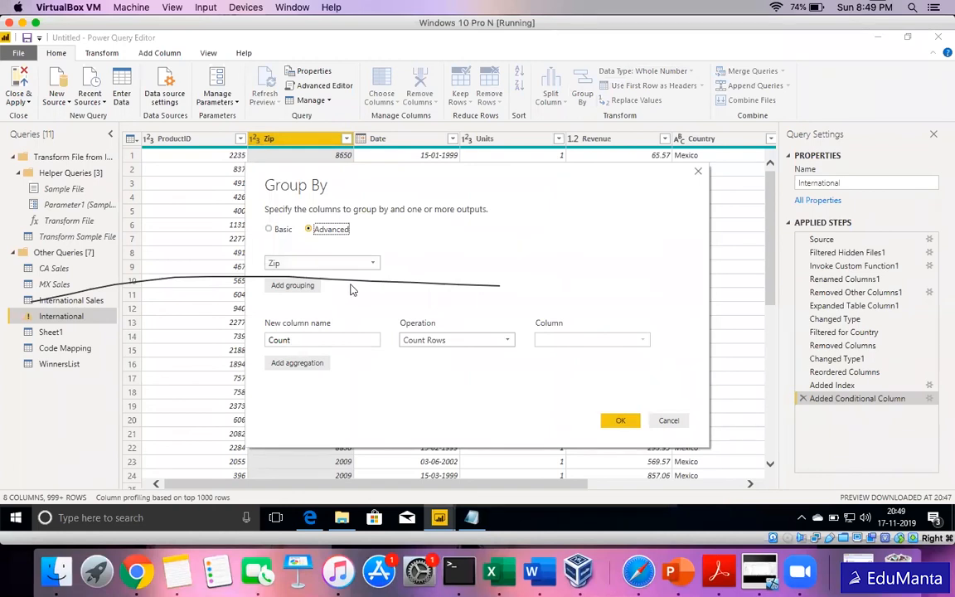
click(272, 232)
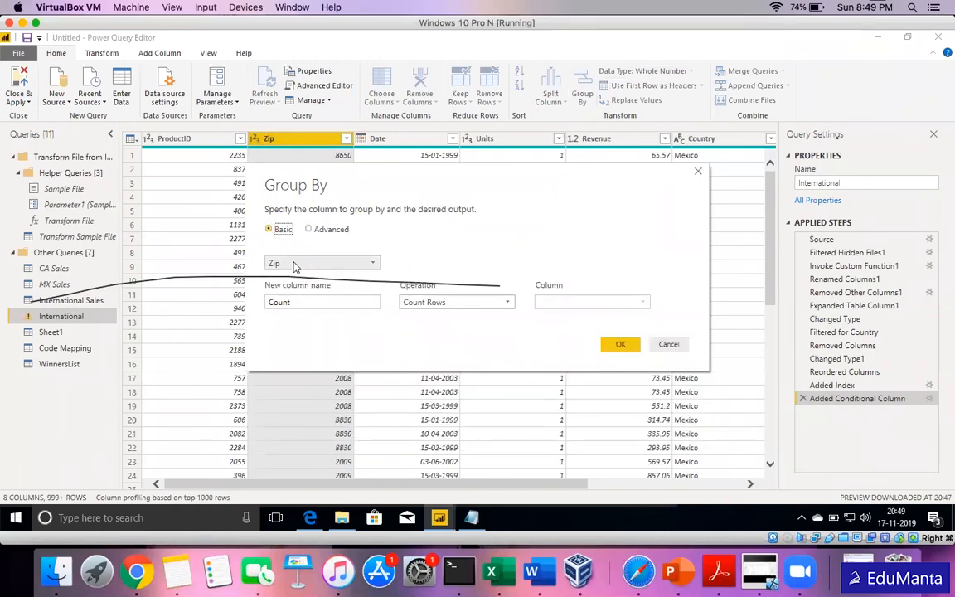
click(471, 303)
click(447, 316)
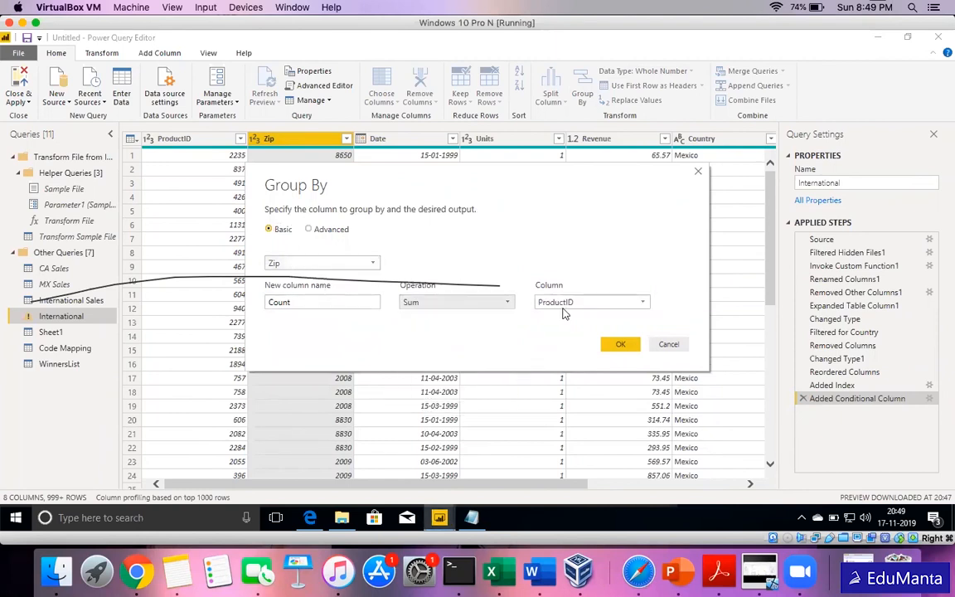
click(573, 303)
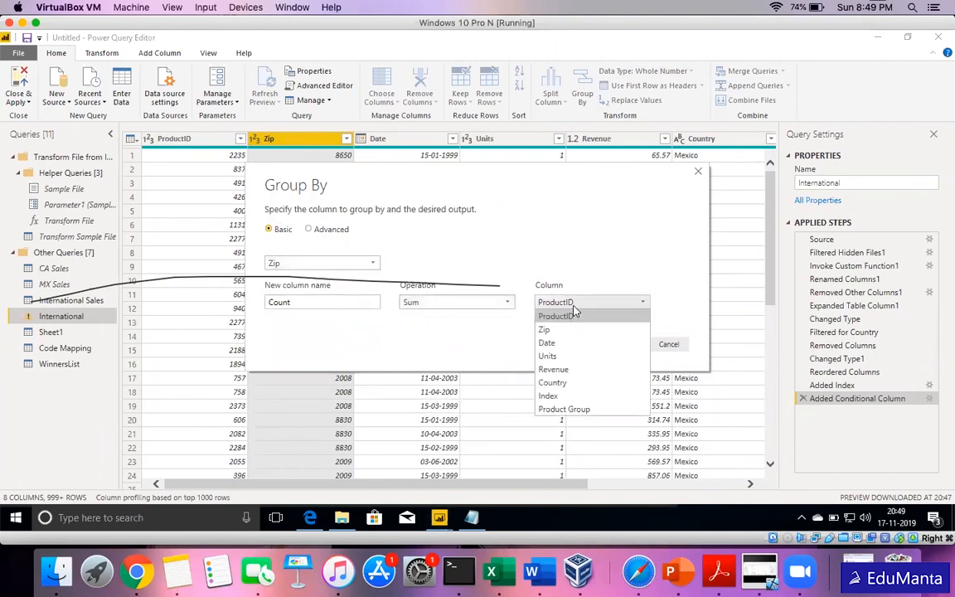
click(568, 370)
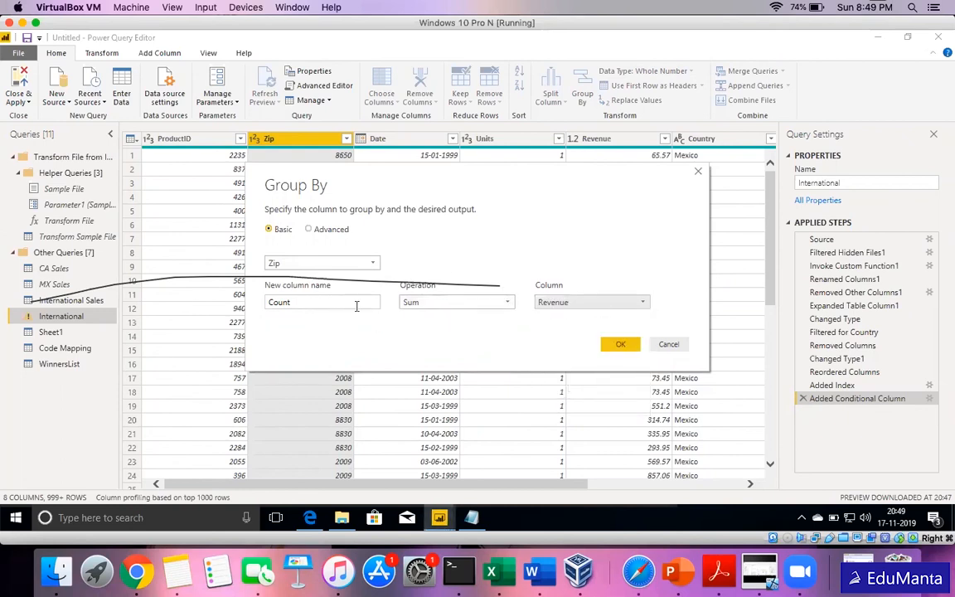
- Try the Zip grouping with a second aggregation that sums Units, and remove the Grouped Rows step
click(308, 230)
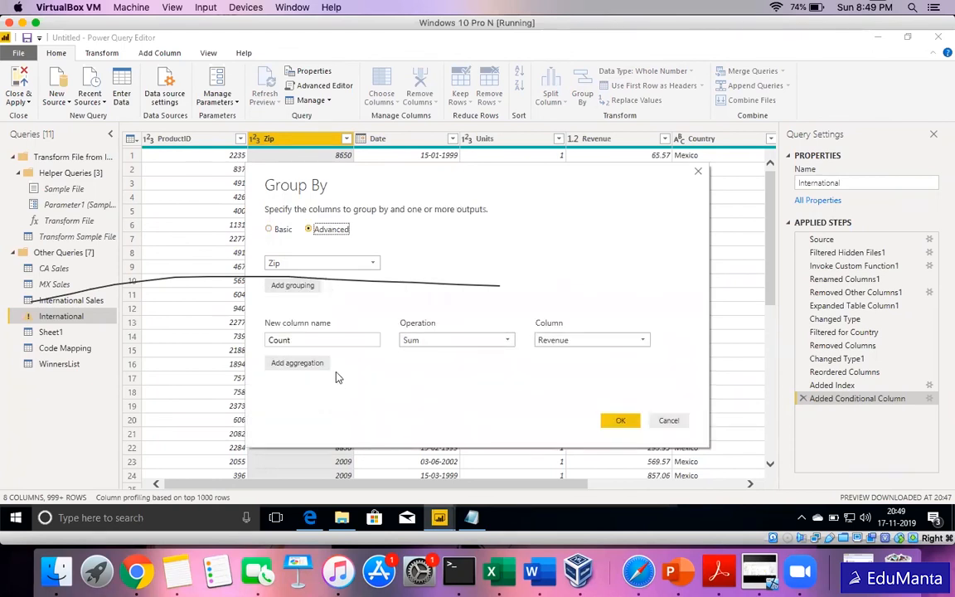
click(313, 363)
click(488, 363)
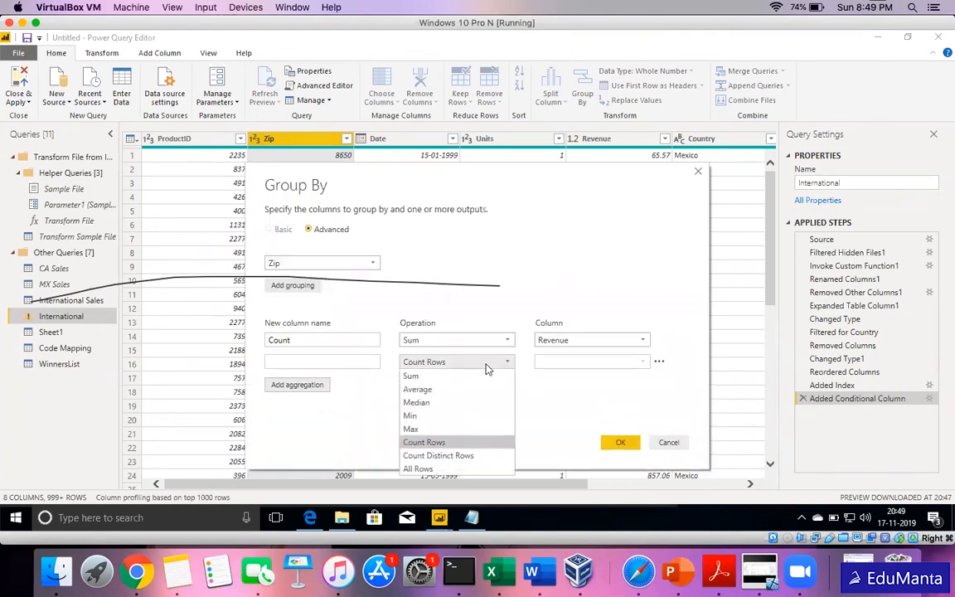
click(449, 378)
click(583, 365)
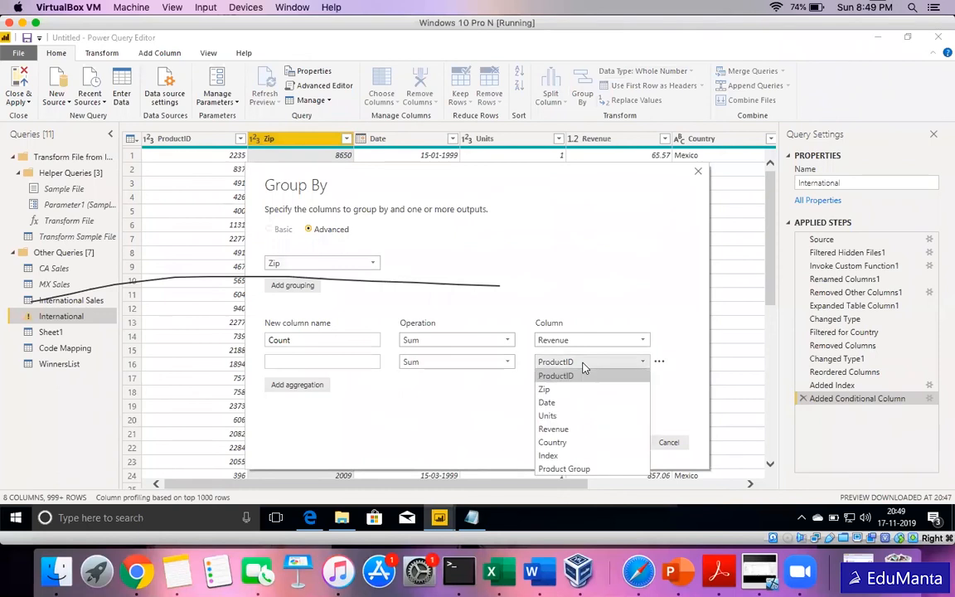
click(551, 415)
click(273, 340)
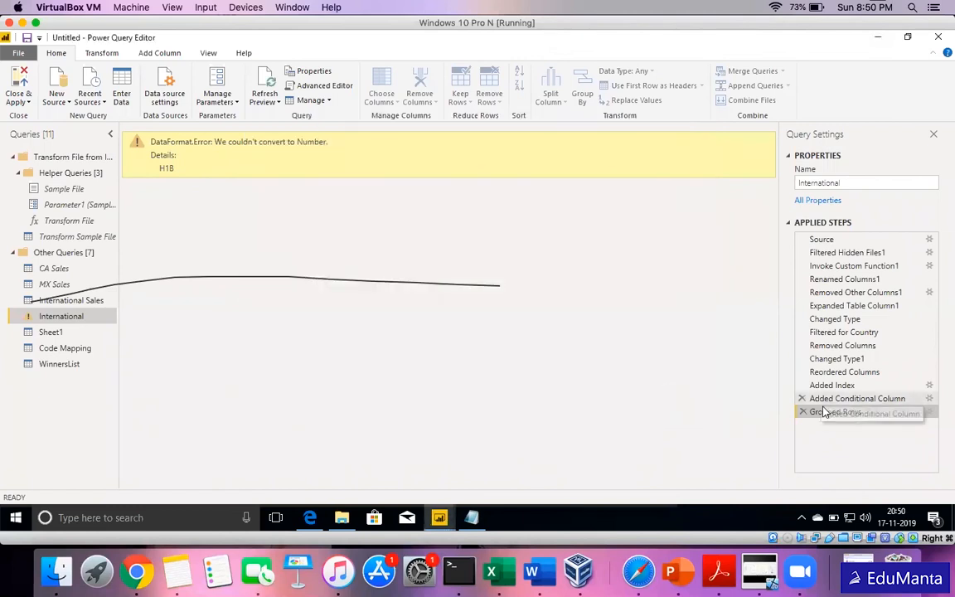
click(803, 412)
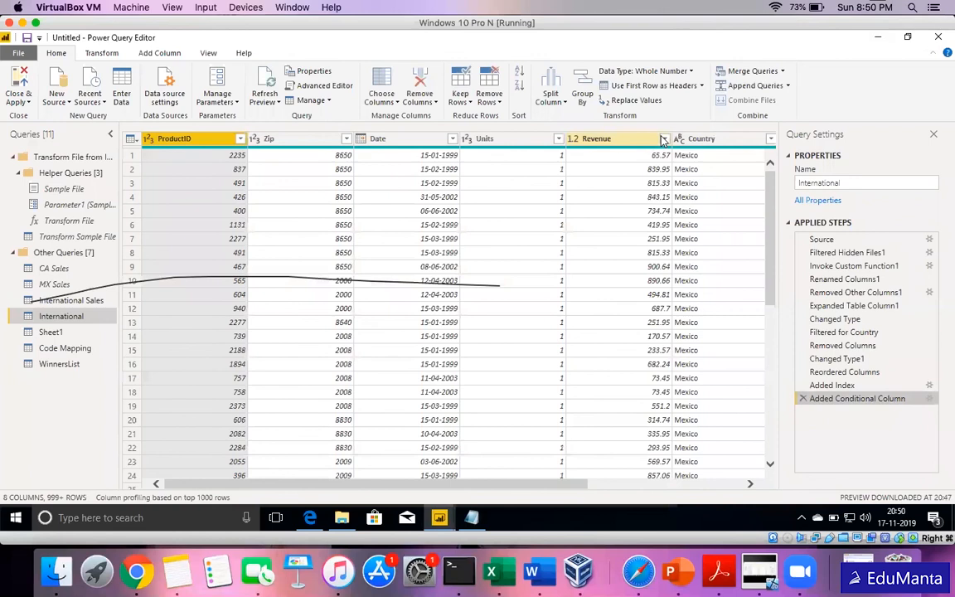
- Apply a filter to the Revenue column and change the Zip column's data type to Text
click(663, 139)
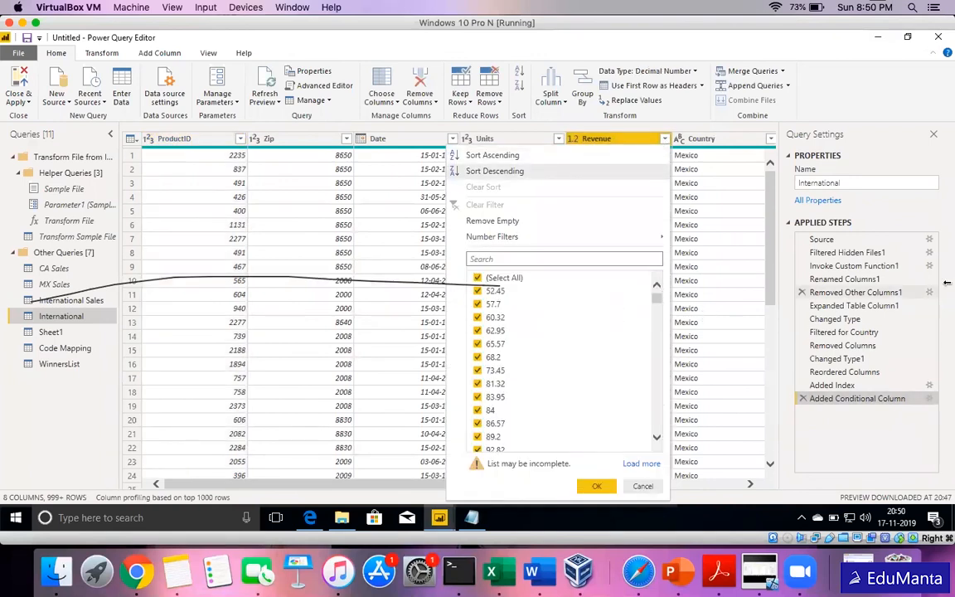
click(596, 485)
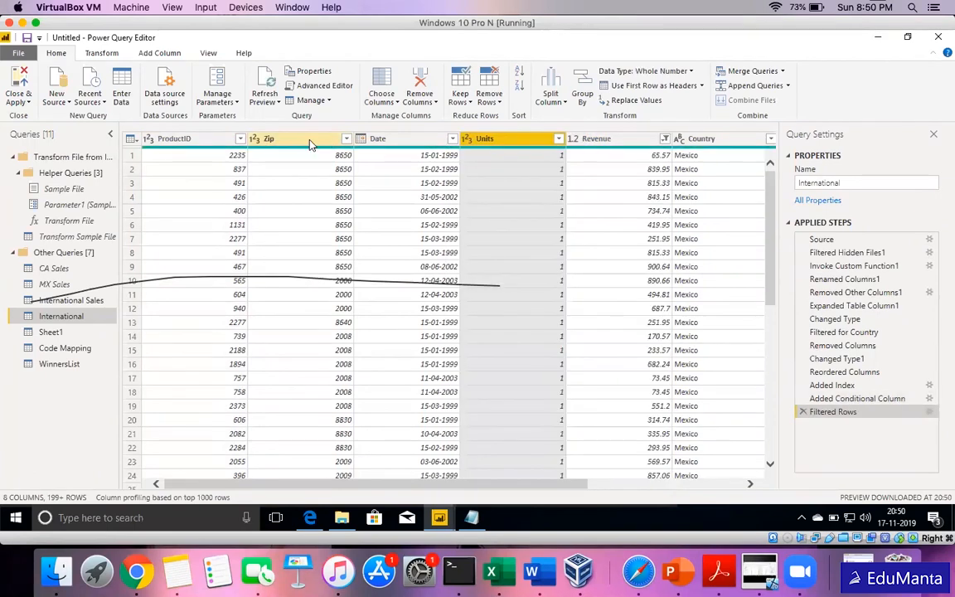
click(311, 143)
right_click(311, 146)
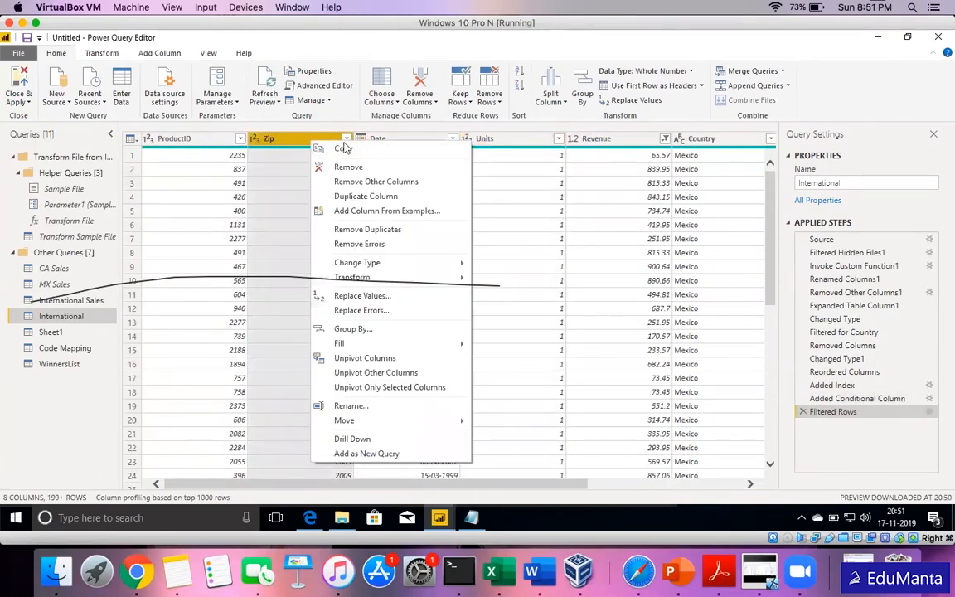
mouse_move(350, 263)
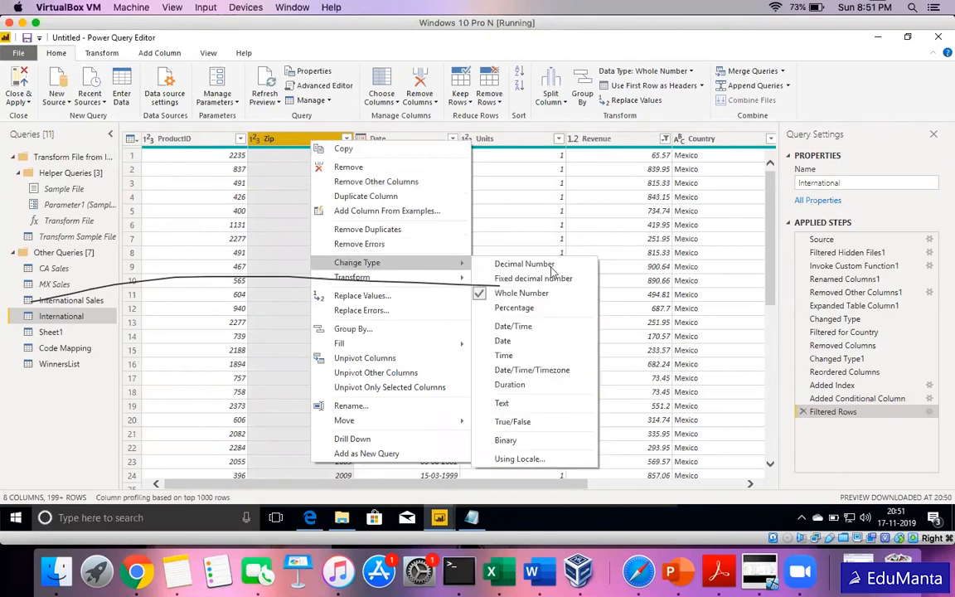
click(519, 402)
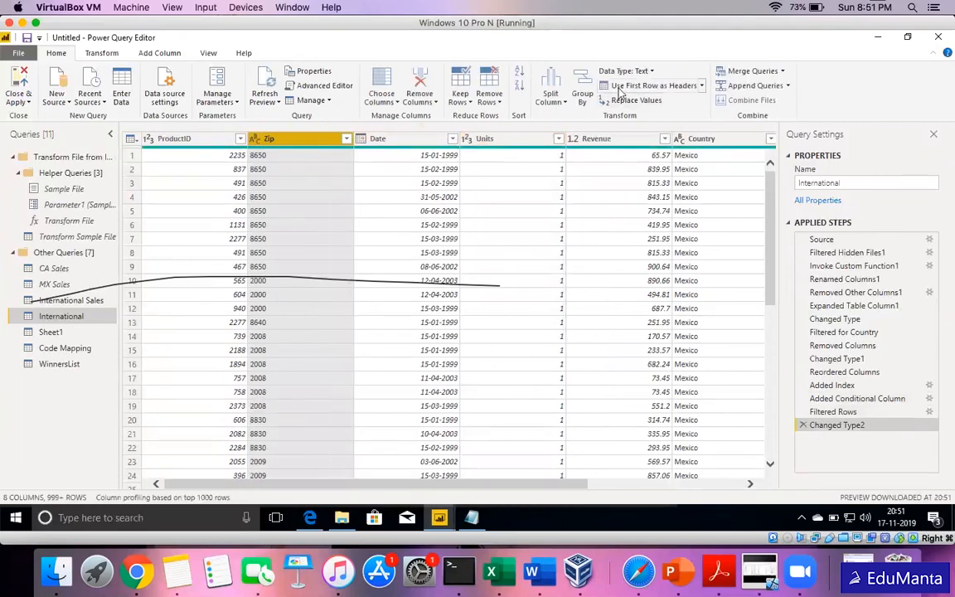
- Group the International rows by the Zip column after its type change to Text
click(582, 93)
click(604, 347)
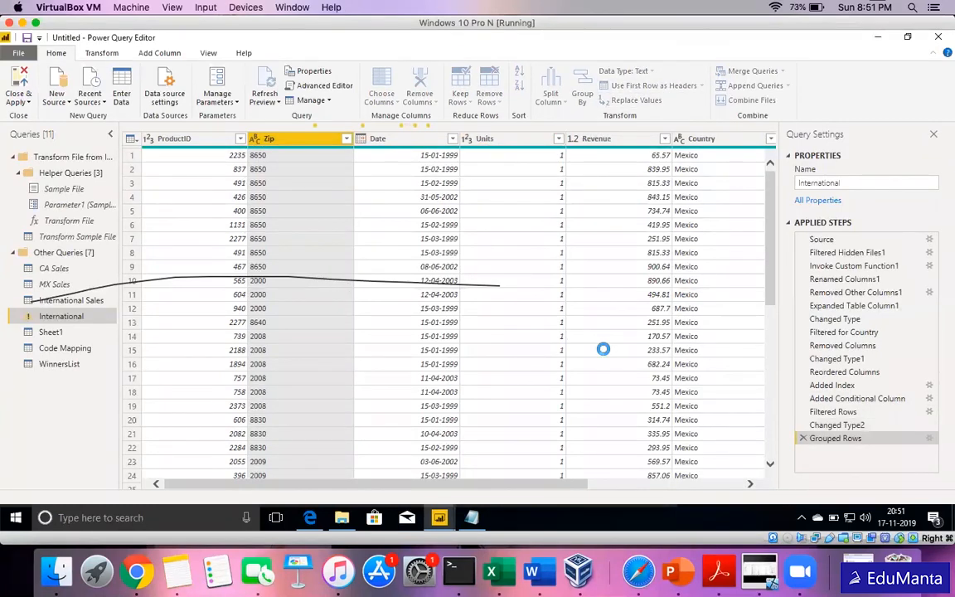